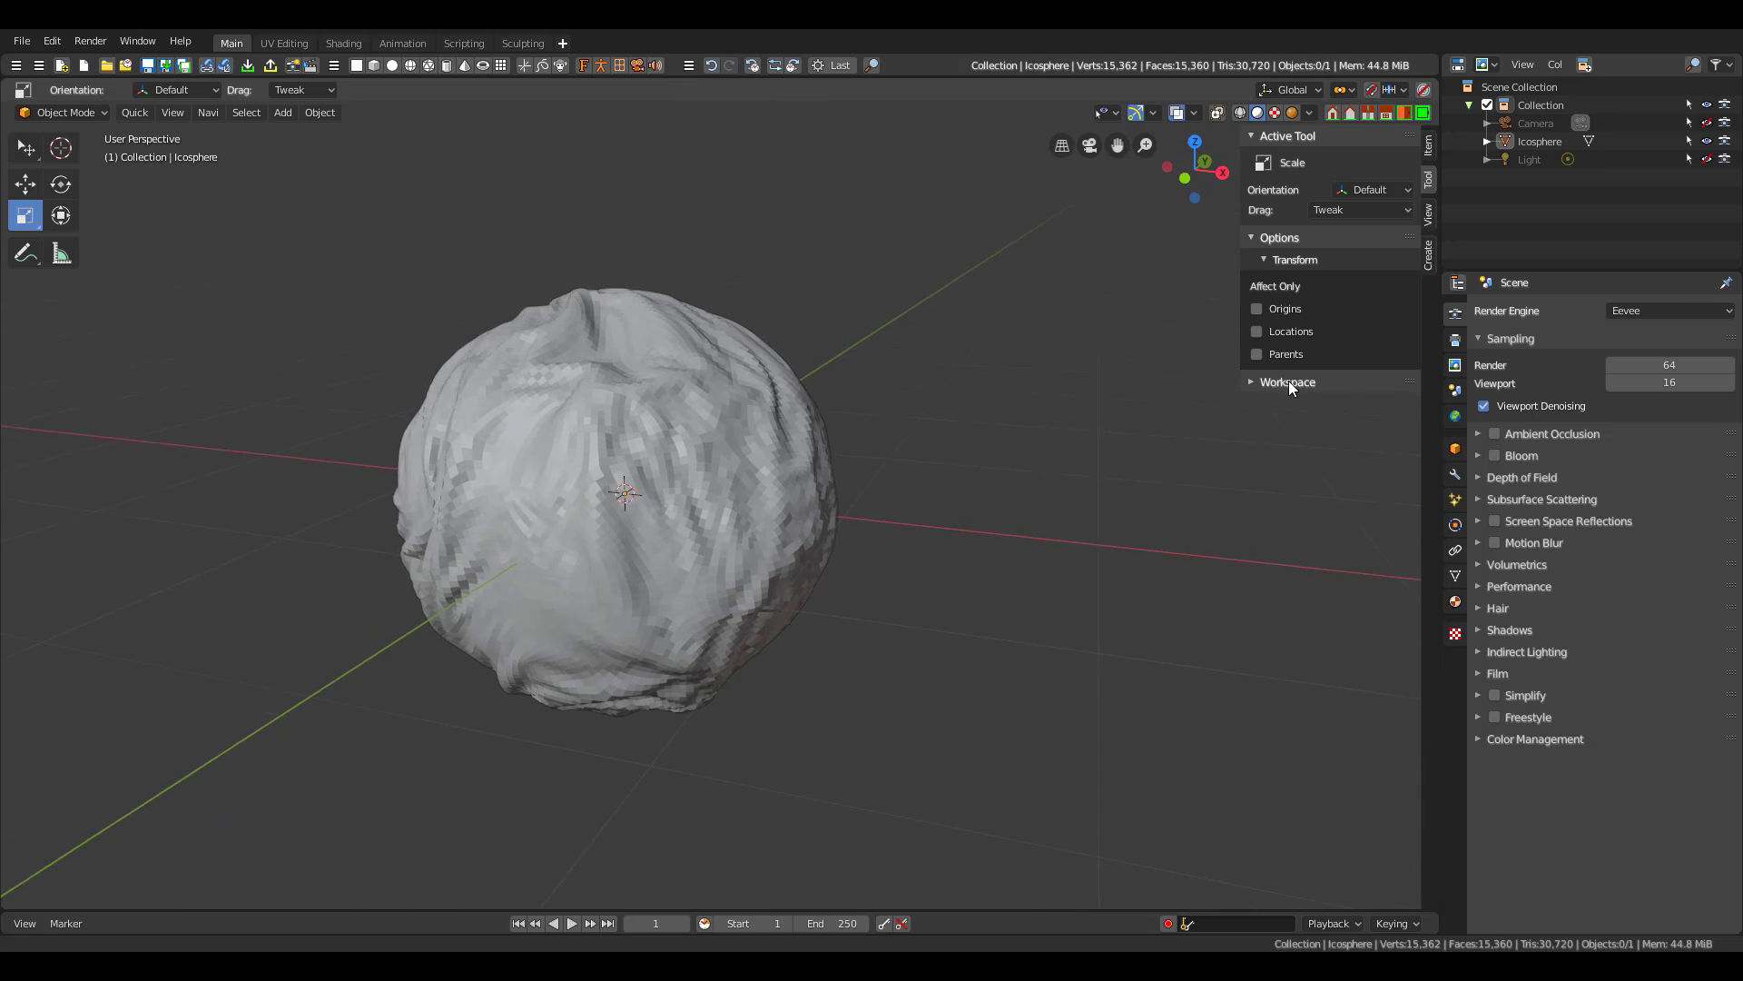
Shade the sculpted sphere smooth using the Quick menu
middle_drag(1288, 382, 1303, 378)
click(791, 535)
click(137, 114)
click(162, 135)
click(952, 444)
scroll(782, 521, up, 2)
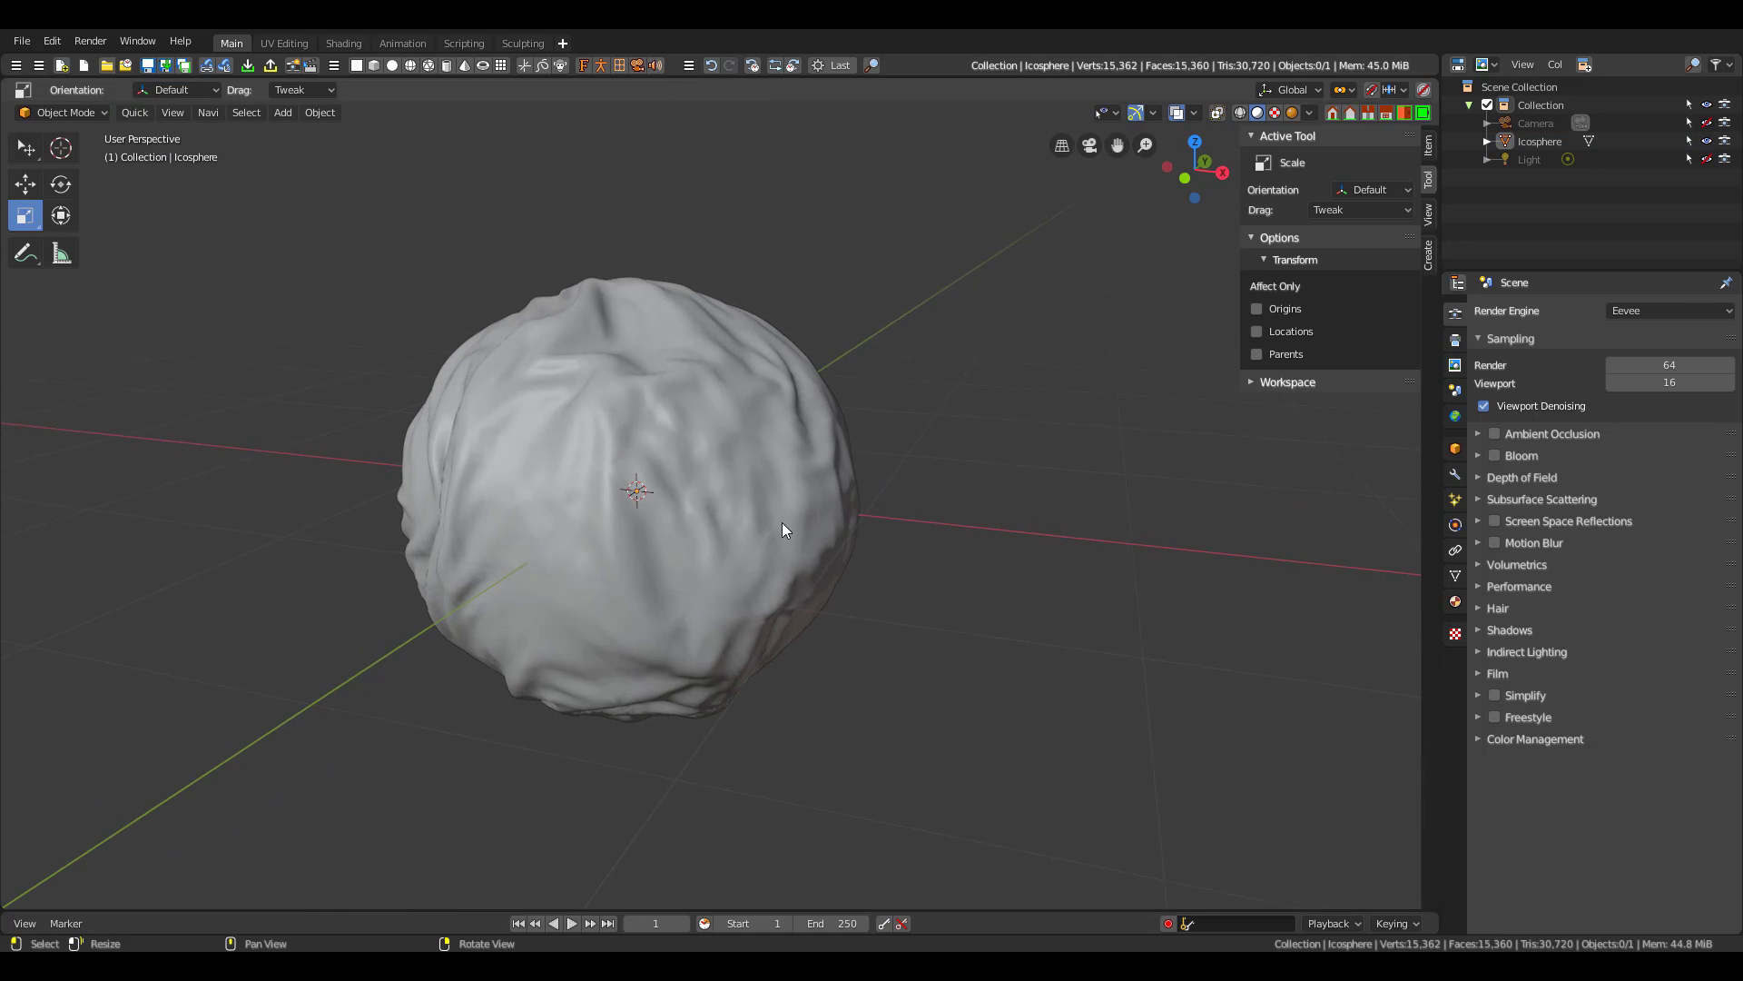
scroll(789, 522, down, 4)
Try lifting the sphere along Z, then cancel so it stays at the origin
click(693, 450)
key(w)
drag(693, 391, 667, 263)
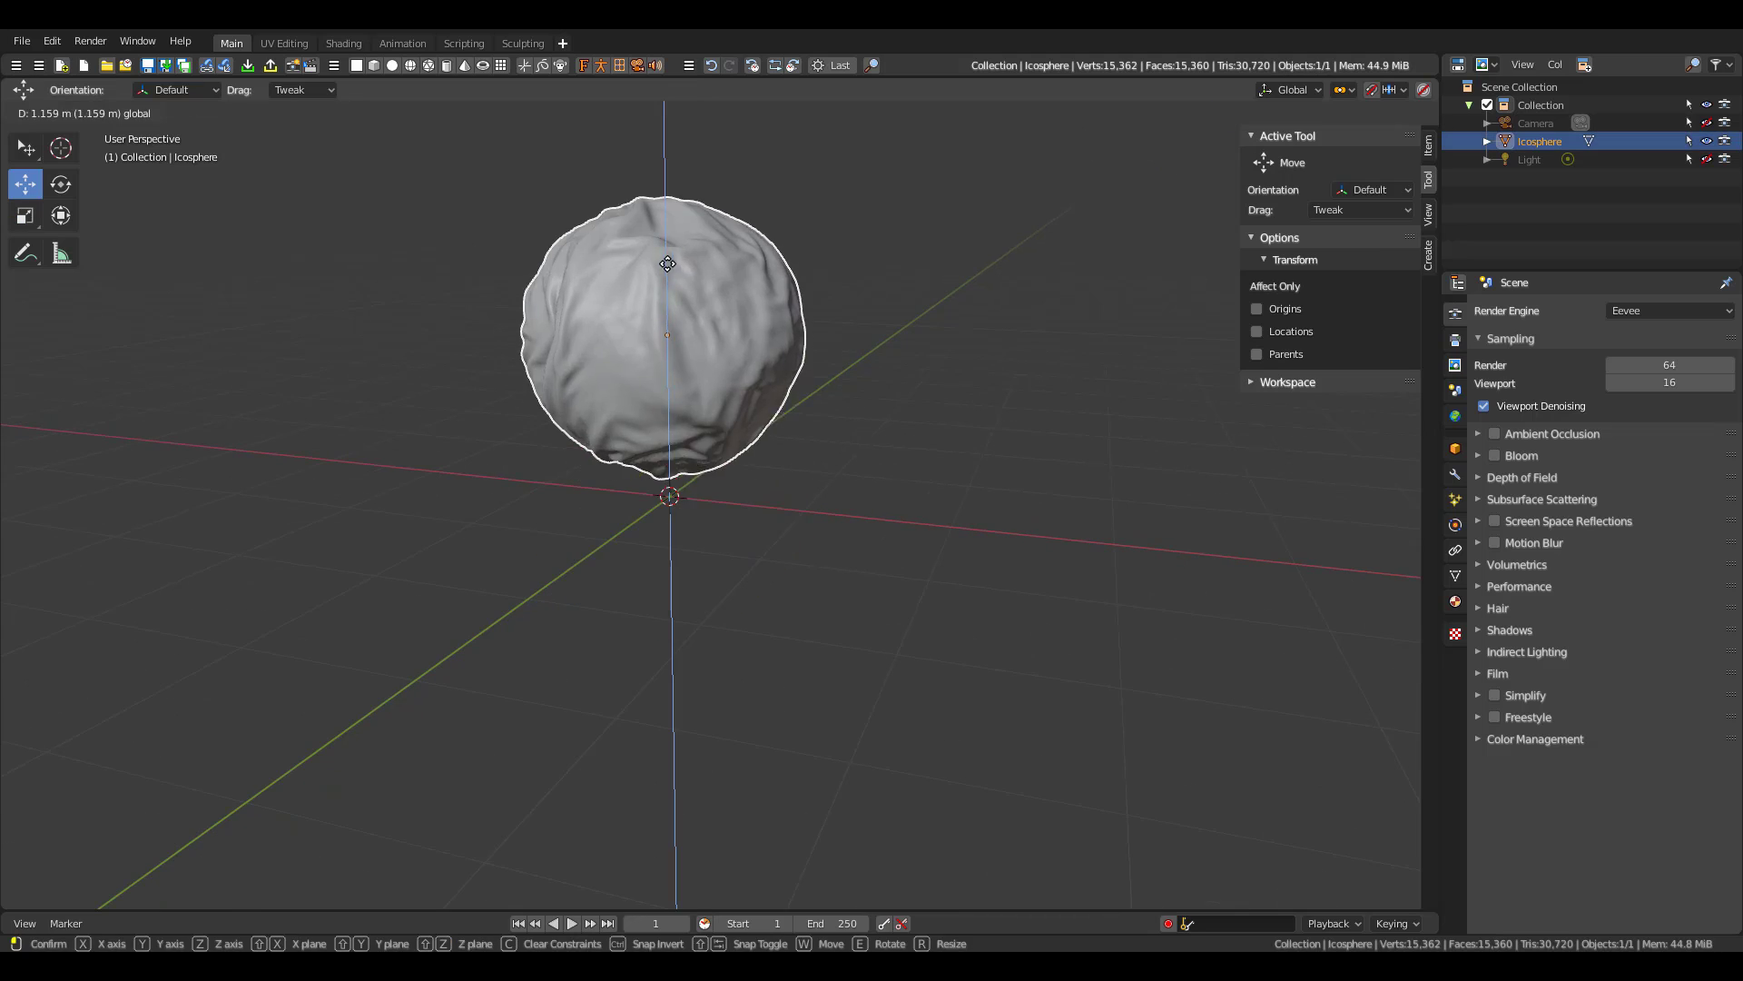
key(Escape)
click(824, 424)
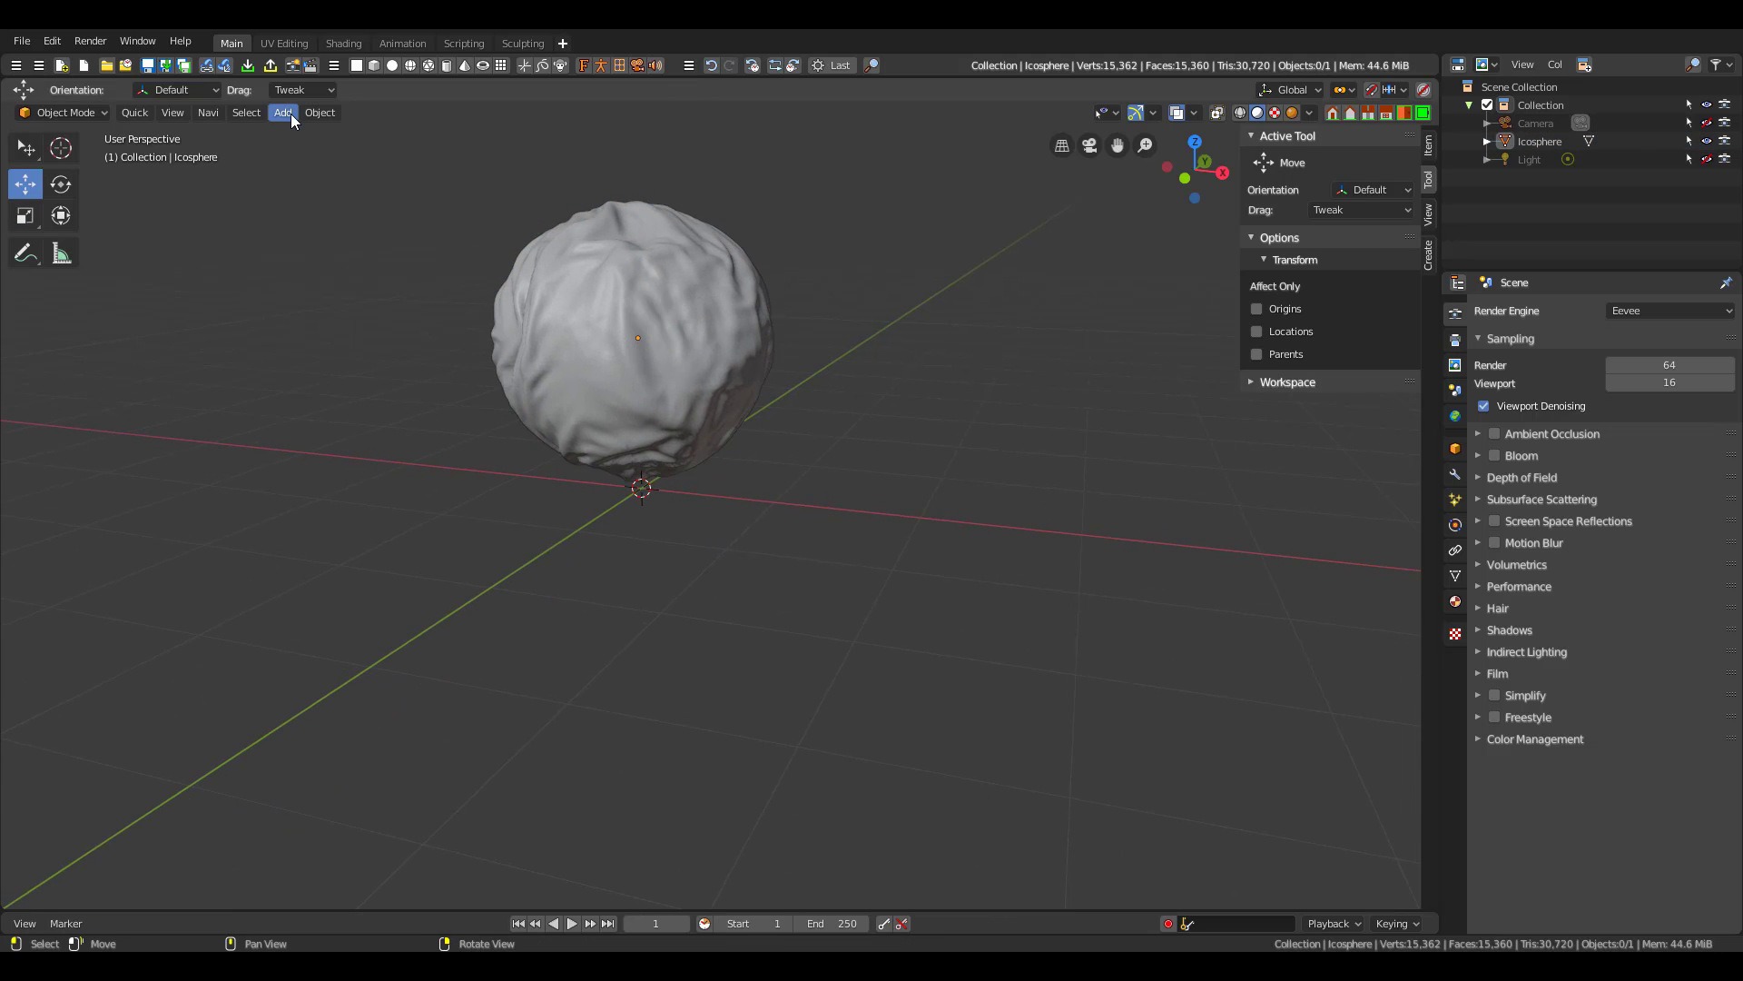
Add a plane and scale it up into a large ground under the sphere
click(356, 64)
scroll(725, 535, down, 2)
key(r)
drag(681, 497, 783, 559)
right_drag(844, 390, 764, 385)
click(652, 365)
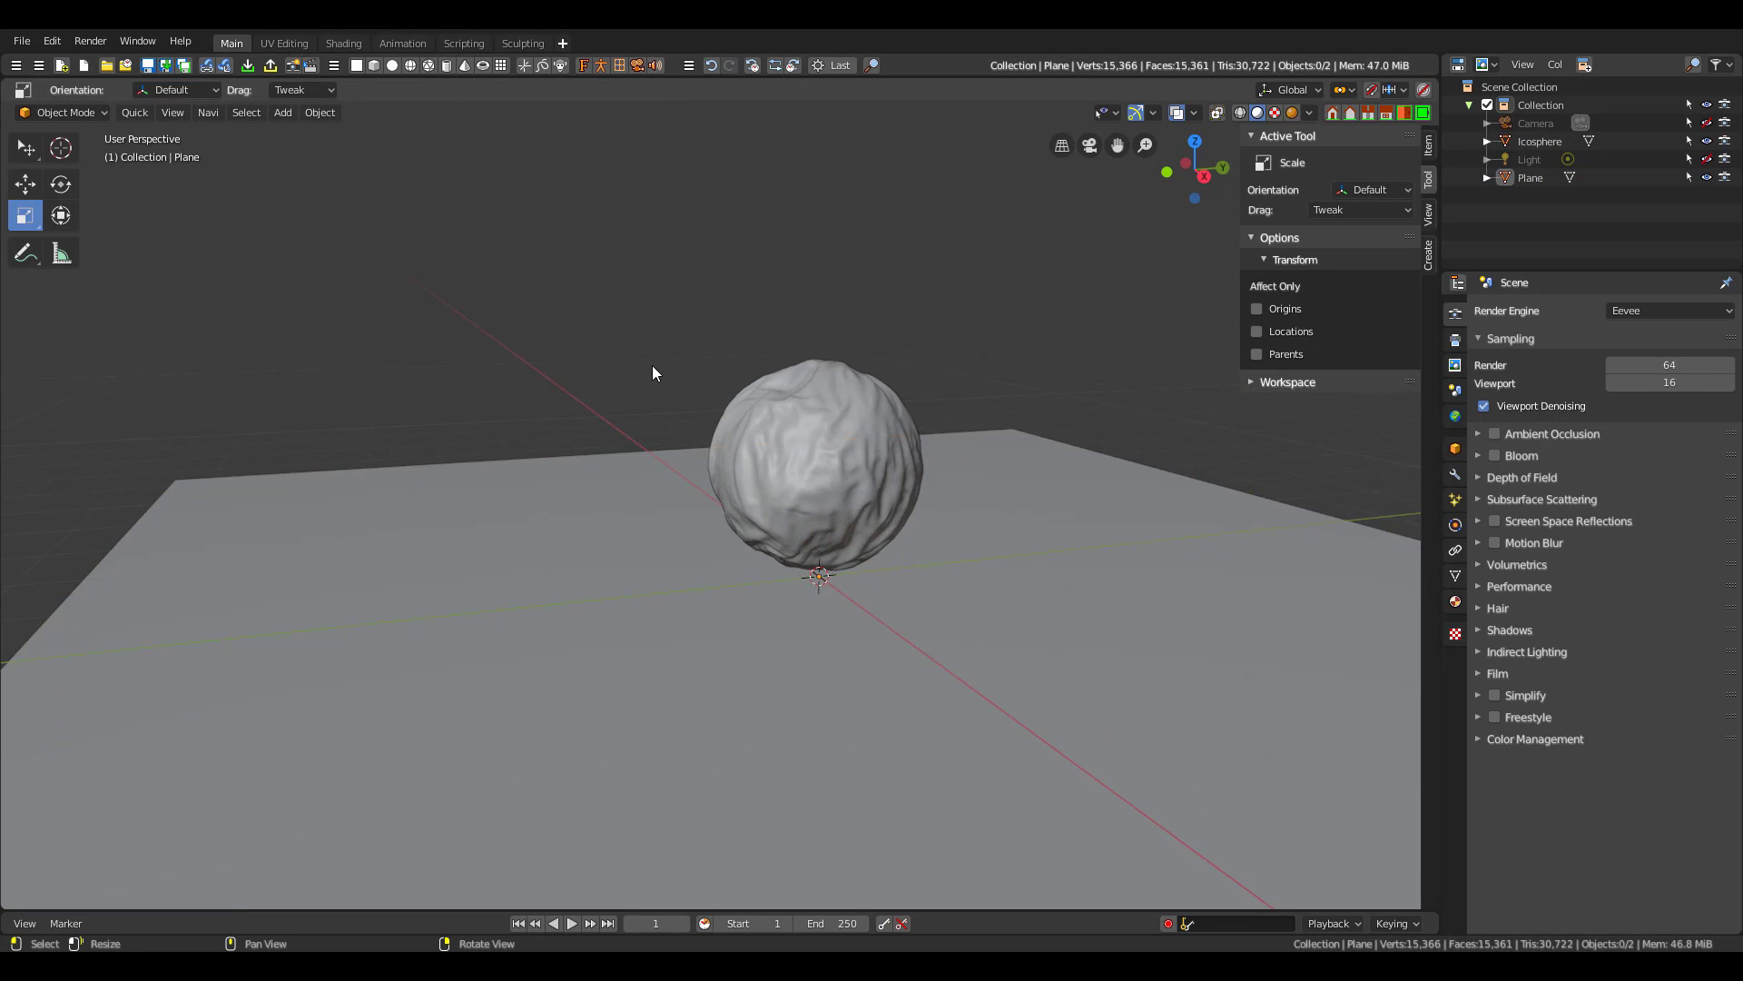
Add an area light, scale it up and raise it above and left of the sphere
key(shift+a)
drag(832, 579, 648, 592)
key(w)
drag(567, 538, 460, 276)
Tilt the area light toward the sphere, switch to Rendered shading and enable Ambient Occlusion
key(e)
mouse_move(459, 275)
middle_down()
mouse_move(1037, 399)
mouse_move(1047, 368)
mouse_move(895, 434)
middle_up()
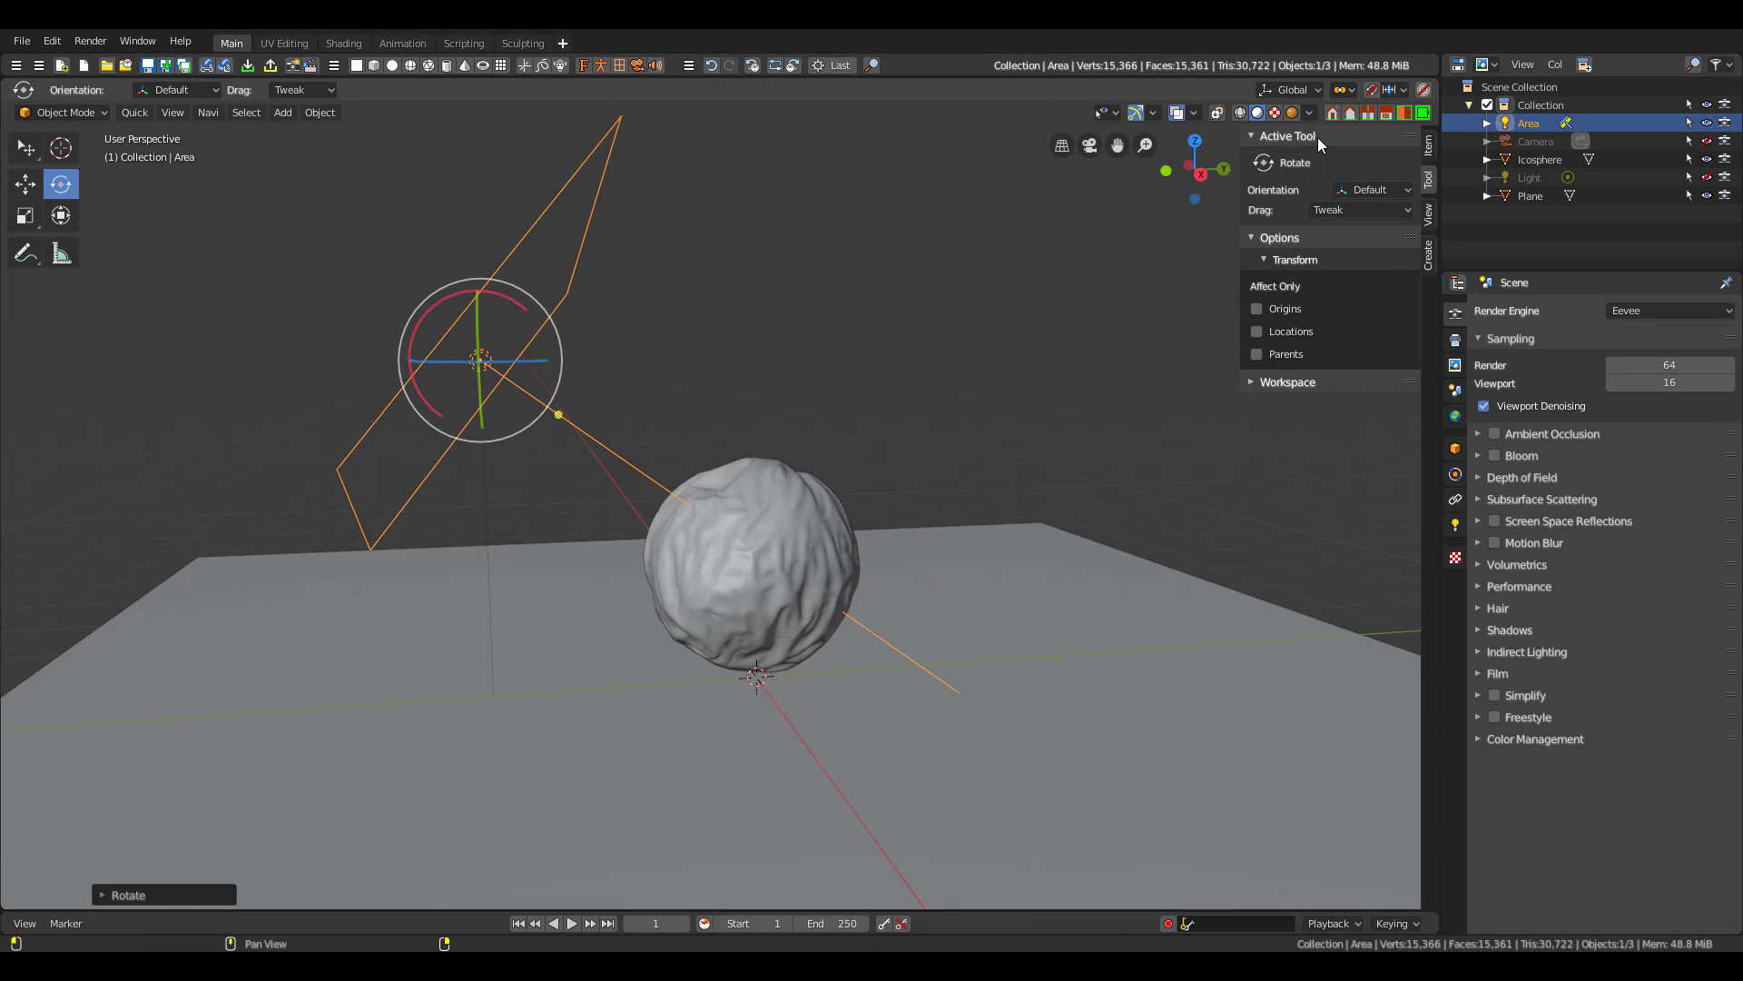
click(1292, 113)
scroll(806, 476, up, 3)
scroll(908, 479, down, 2)
click(1455, 339)
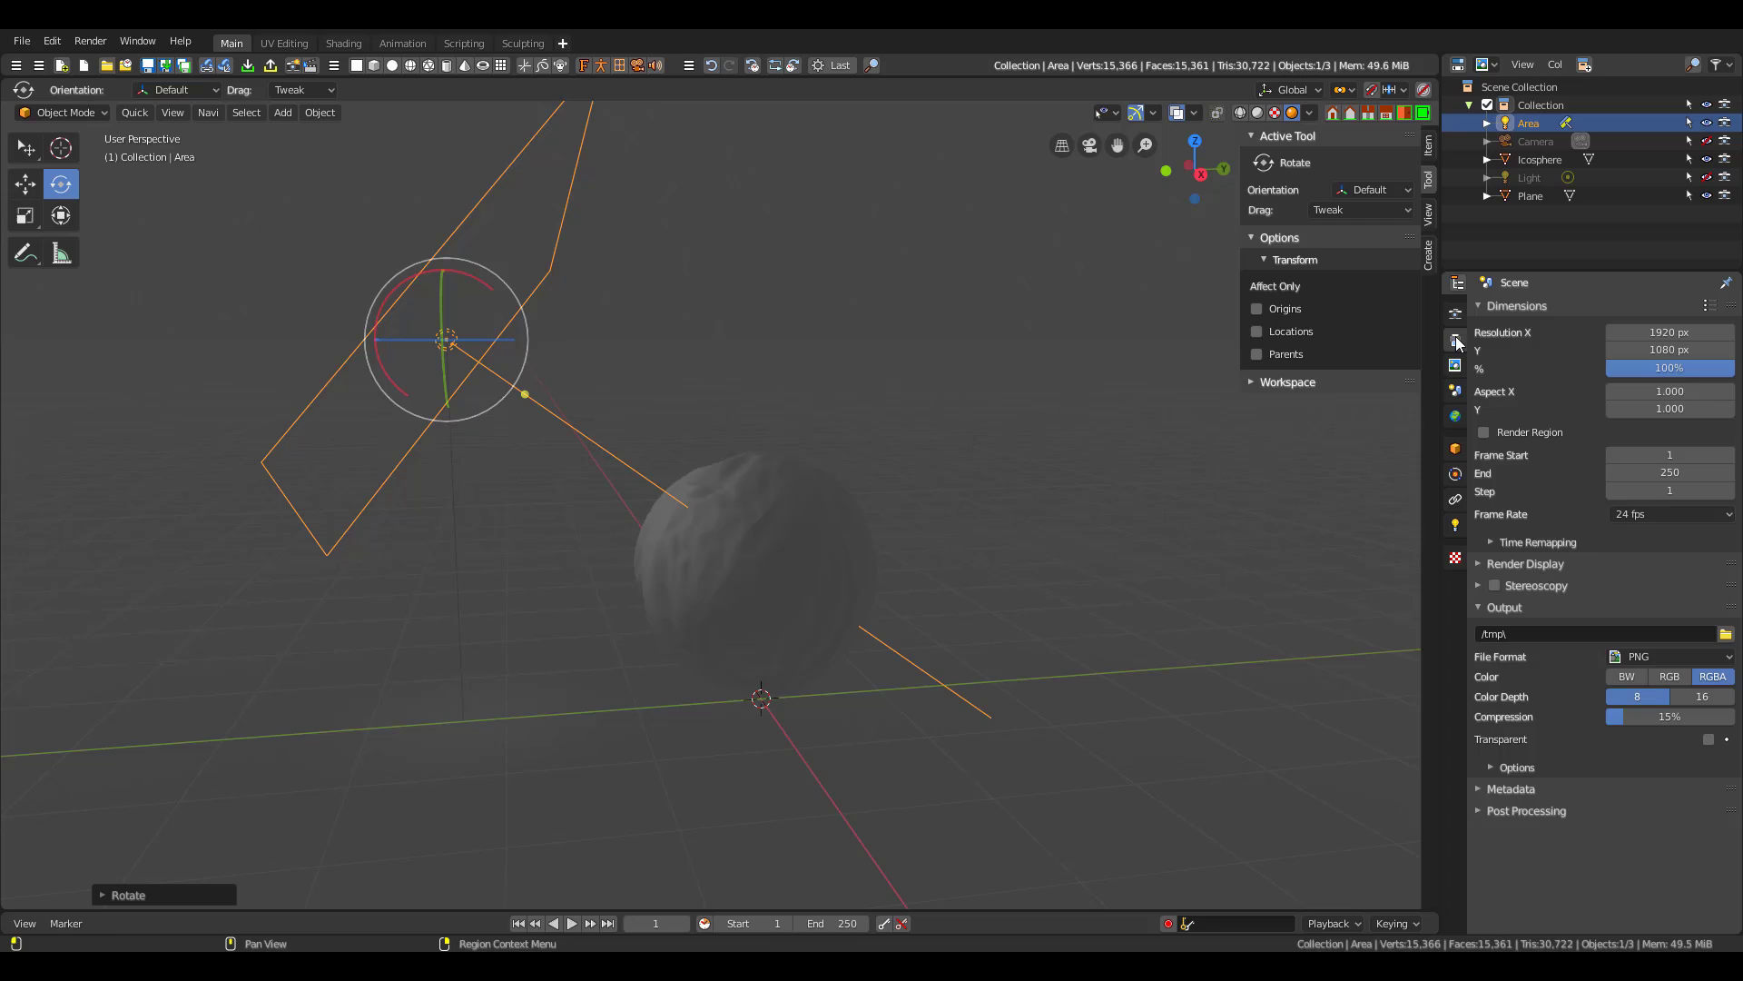
click(1455, 314)
click(1494, 434)
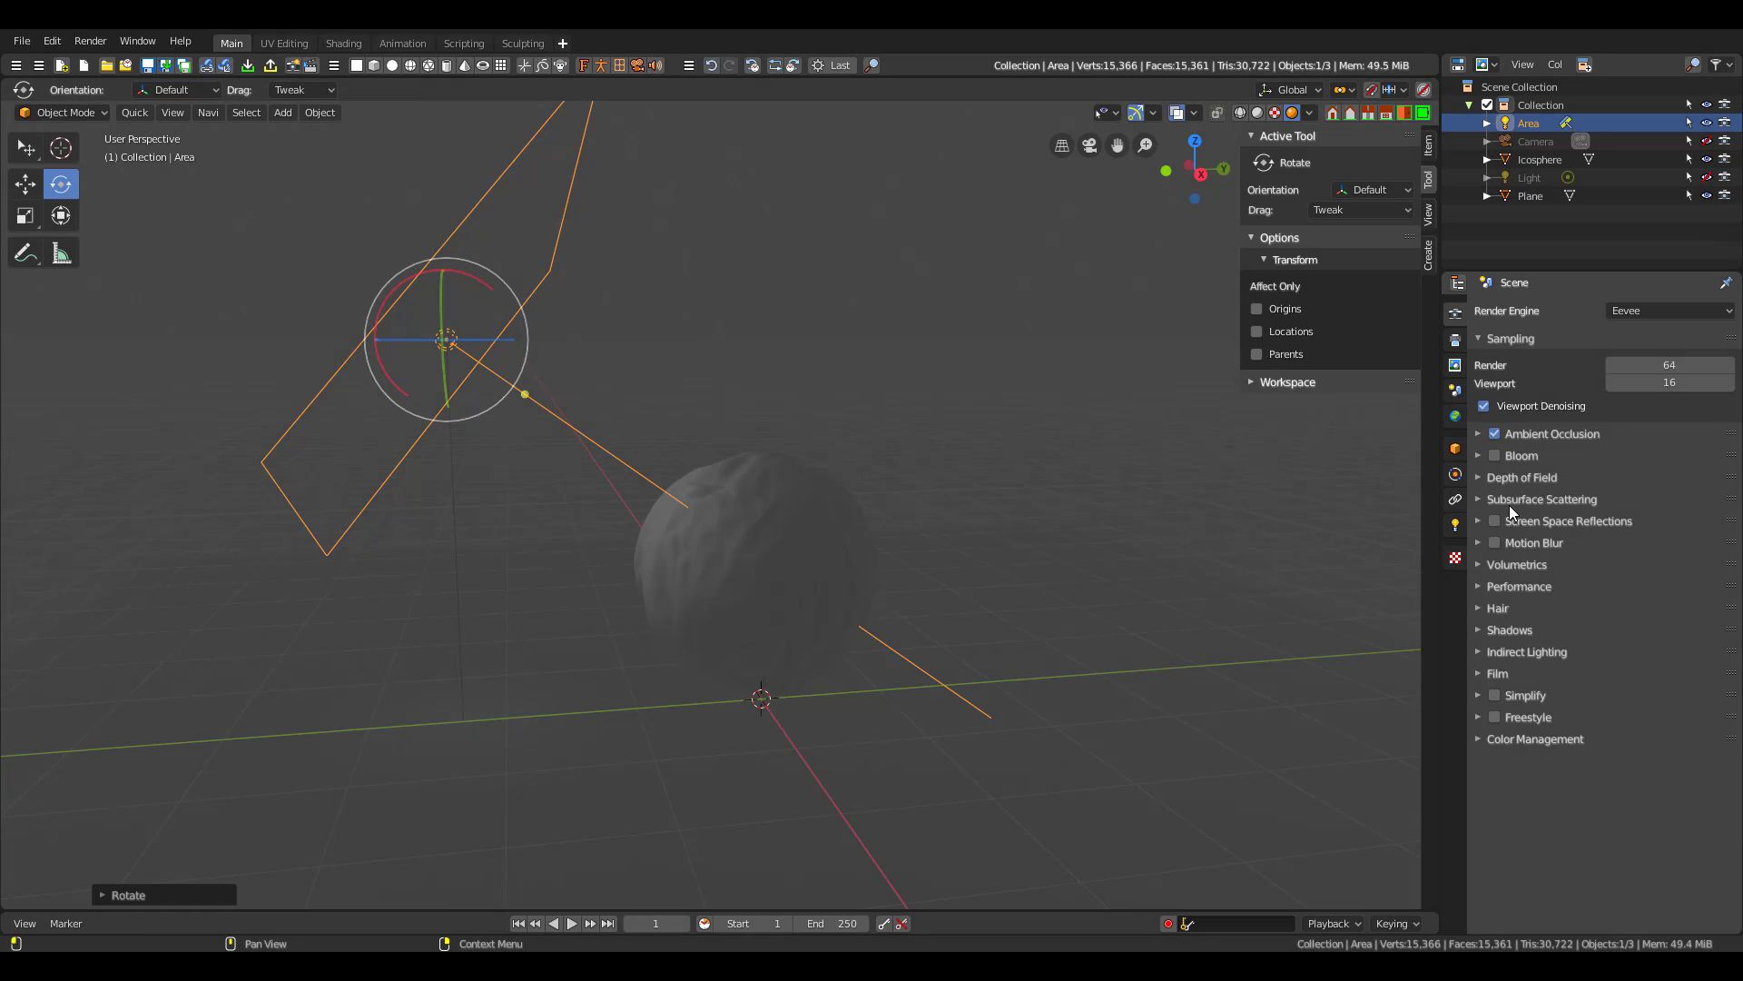
Add a point light and move it along the Y axis
click(990, 324)
click(282, 112)
mouse_move(349, 396)
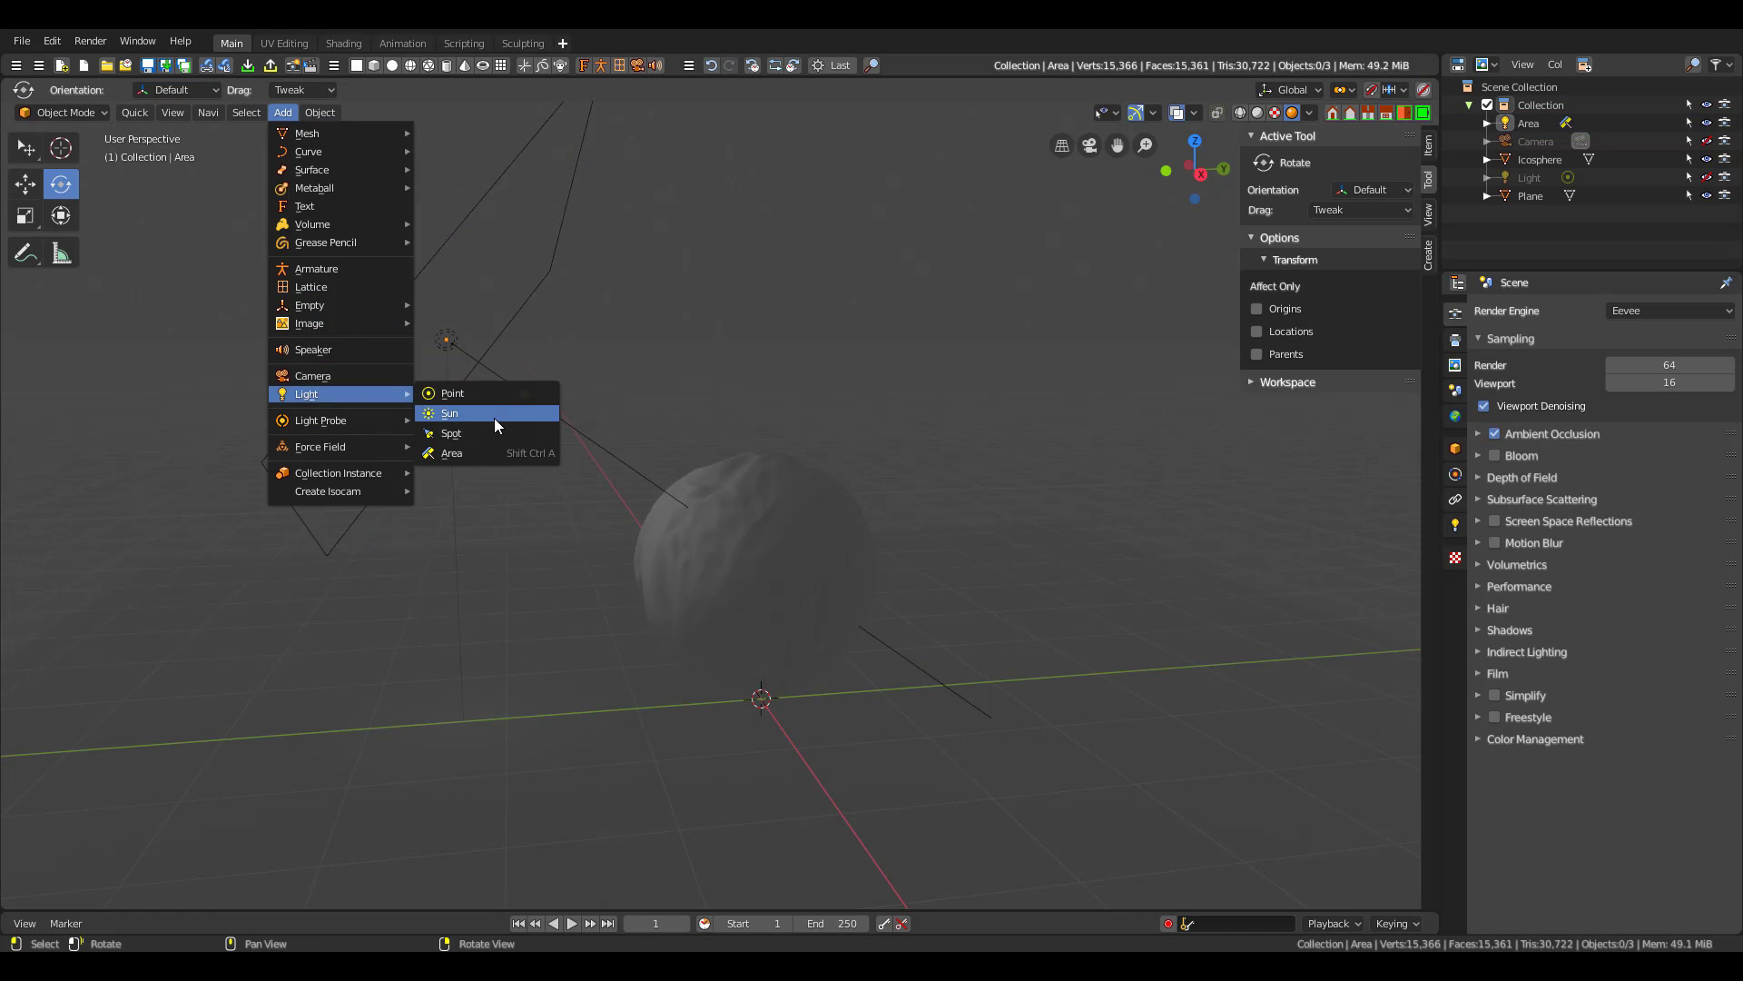
click(463, 393)
key(shift+space)
key(g)
drag(810, 694, 1061, 223)
Set the area light to 1.28 m size and 100 W power, and raise the point light higher
click(1456, 525)
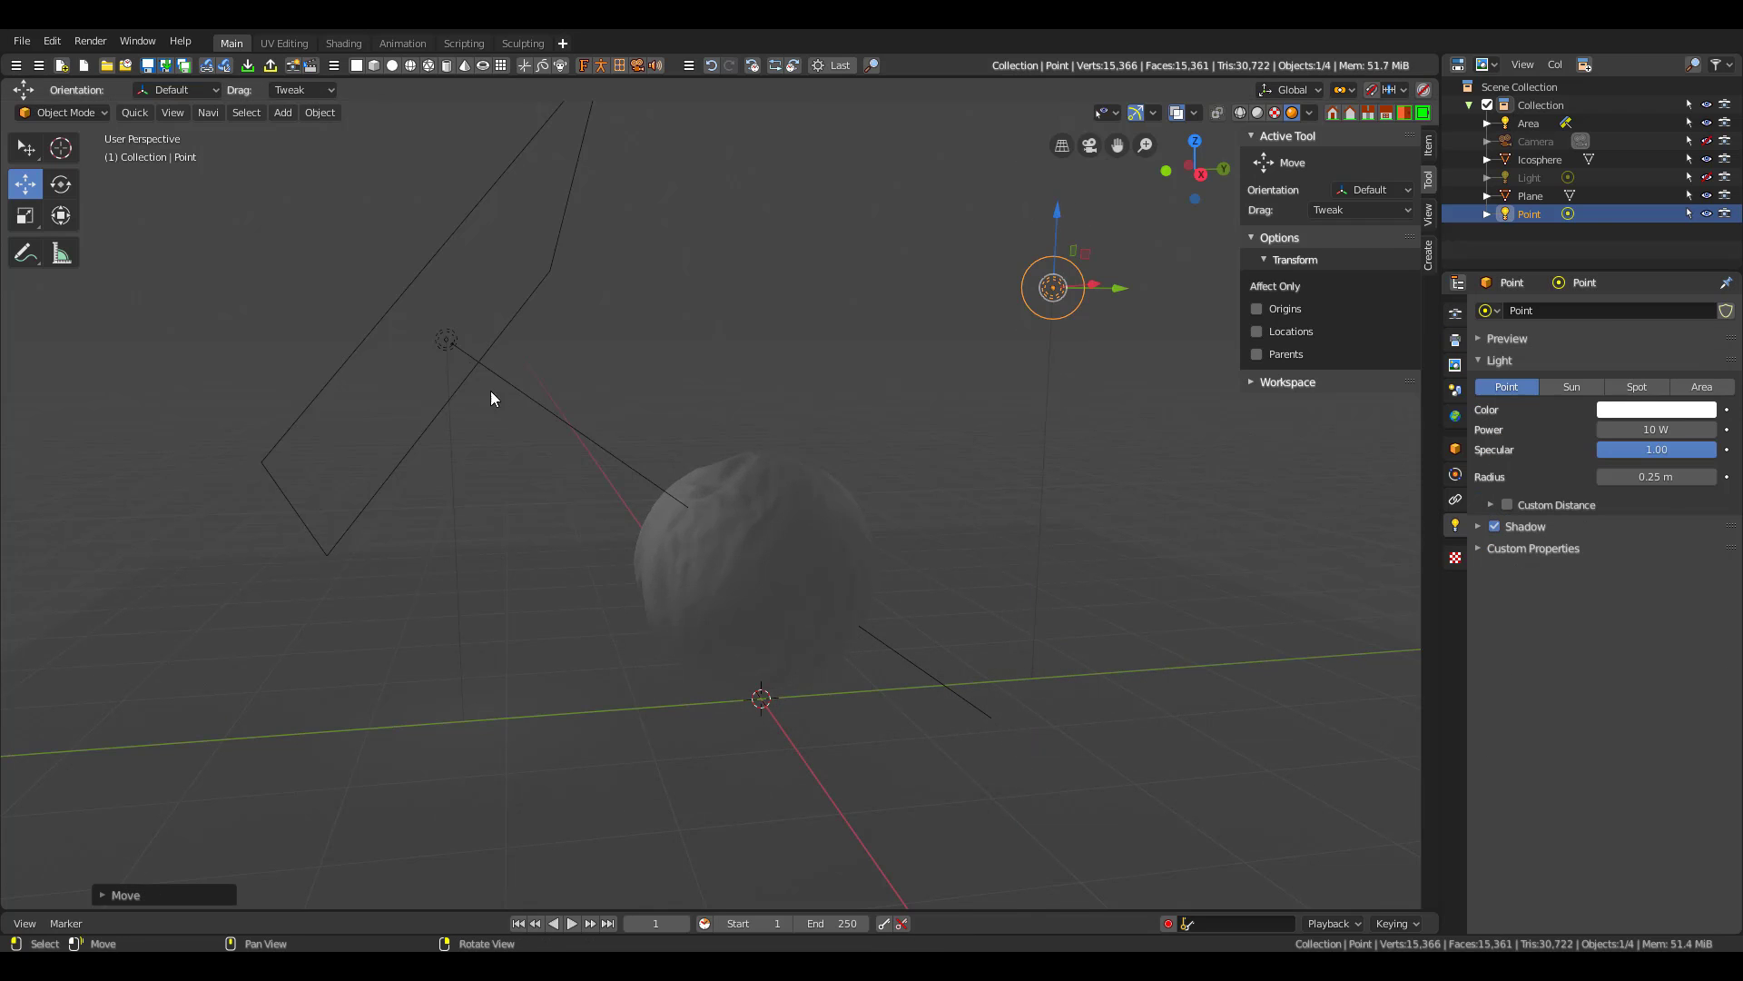
click(490, 389)
drag(1639, 499, 1652, 499)
click(1656, 430)
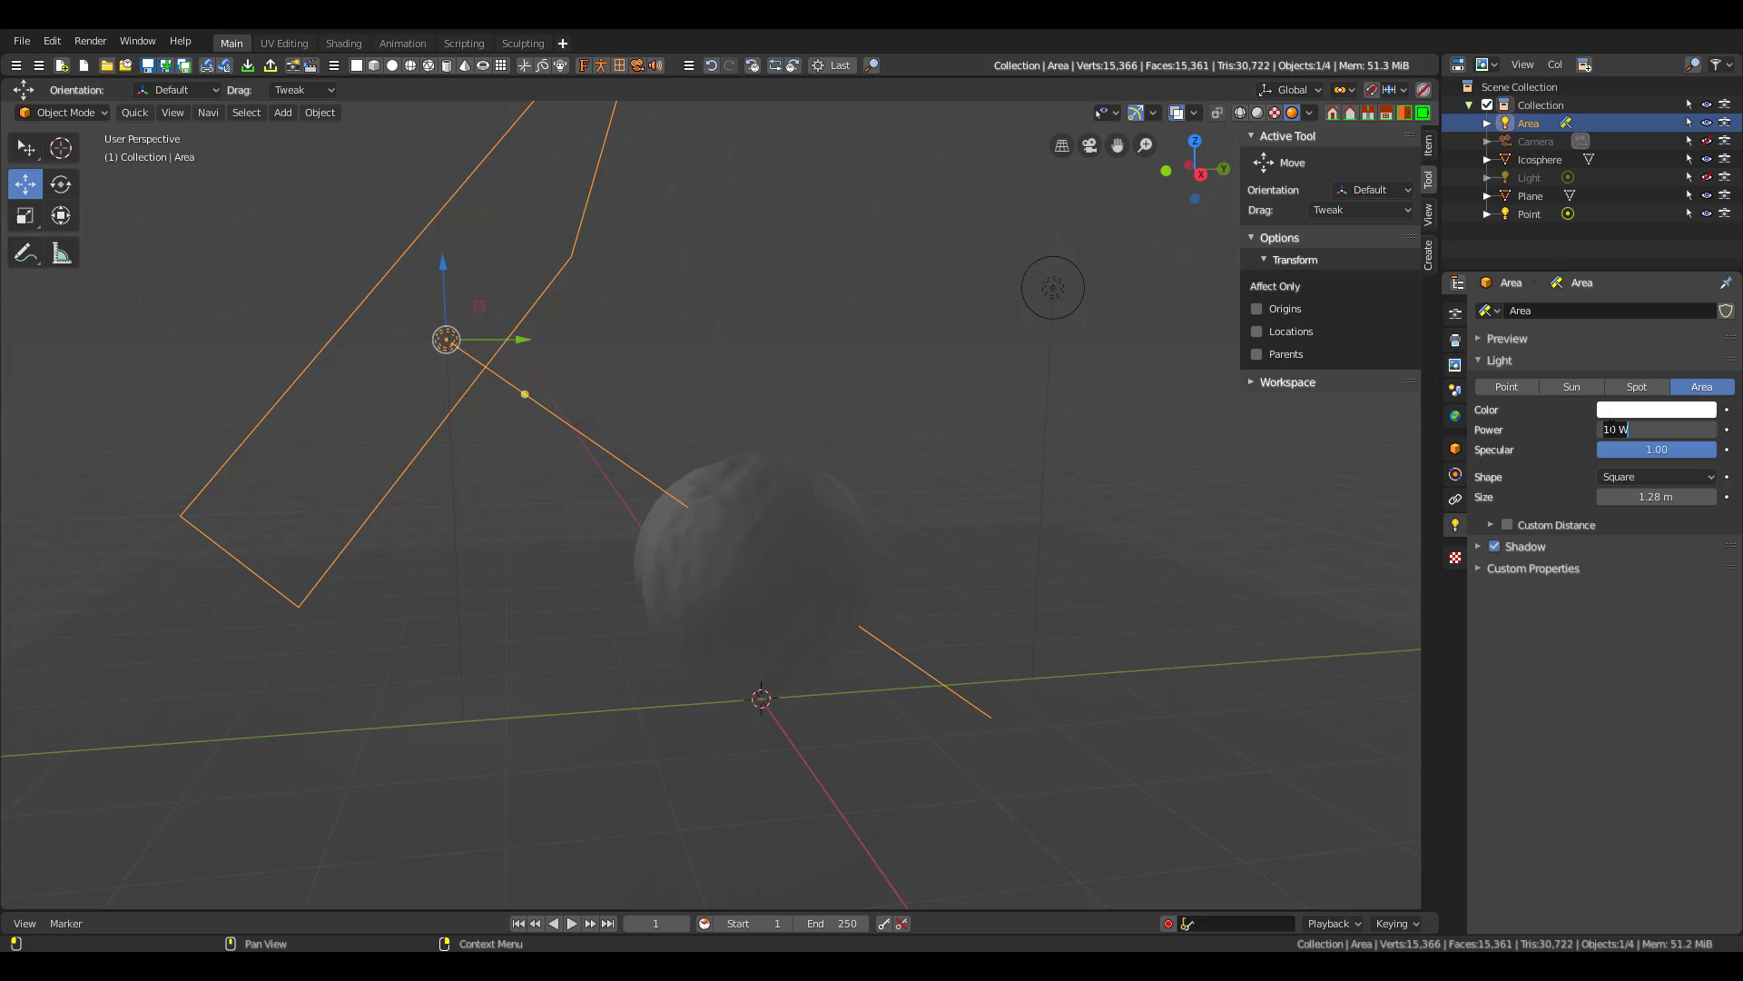
text(100)
key(Return)
click(1055, 289)
drag(1055, 289, 1057, 157)
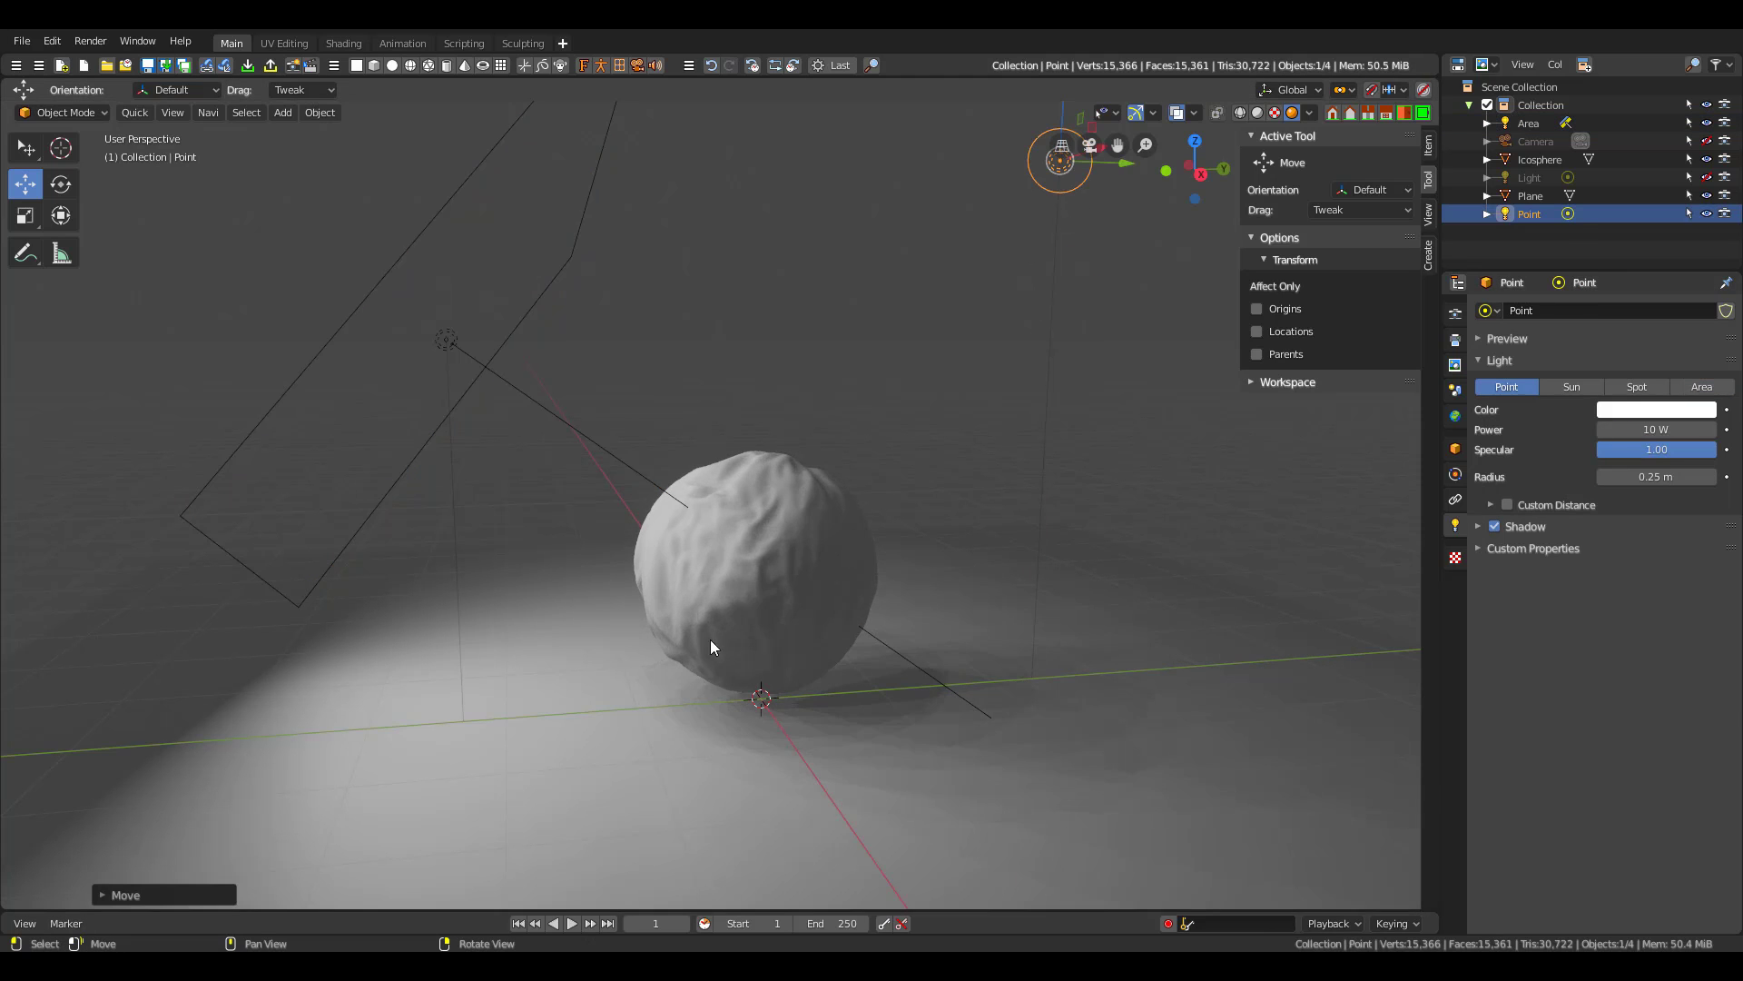
Select the Icosphere and view it through the scene camera, orbiting the locked camera to a low angle
click(763, 573)
key(KP_0)
right_drag(761, 492, 928, 438)
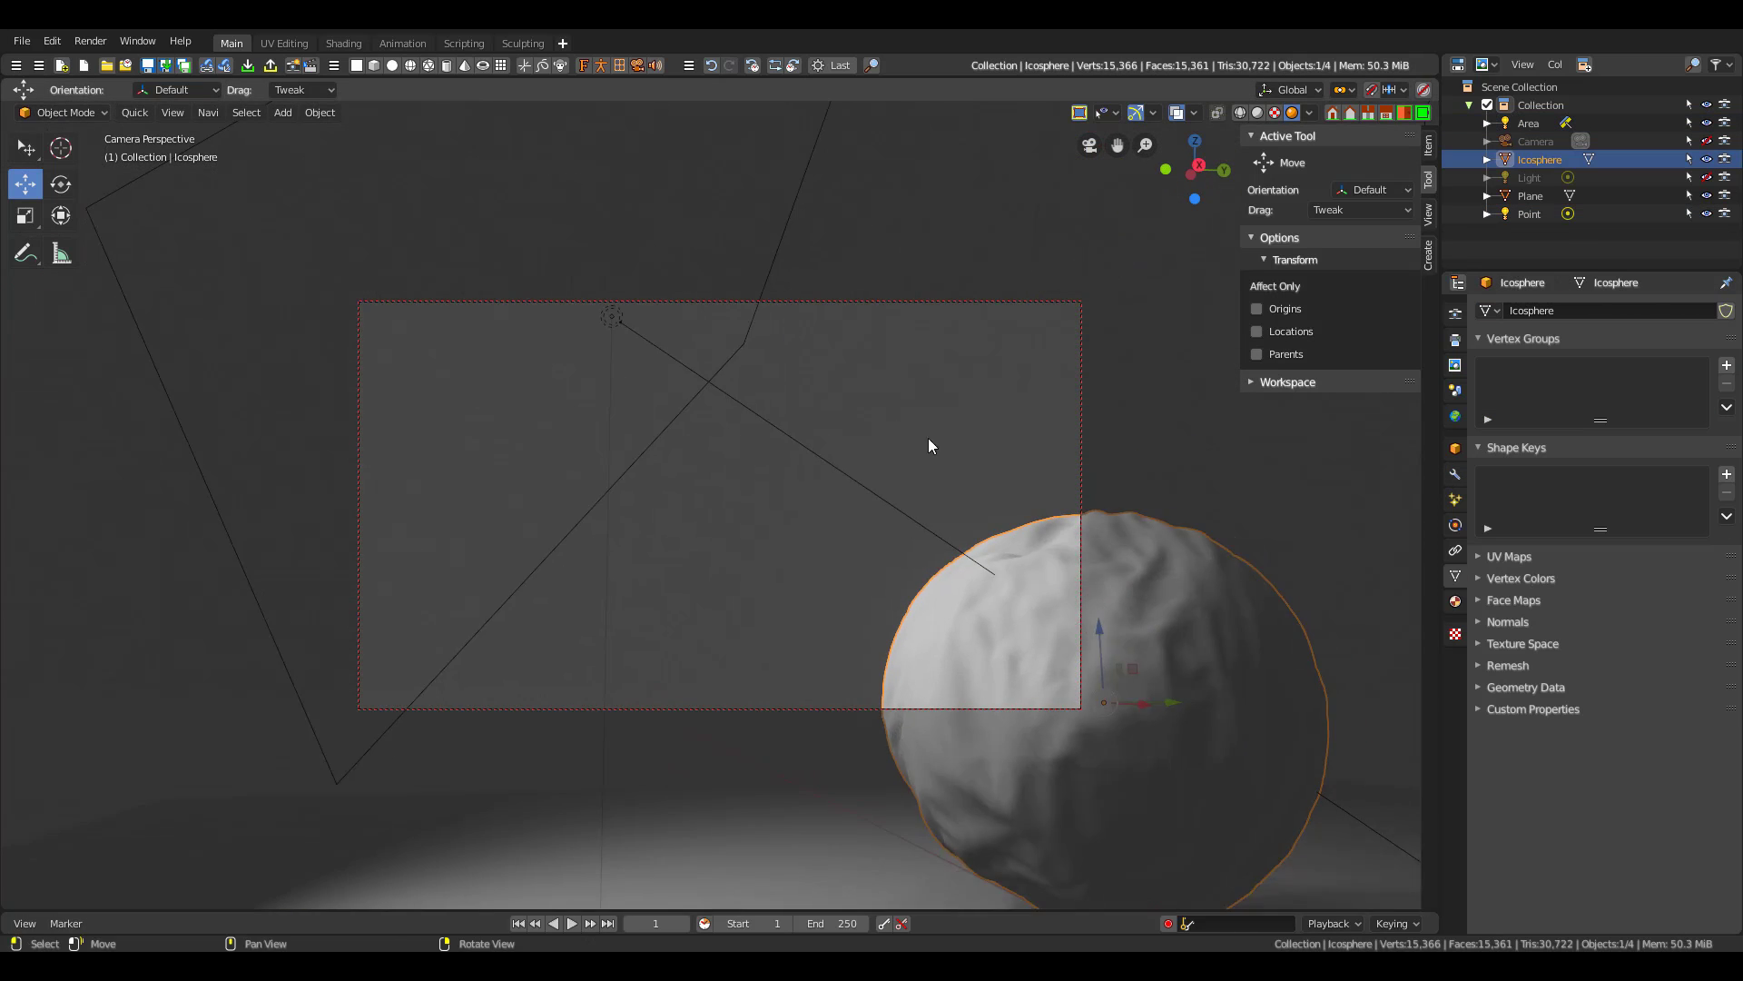
middle_drag(928, 438, 646, 340)
key(KP_0)
right_drag(847, 456, 792, 412)
key(KP_Decimal)
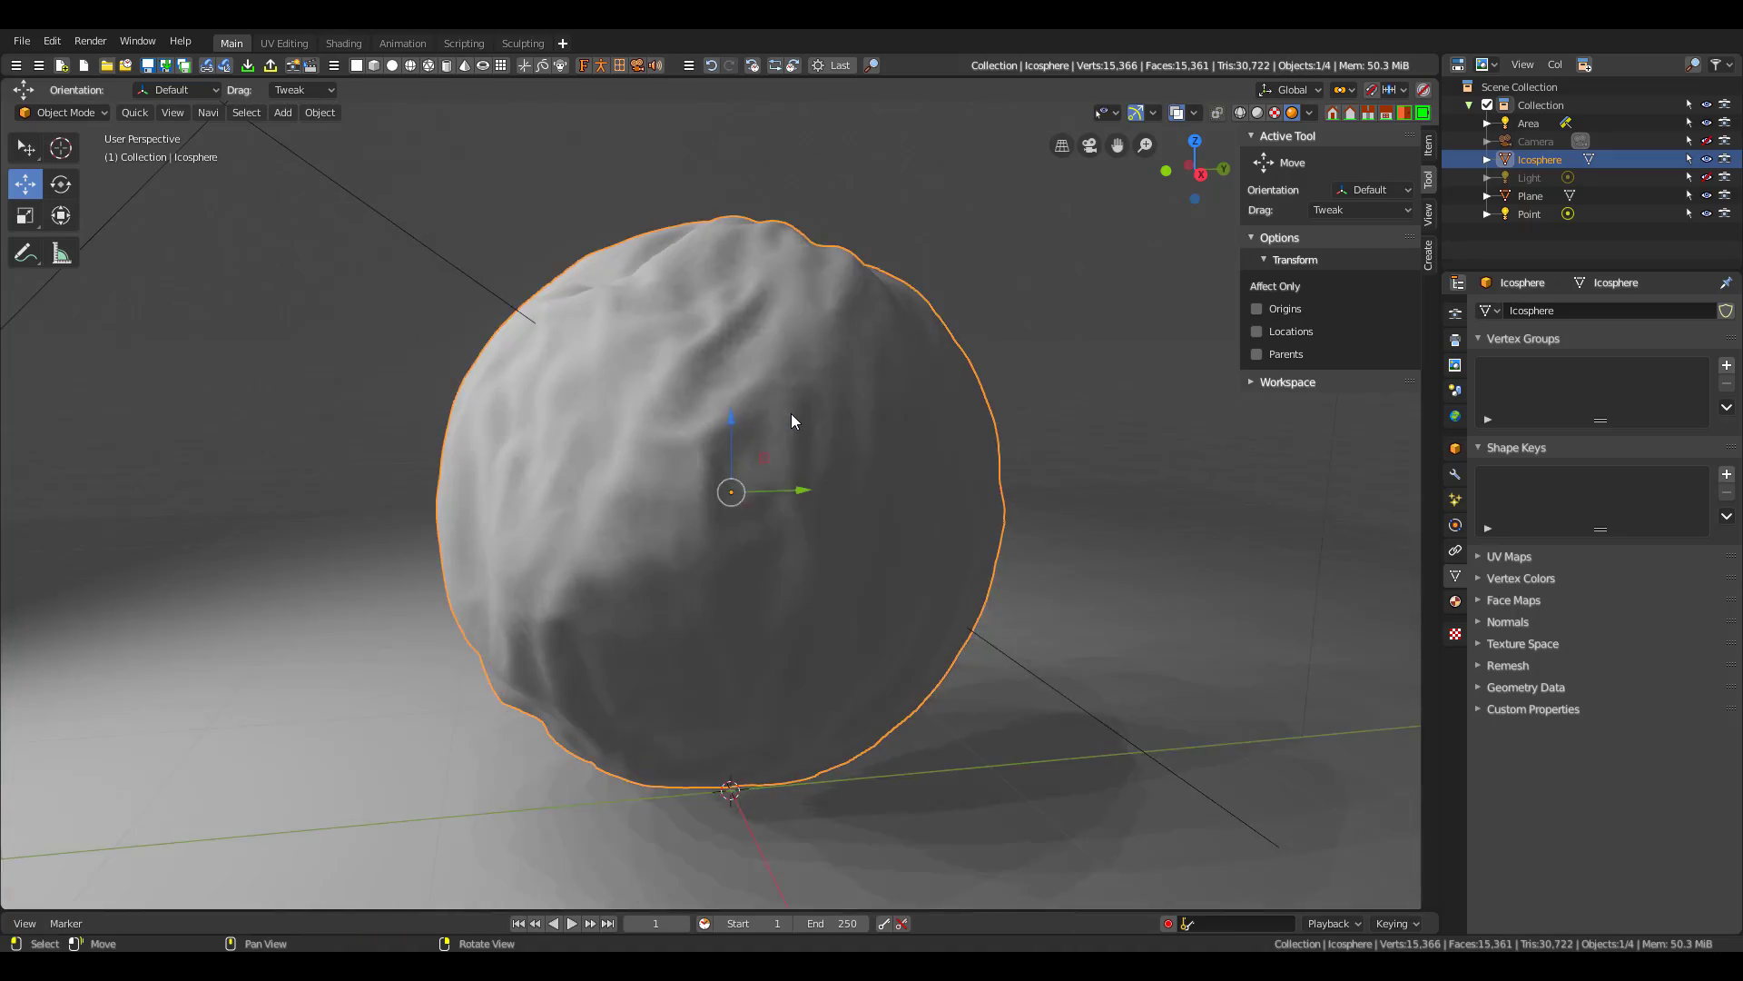
key(KP_0)
right_drag(586, 412, 689, 401)
scroll(689, 401, down, 2)
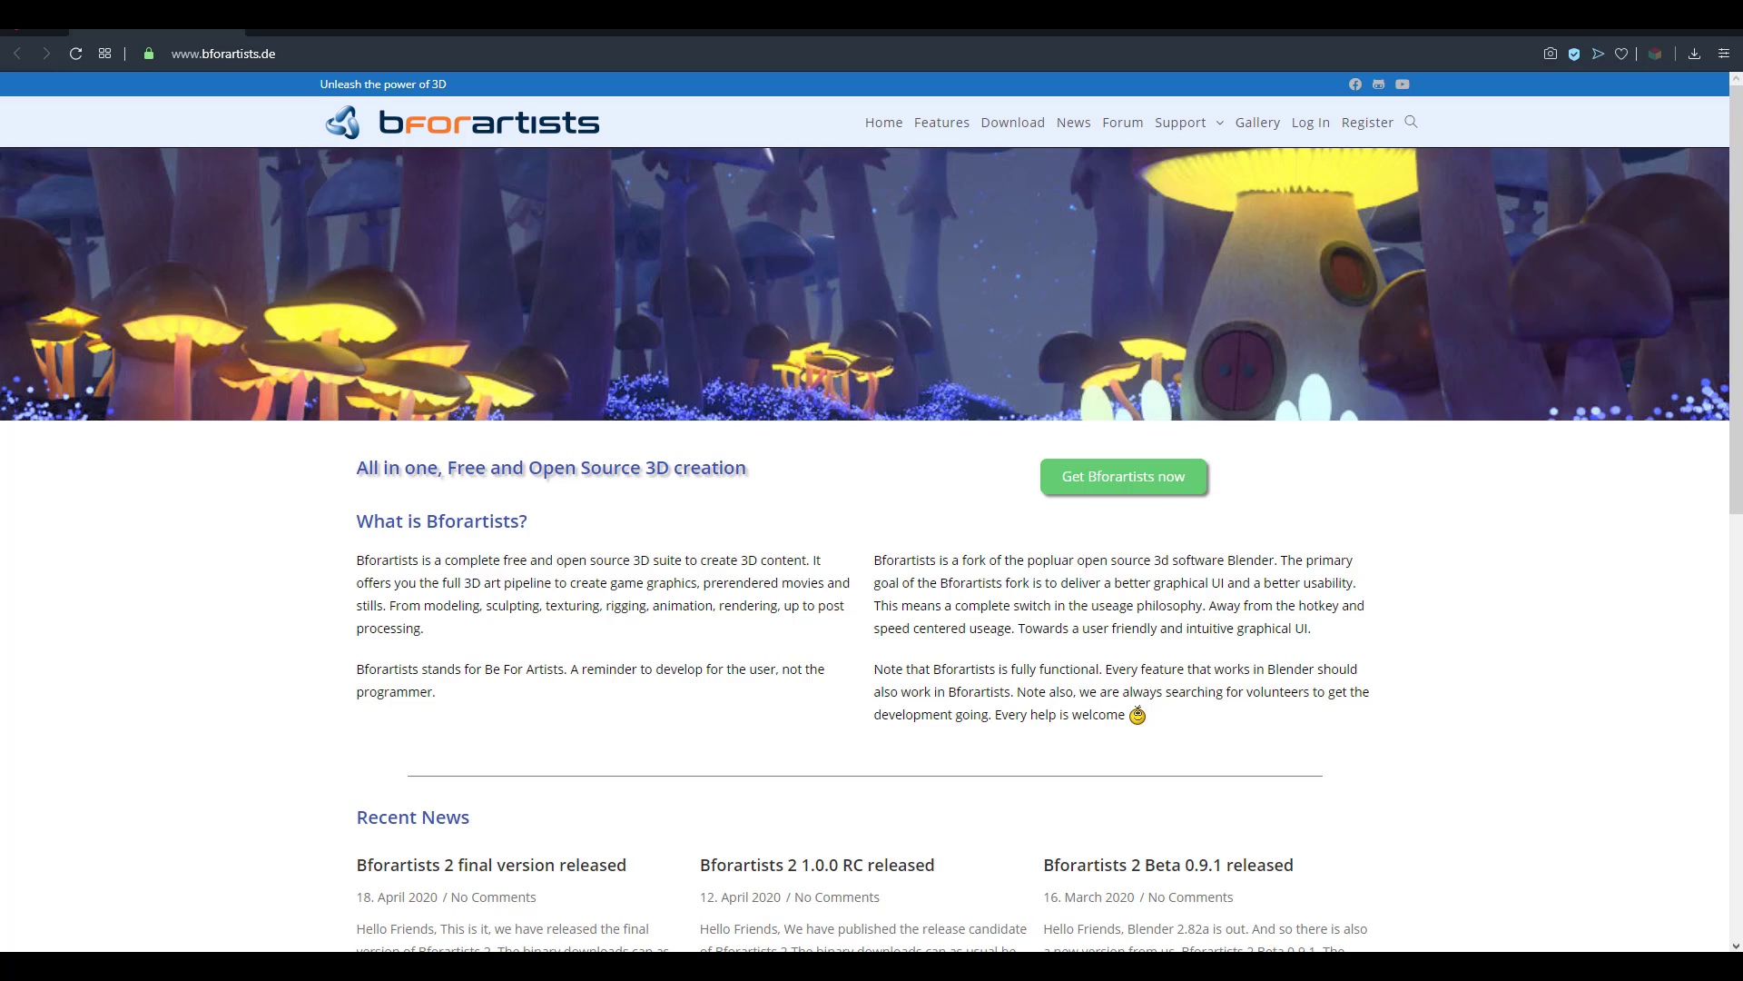
Open the Release Notes in a new tab and scroll through the 2.0.0 notes
click(1175, 472)
scroll(899, 519, up, 3)
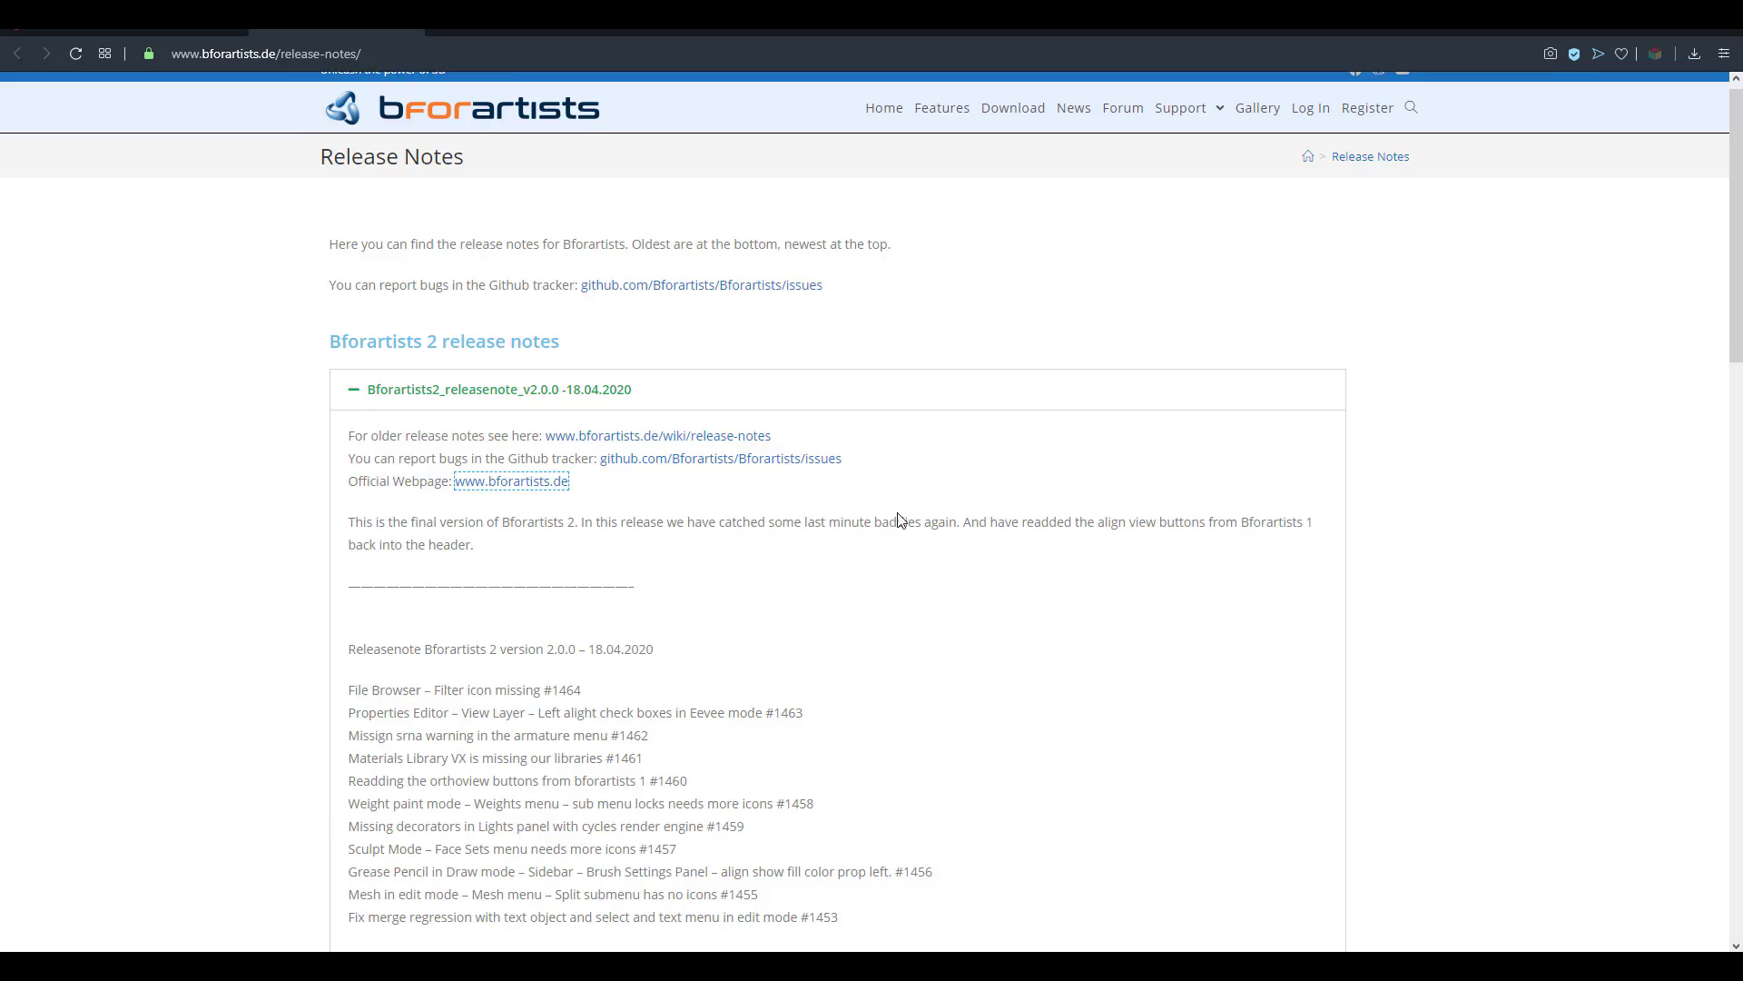
scroll(903, 518, down, 2)
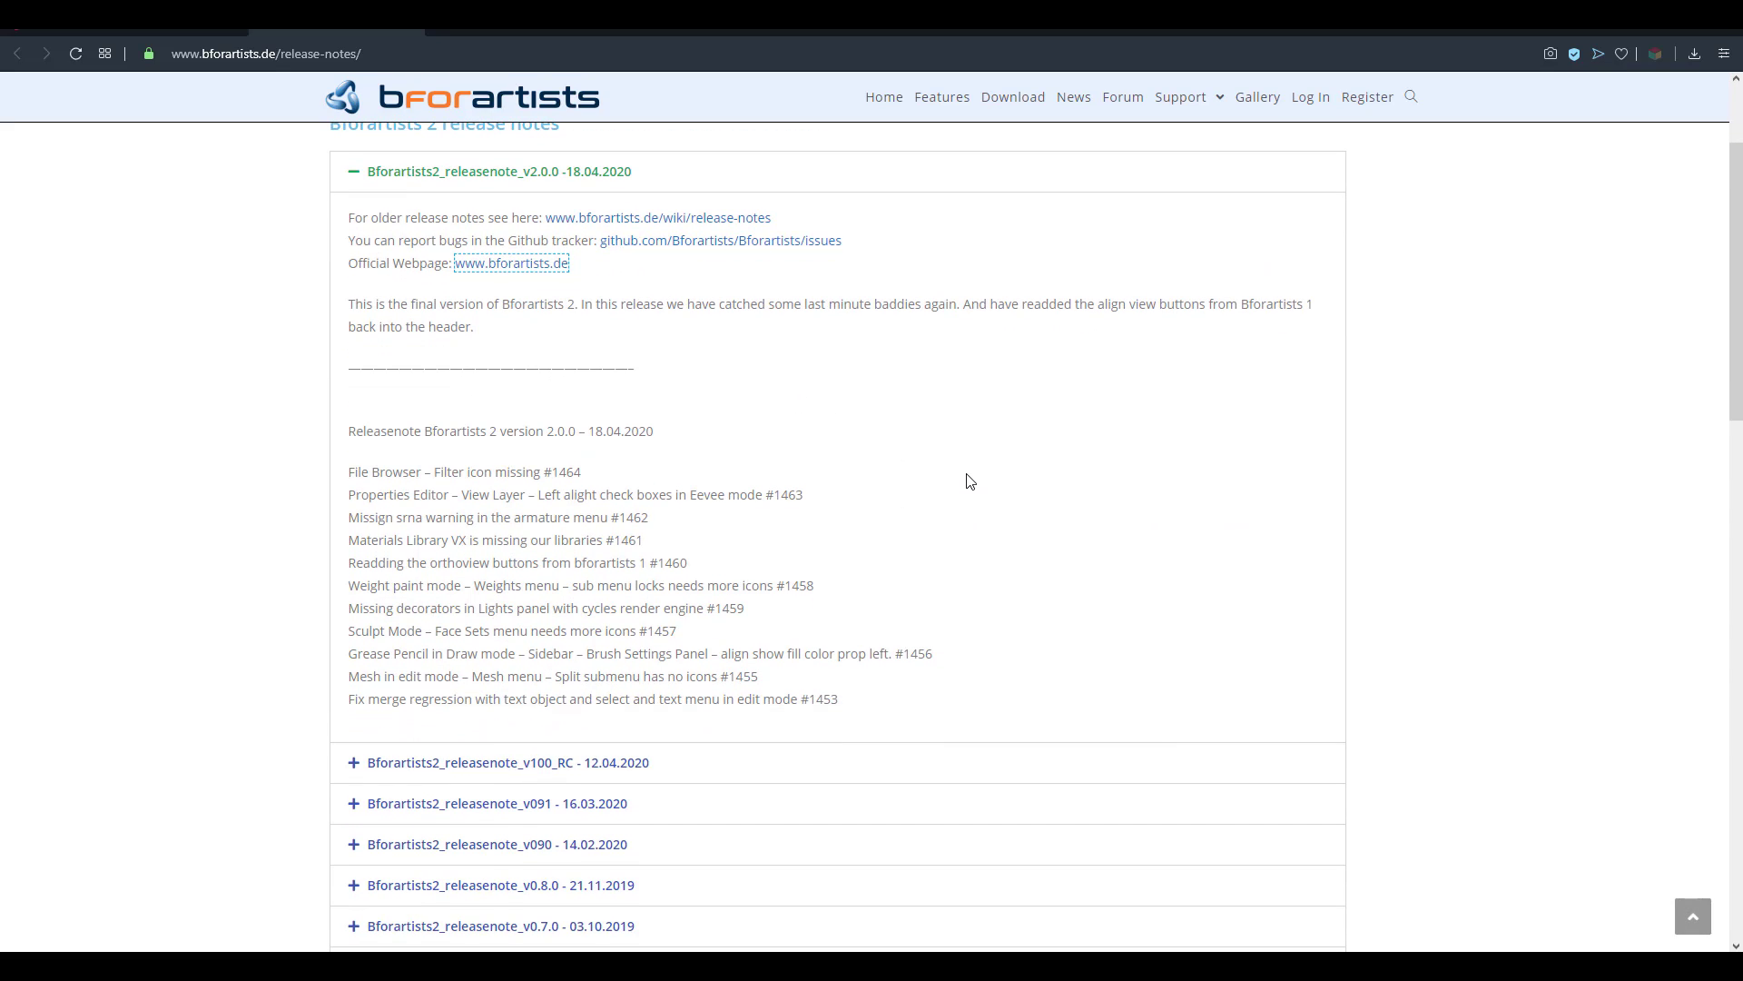
scroll(963, 473, up, 3)
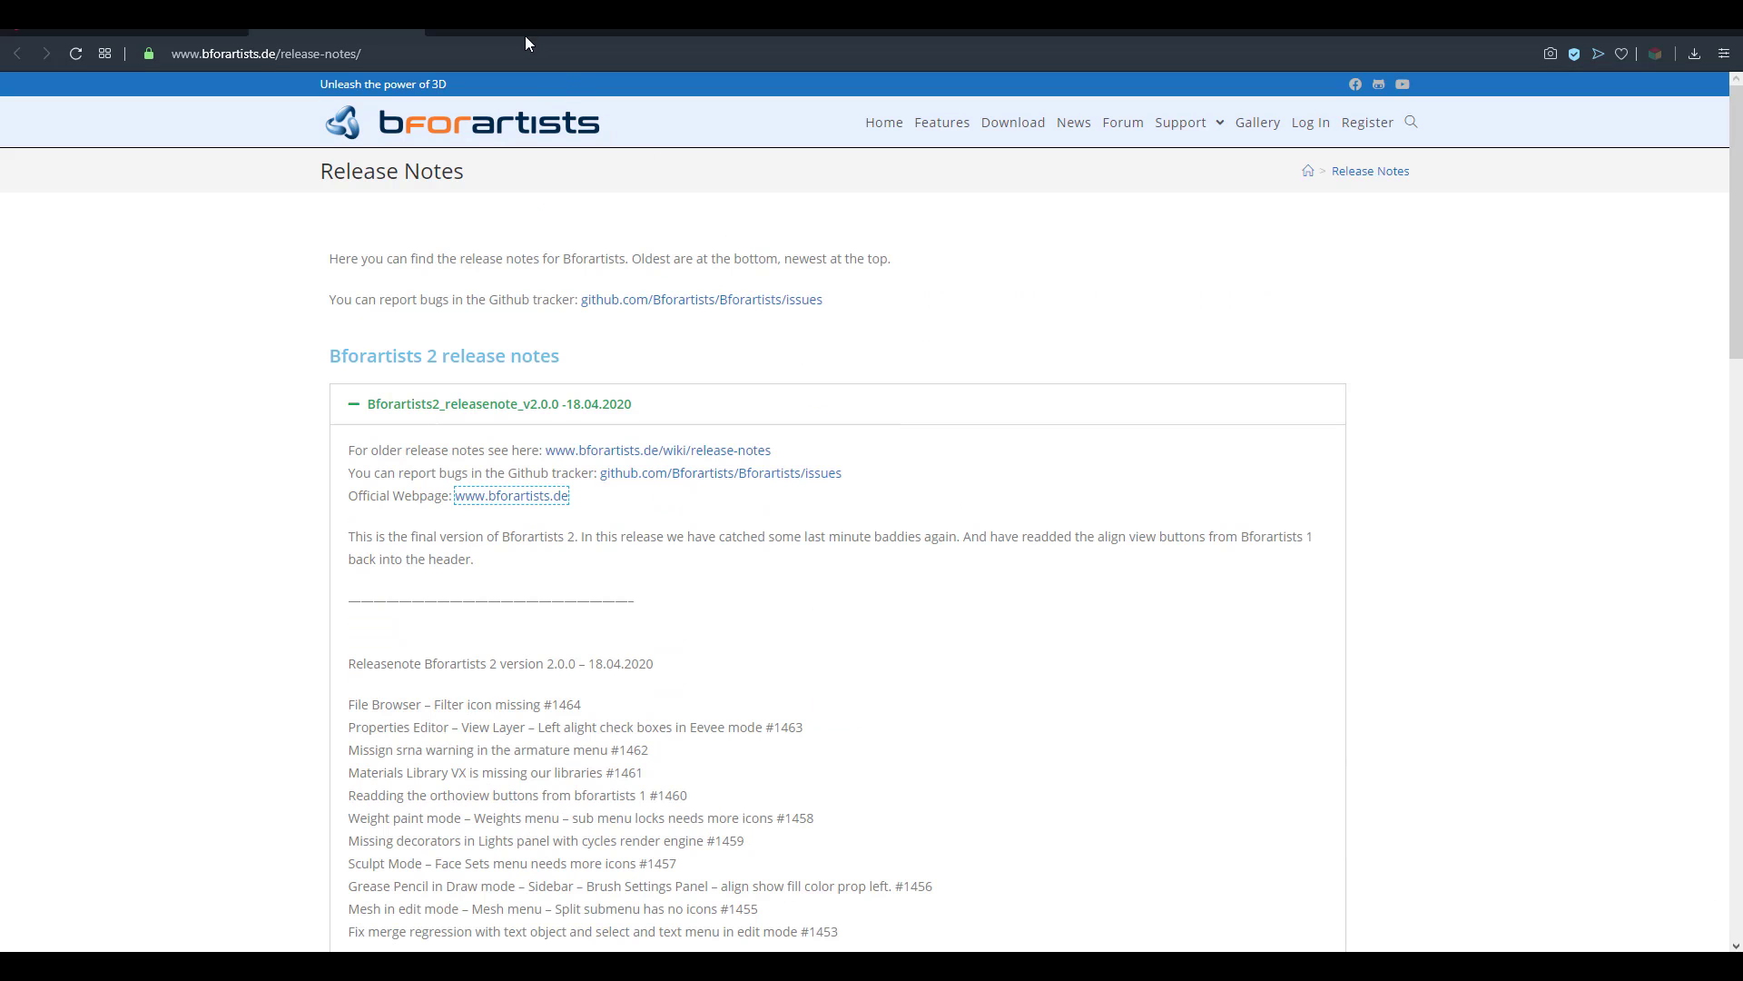
Switch to the Features tab and scroll down through the feature sections to File Formats
click(525, 36)
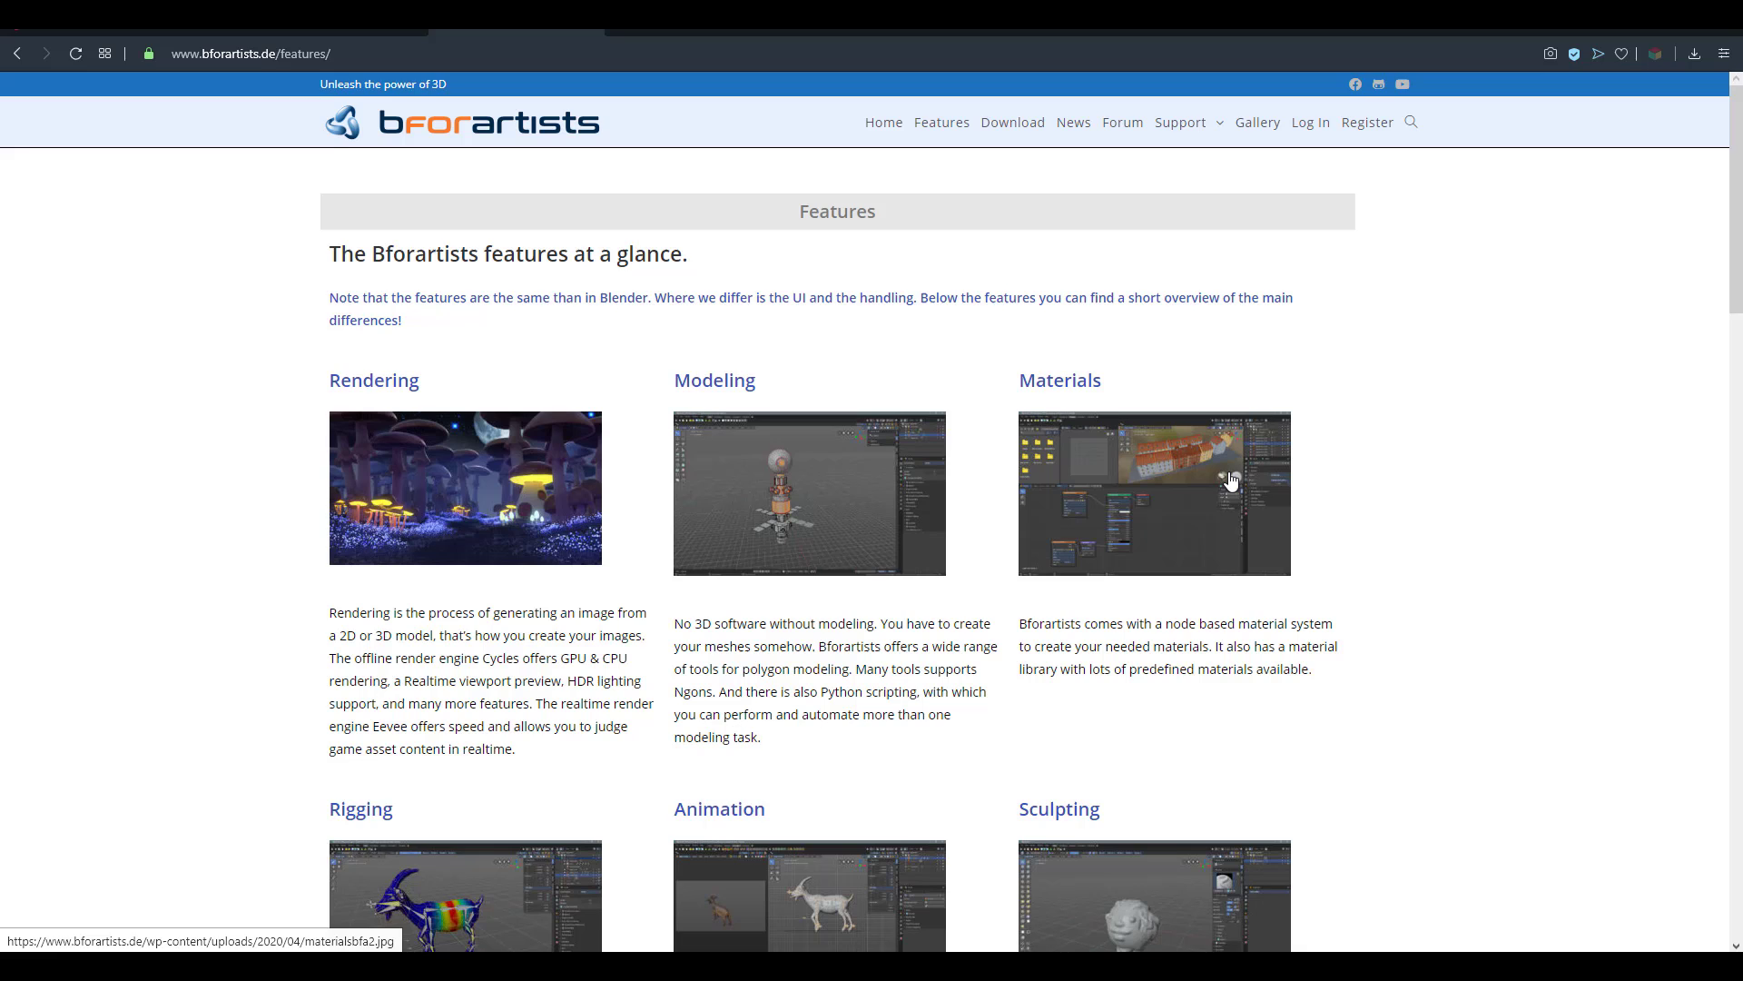
scroll(1231, 481, down, 6)
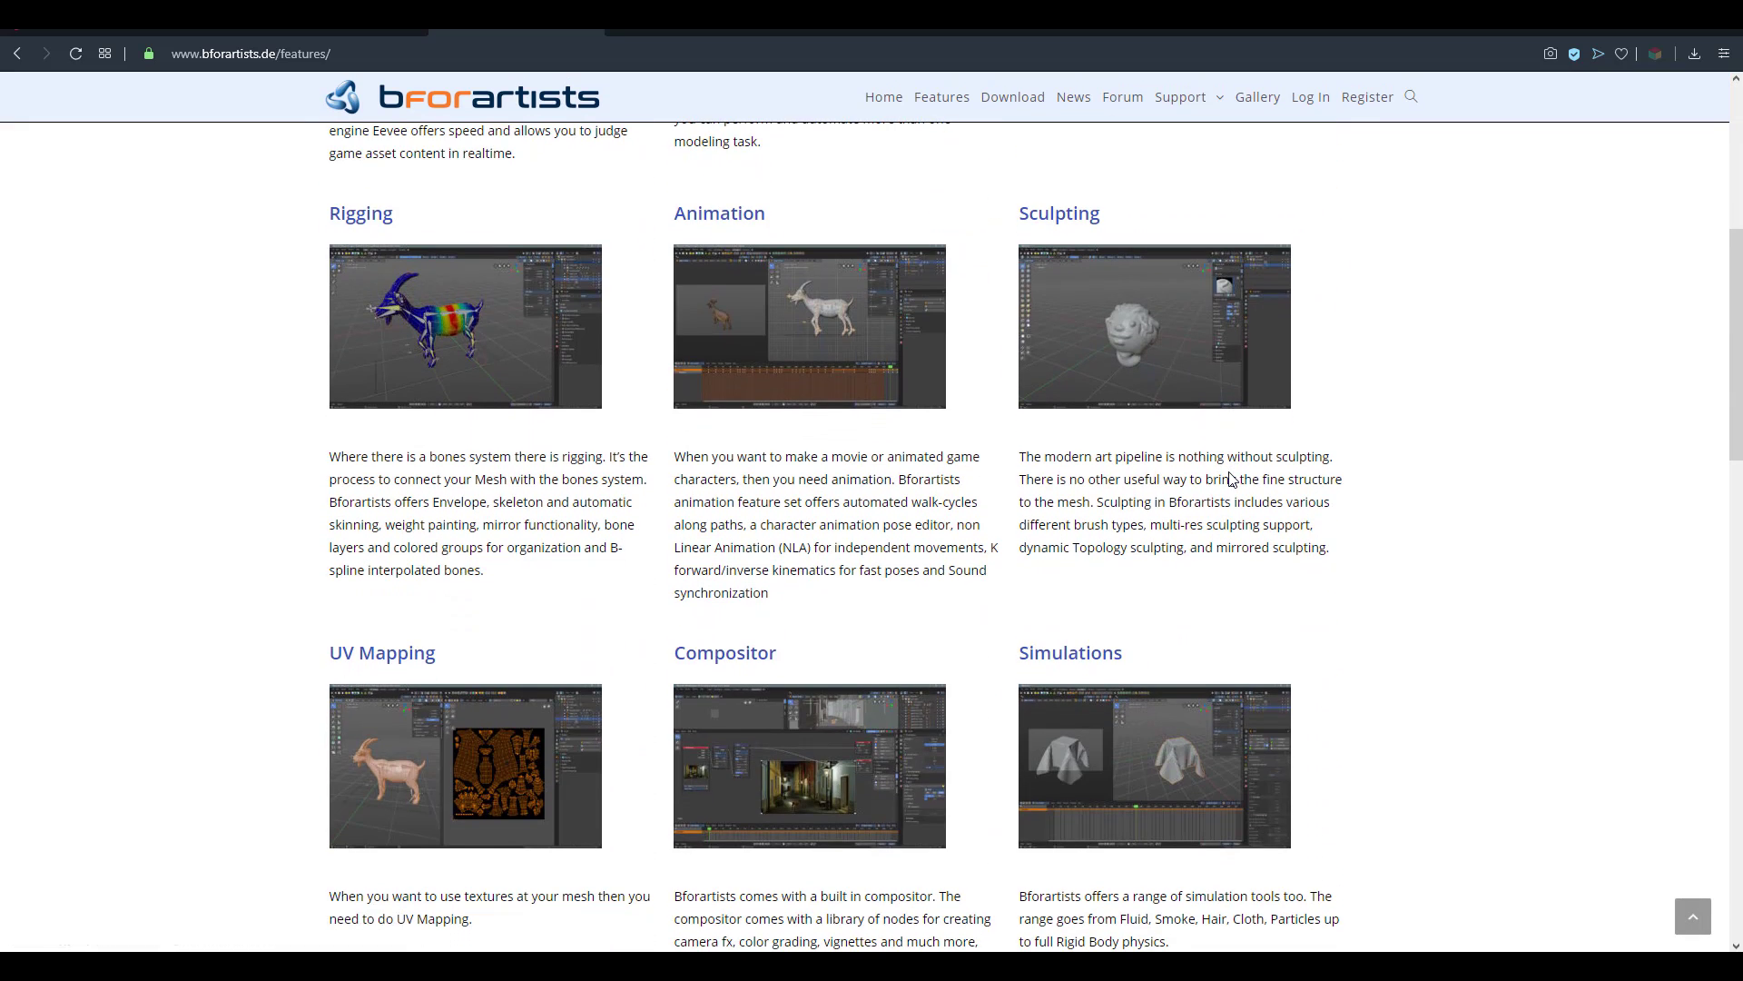
scroll(1231, 479, up, 1)
scroll(1232, 481, down, 4)
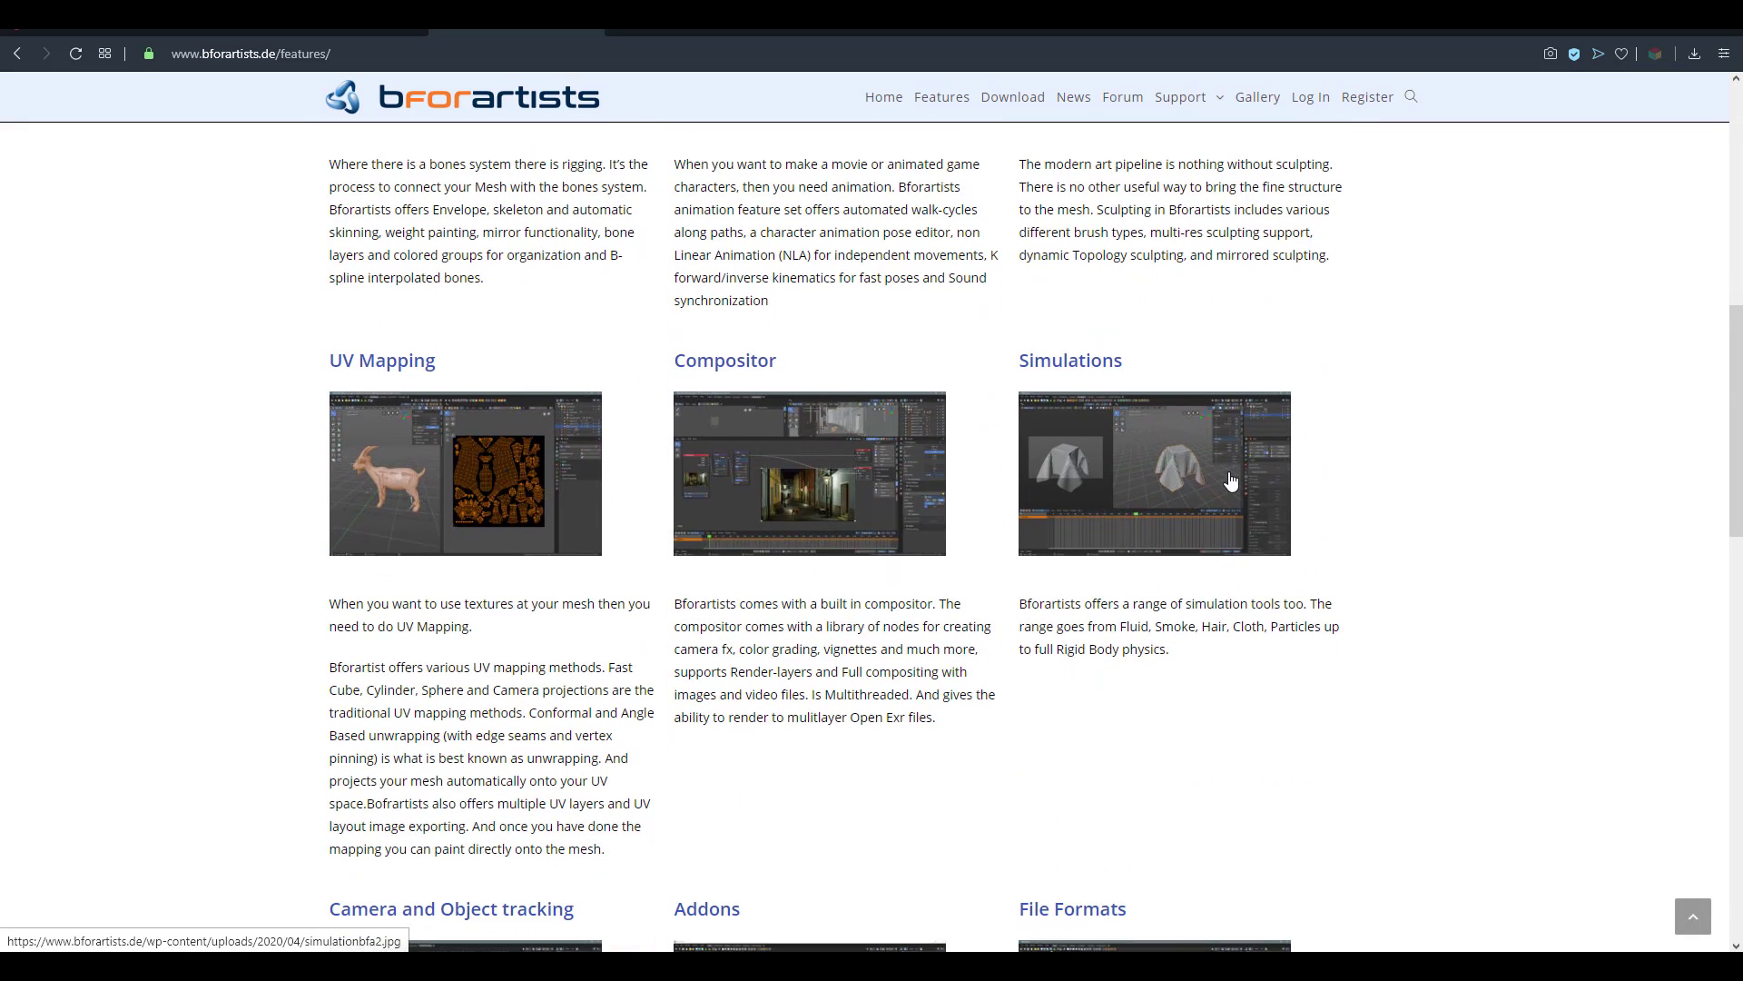
scroll(1231, 482, down, 4)
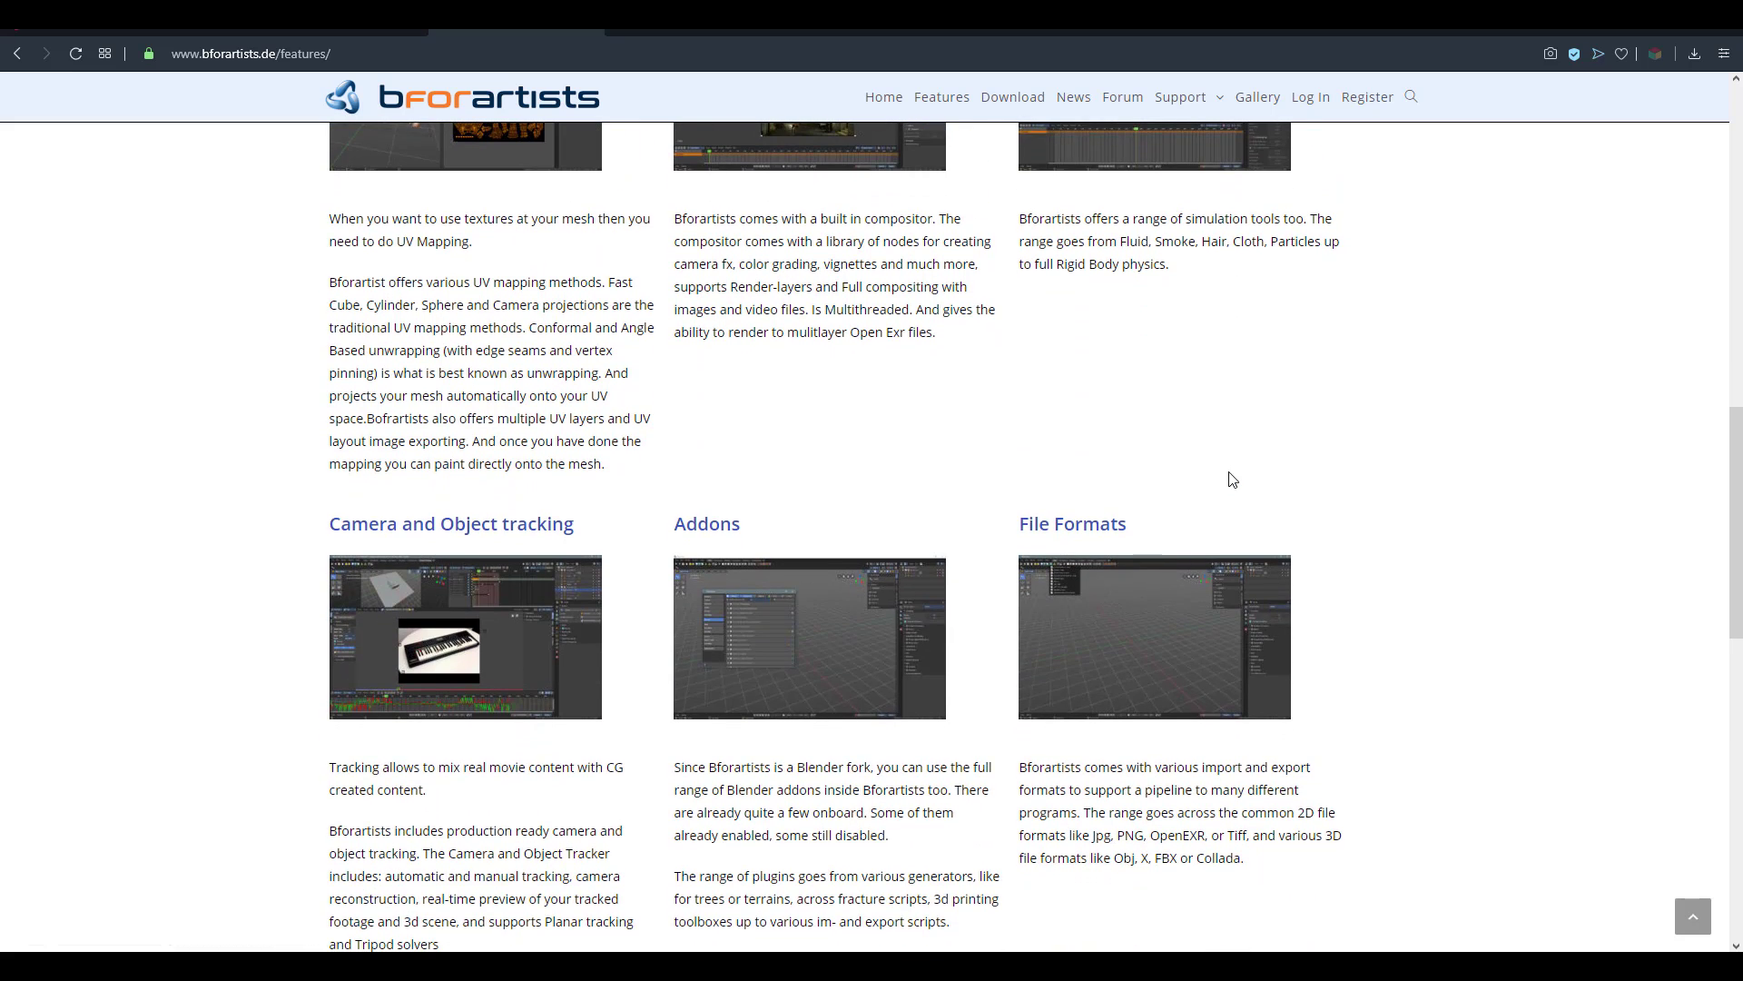
scroll(1231, 479, down, 6)
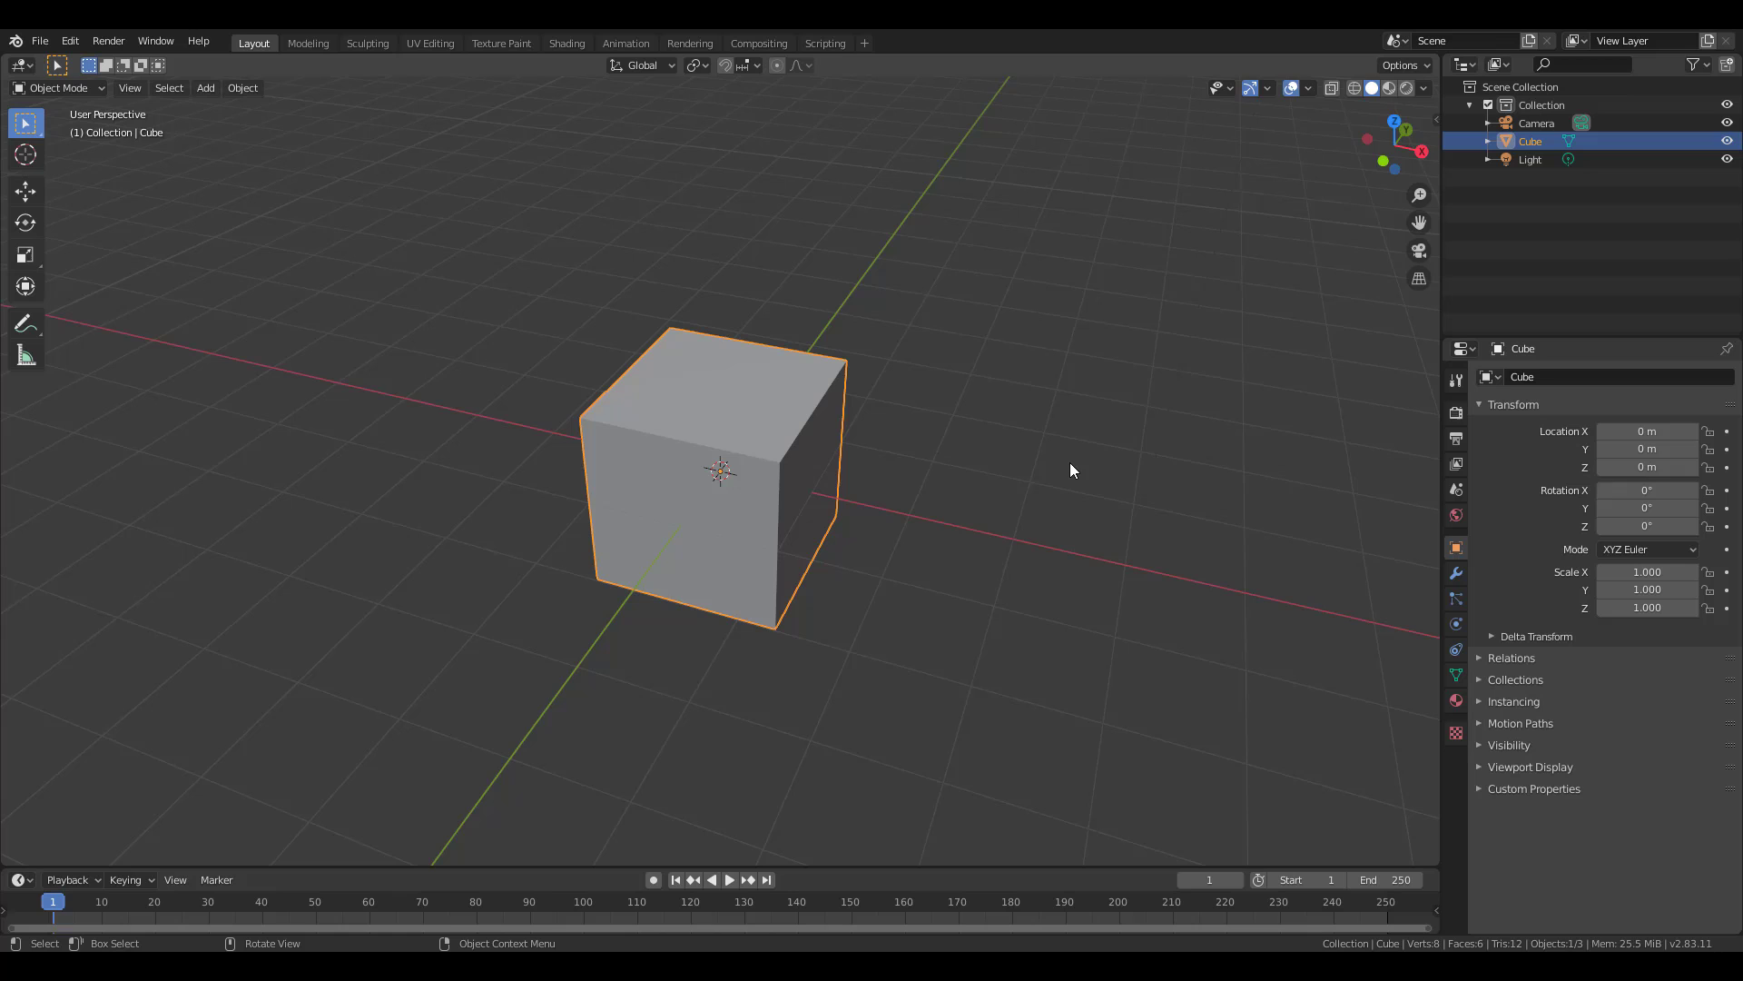
key(shift)
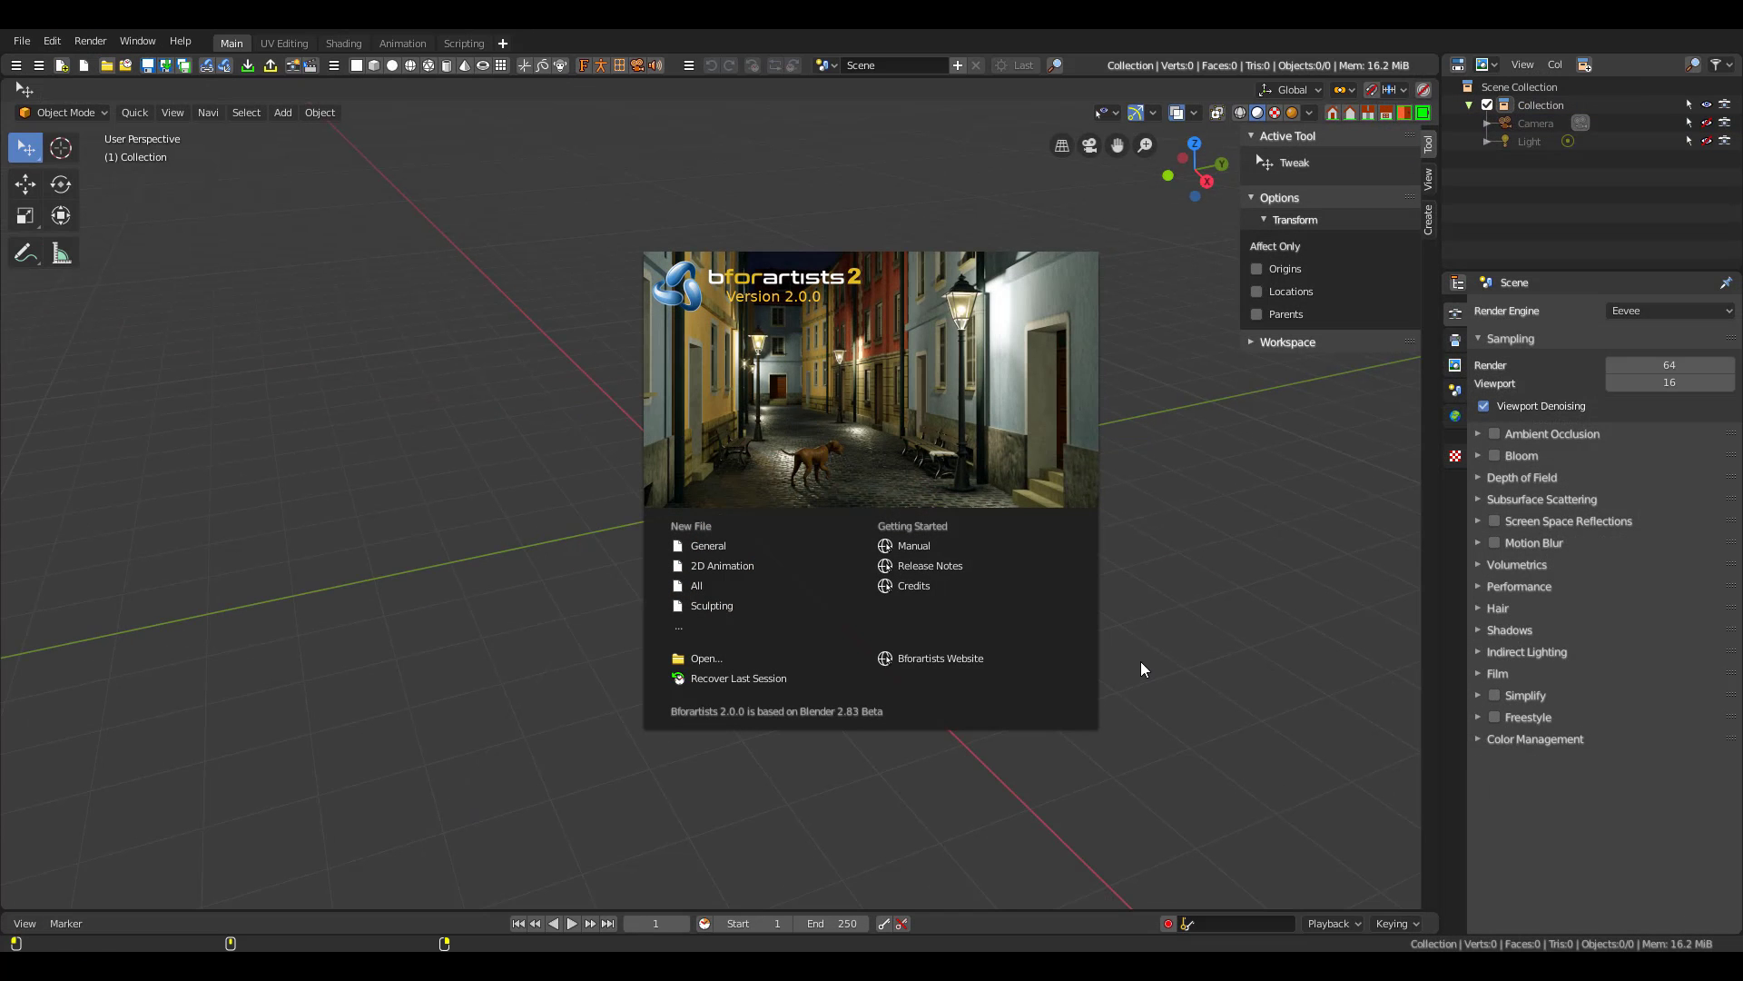
Dismiss the Bforartists 2 splash screen to reveal the default camera-and-light scene
click(1141, 669)
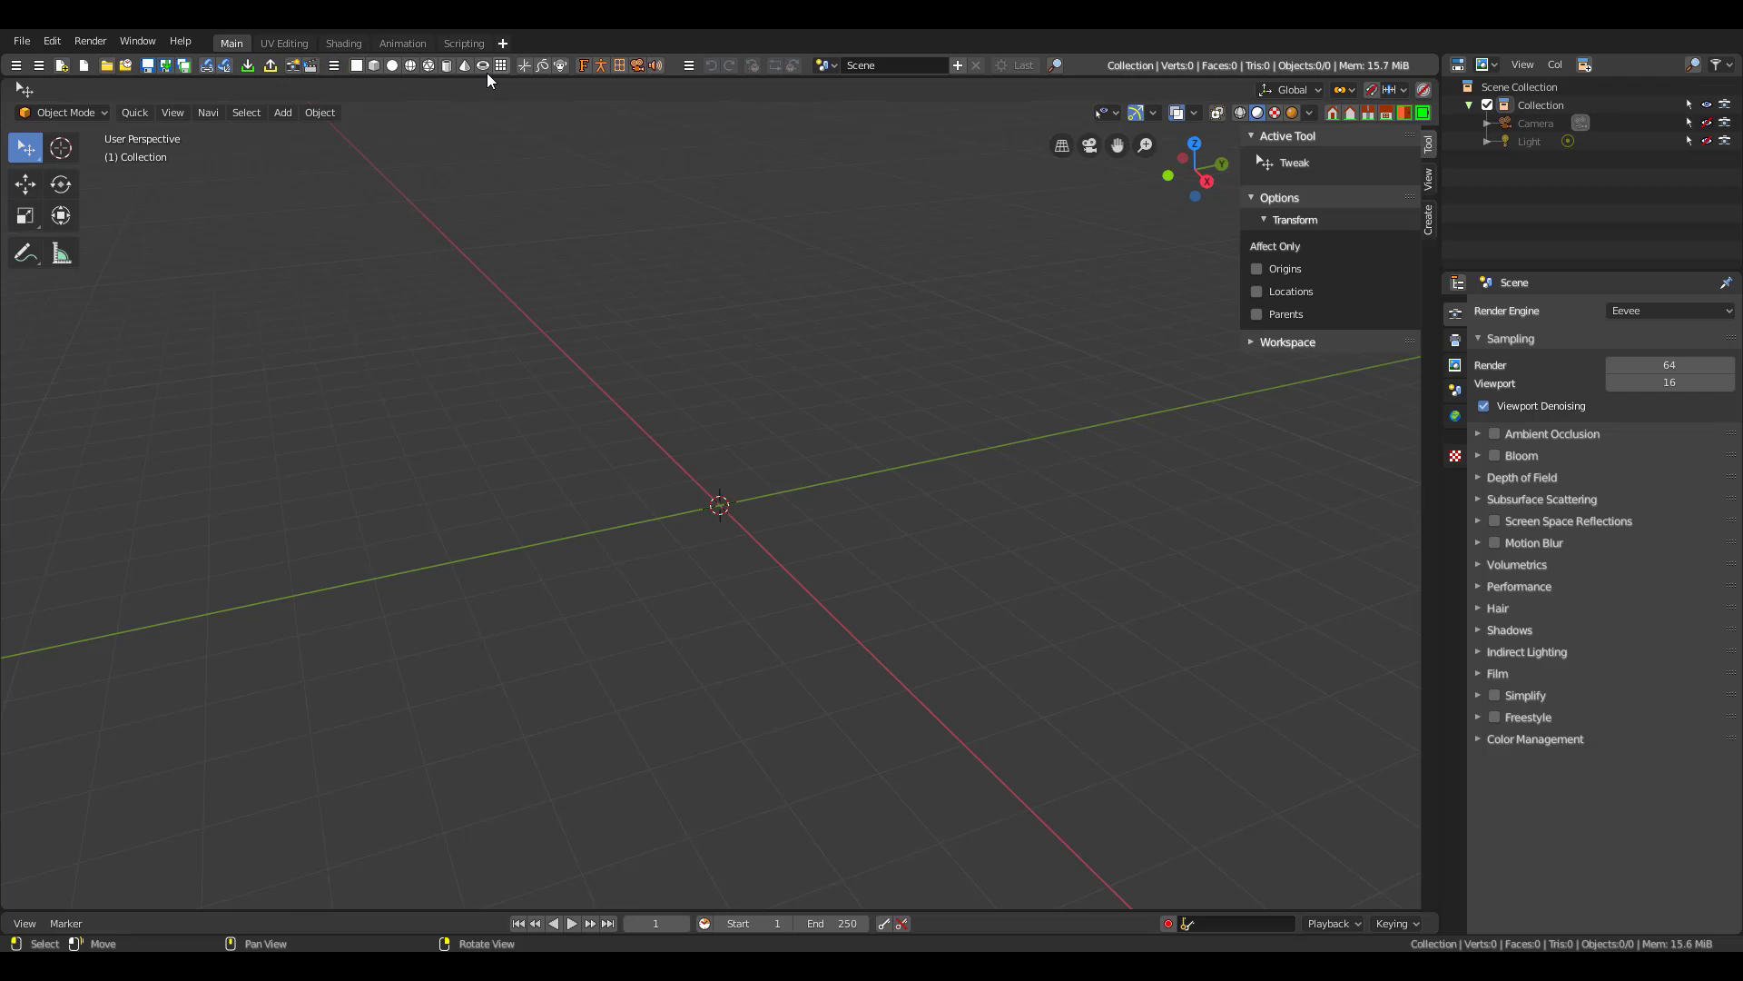
click(696, 68)
mouse_move(700, 86)
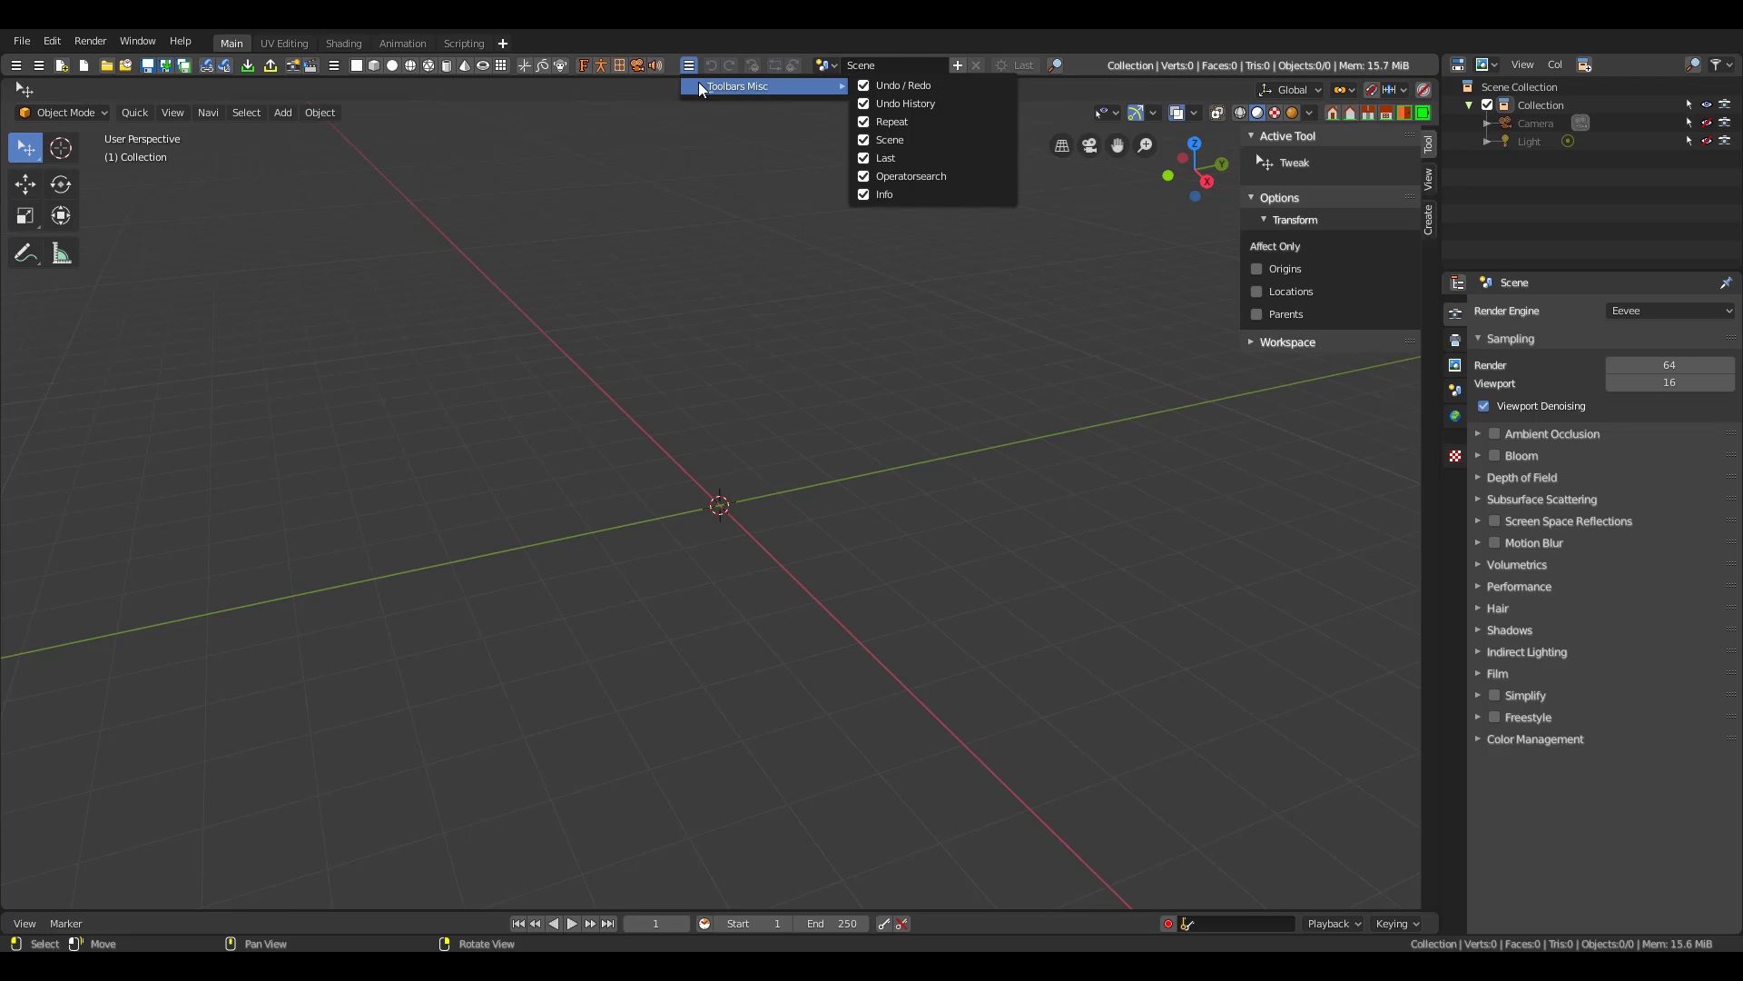
click(894, 139)
click(688, 68)
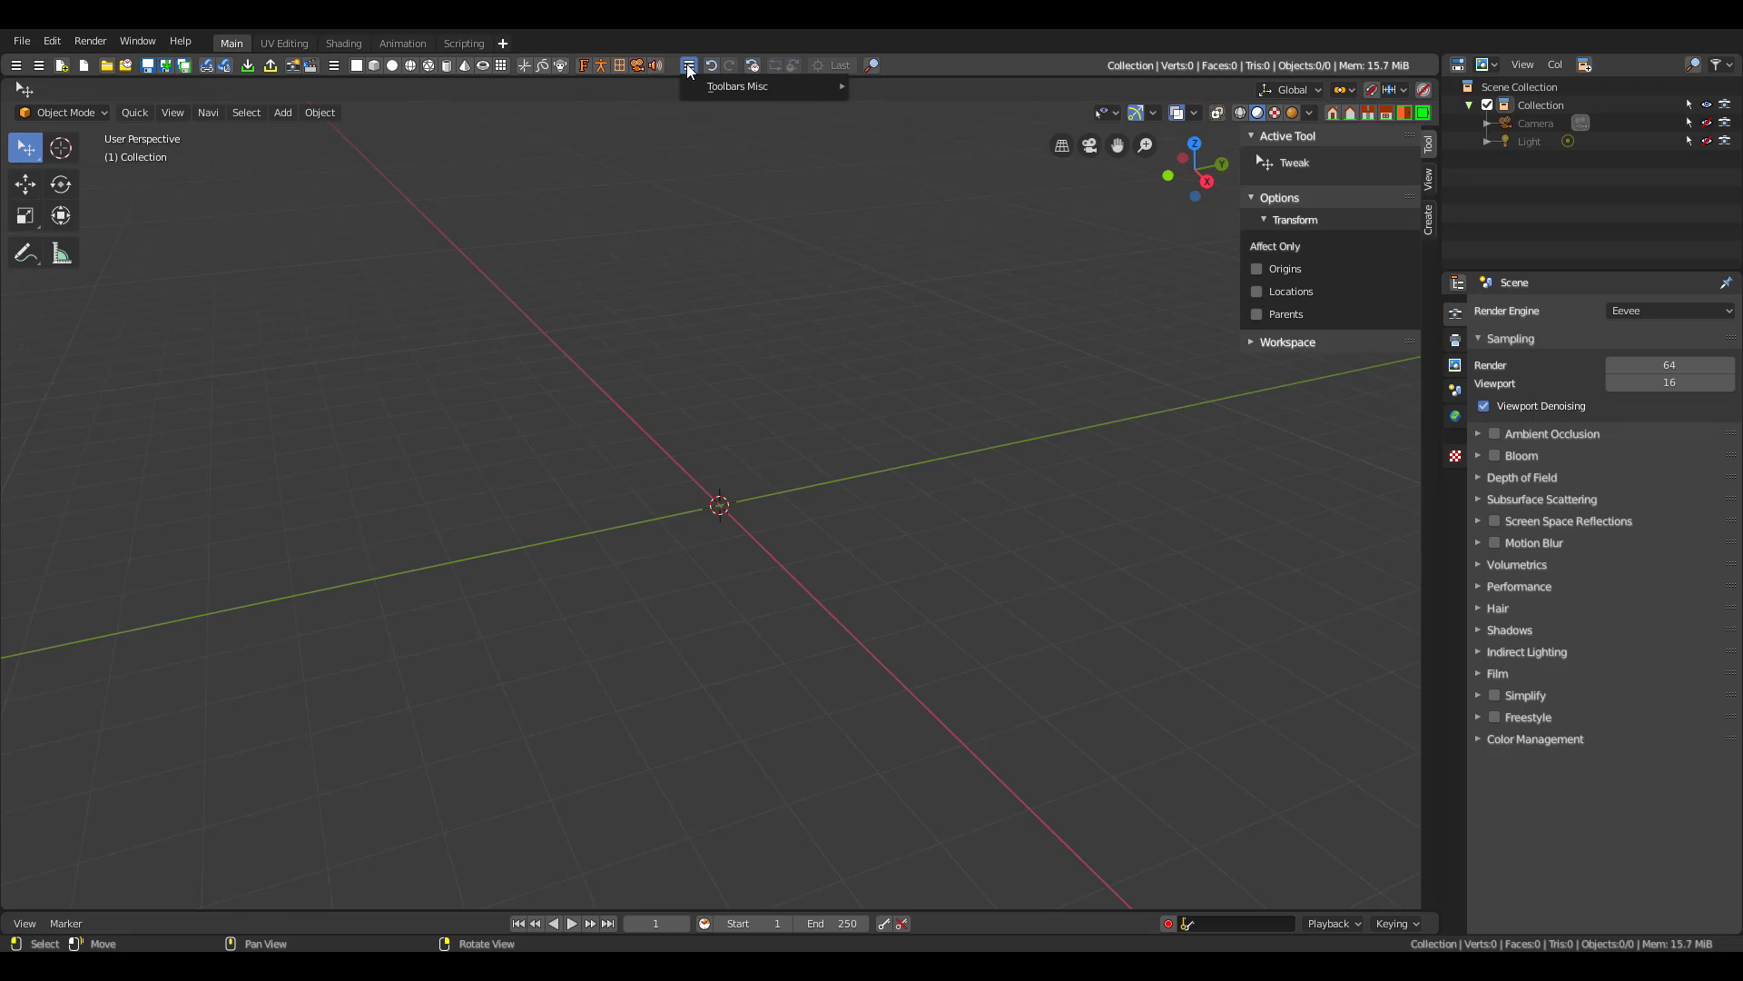
mouse_move(700, 87)
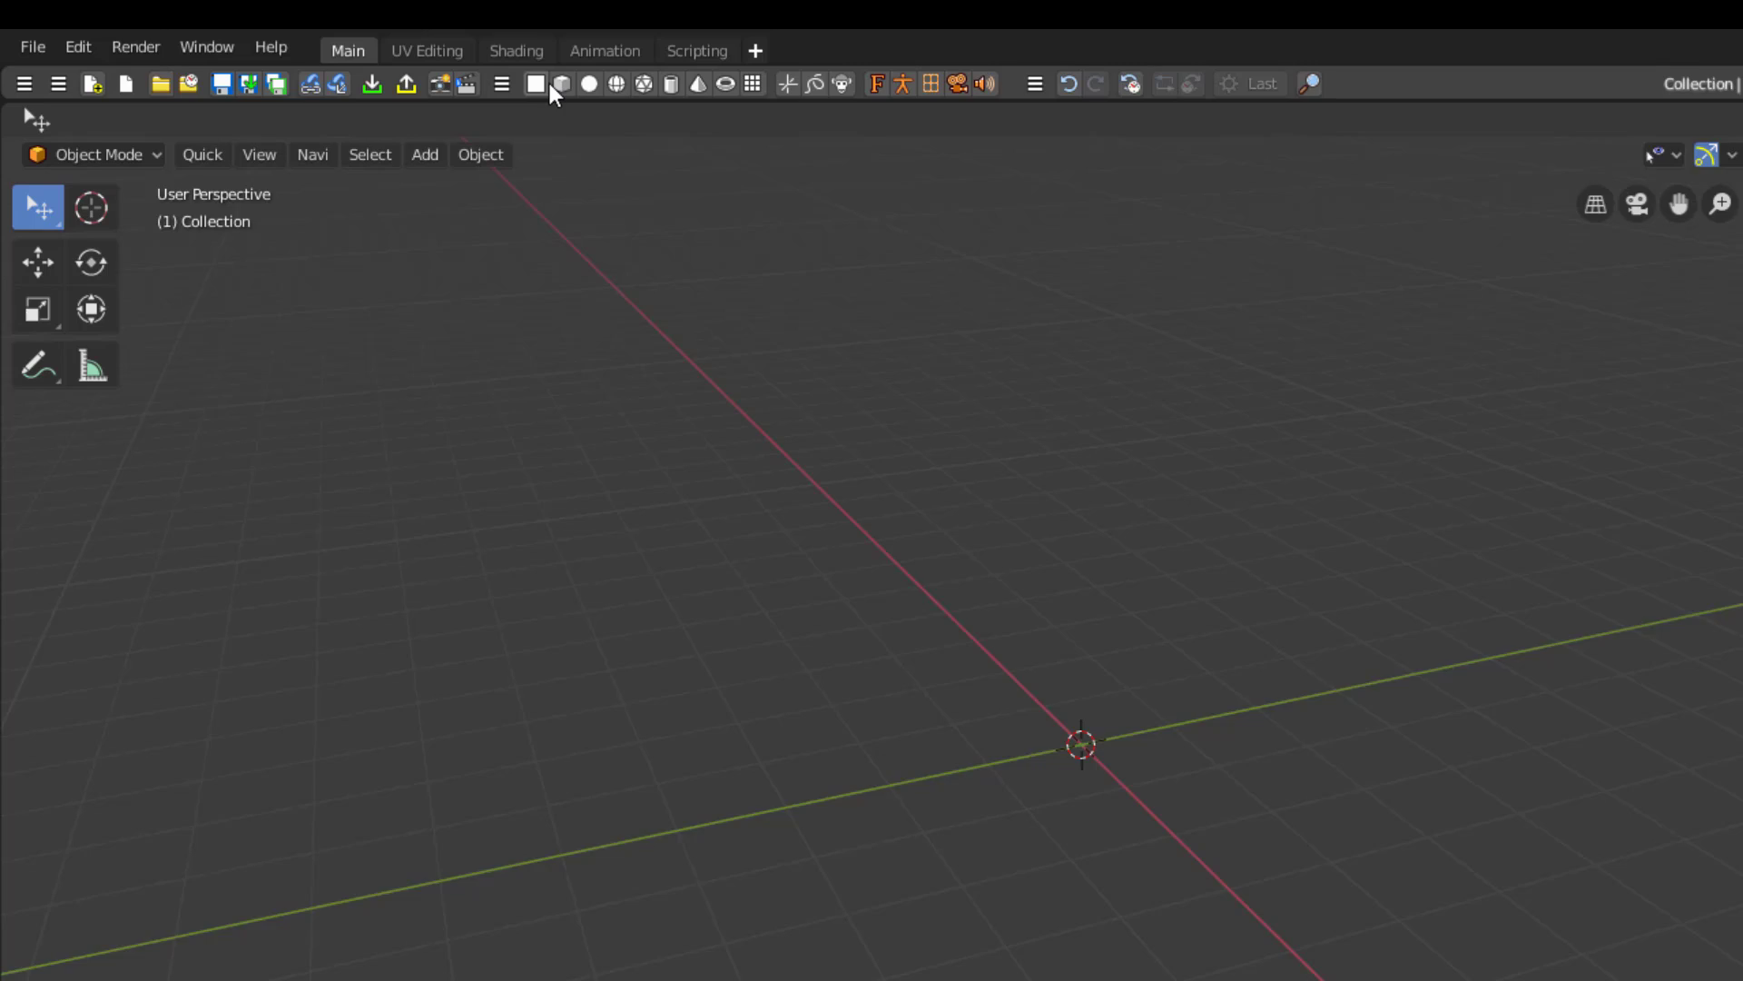
click(585, 85)
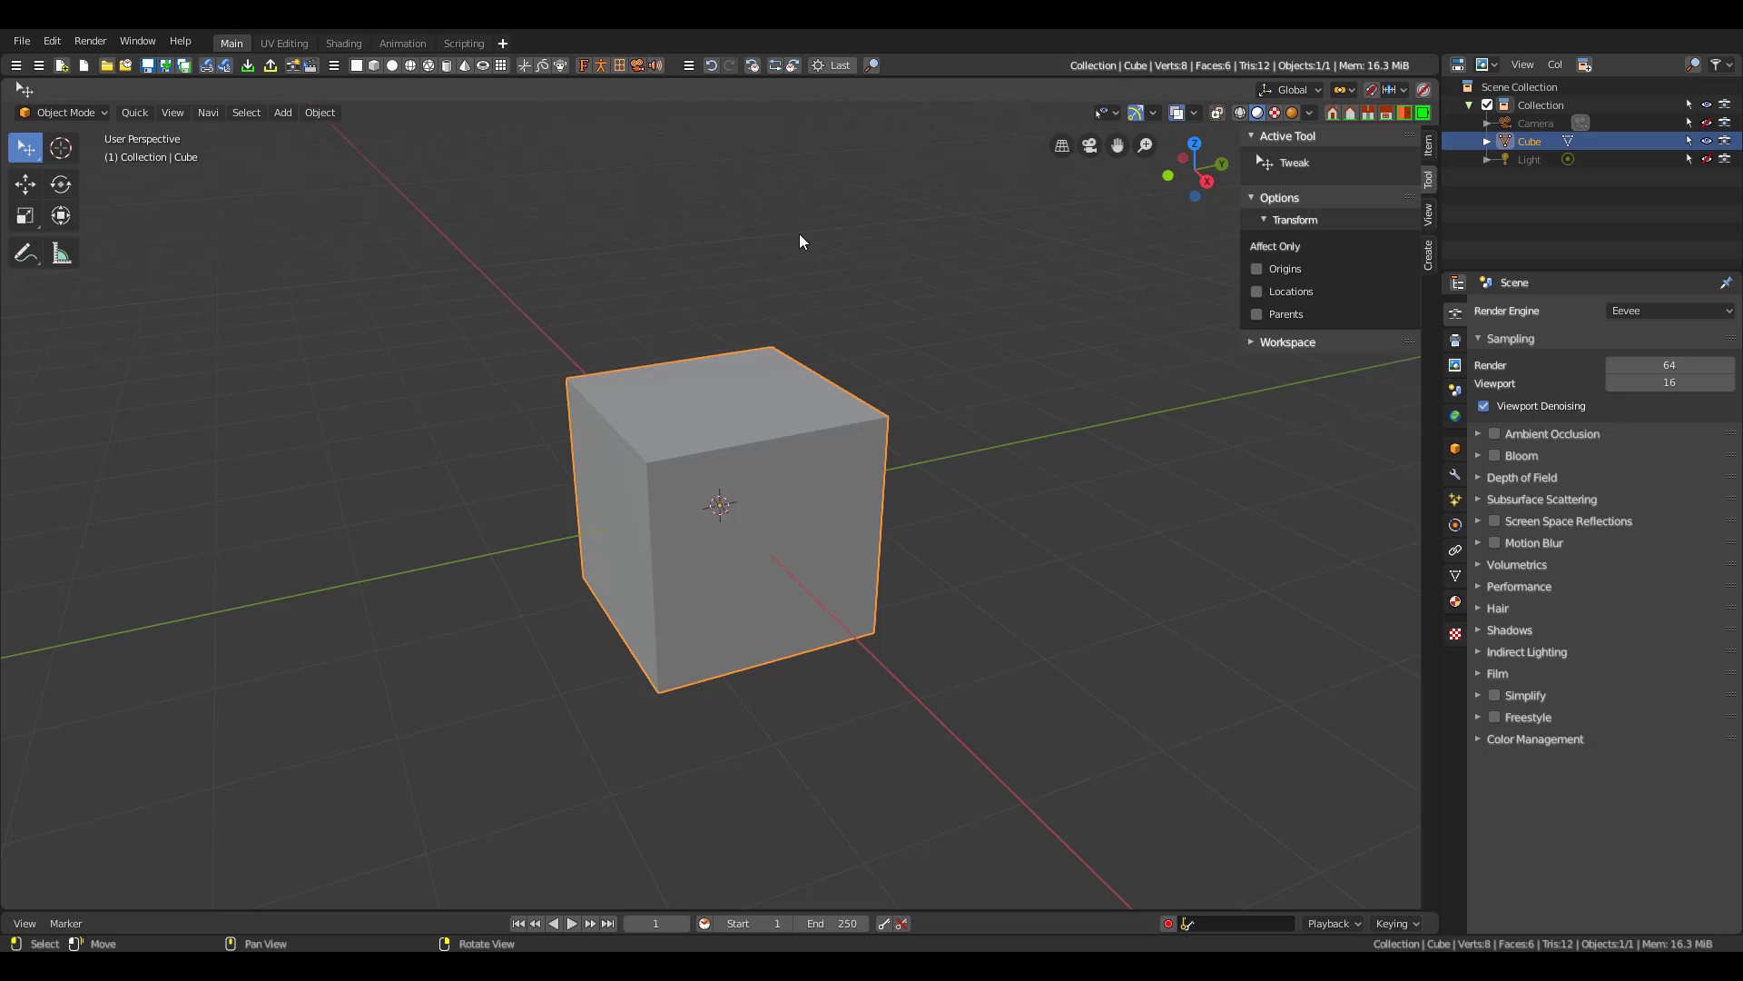
click(342, 318)
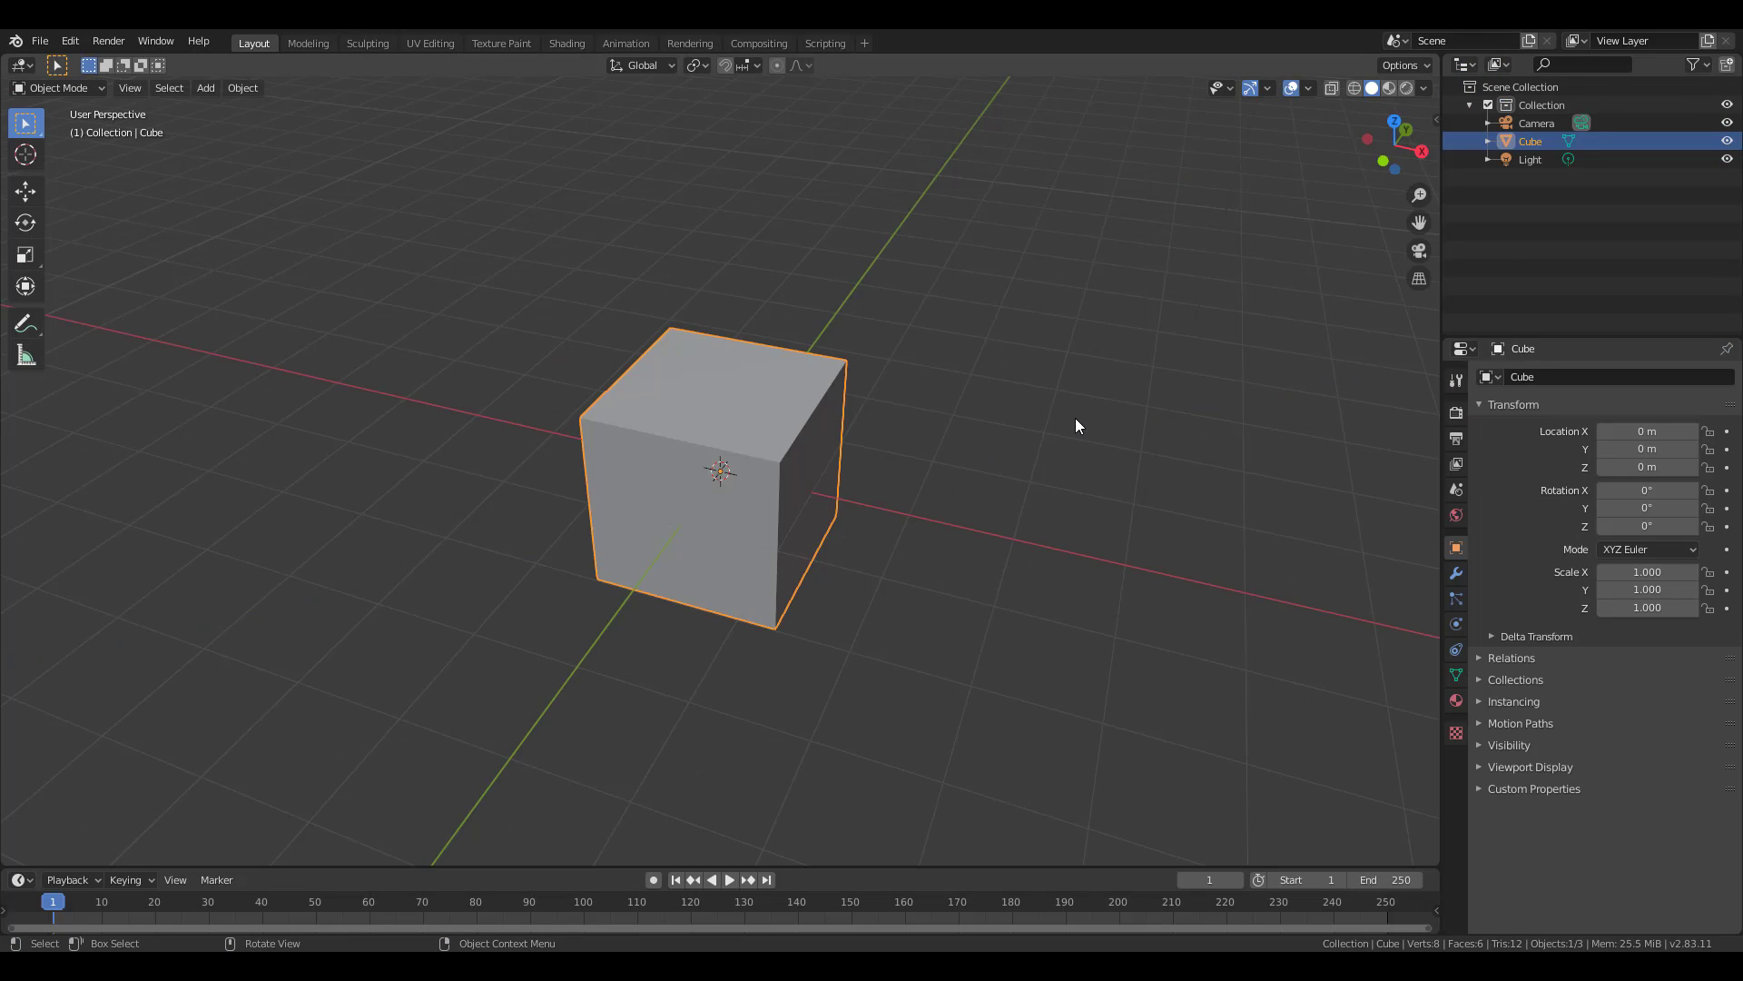
click(1075, 418)
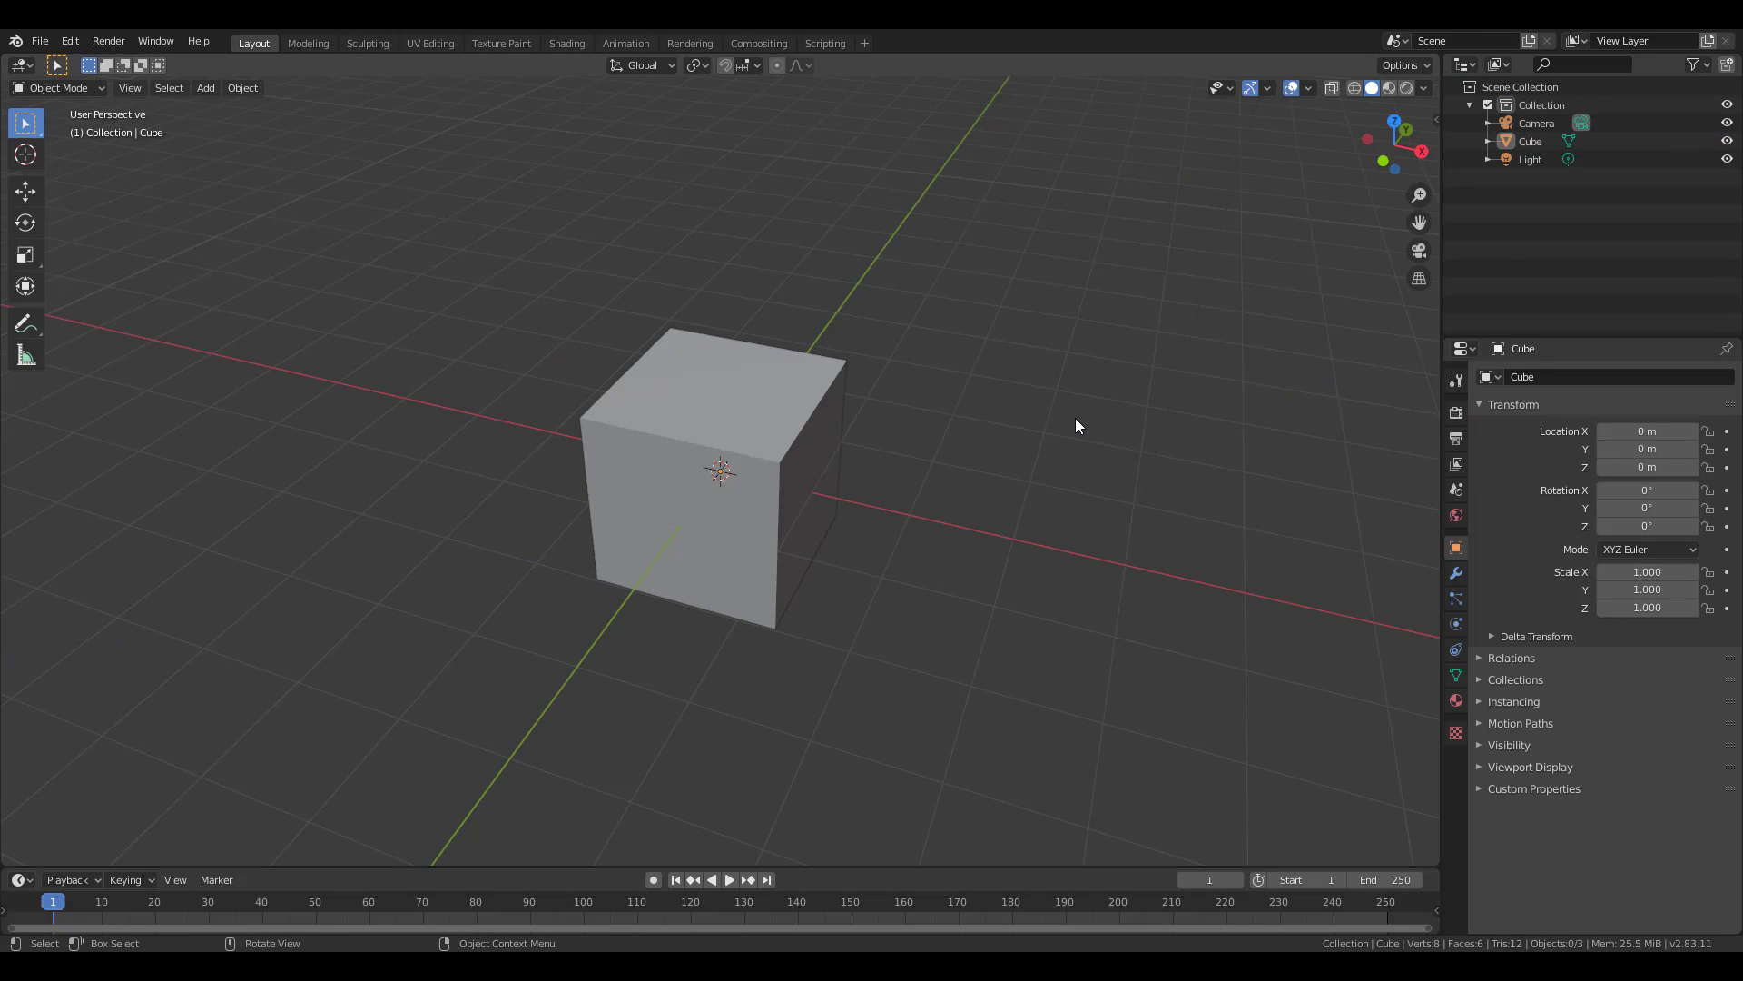
key(shift+a)
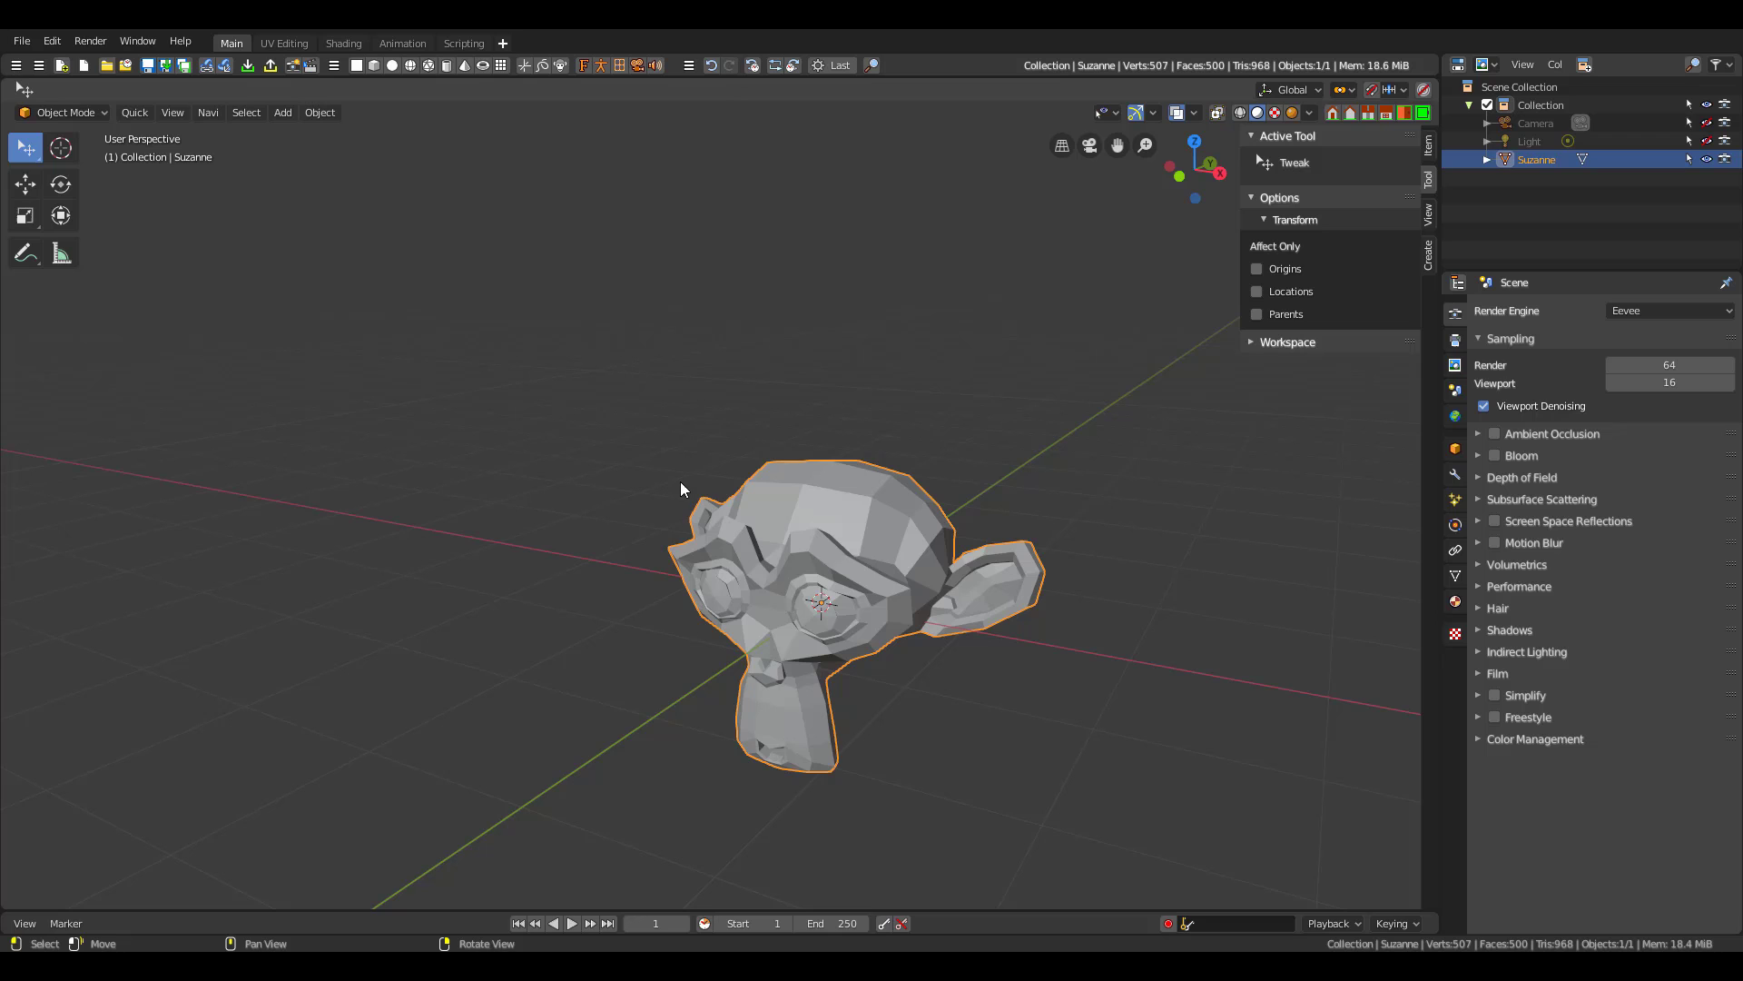
View Suzanne from Back, Right, Left, Top and Front, then orbit back to a free perspective
click(1350, 112)
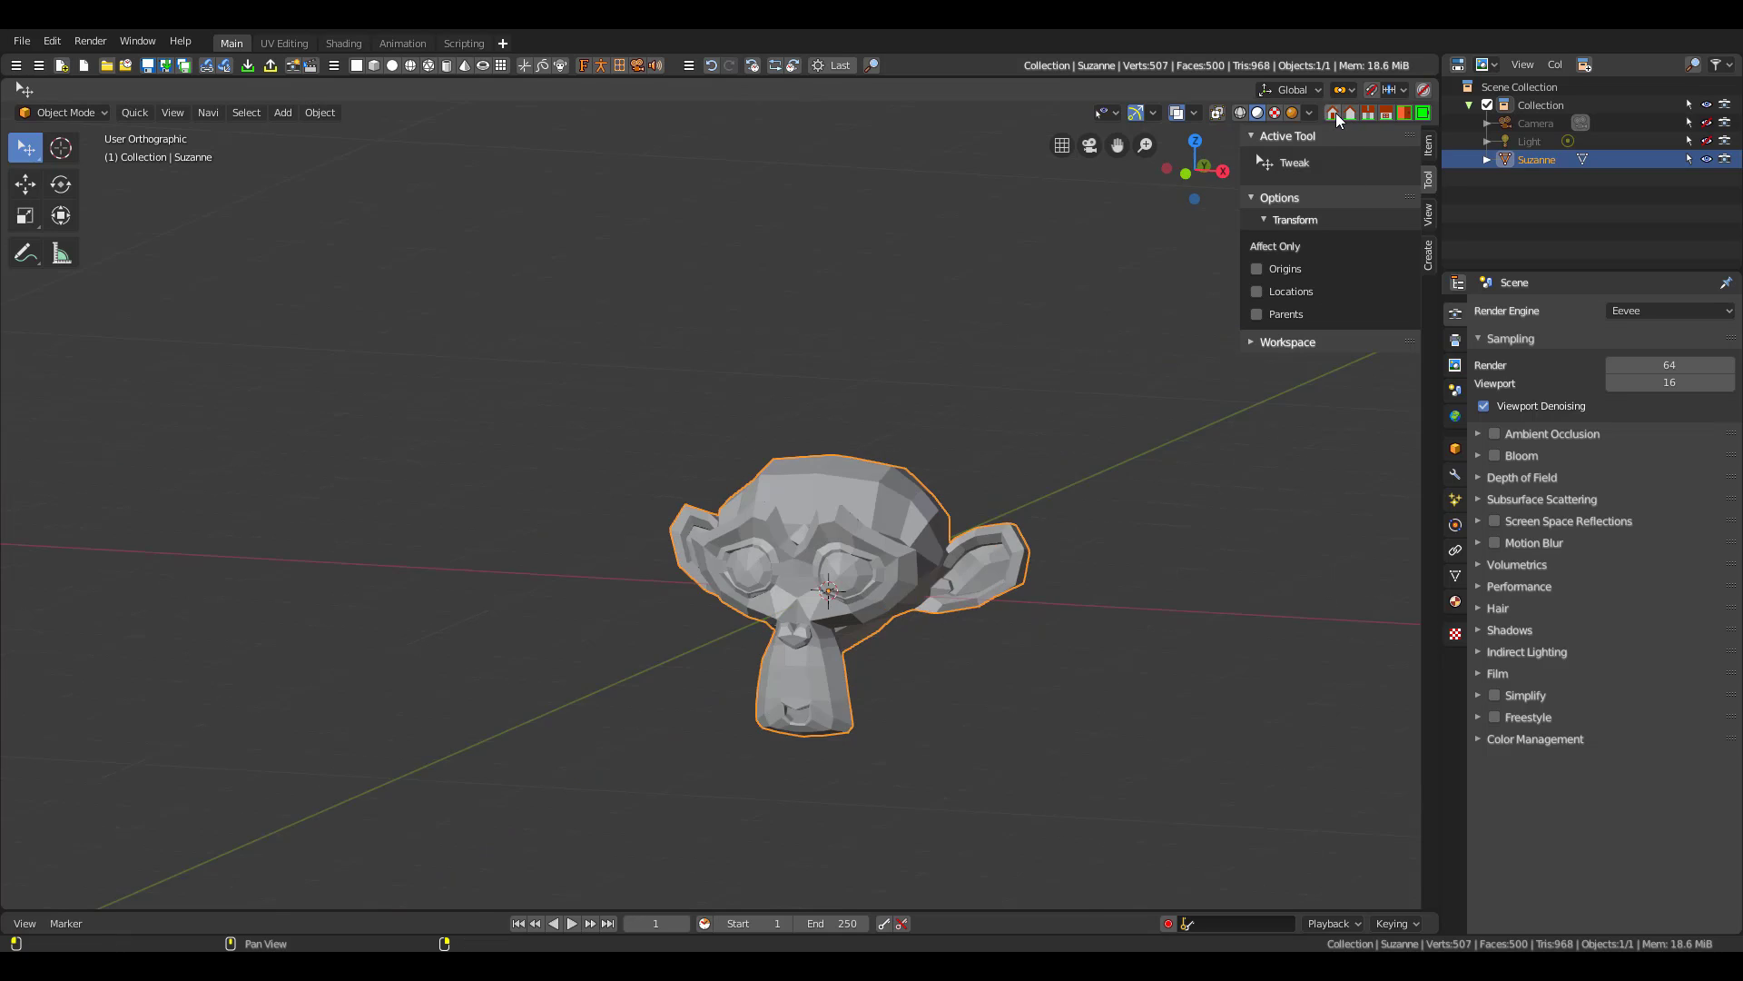
click(1364, 114)
click(1386, 113)
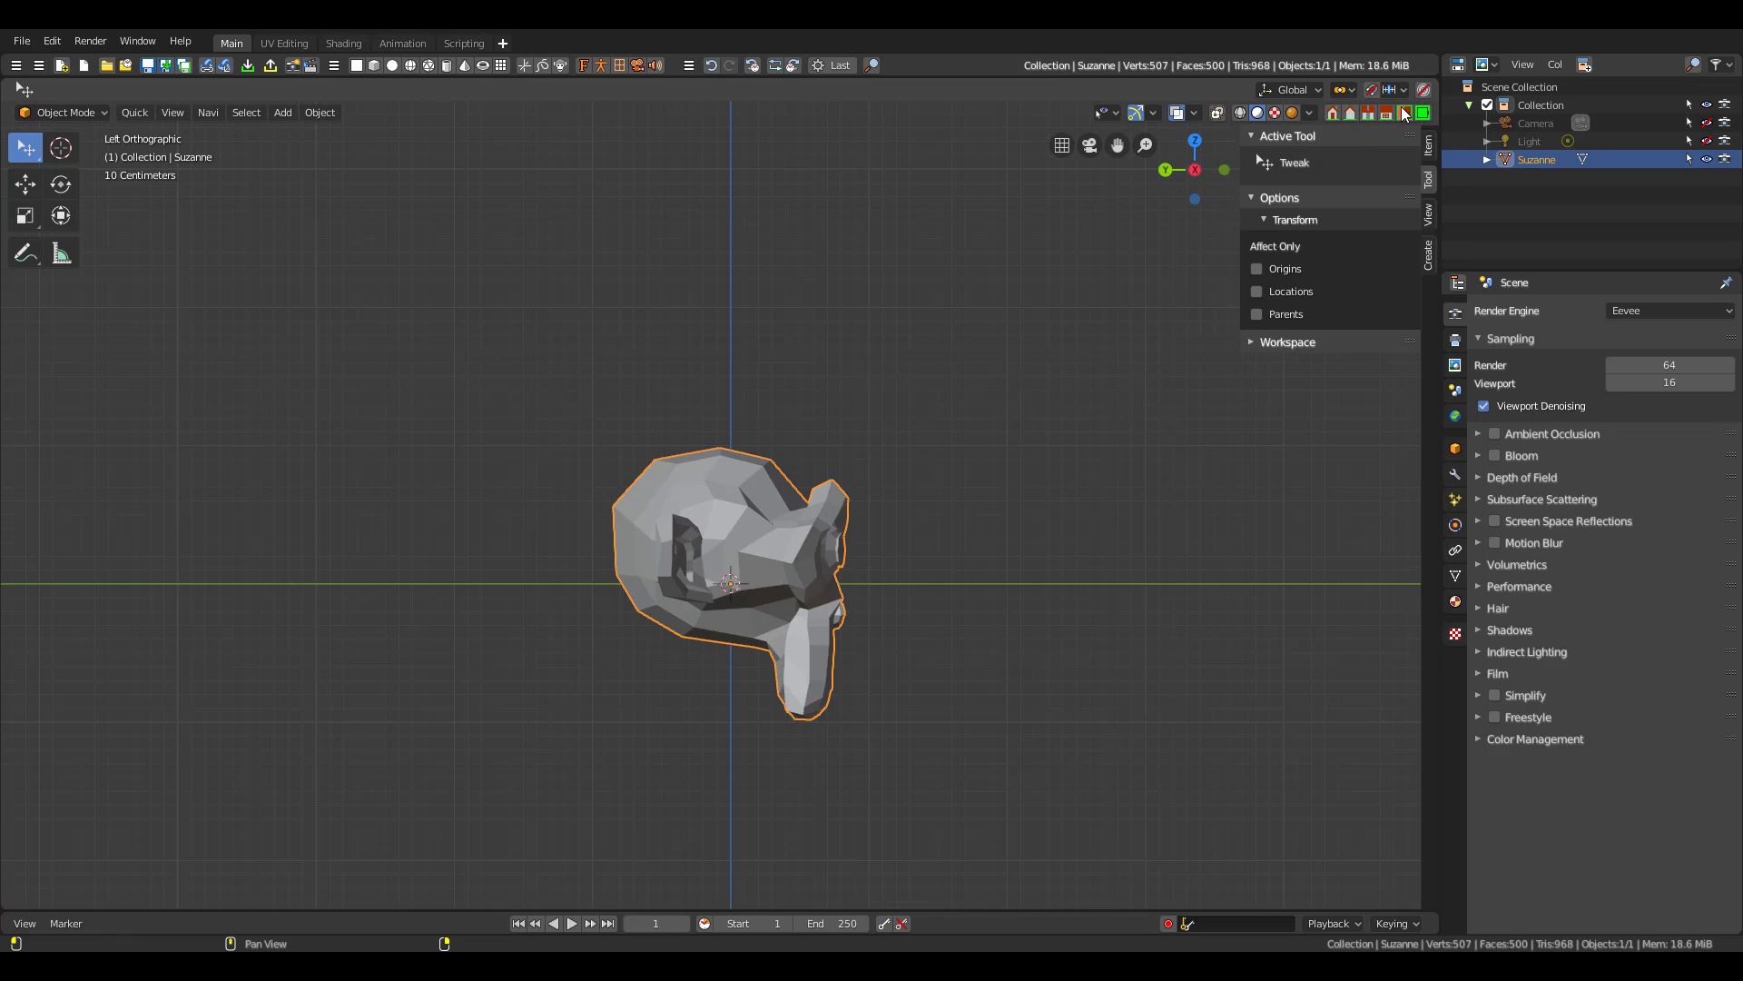
click(1404, 112)
click(1336, 113)
click(1353, 113)
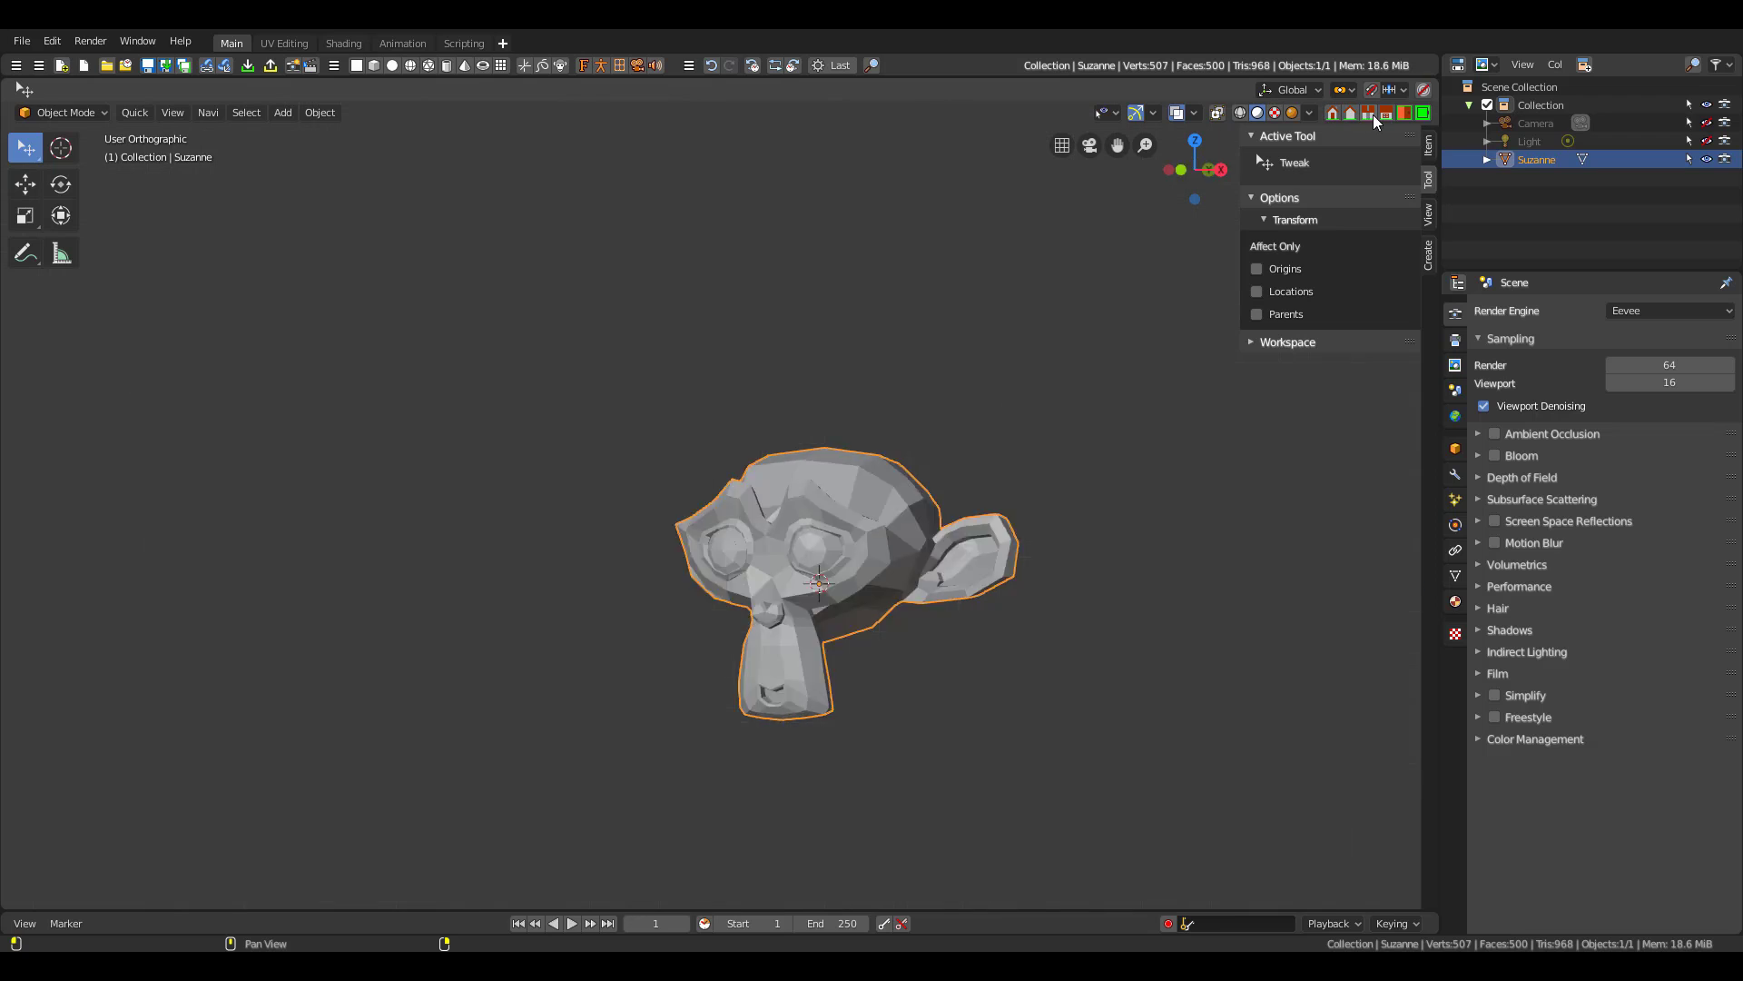
click(1403, 116)
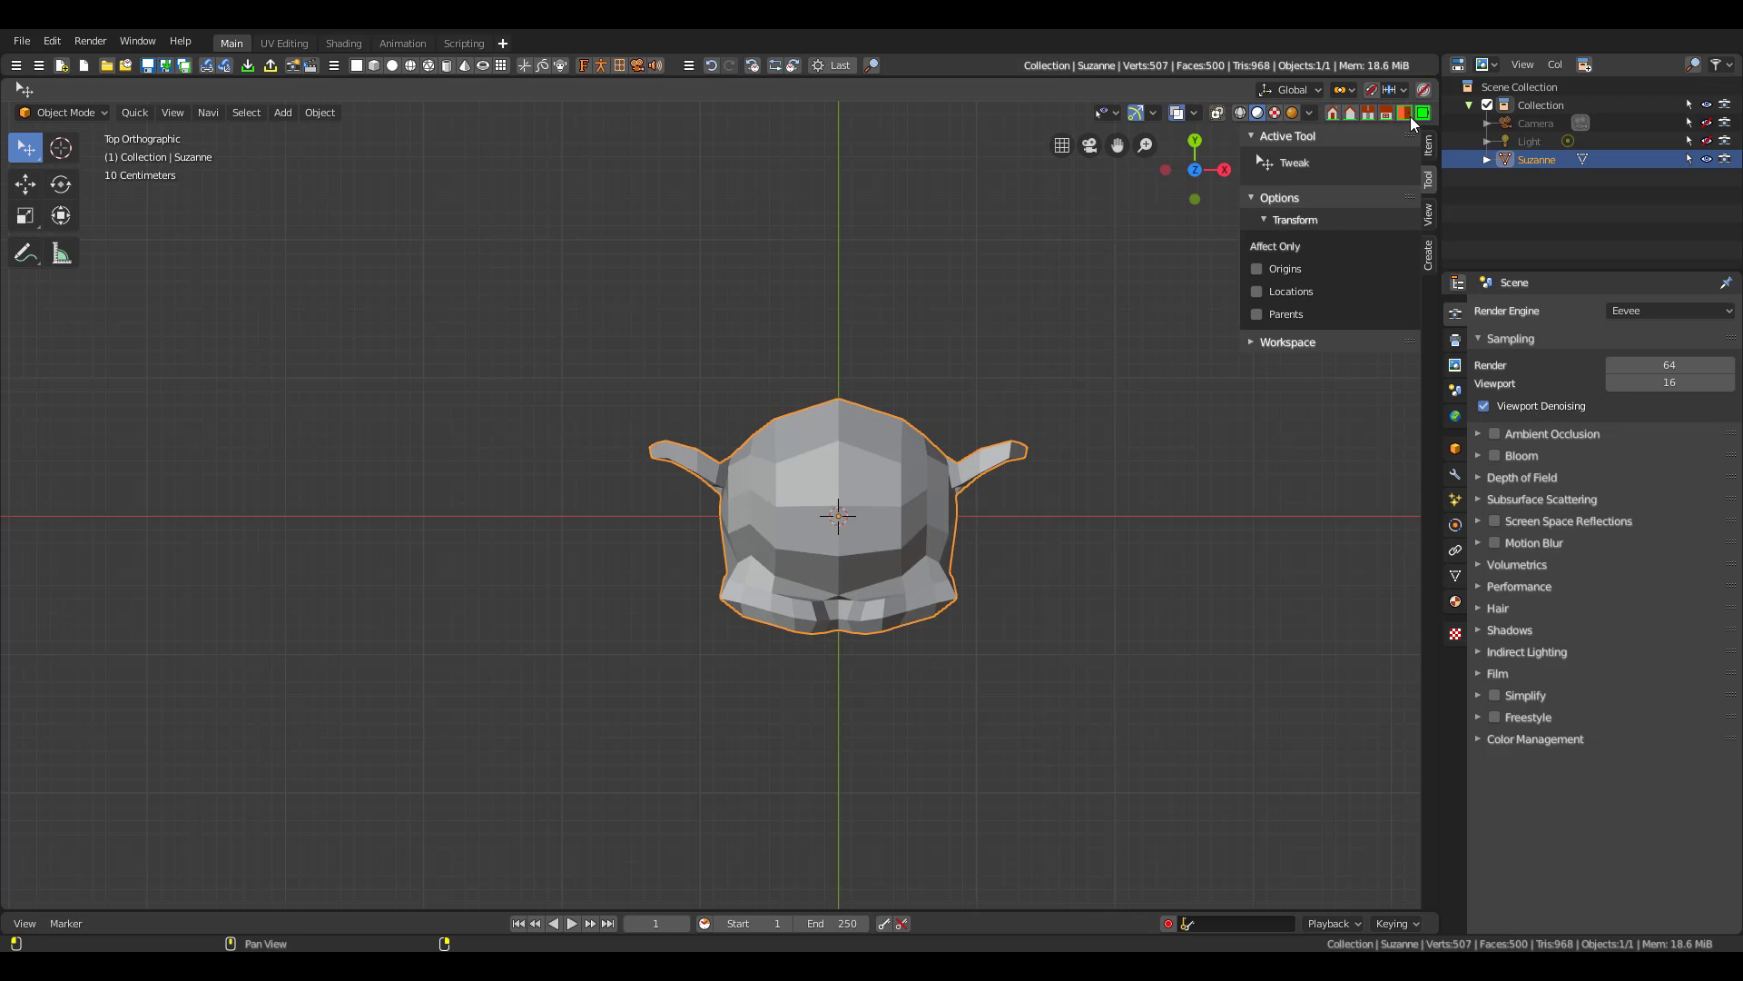
click(1386, 110)
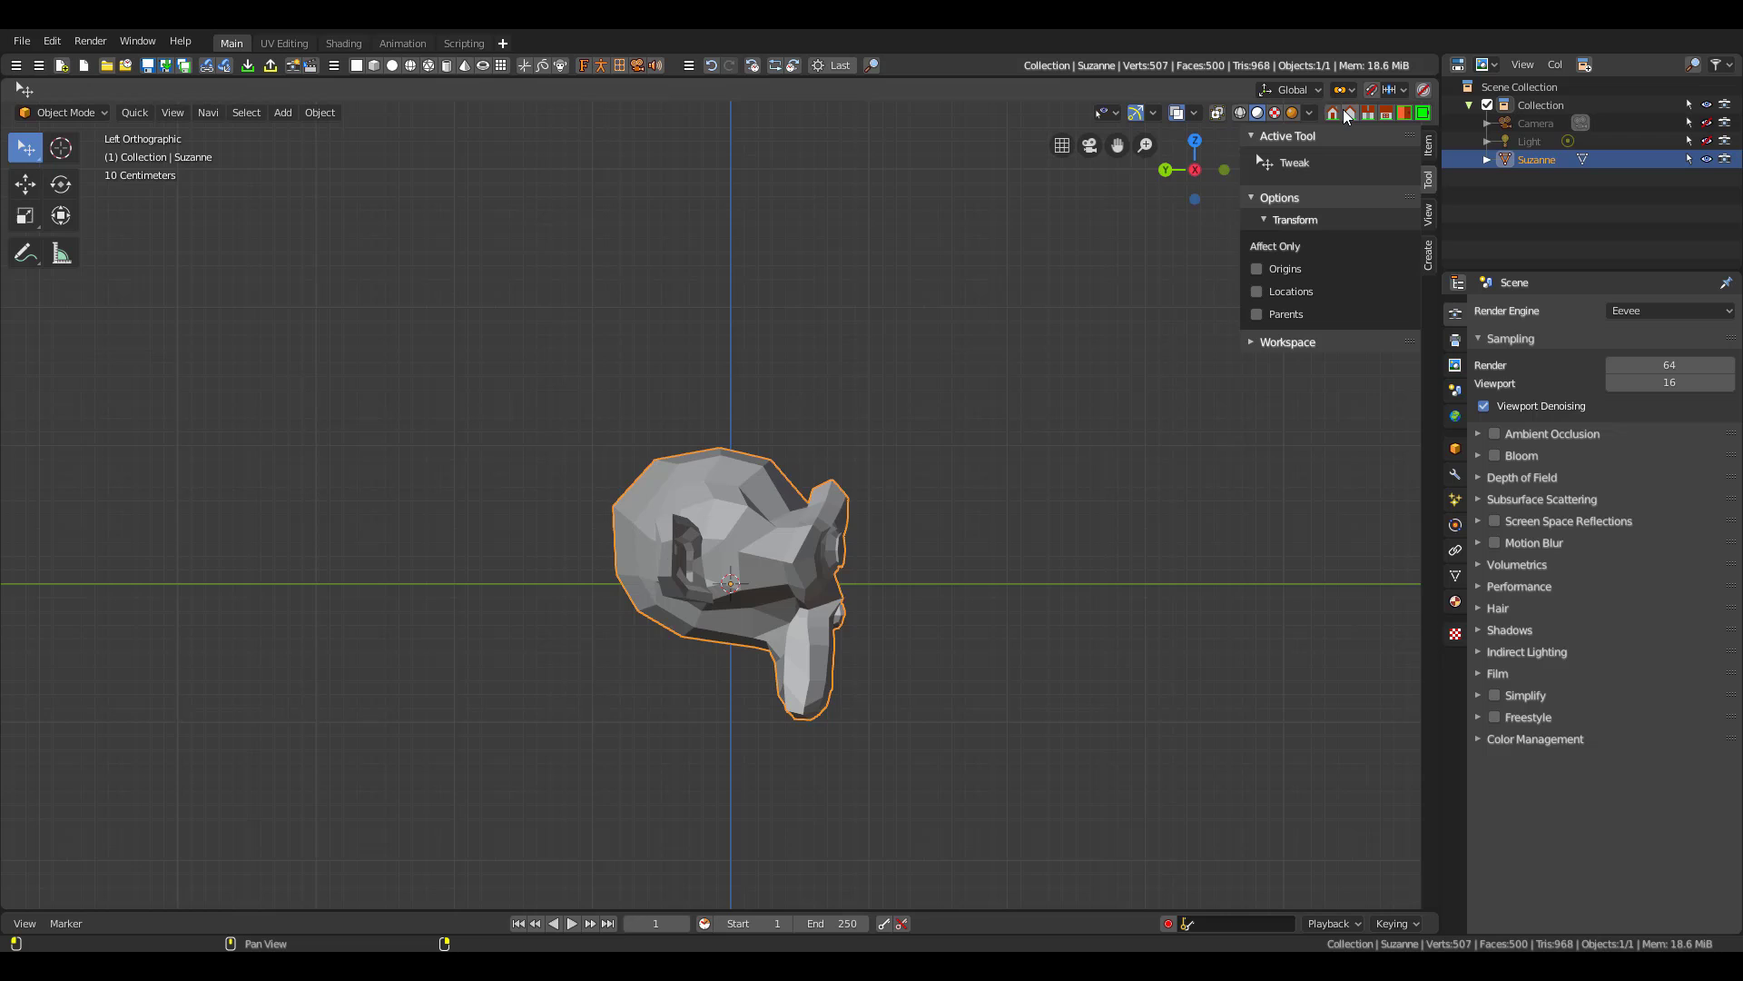
click(1349, 112)
shift+scroll(950, 451, up, 2)
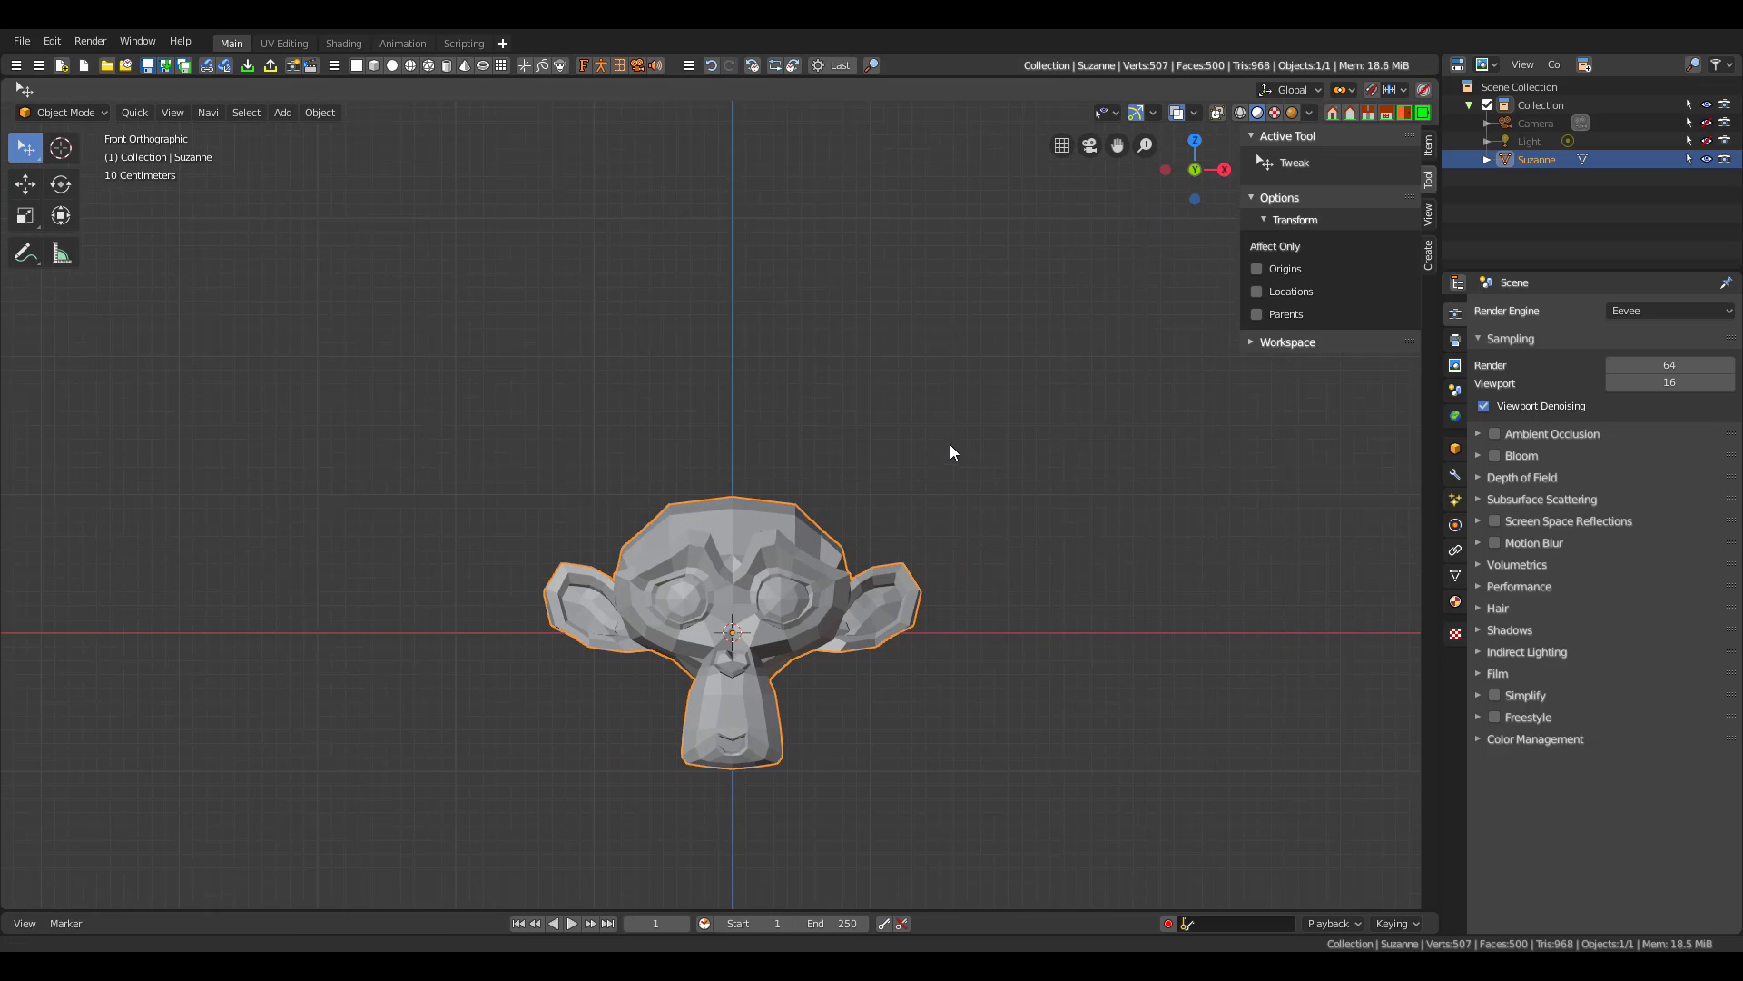
drag(1196, 170, 1098, 202)
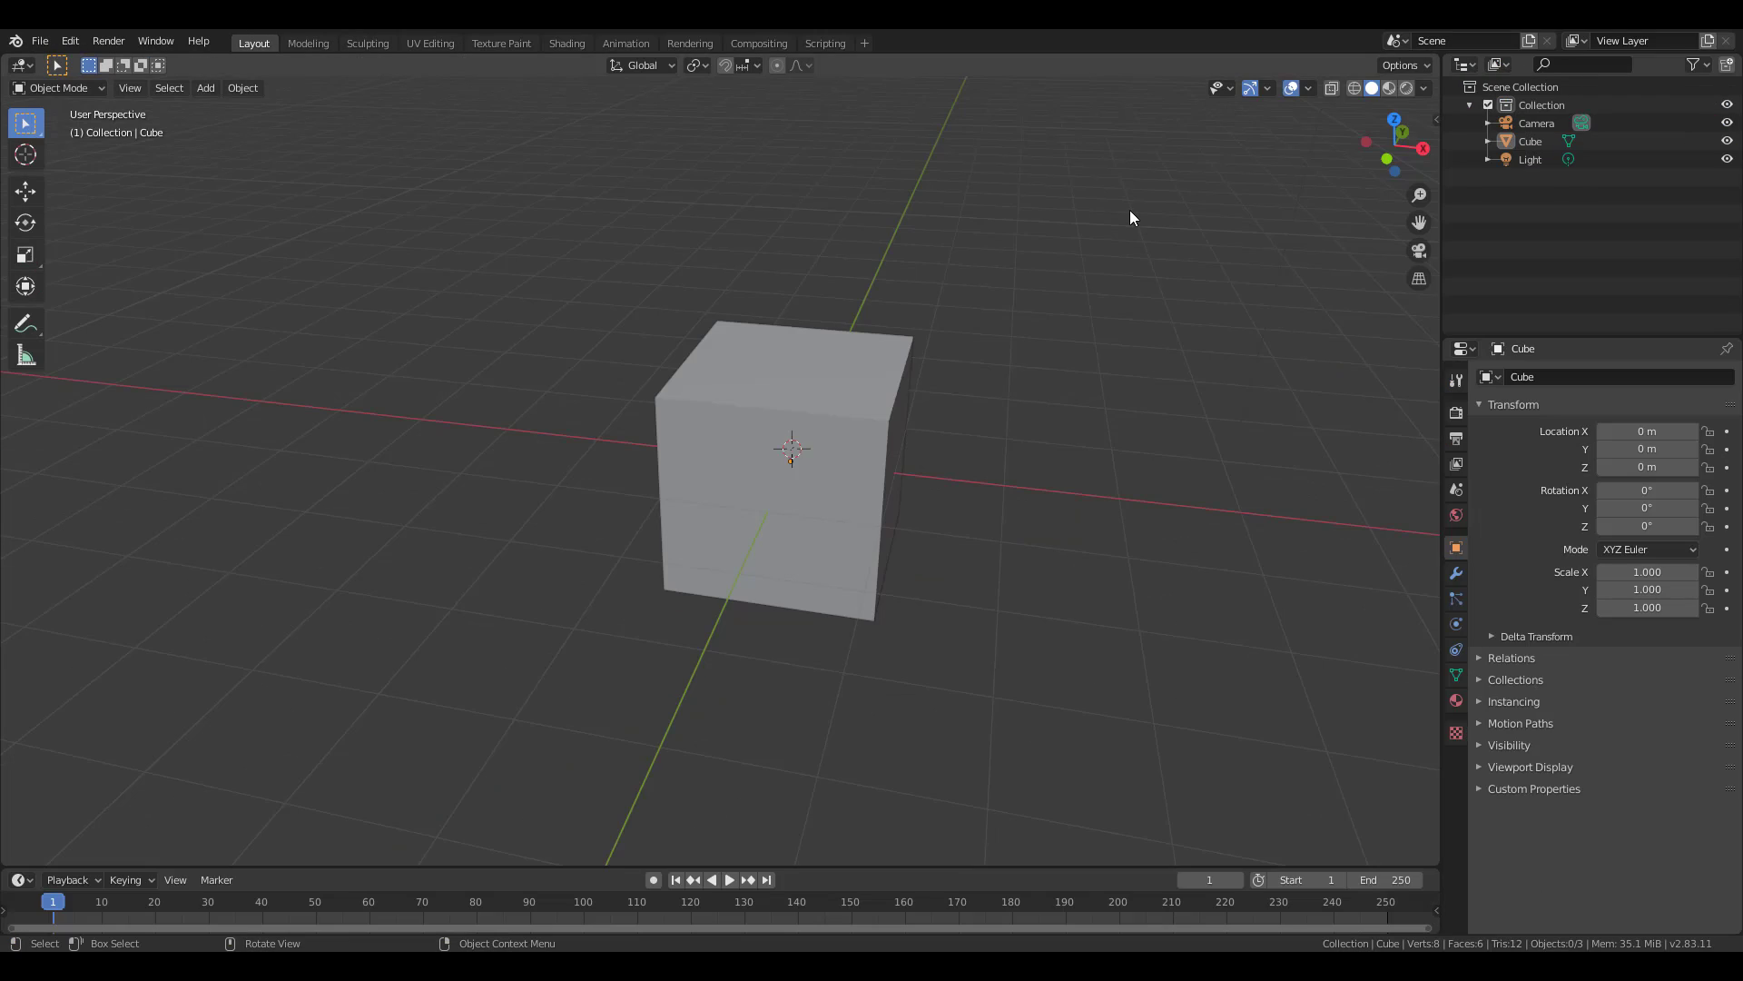
Select Blender's default cube and delete it
click(862, 368)
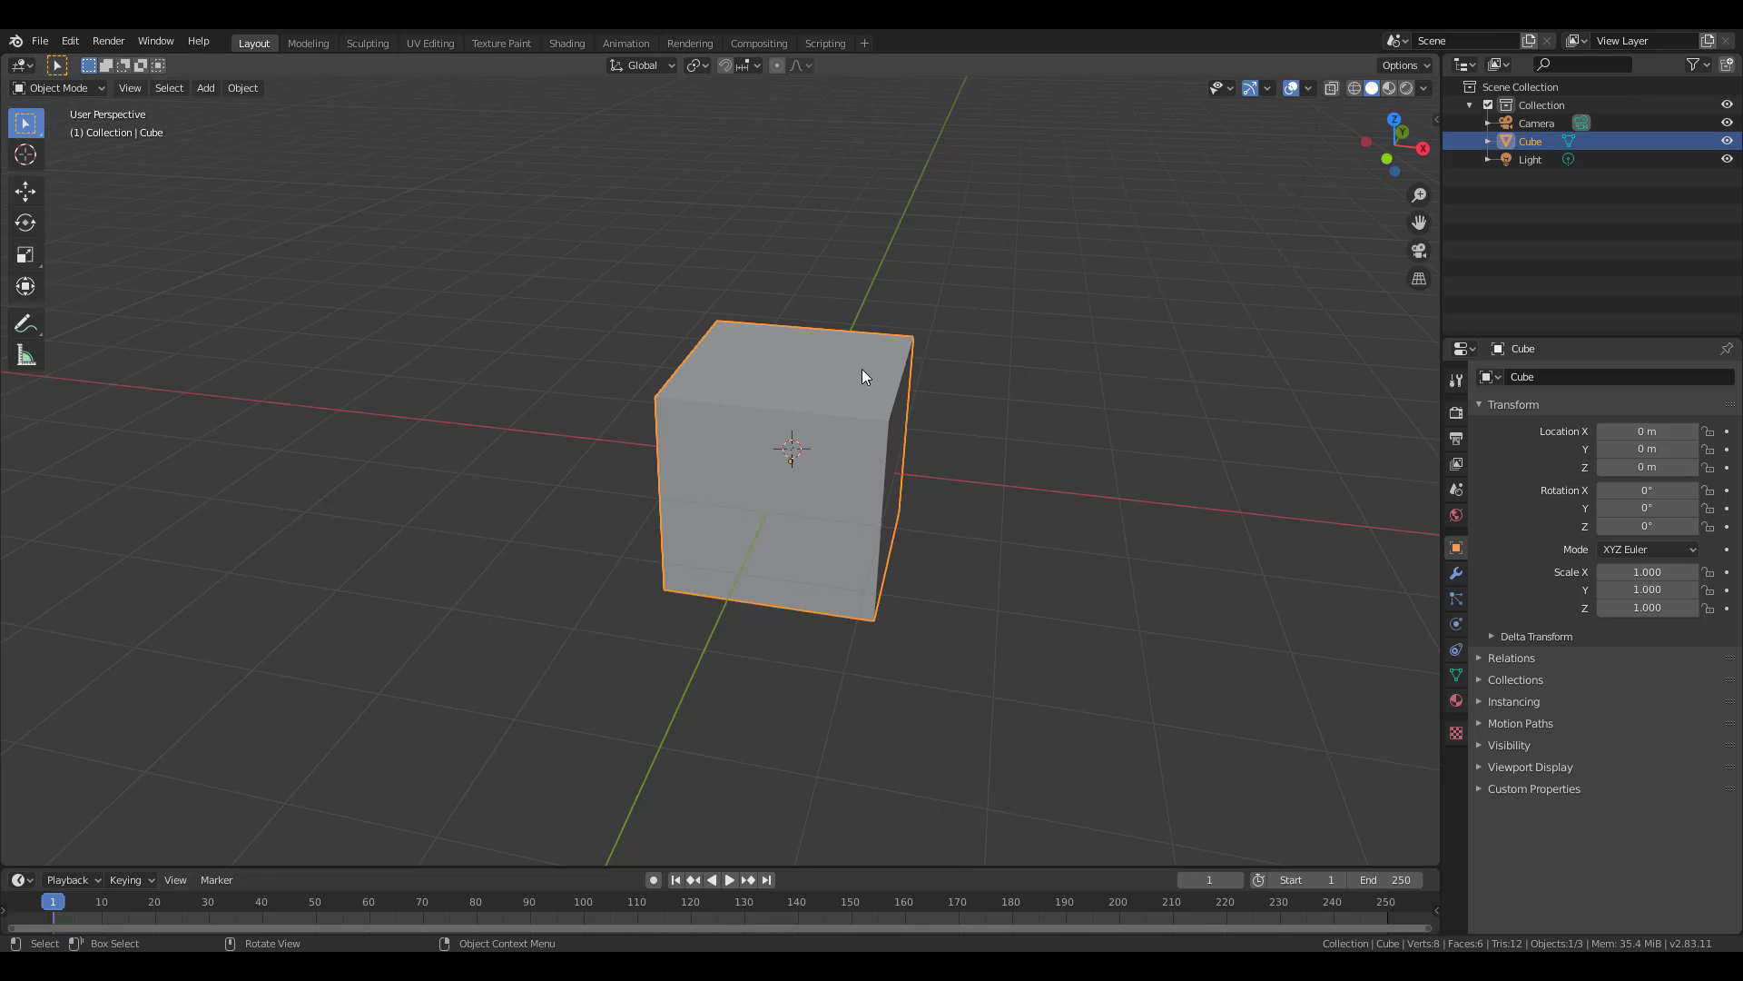
key(Delete)
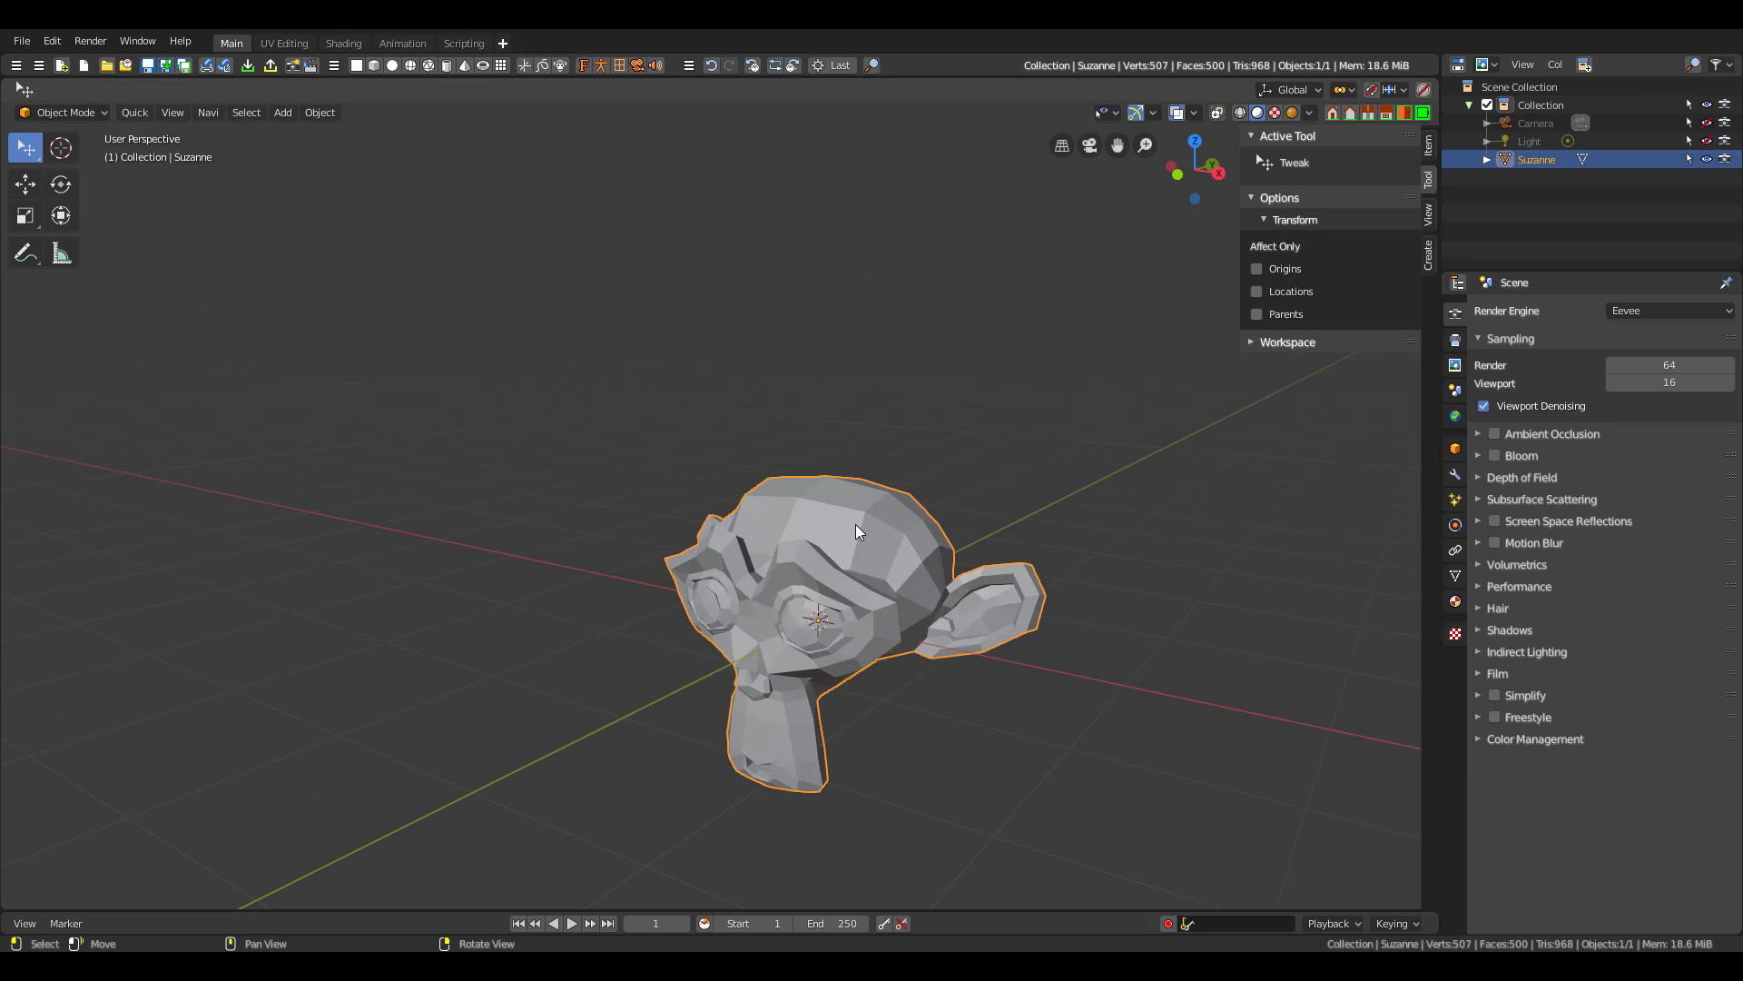
Delete Suzanne in Bforartists 2, leaving only the camera and light
key(Delete)
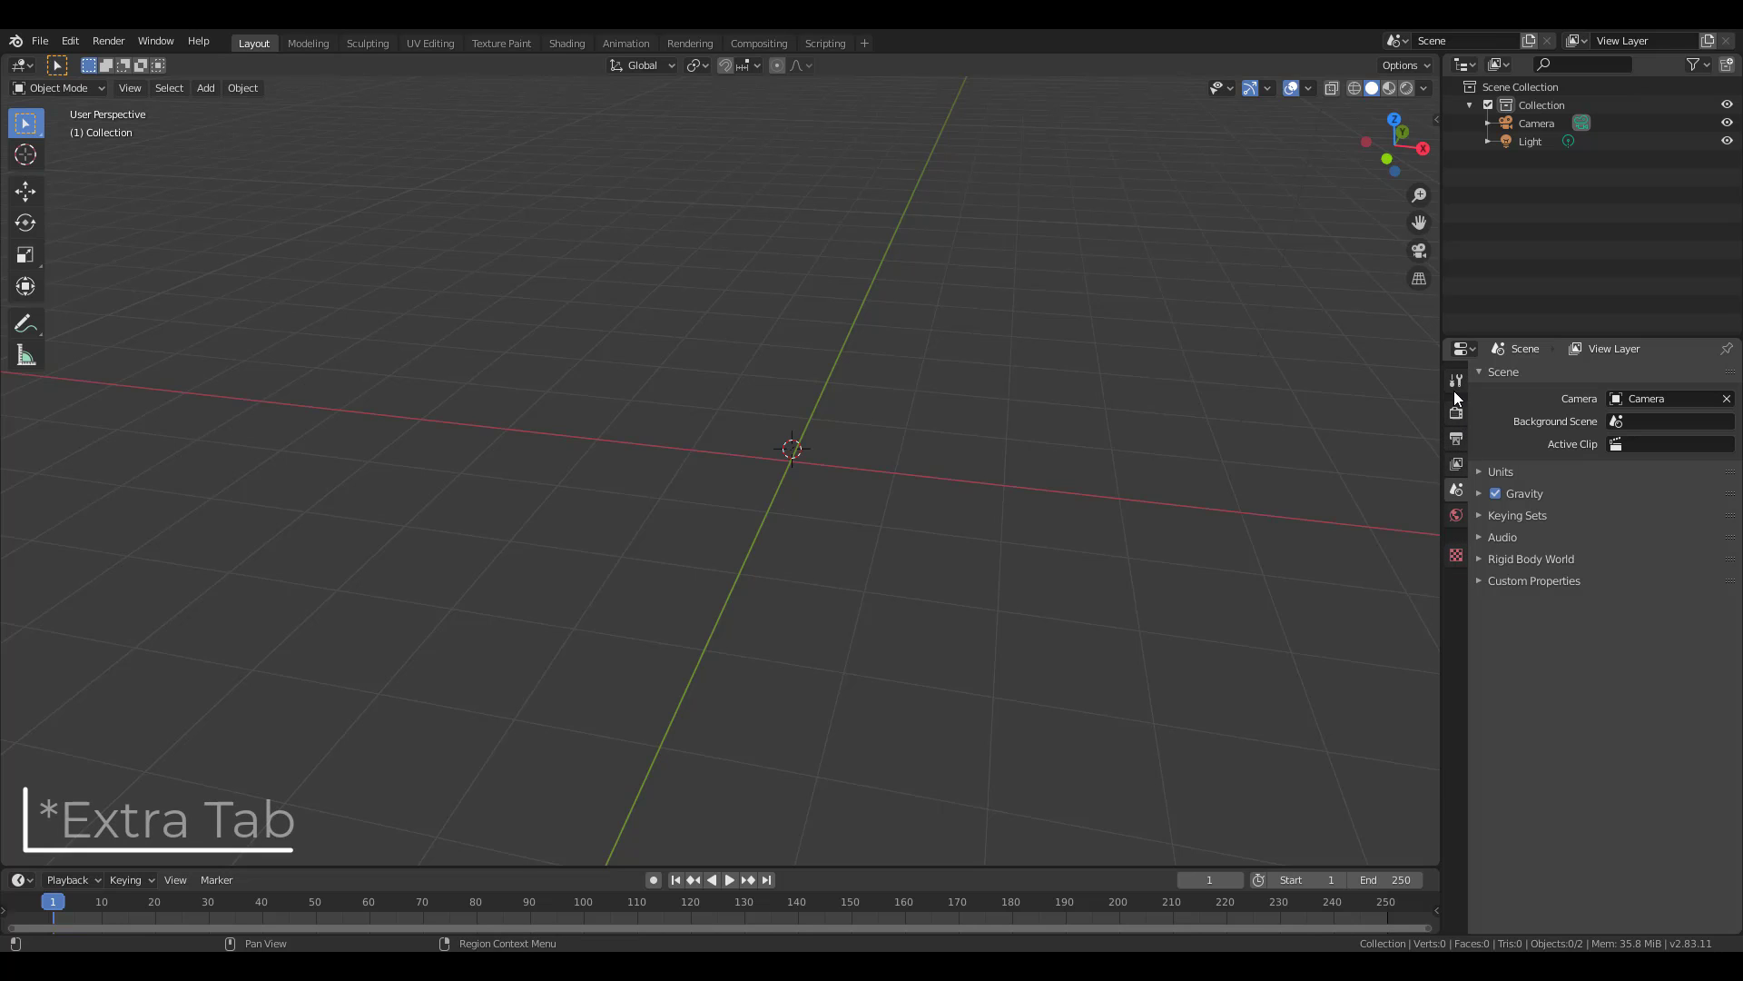
Switch Blender's Properties editor to the Tool tab showing the Select Box options
click(1456, 380)
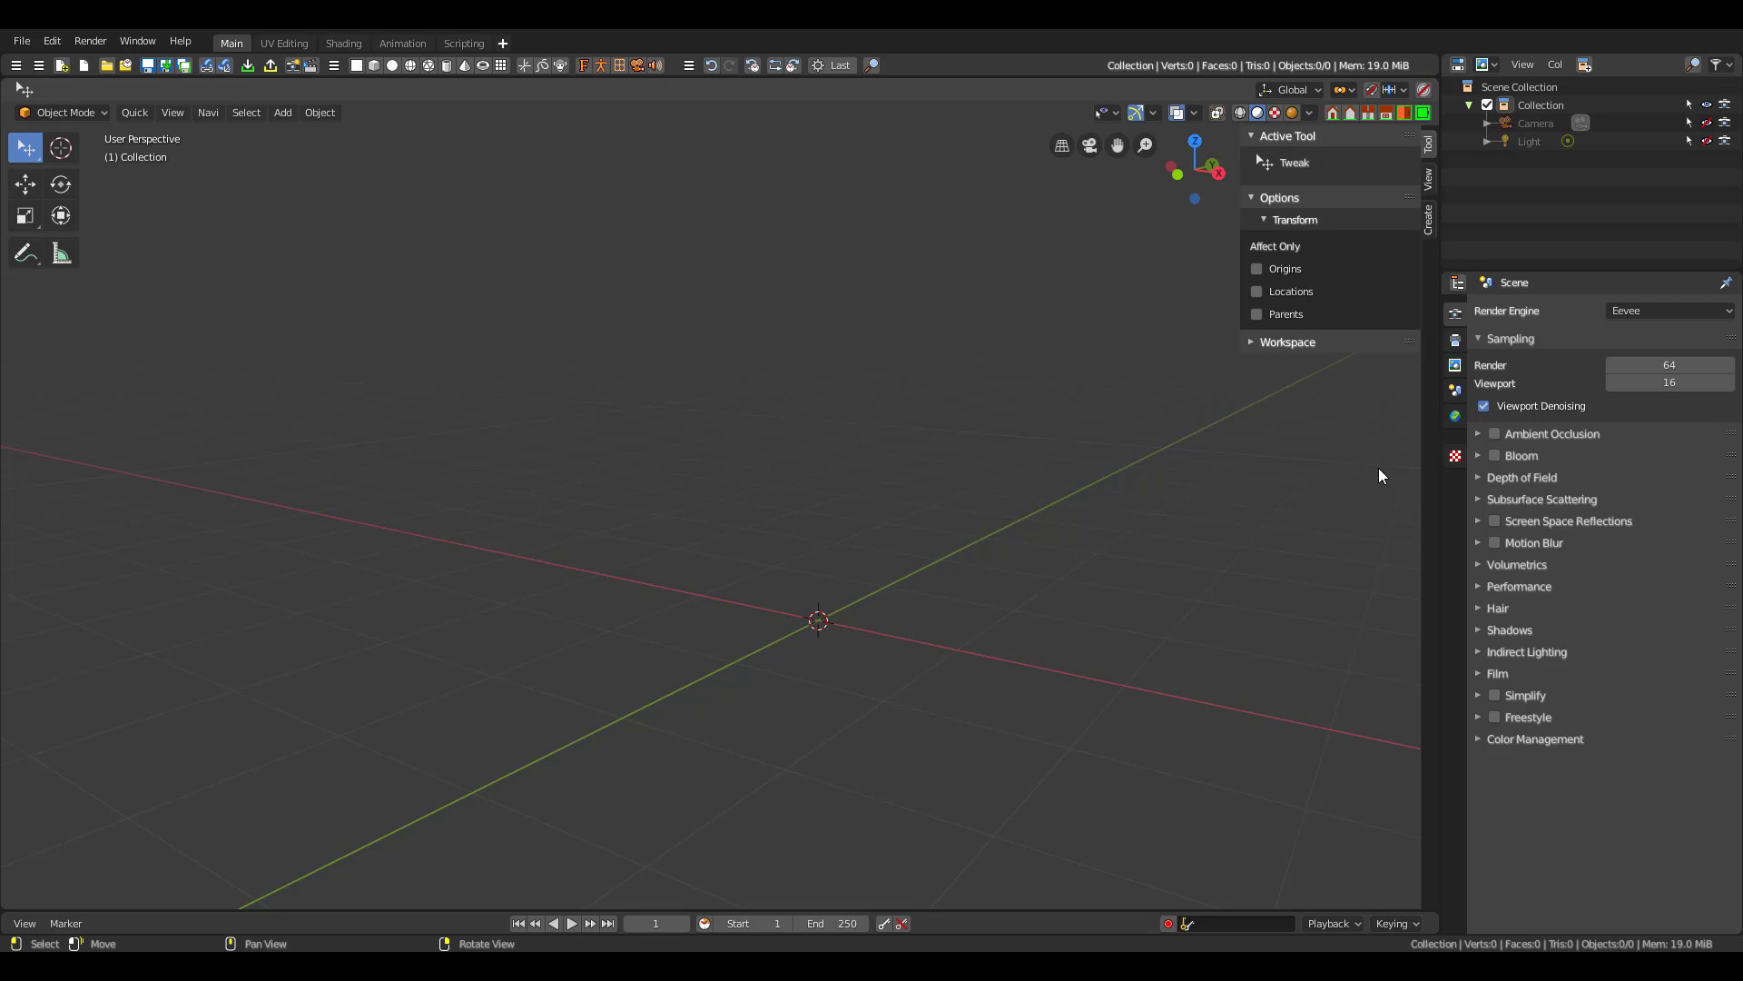
Step through the Output and View Layer tabs to the Scene tab in Bforartists properties
click(1455, 364)
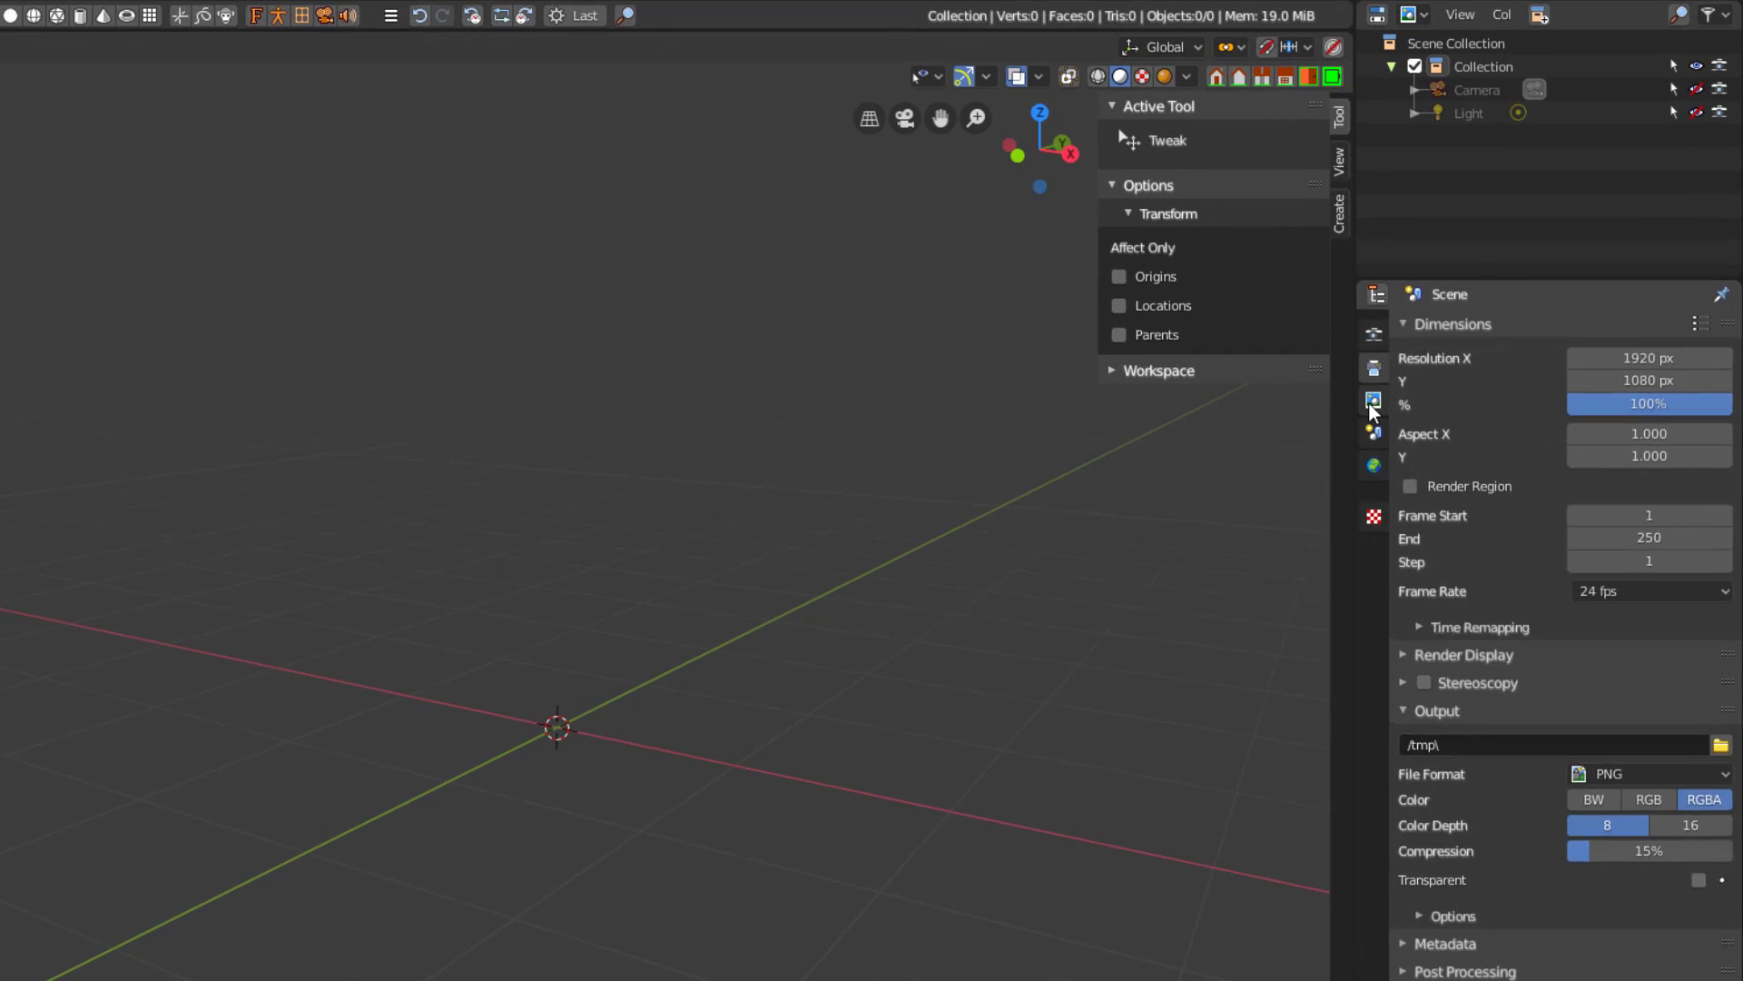
click(1374, 414)
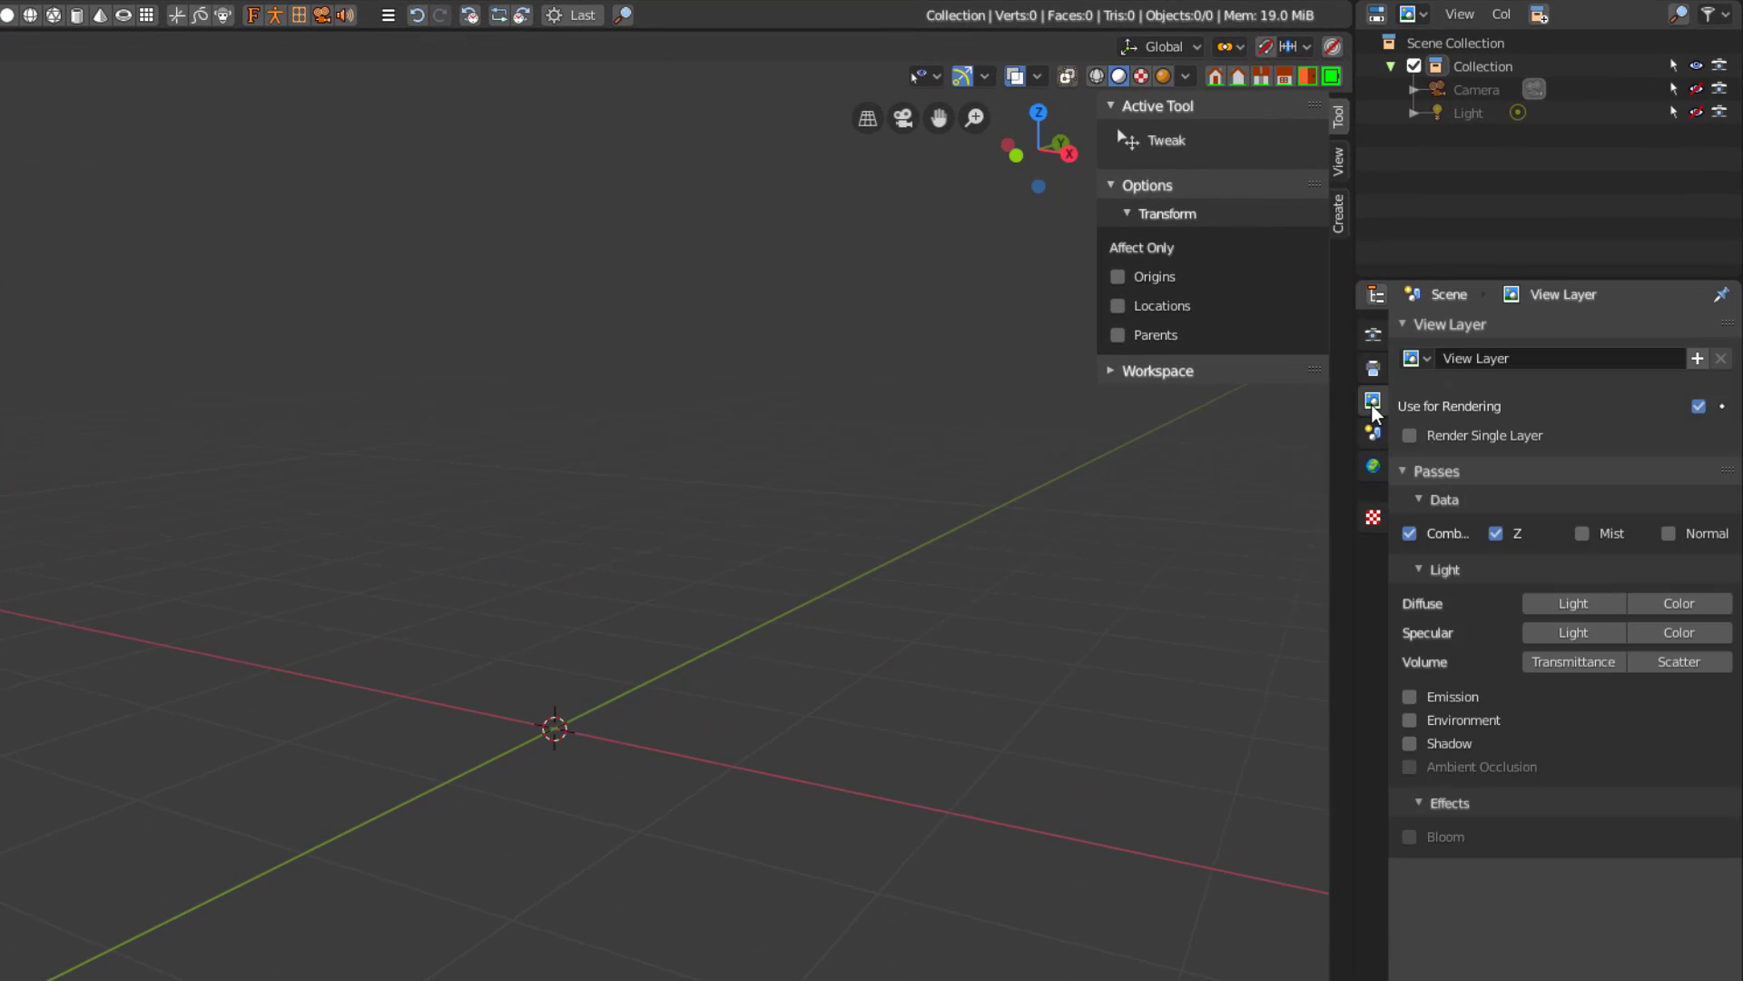
click(1374, 434)
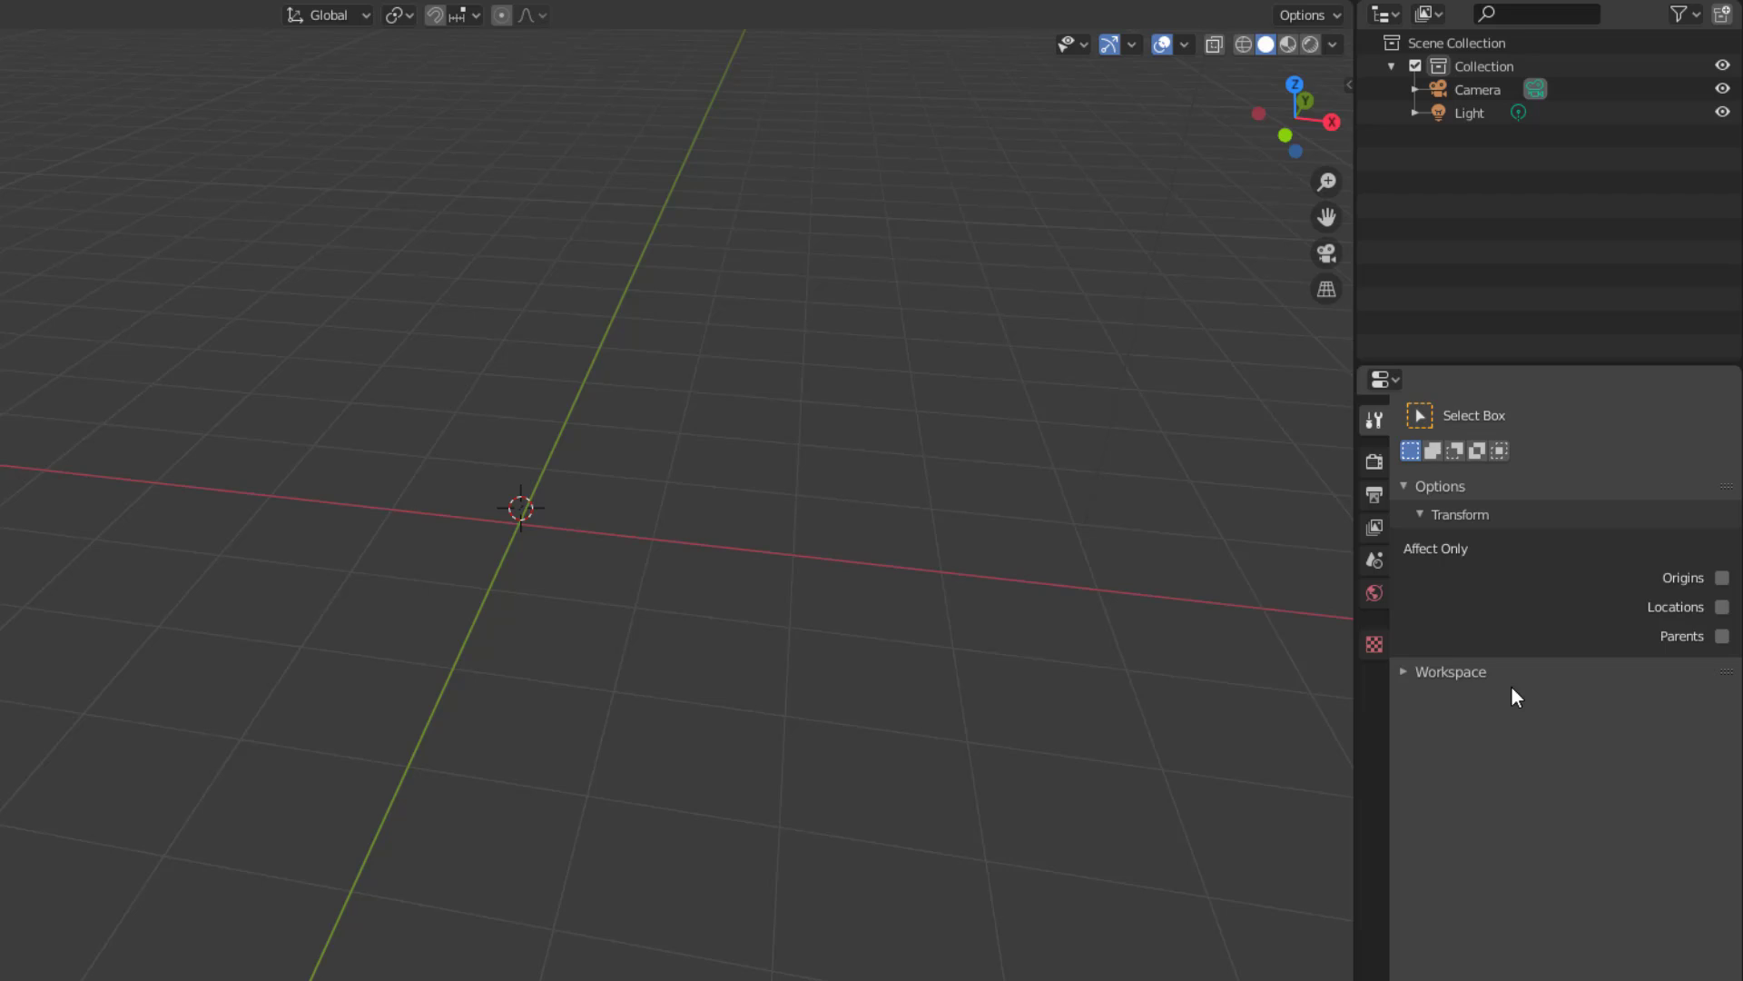
Expand and collapse the Workspace panel in the properties editor
click(1435, 674)
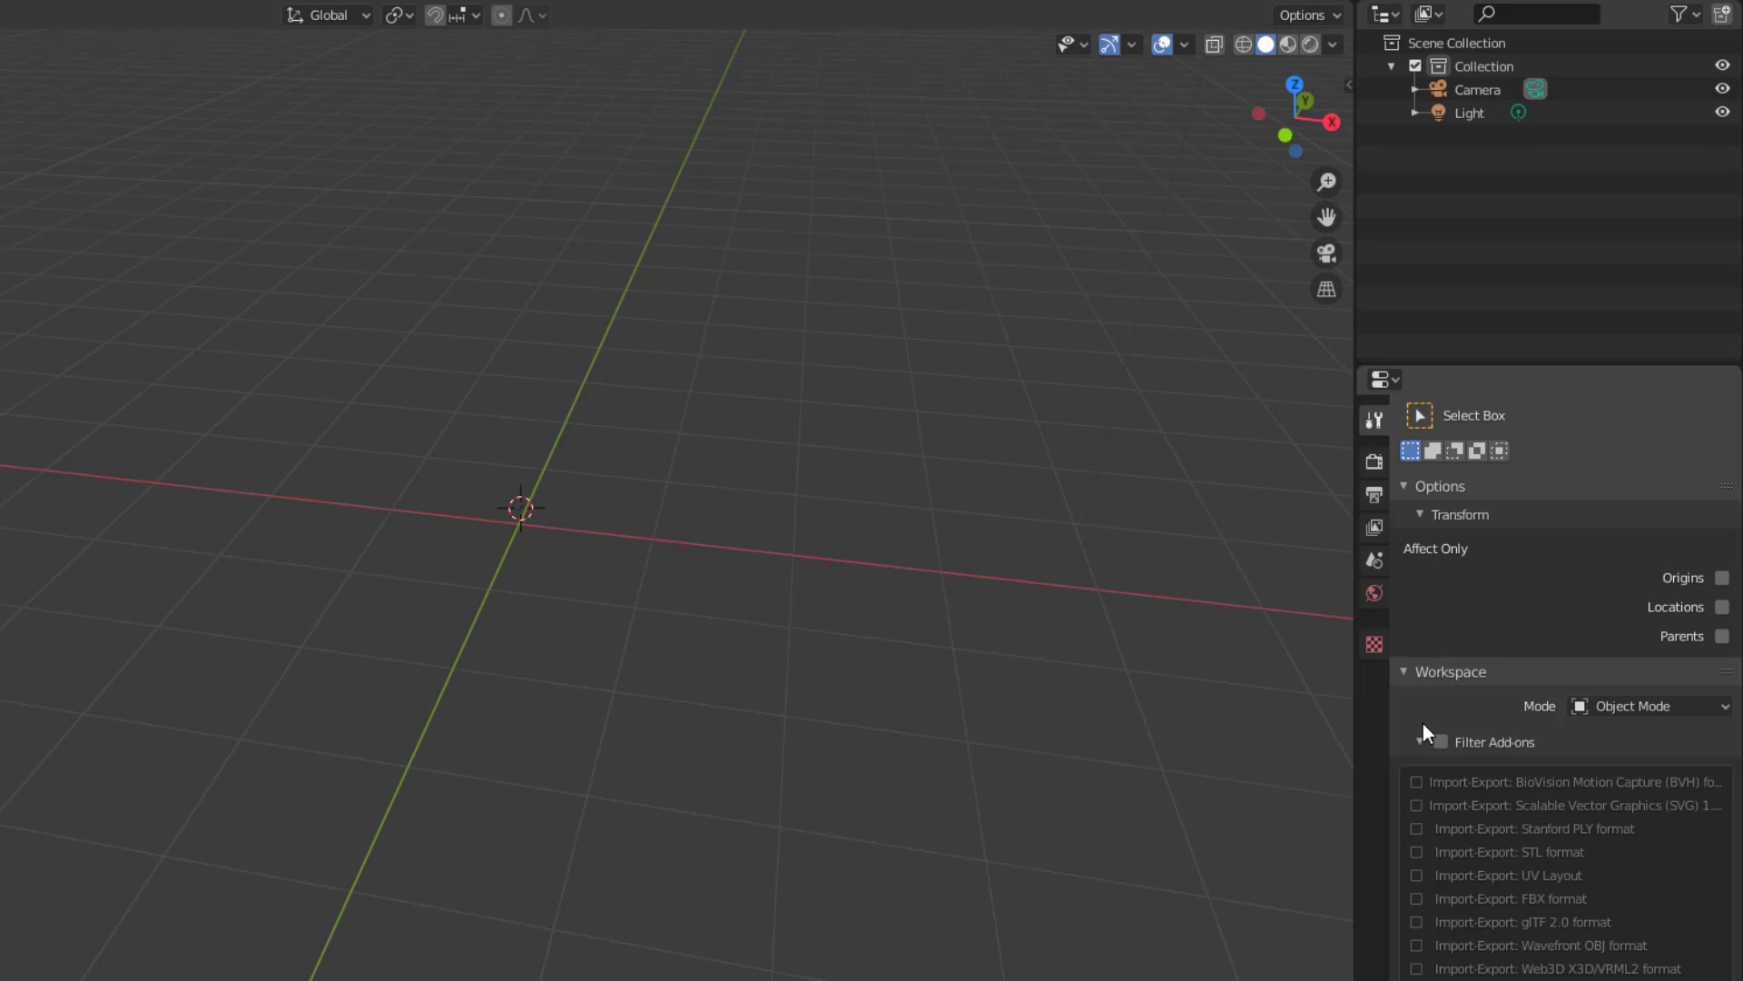
scroll(1432, 690, down, 3)
click(1421, 552)
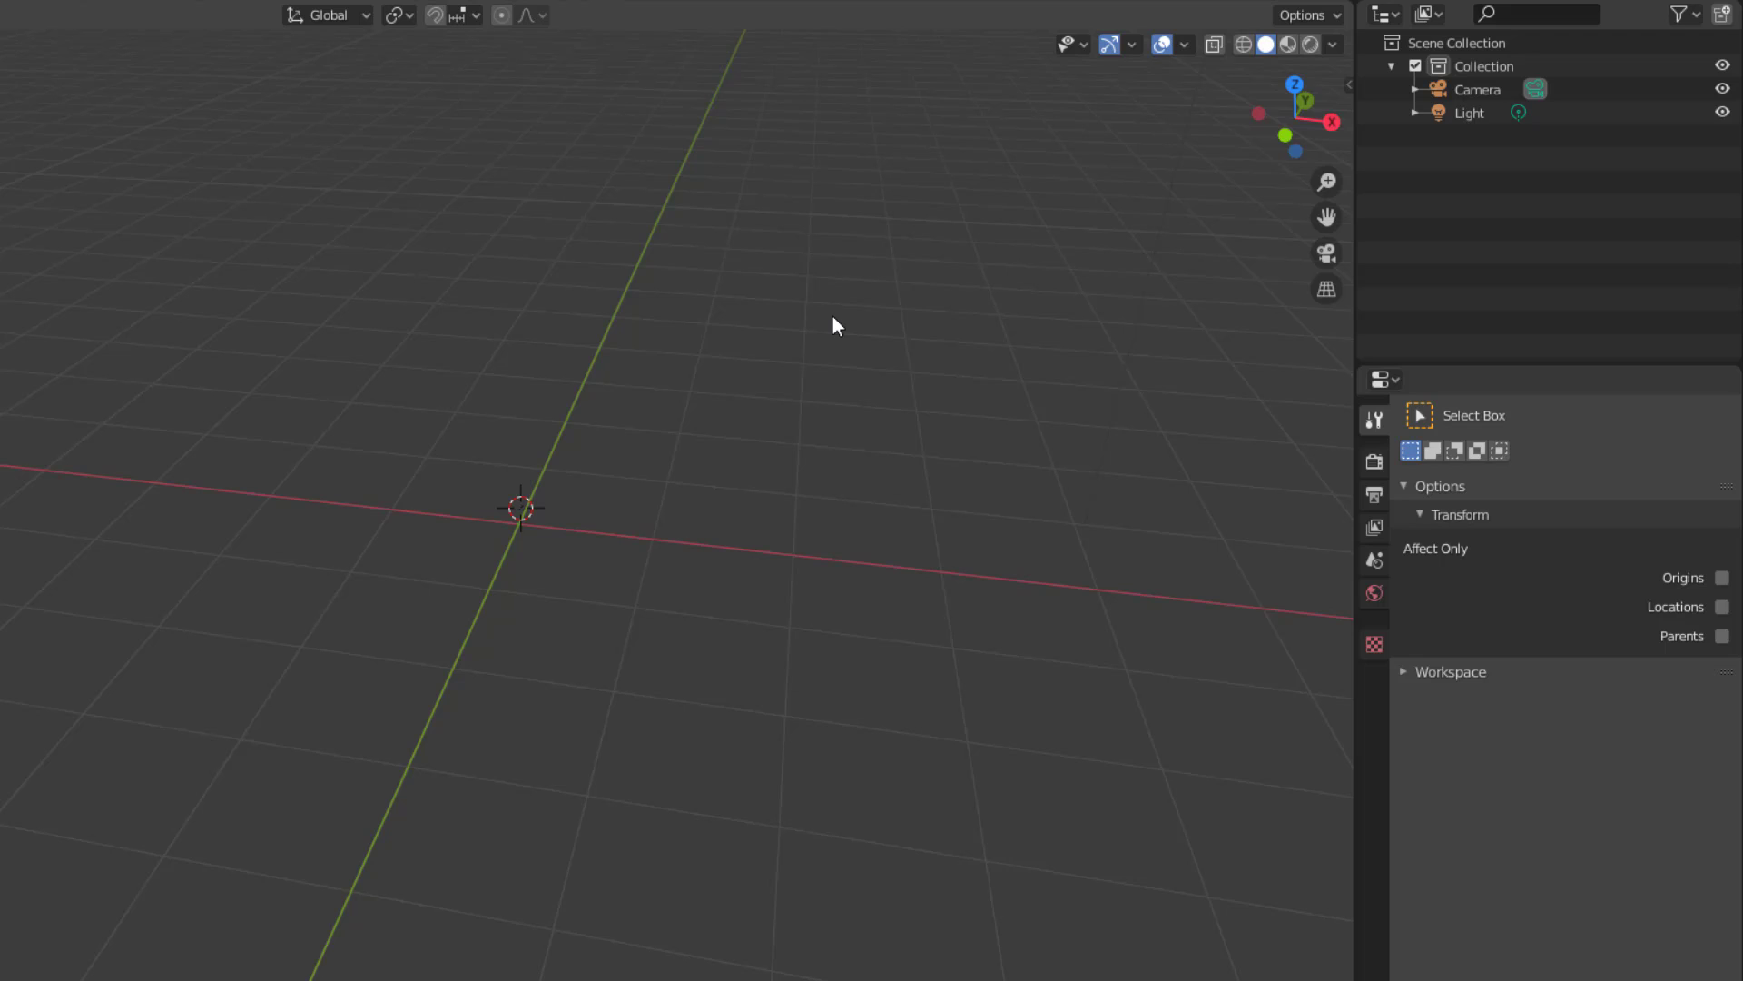
Open the 3D view sidebar with N and toggle its Workspace panel open and closed twice
key(n)
click(1116, 367)
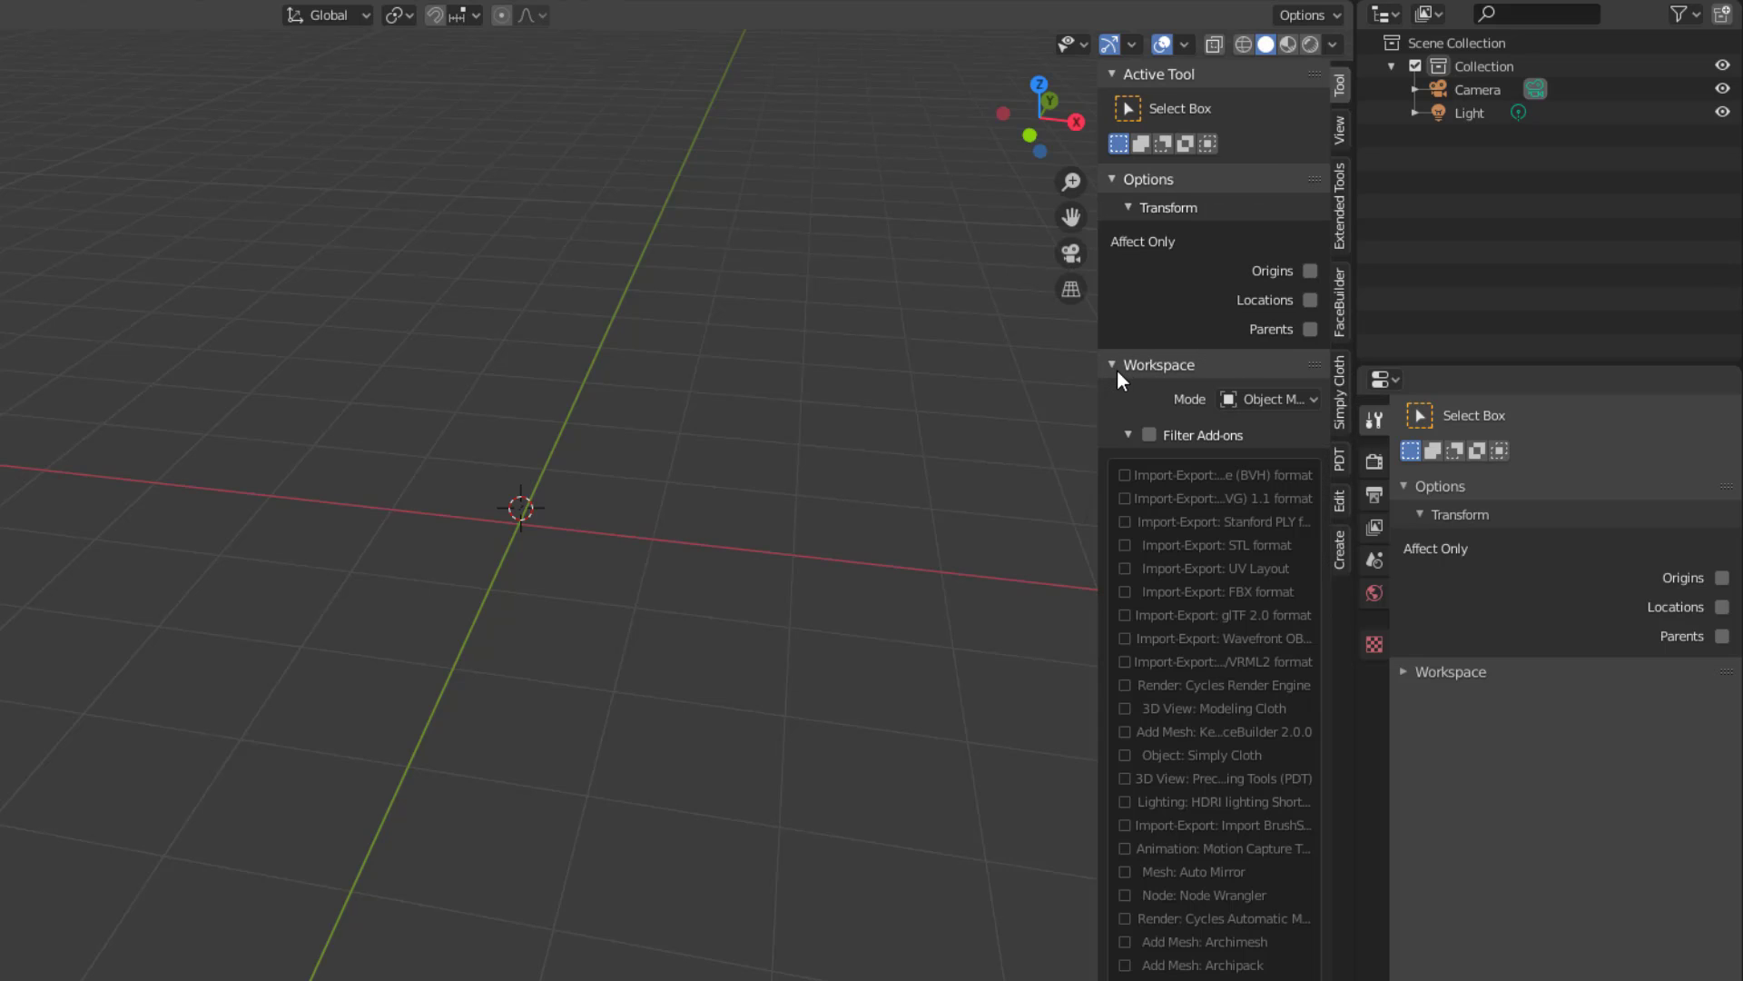
click(1111, 365)
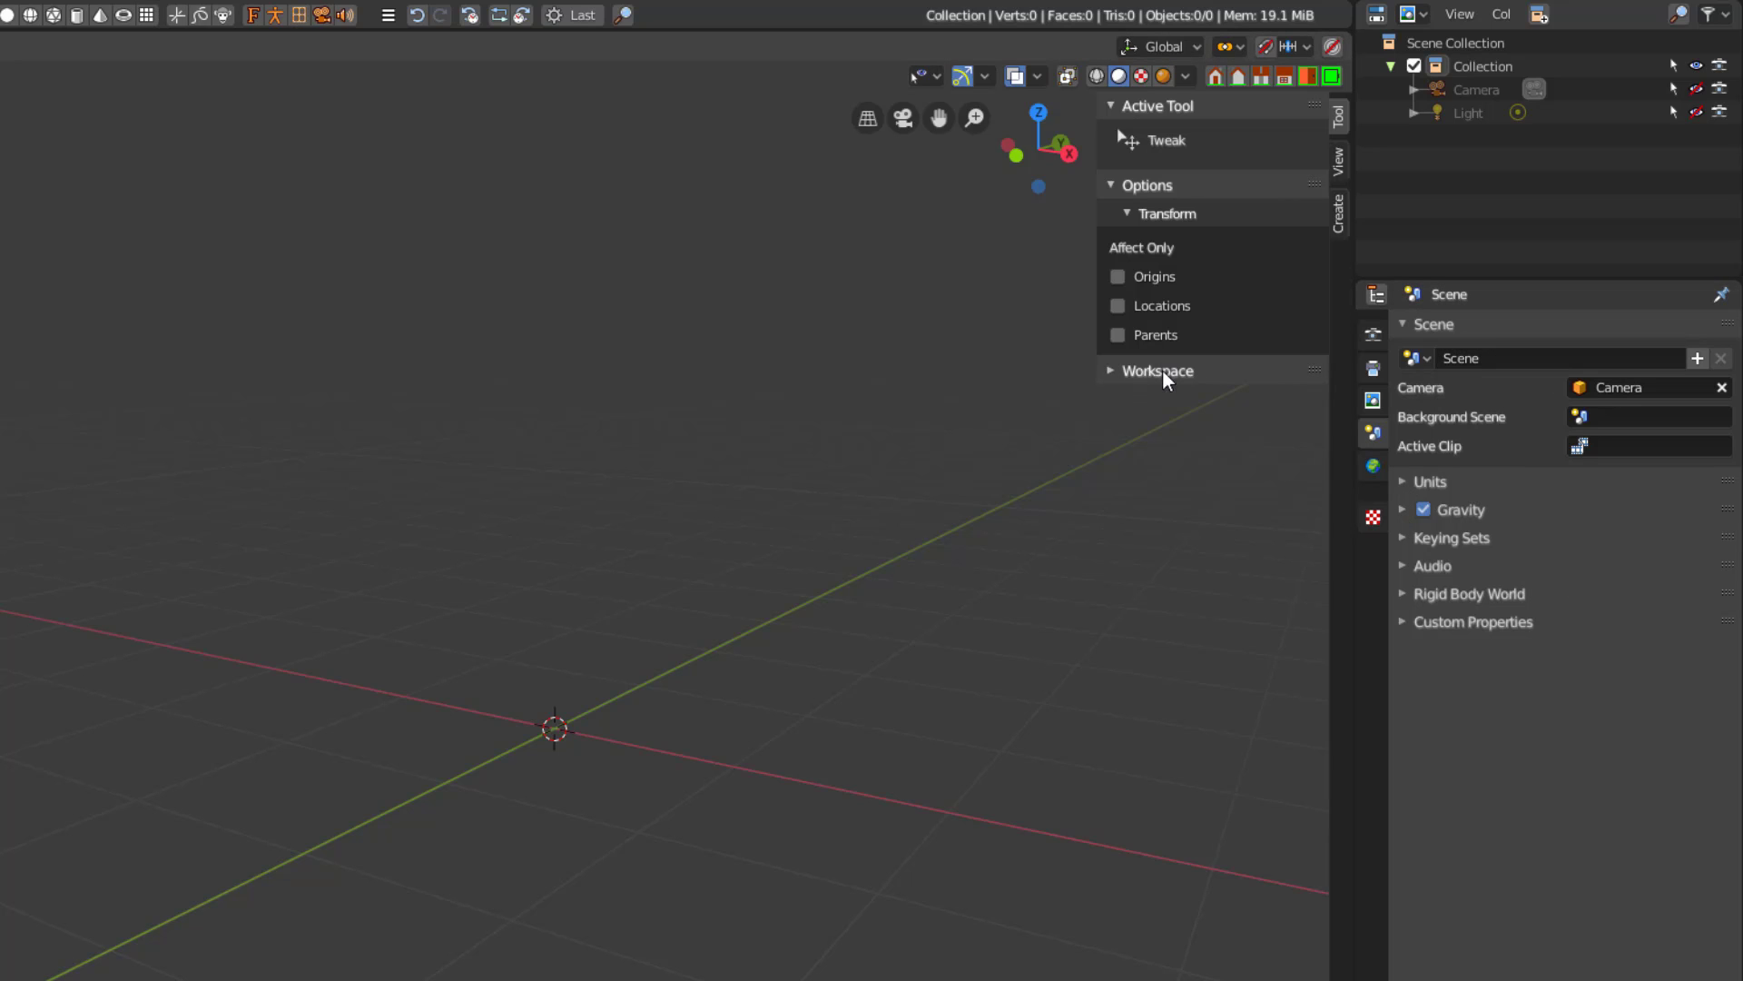
click(1113, 372)
click(1116, 372)
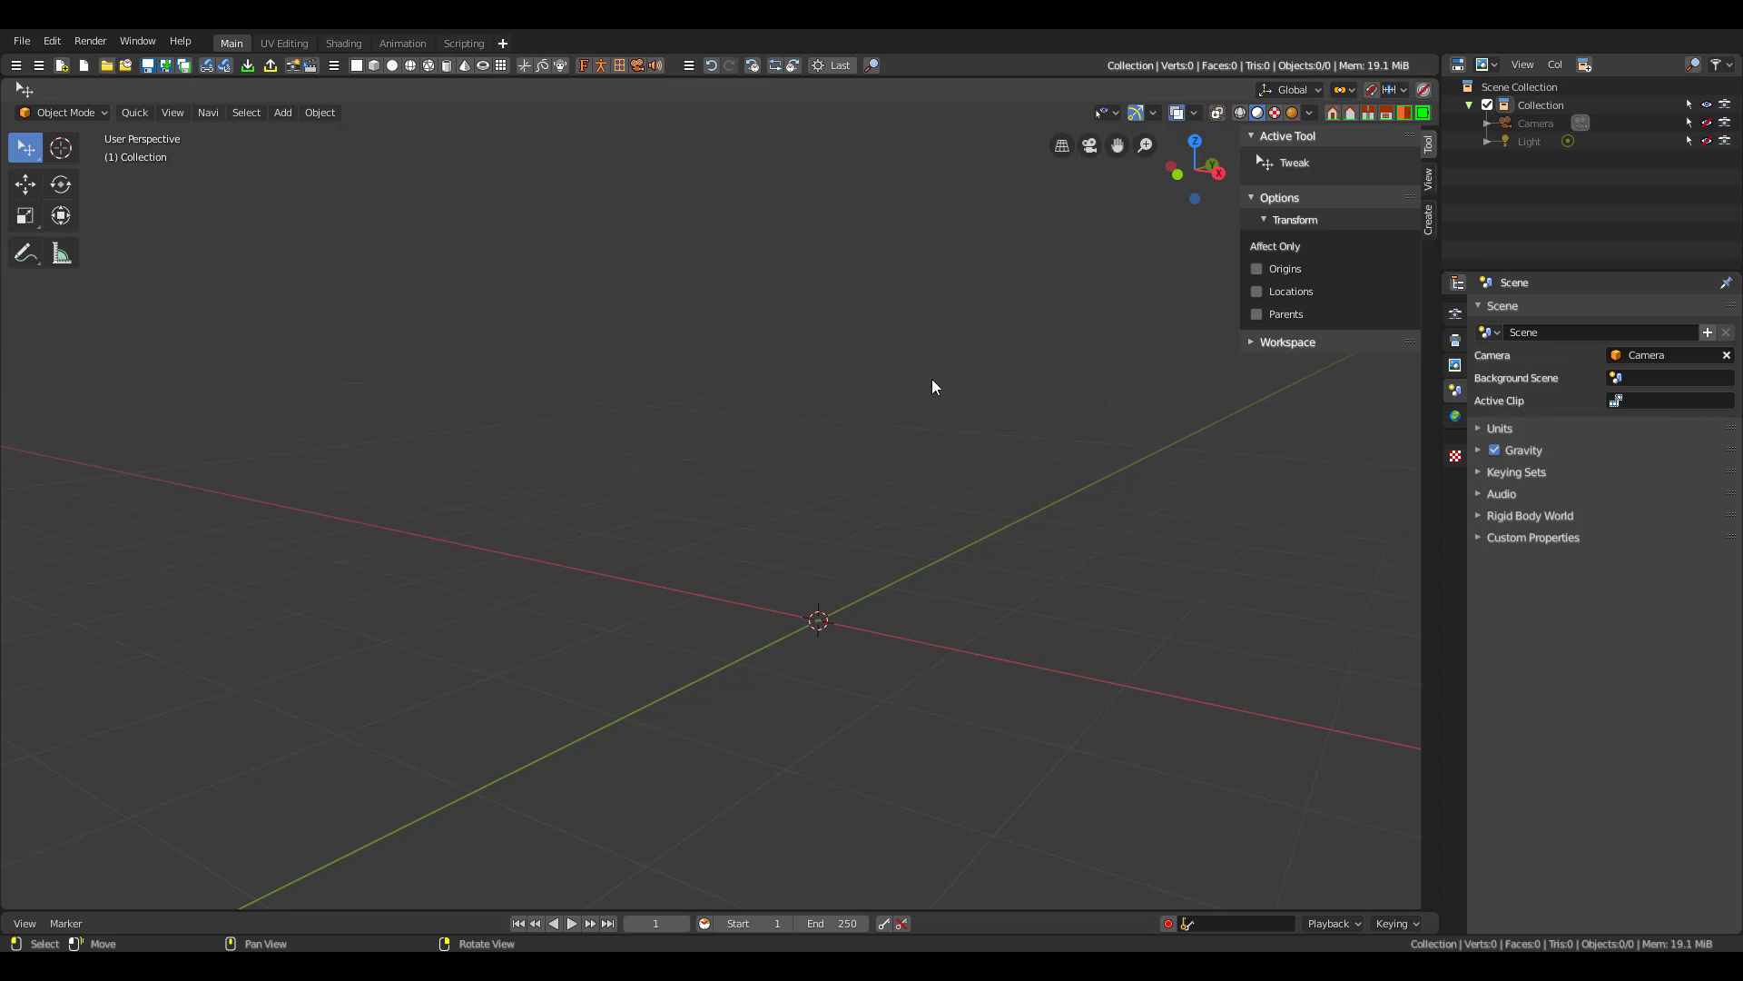
scroll(893, 381, up, 2)
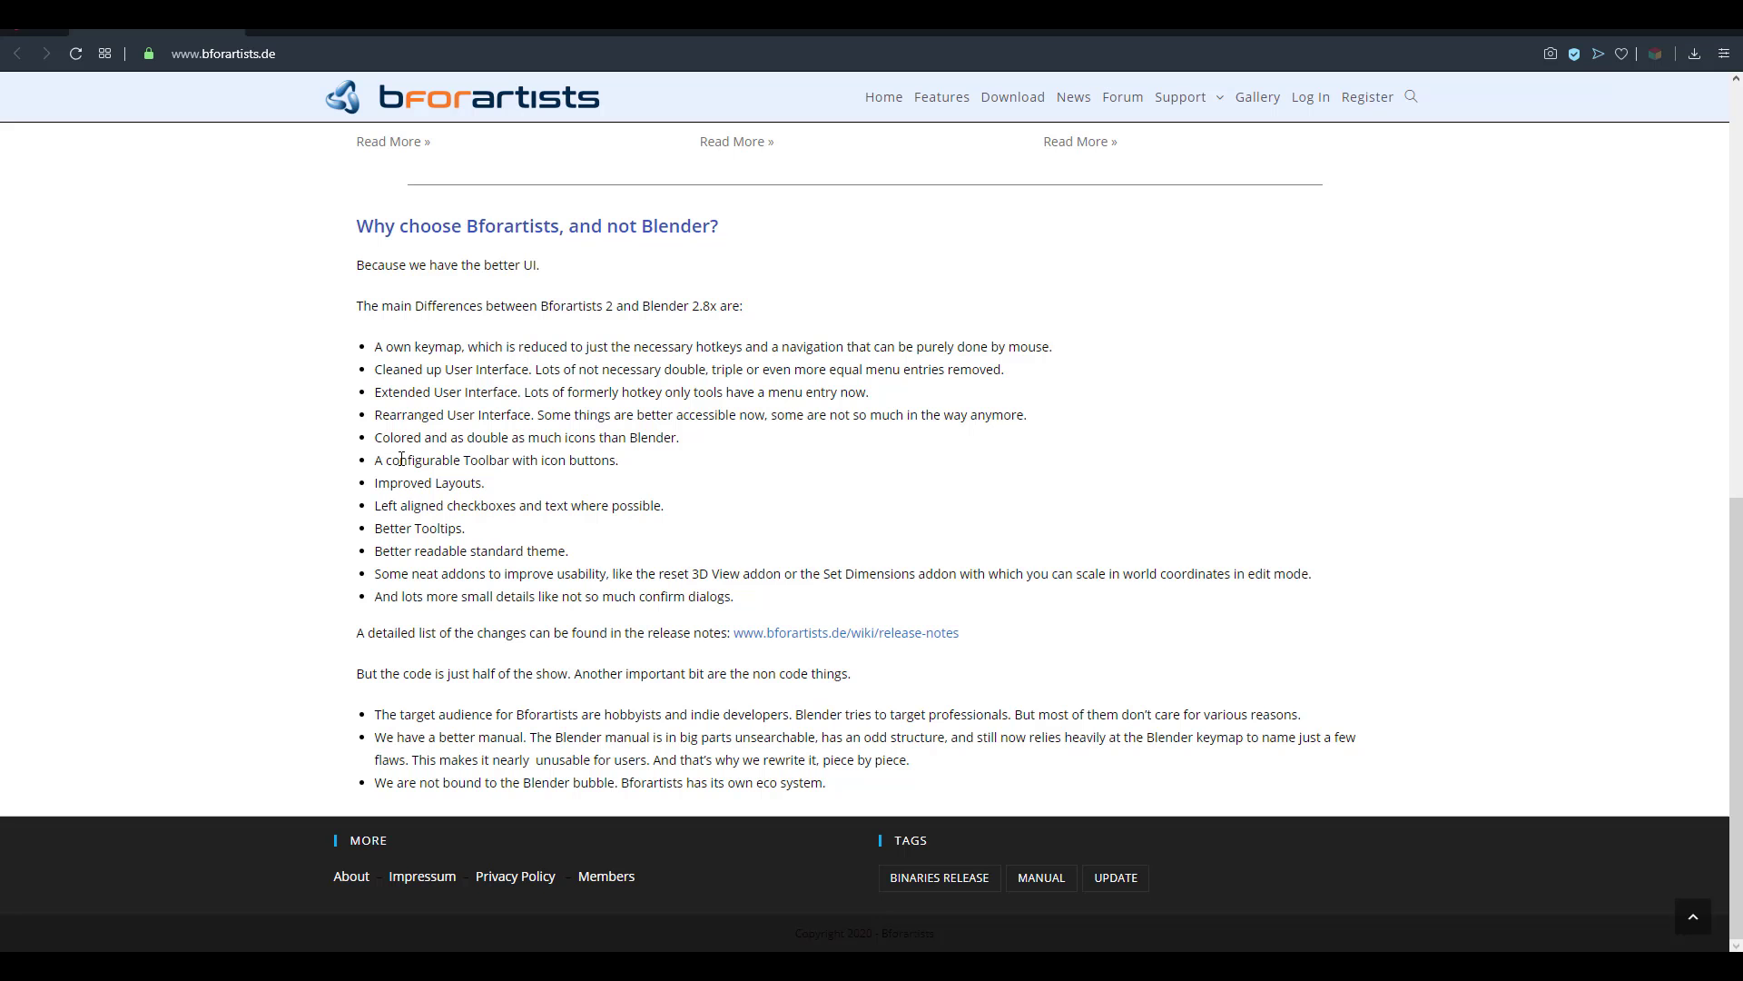
drag(377, 460, 629, 467)
click(879, 494)
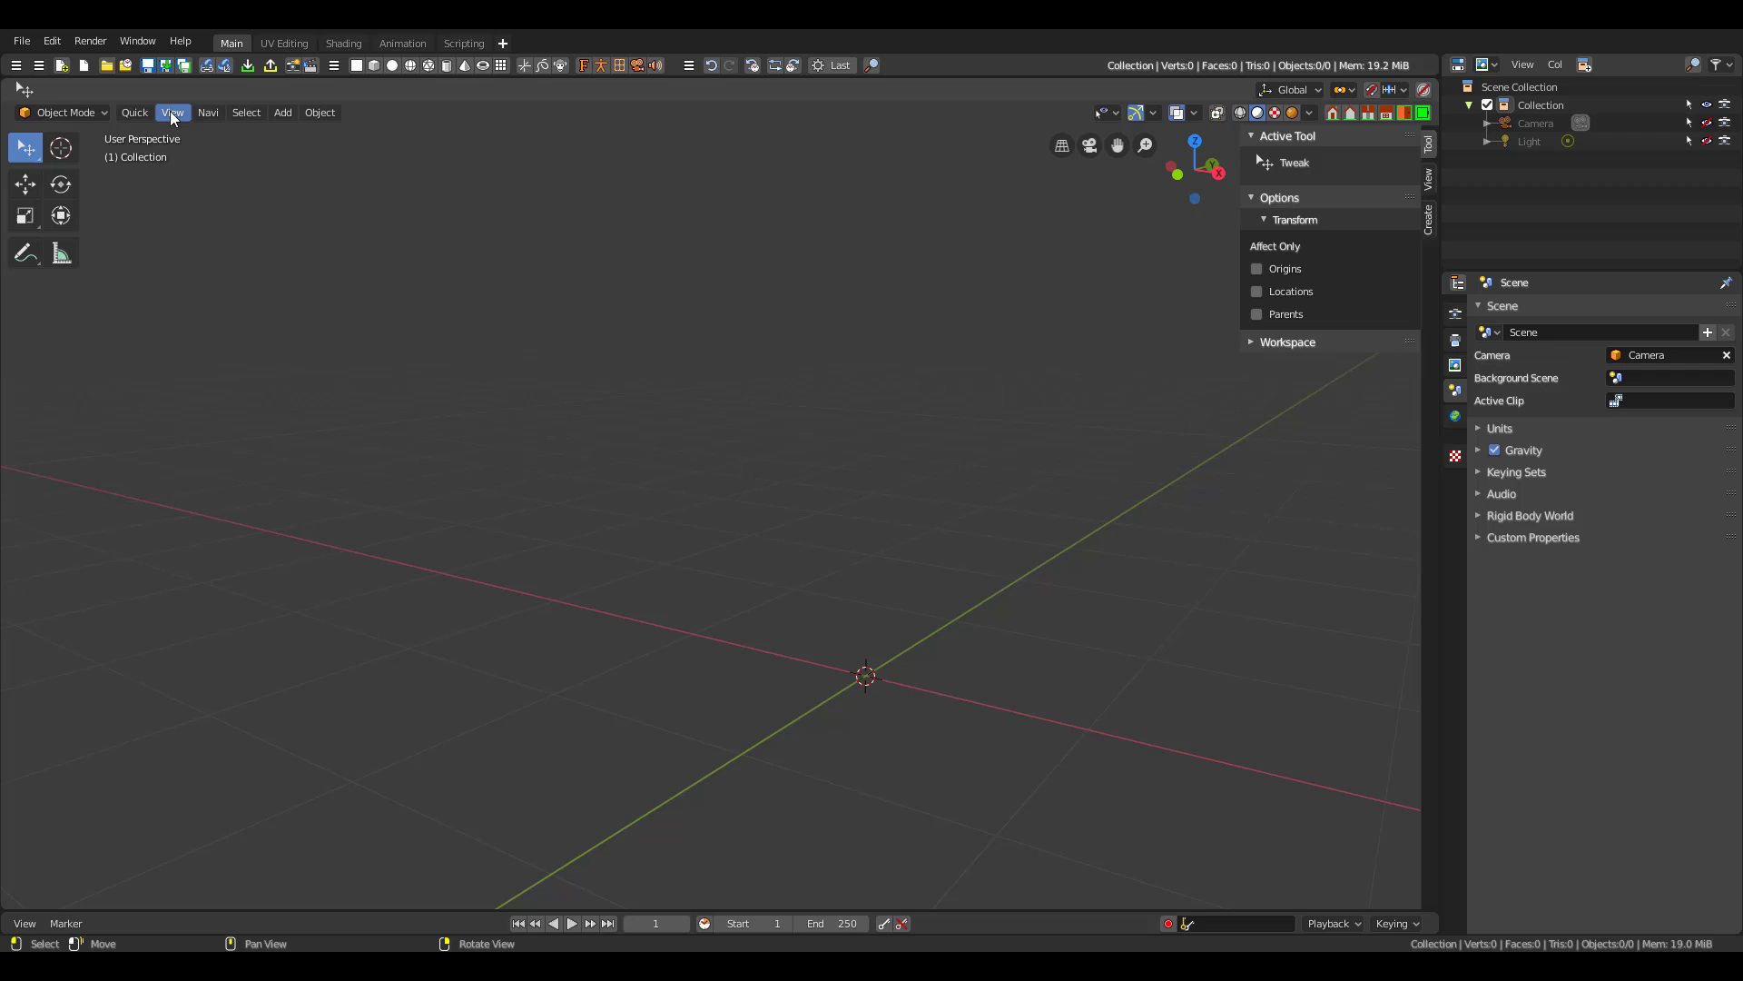
click(211, 112)
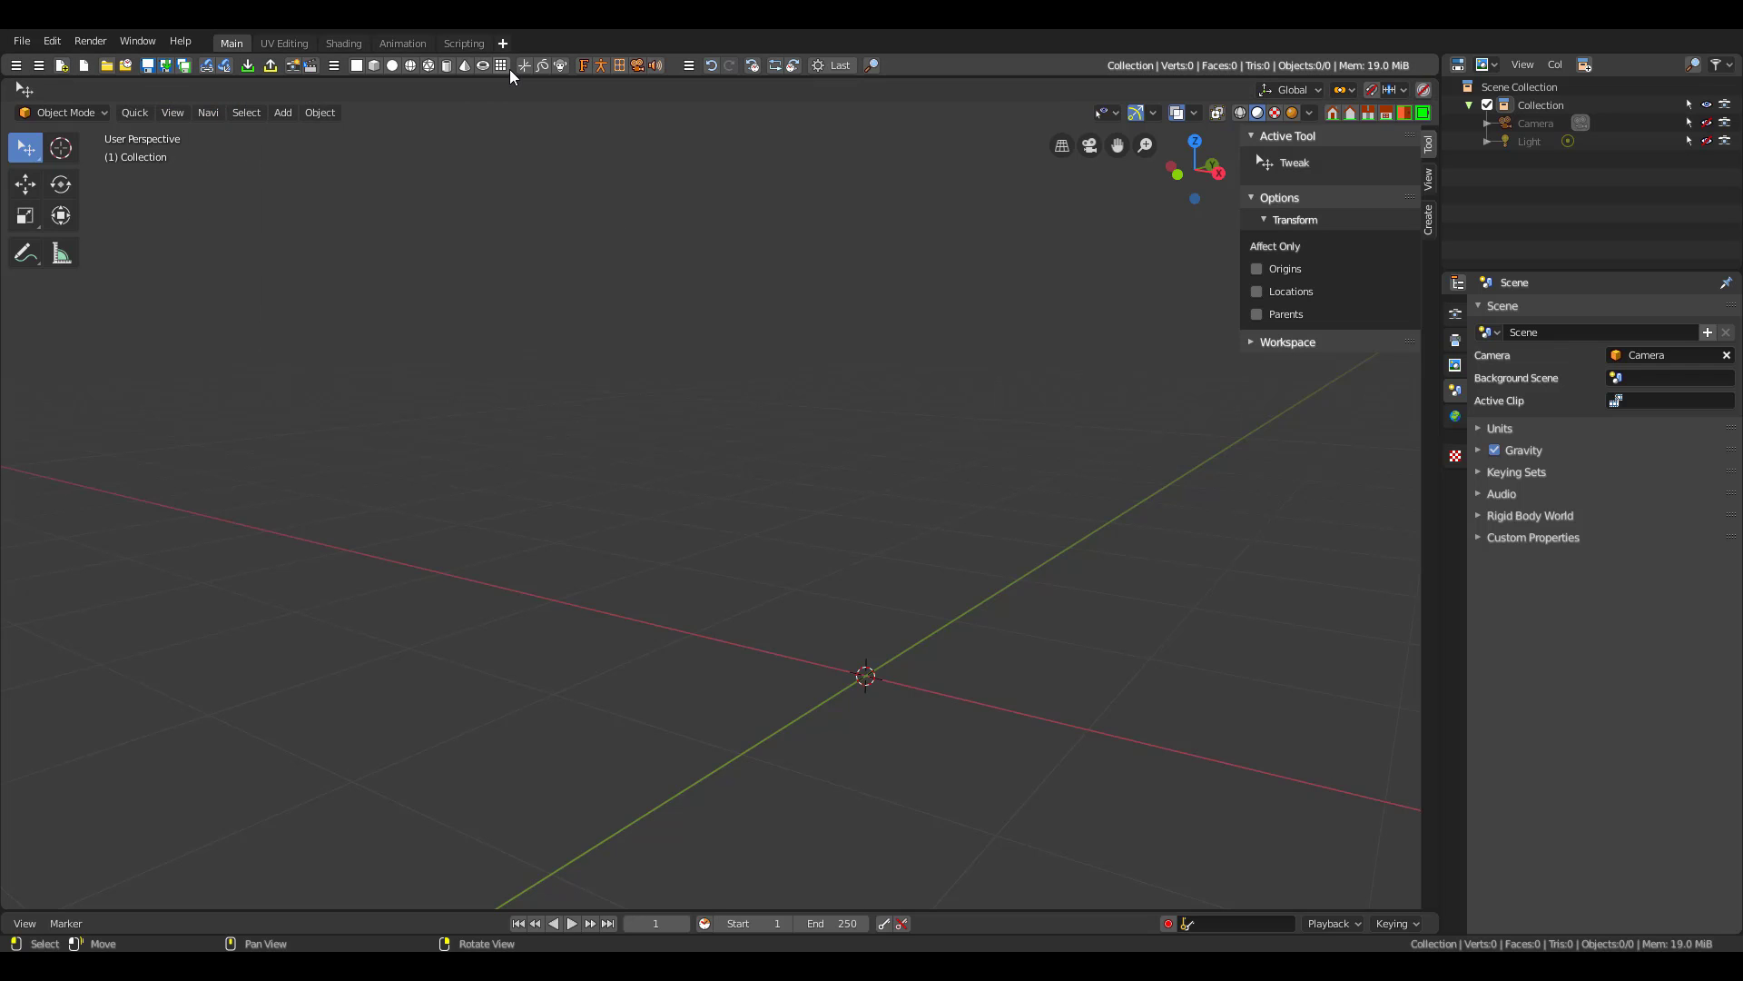
Add an icosphere from the toolbar, then browse the View and Object menus
click(431, 65)
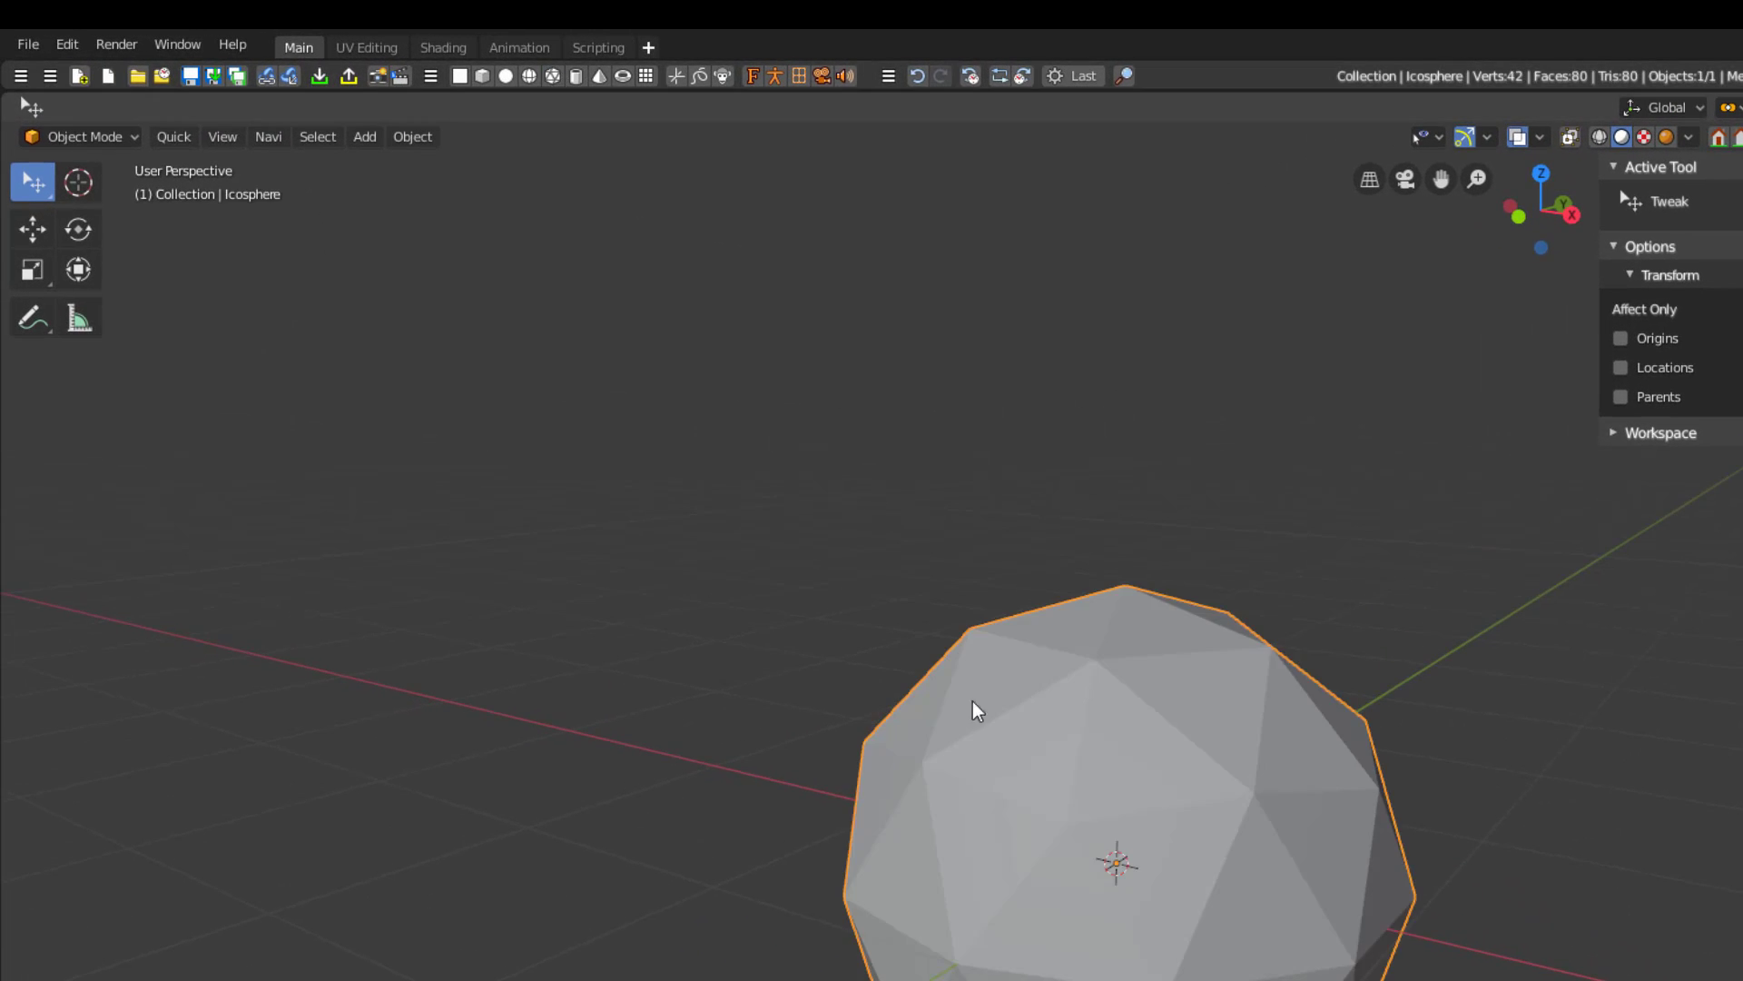
scroll(1022, 845, up, 1)
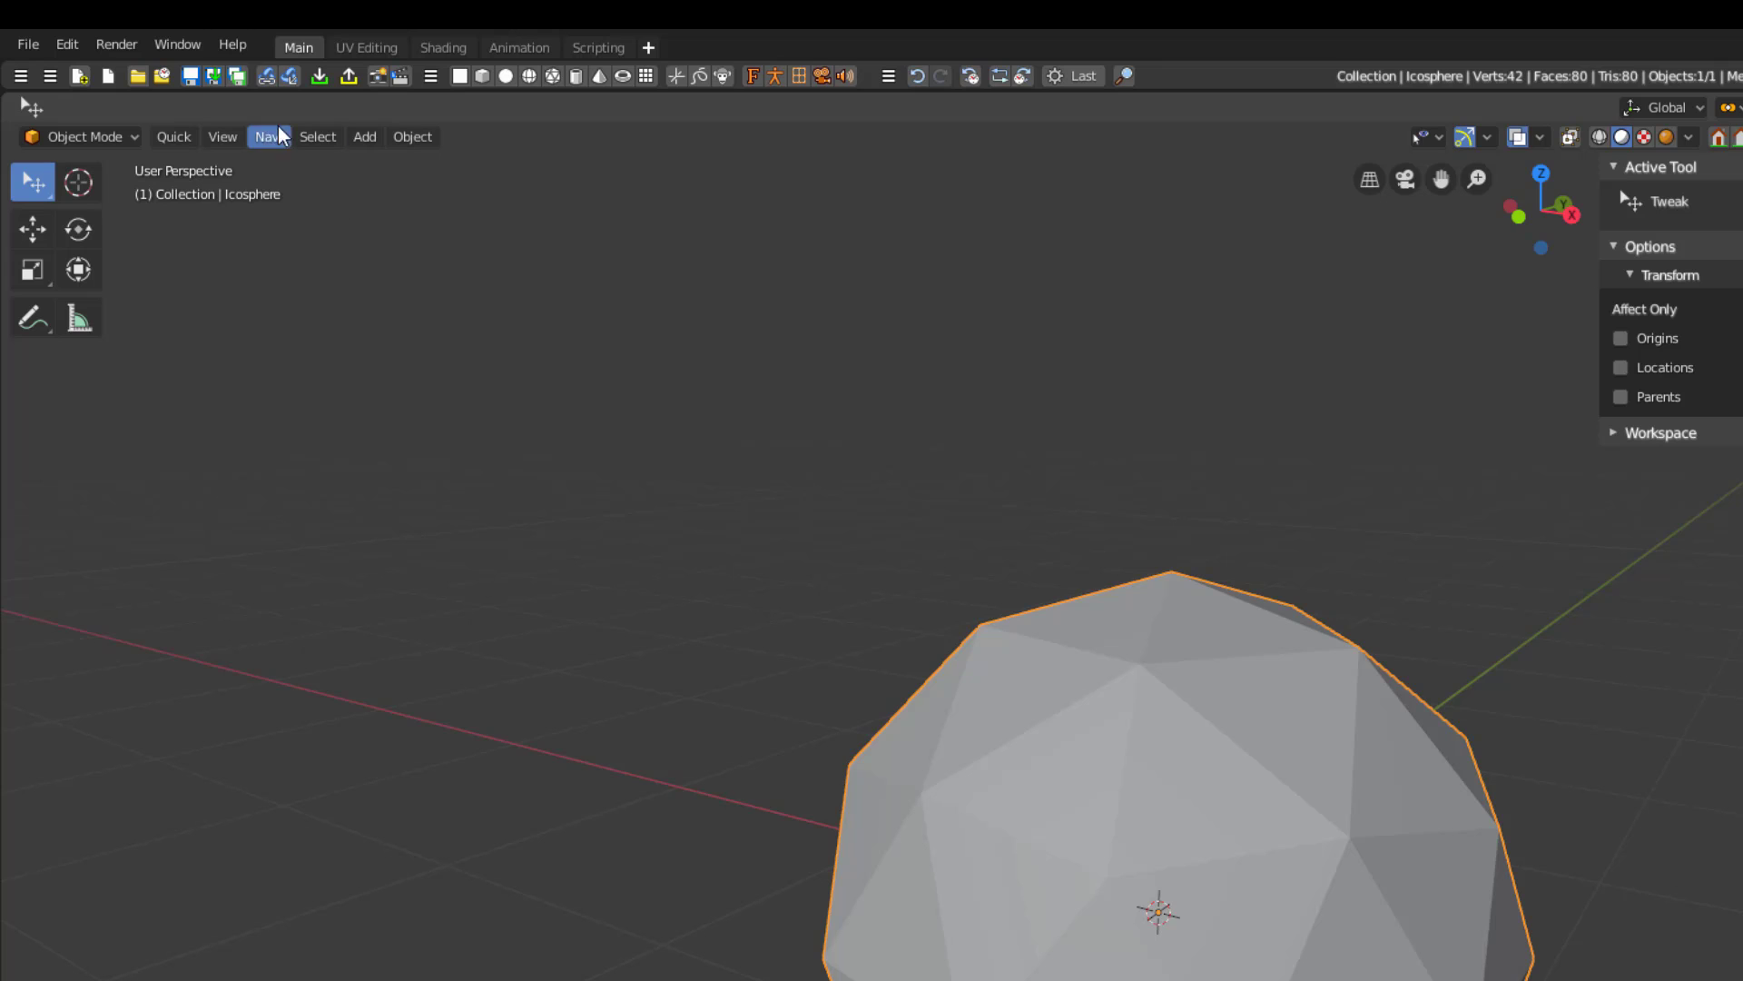
click(238, 129)
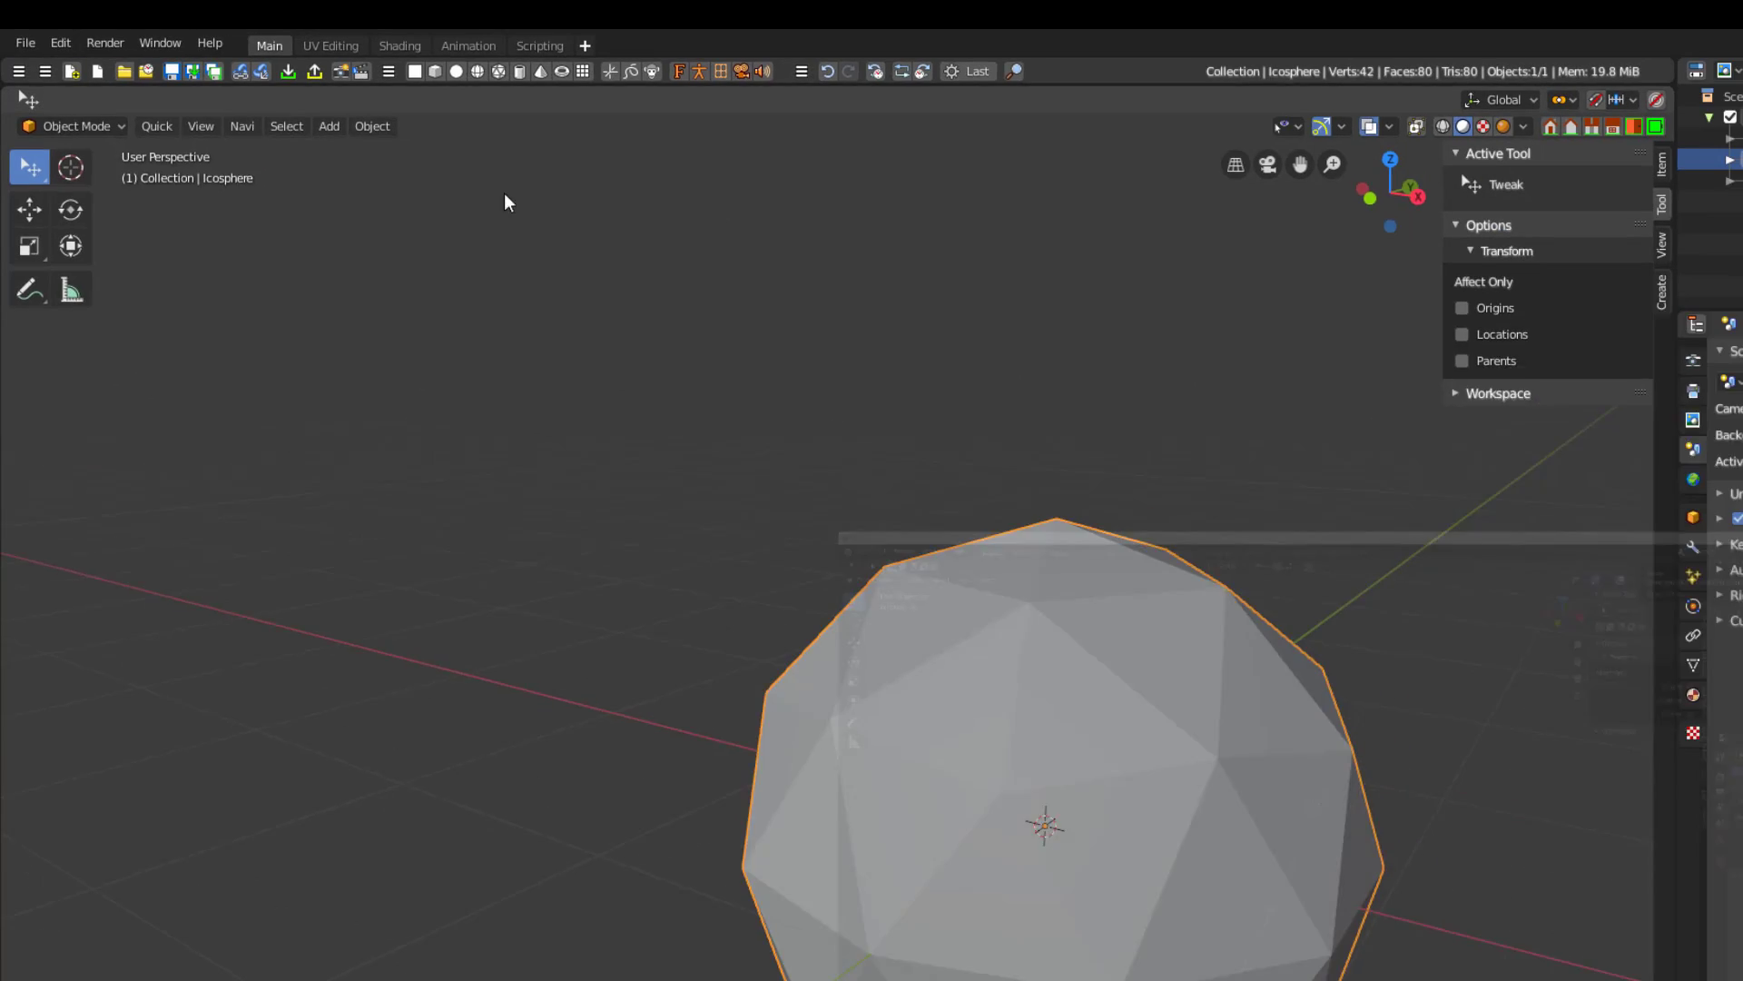
click(319, 112)
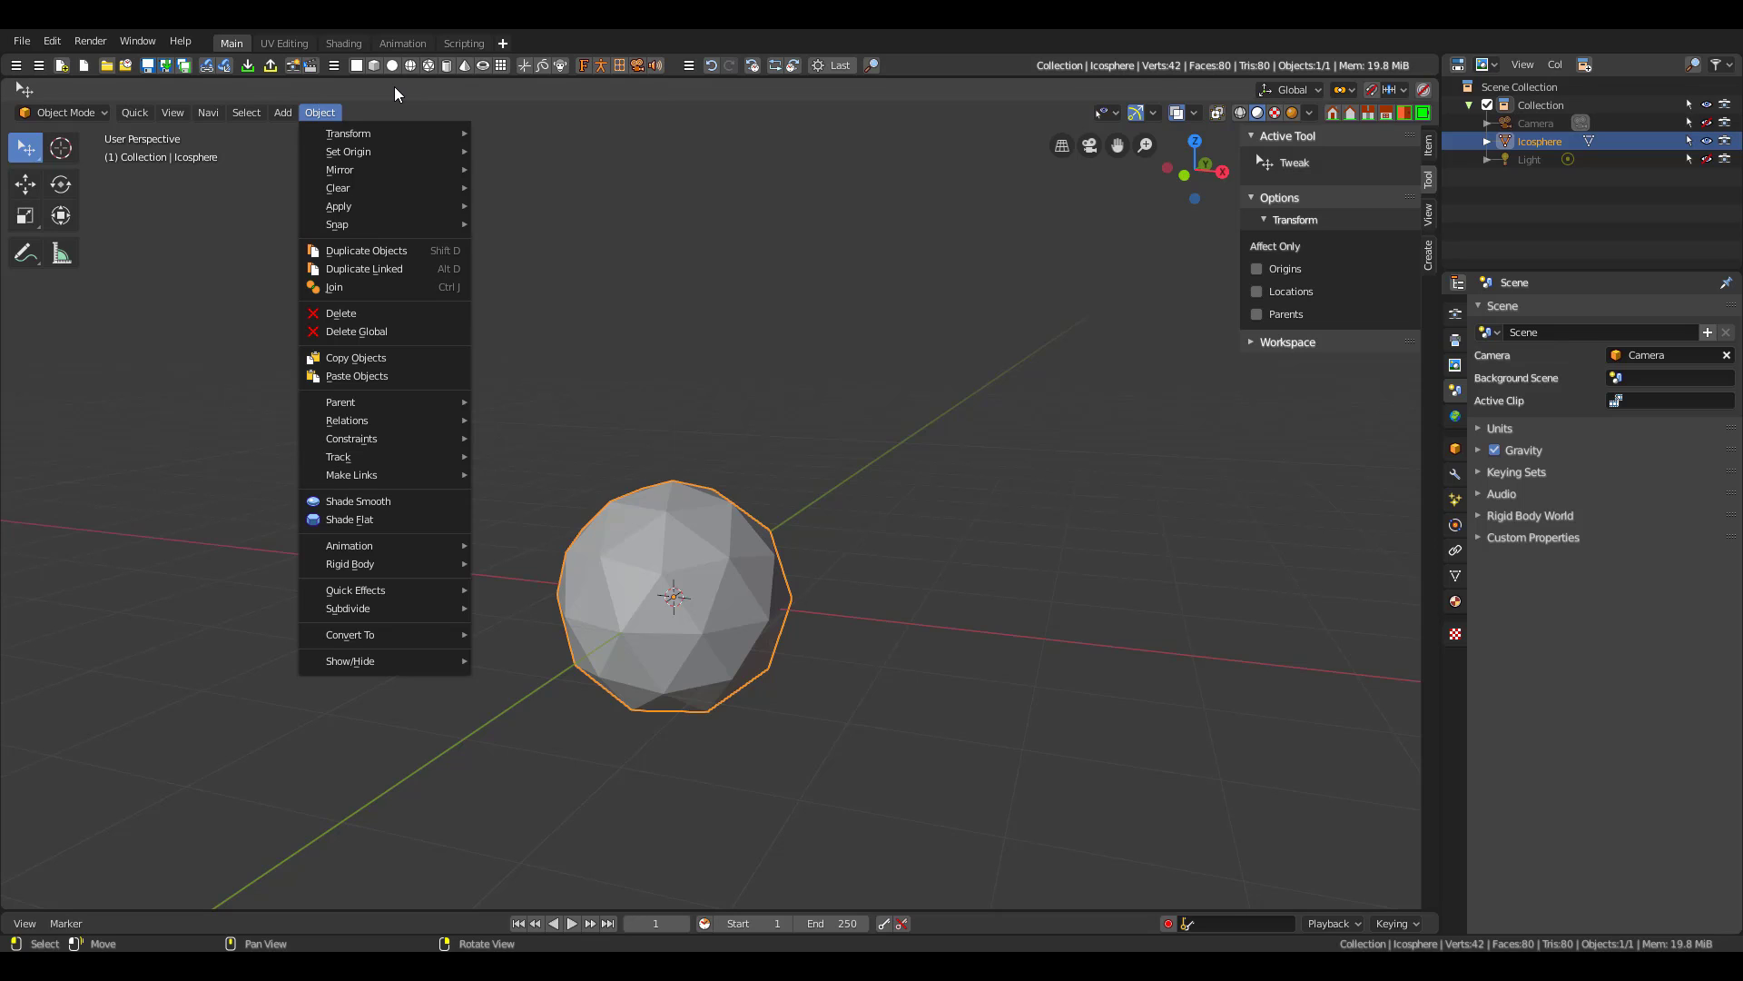
Inspect Shade Smooth's favourites options and check the current Quick Favorites list
click(394, 87)
click(320, 112)
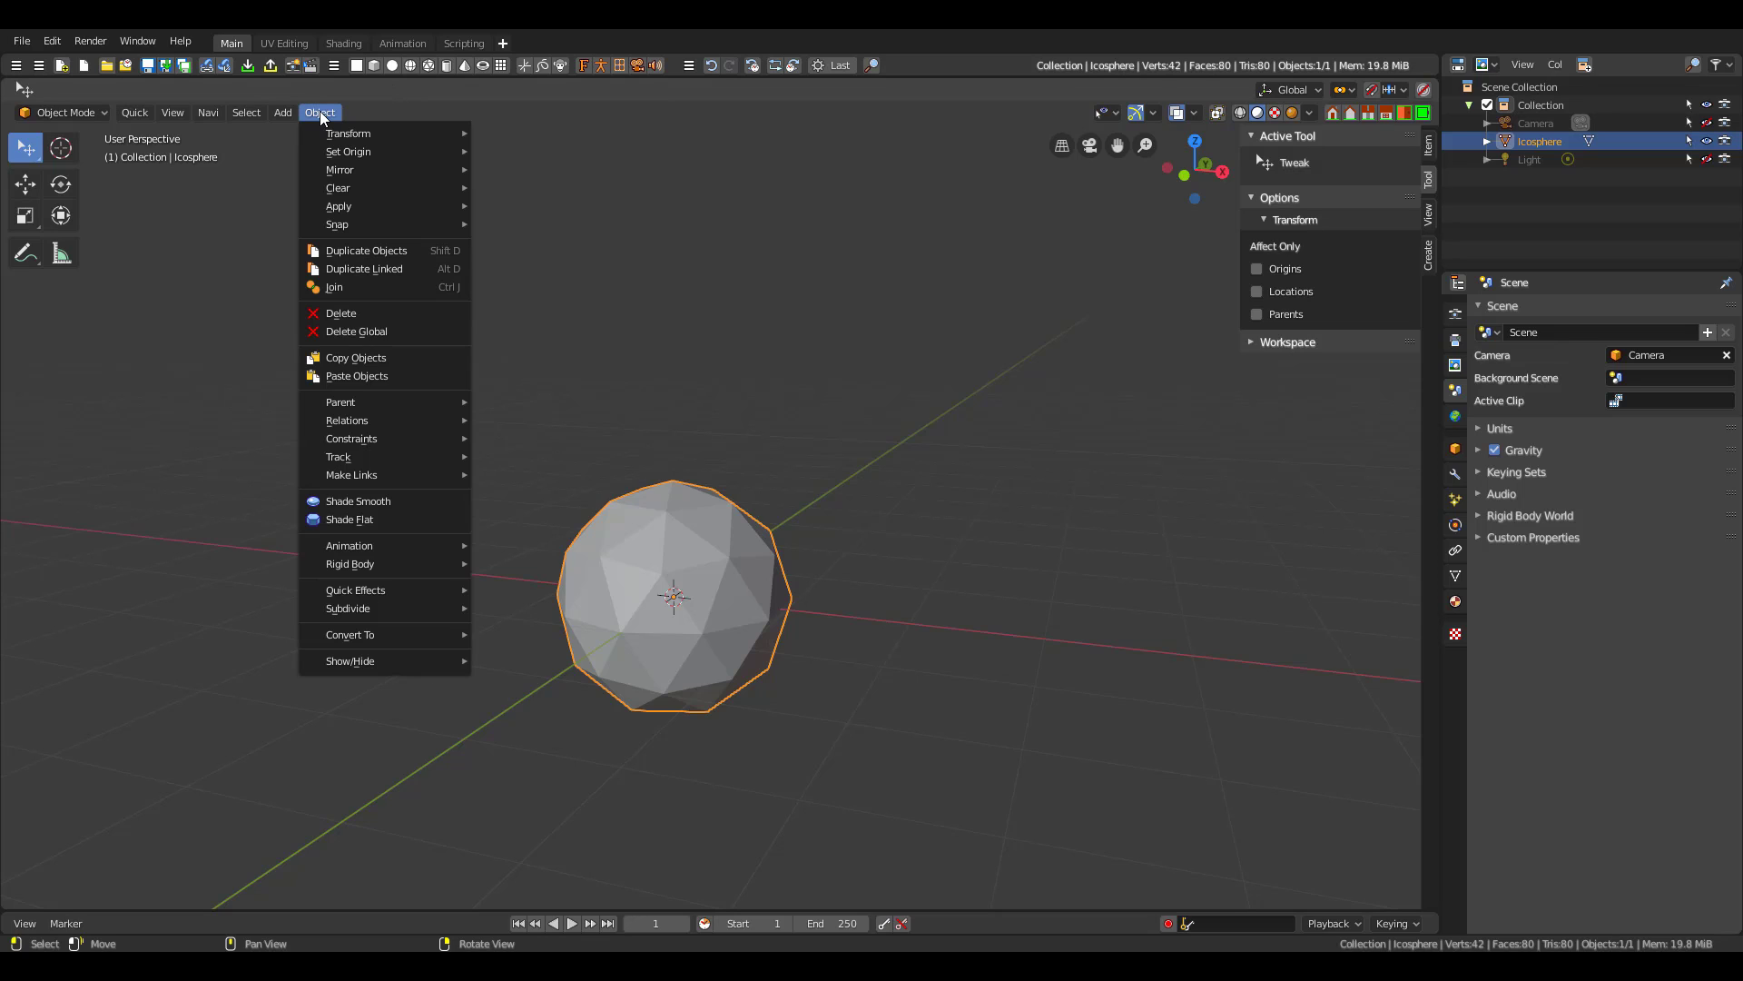
right_click(359, 547)
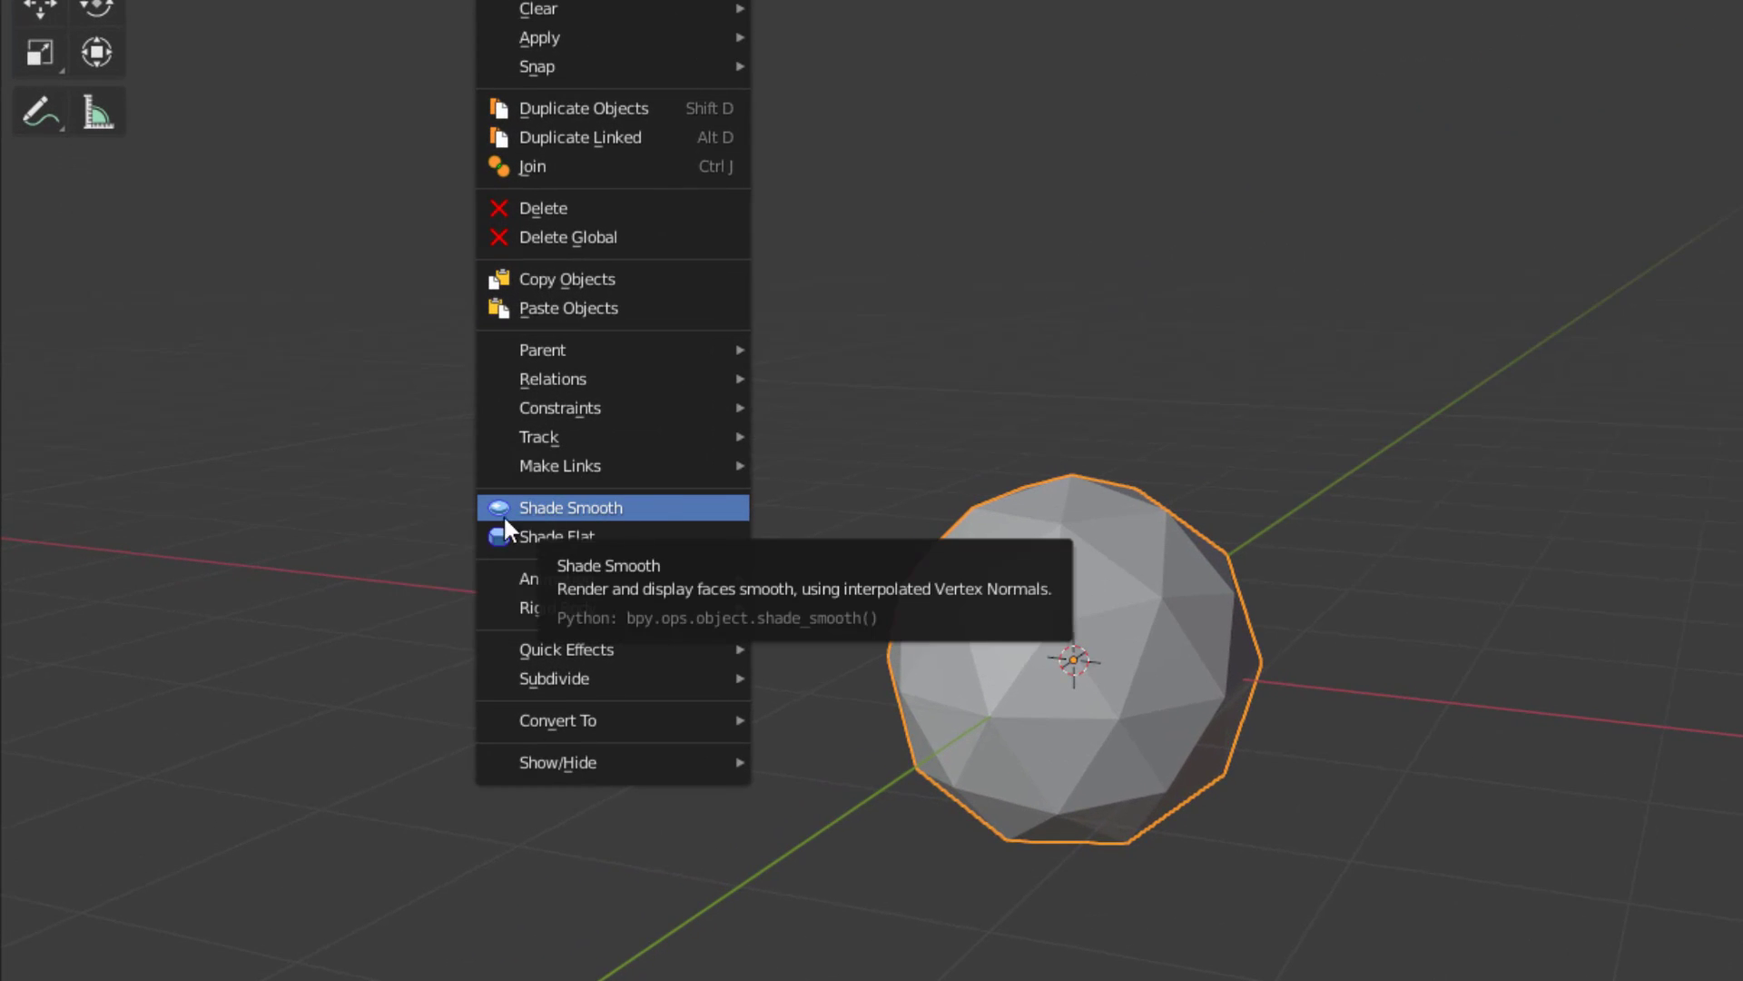
right_click(568, 507)
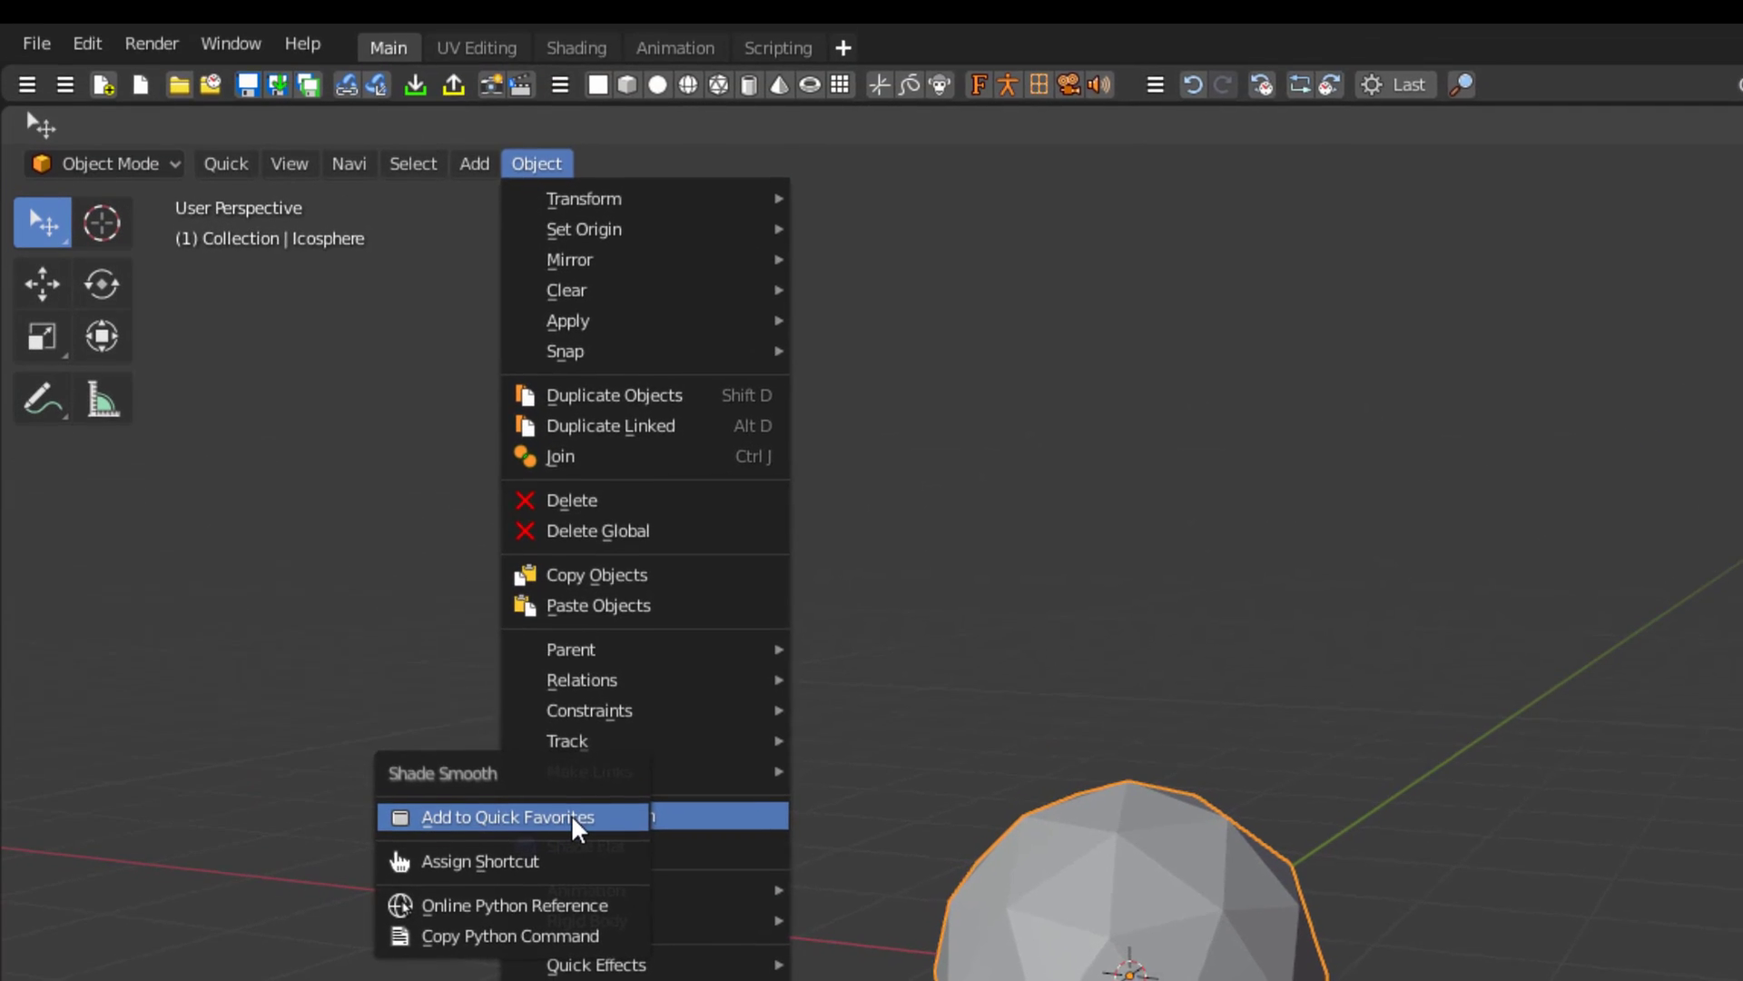
click(232, 172)
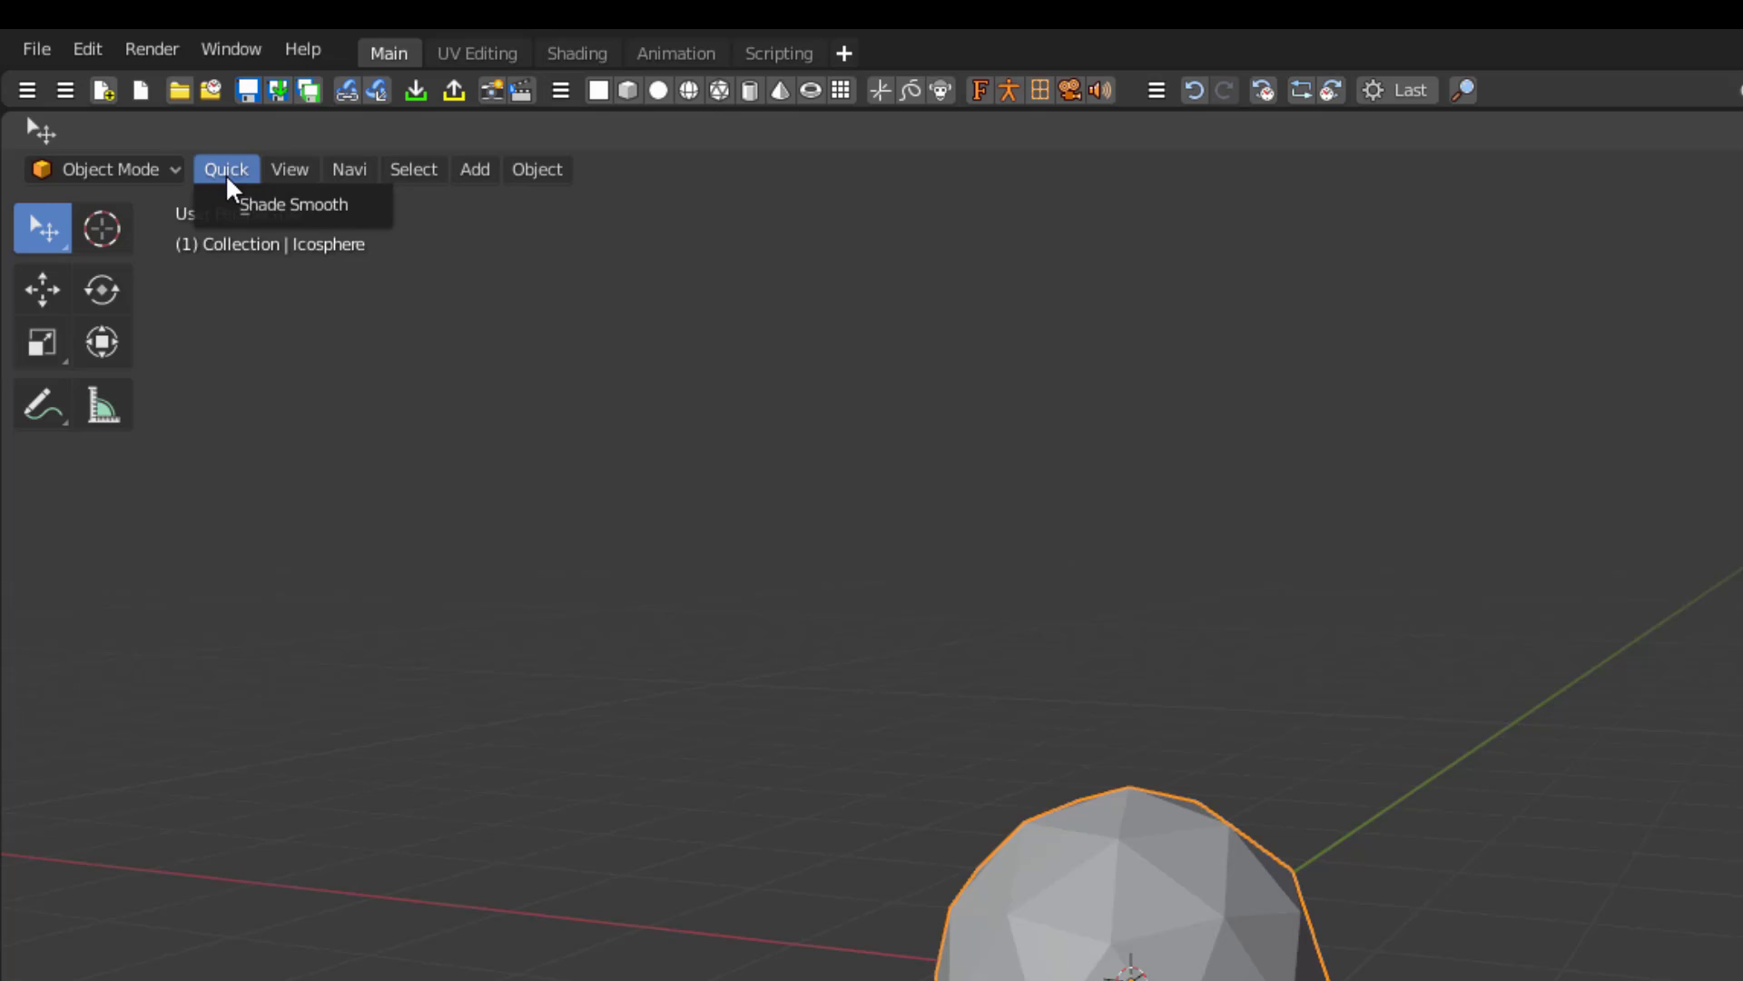
Add Object > Transform > To Sphere to the Quick Favorites
click(541, 173)
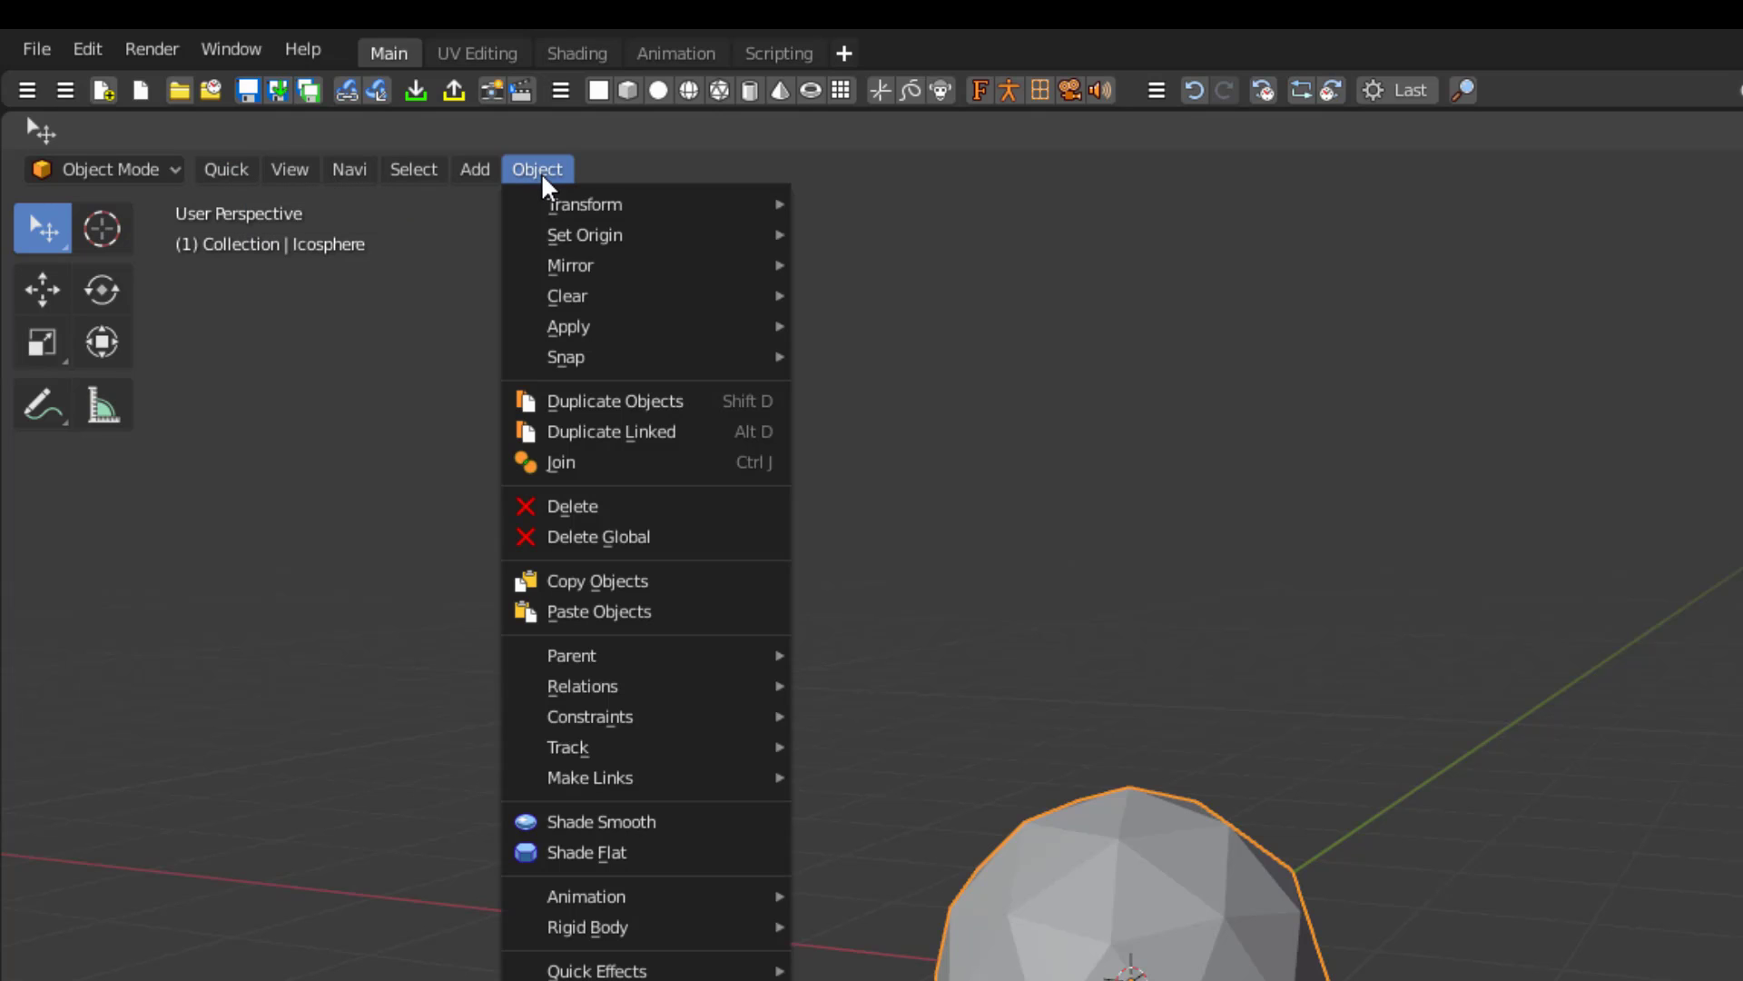
mouse_move(672, 209)
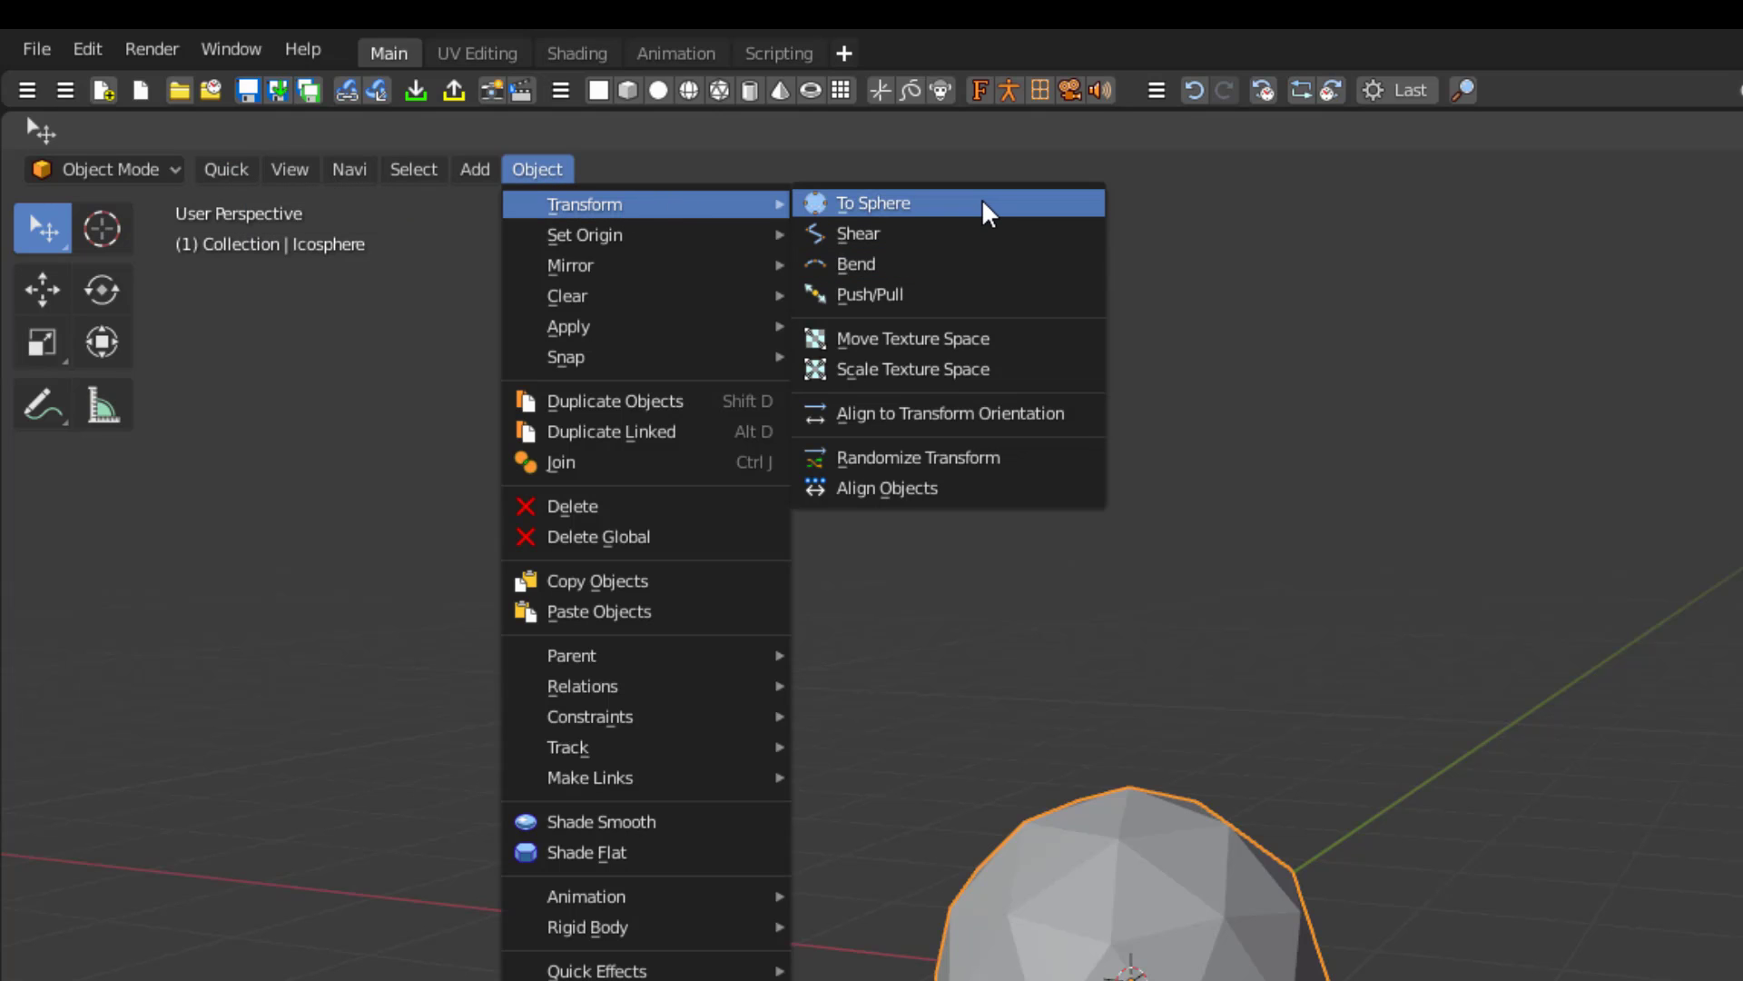
right_click(948, 211)
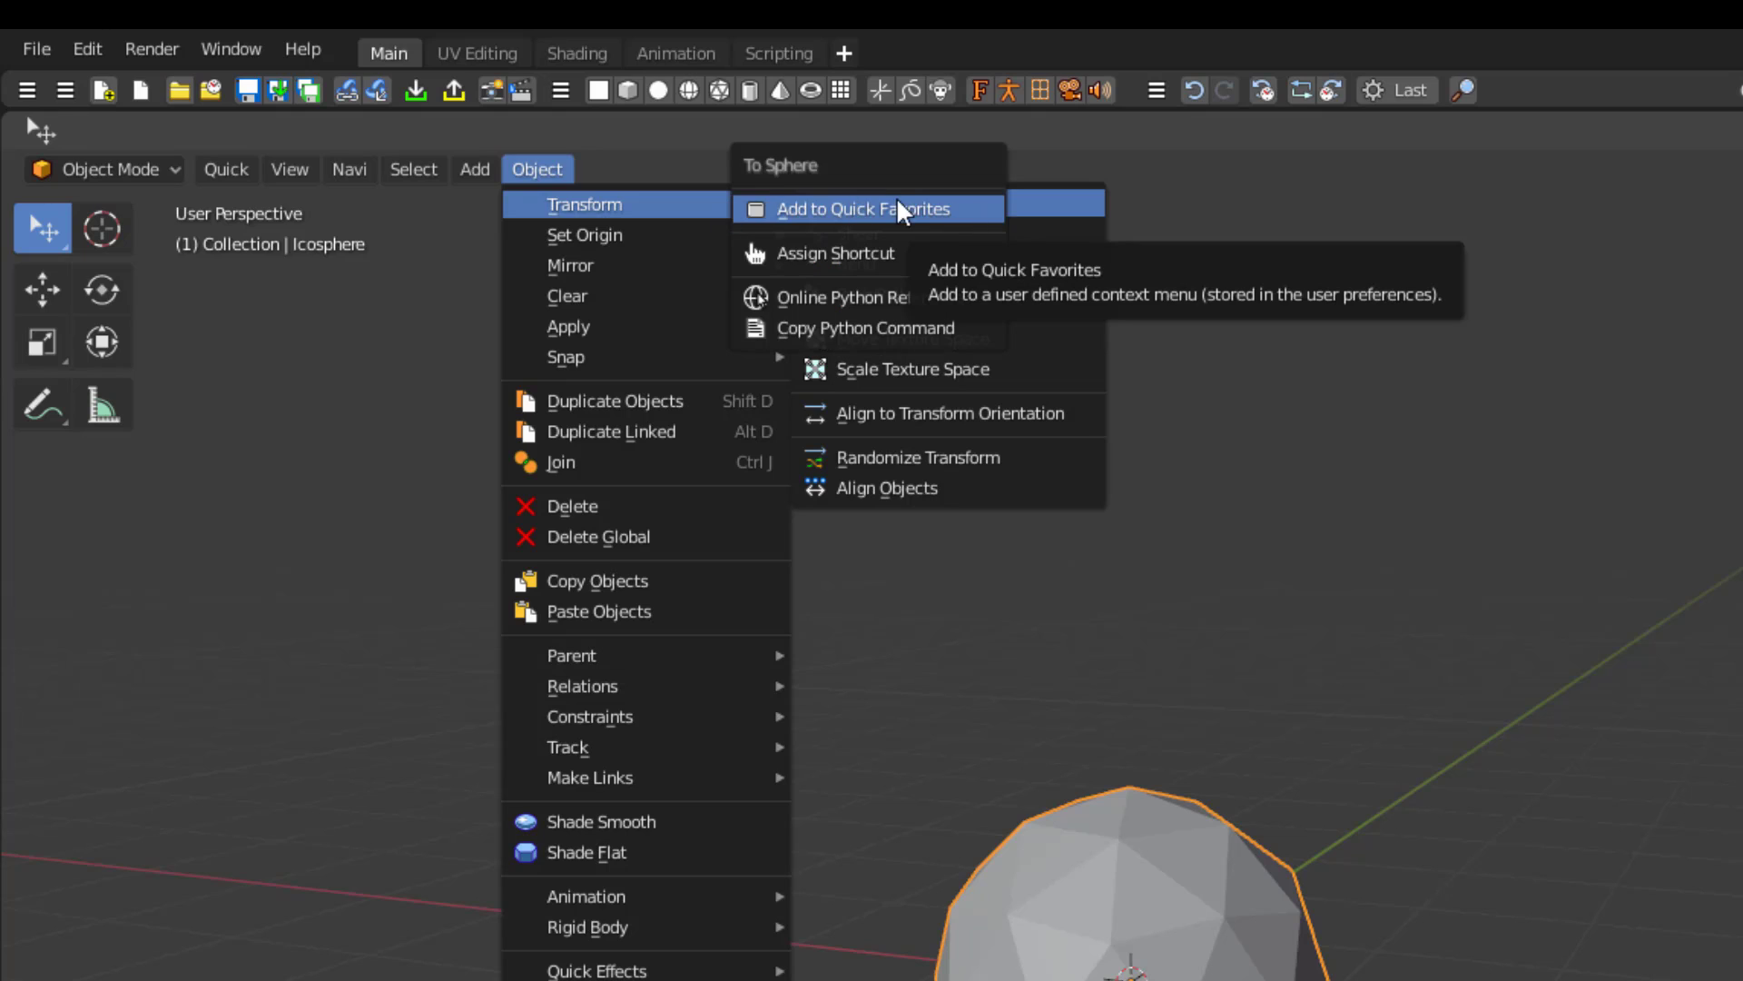
click(842, 210)
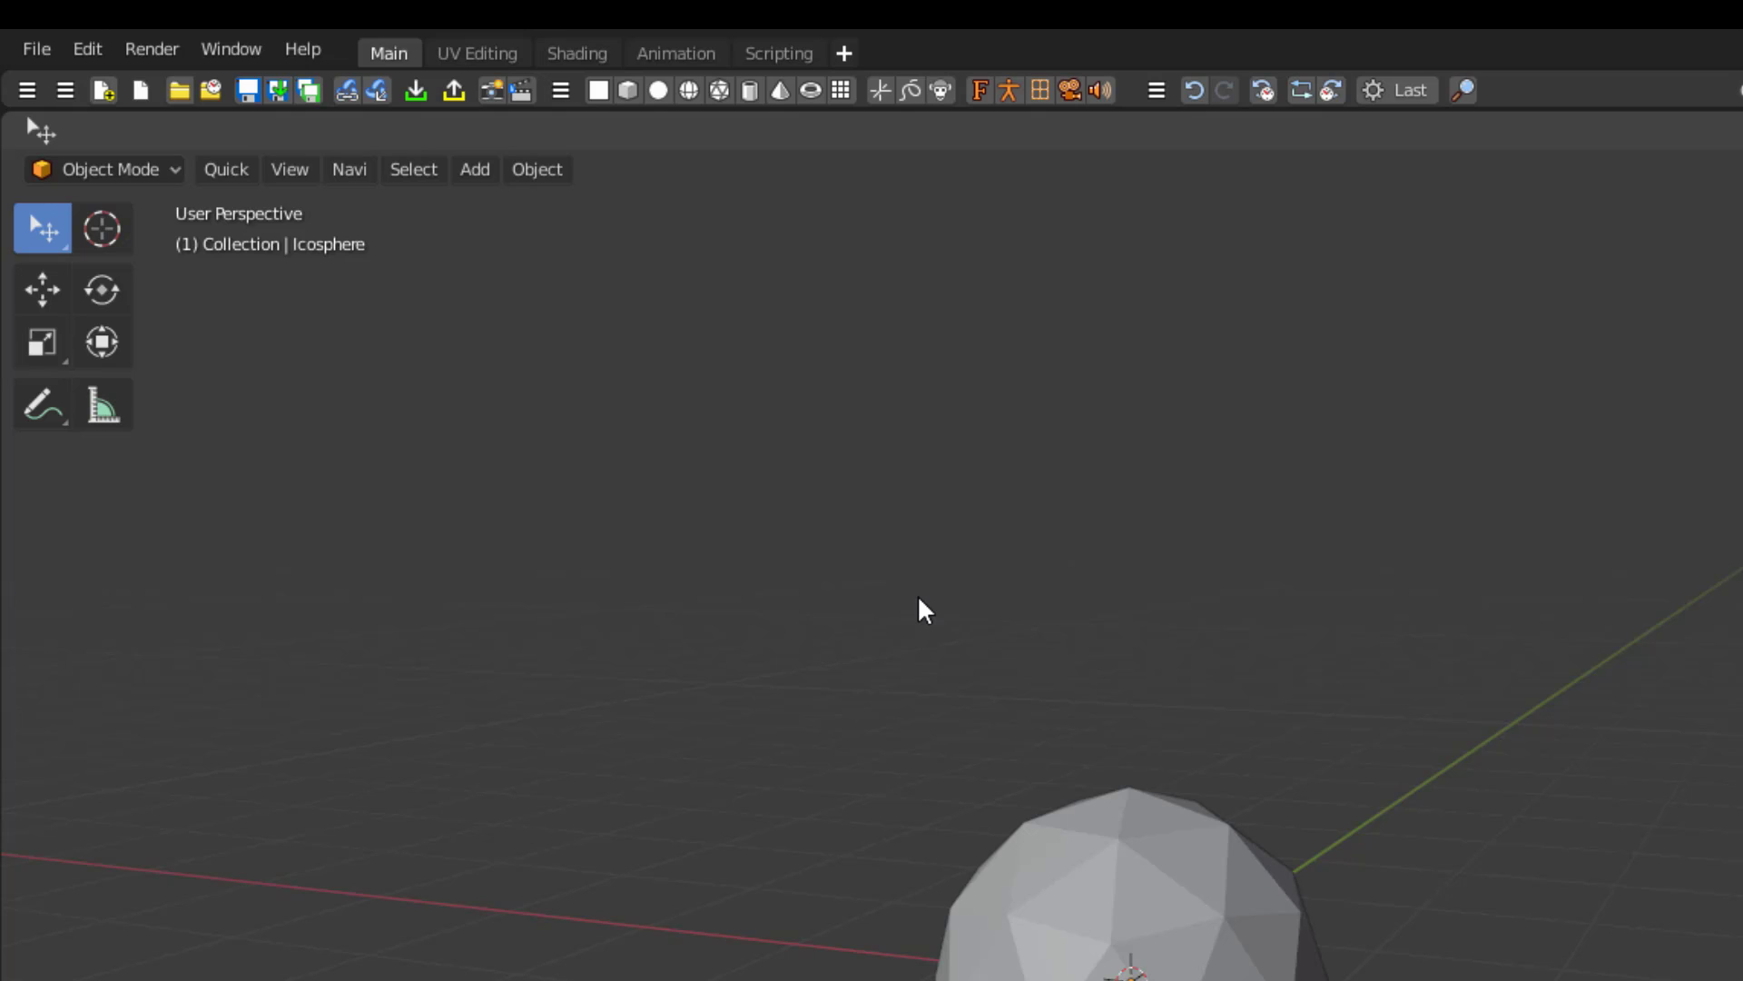
Assign Shift+Ctrl+A as the shortcut for adding an Area light
click(478, 171)
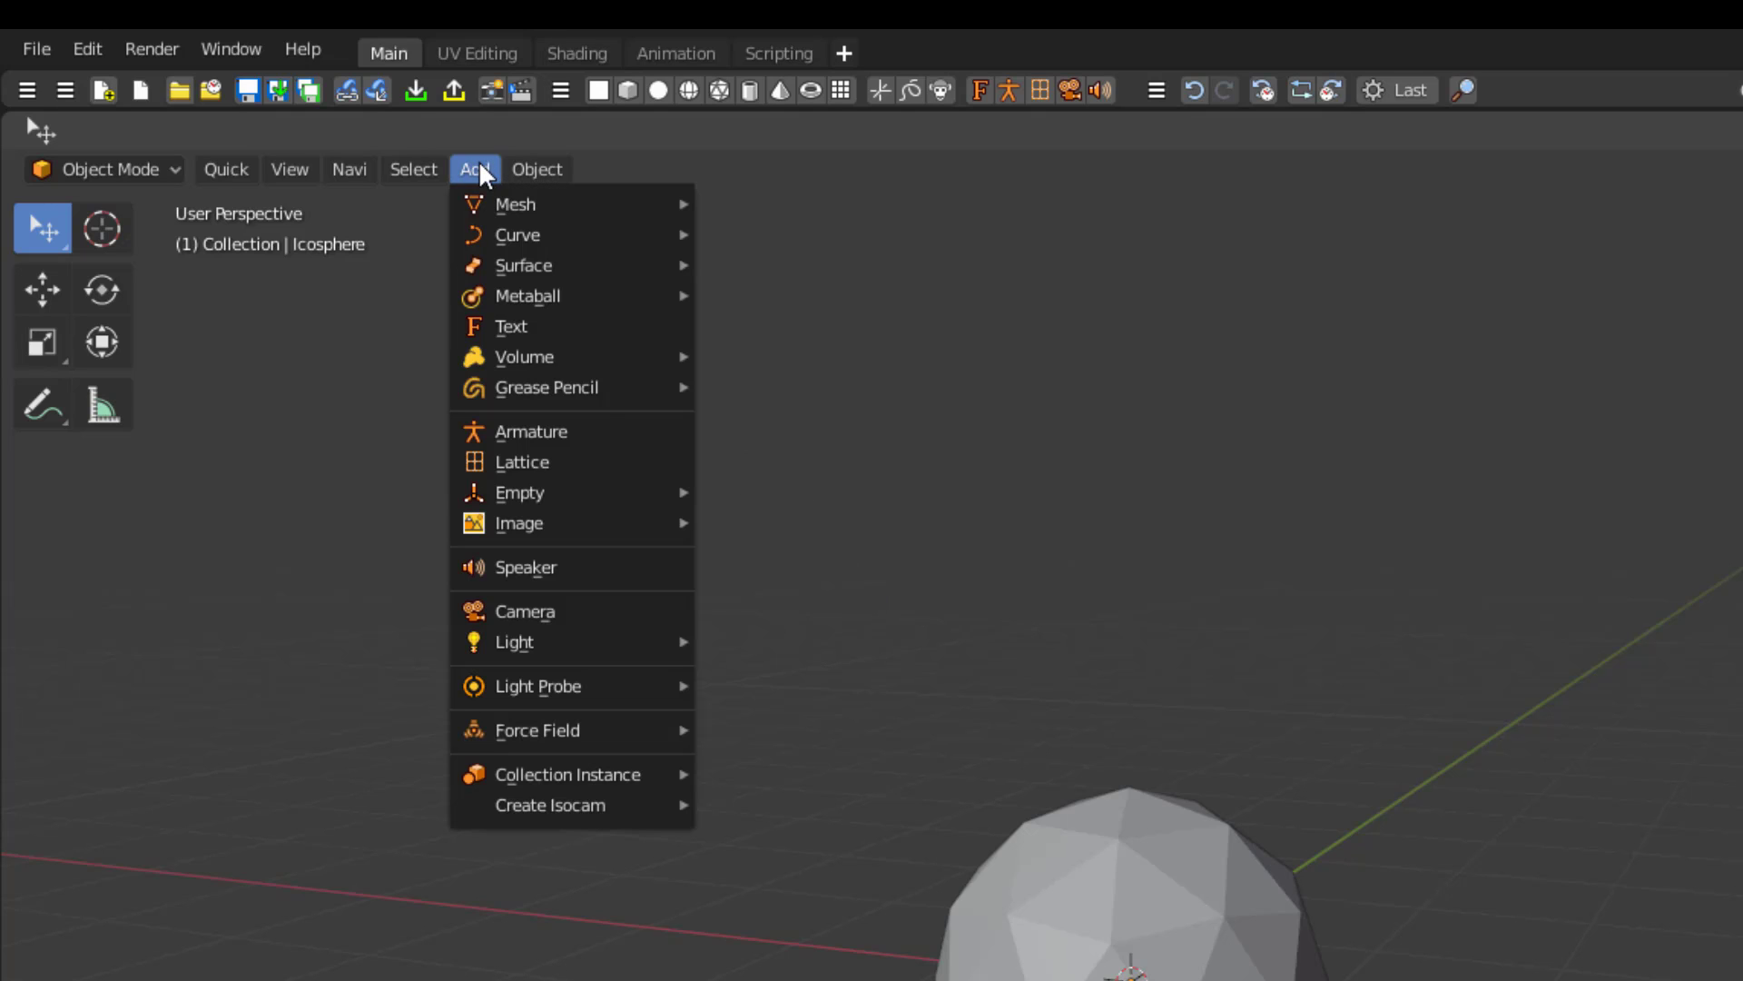
mouse_move(665, 650)
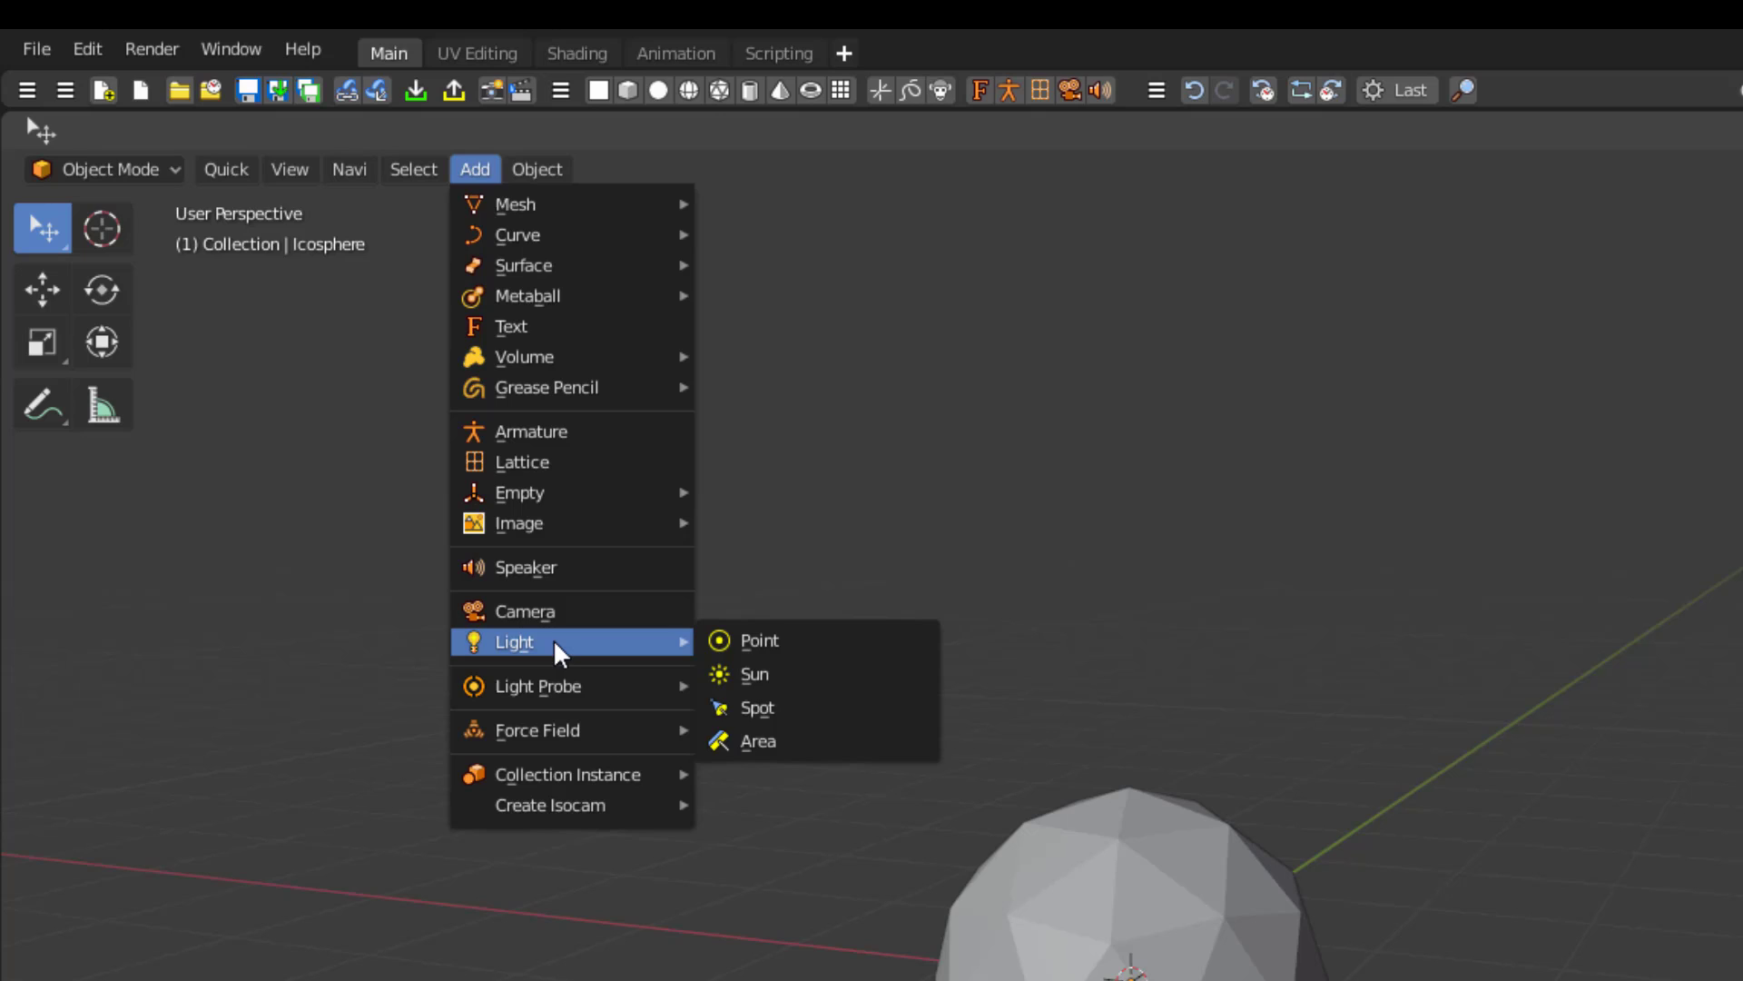
right_click(842, 743)
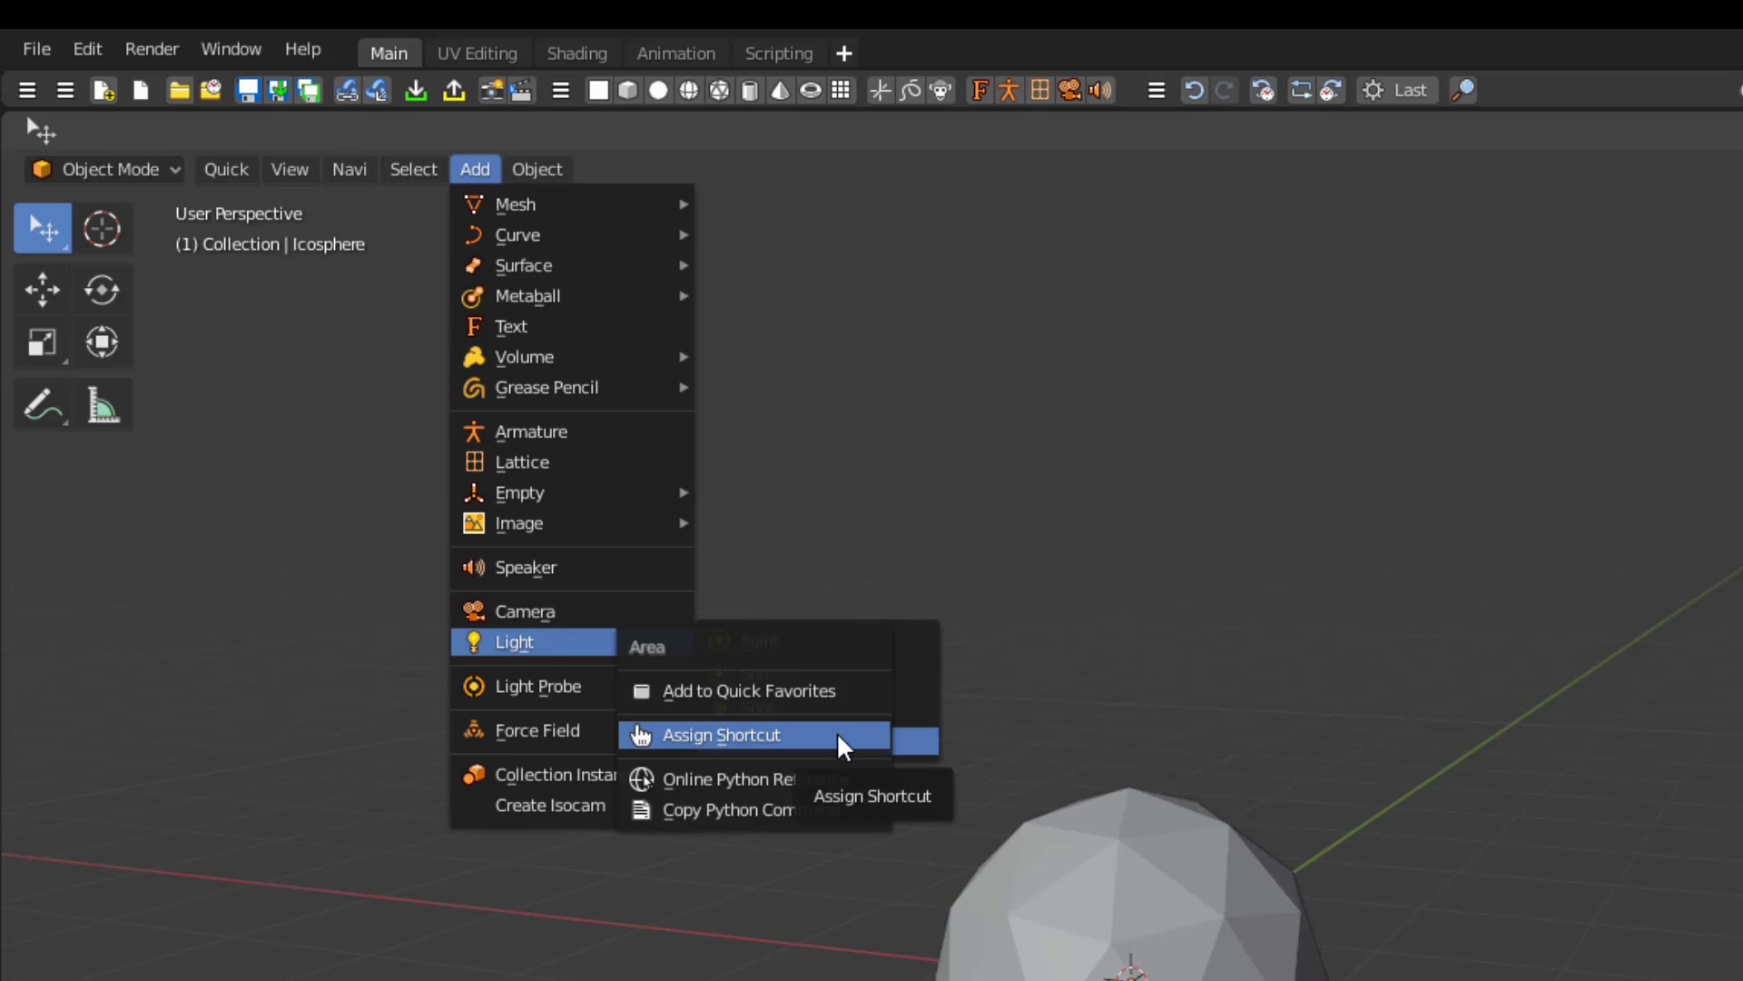
click(844, 740)
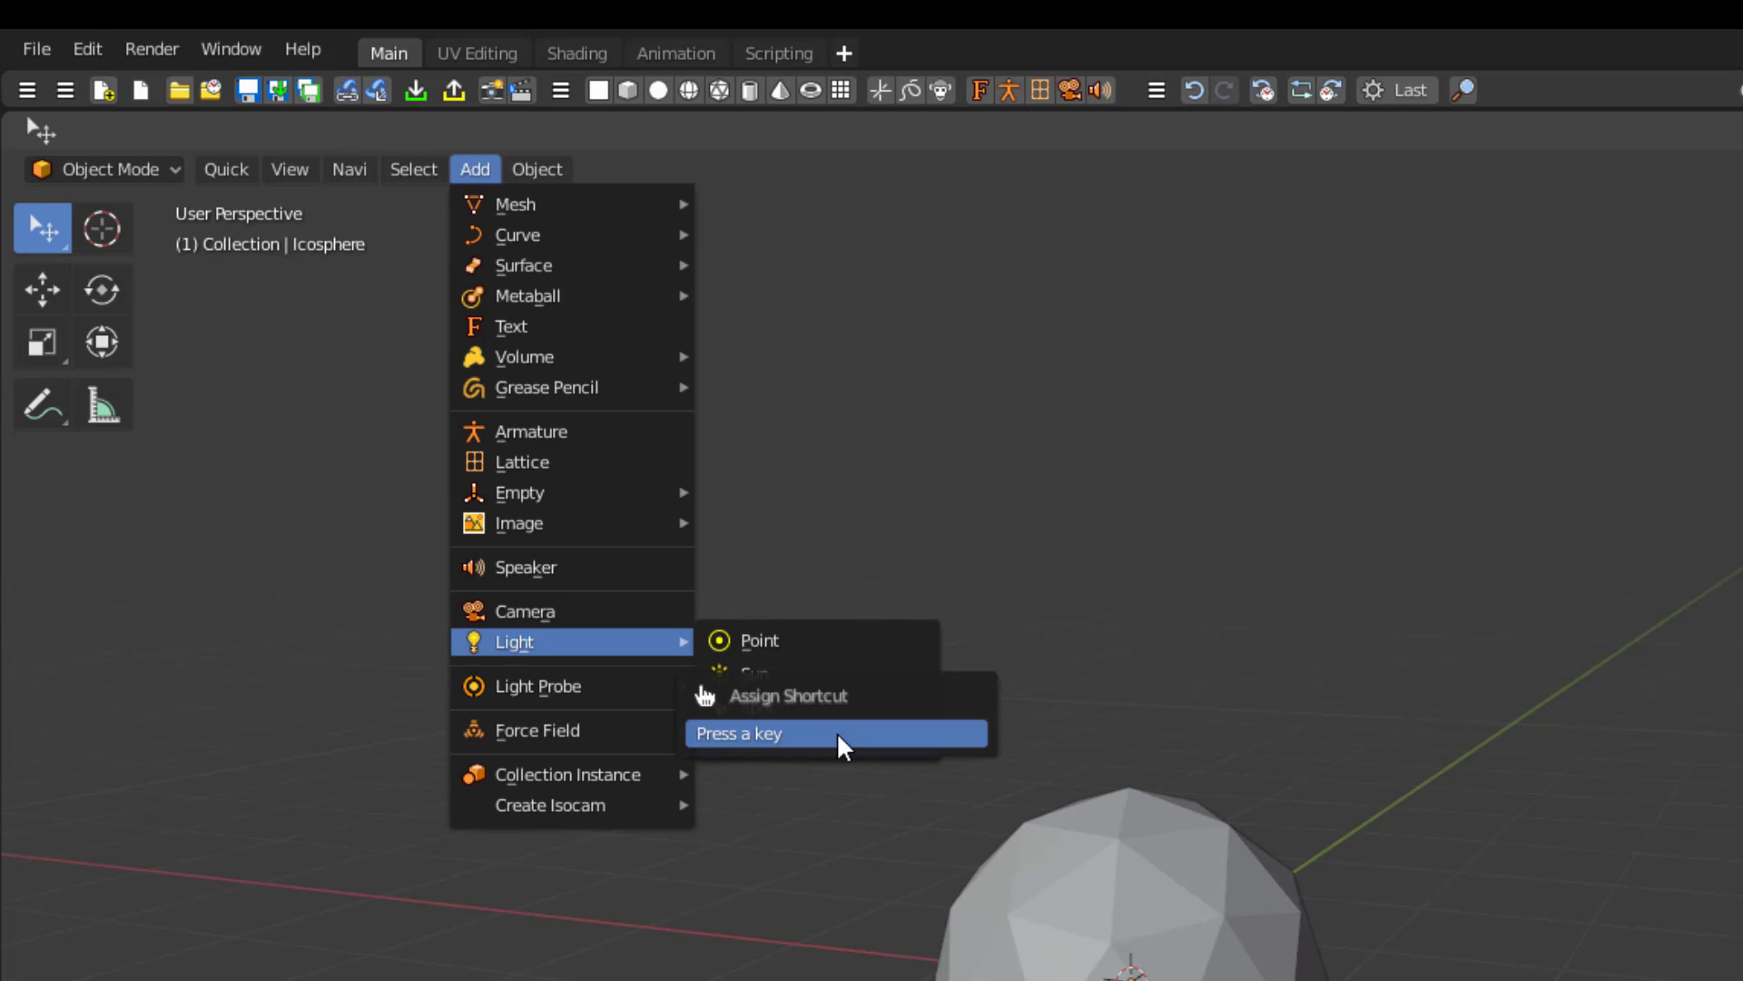
key(ctrl+shift+a)
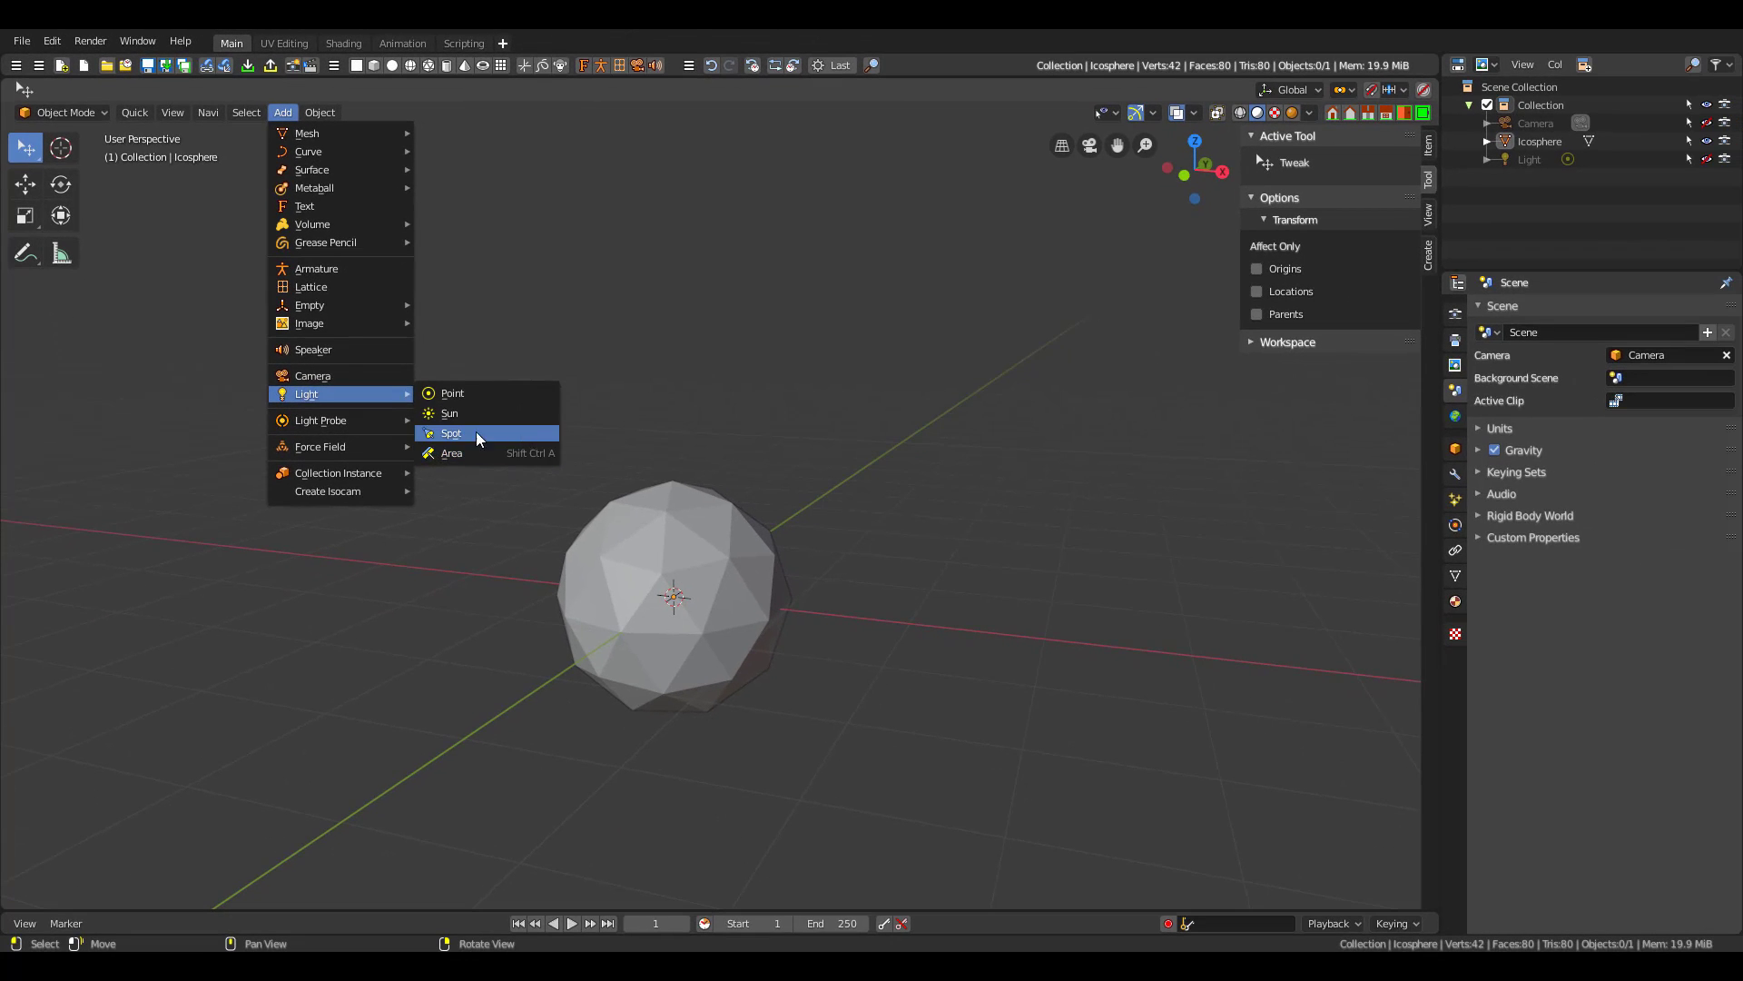
Select the icosphere and cycle the Move, Rotate and Scale tools with W, E and R
mouse_move(328, 114)
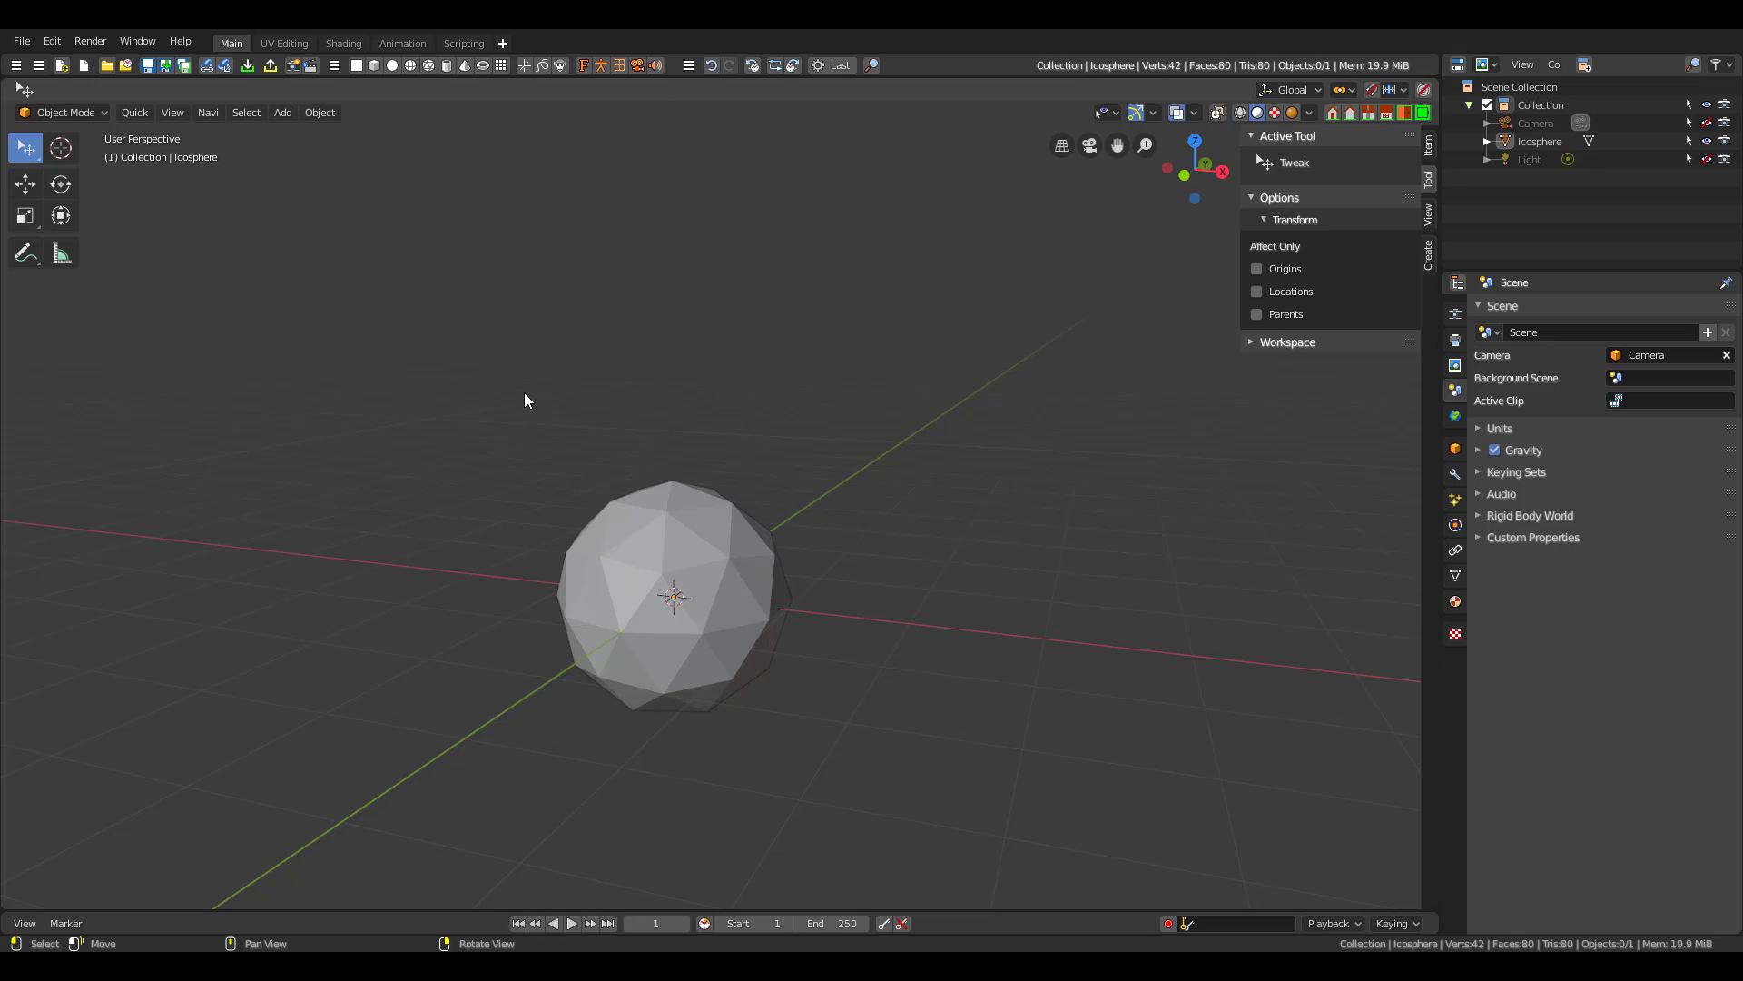
middle_drag(906, 623, 865, 551)
click(690, 557)
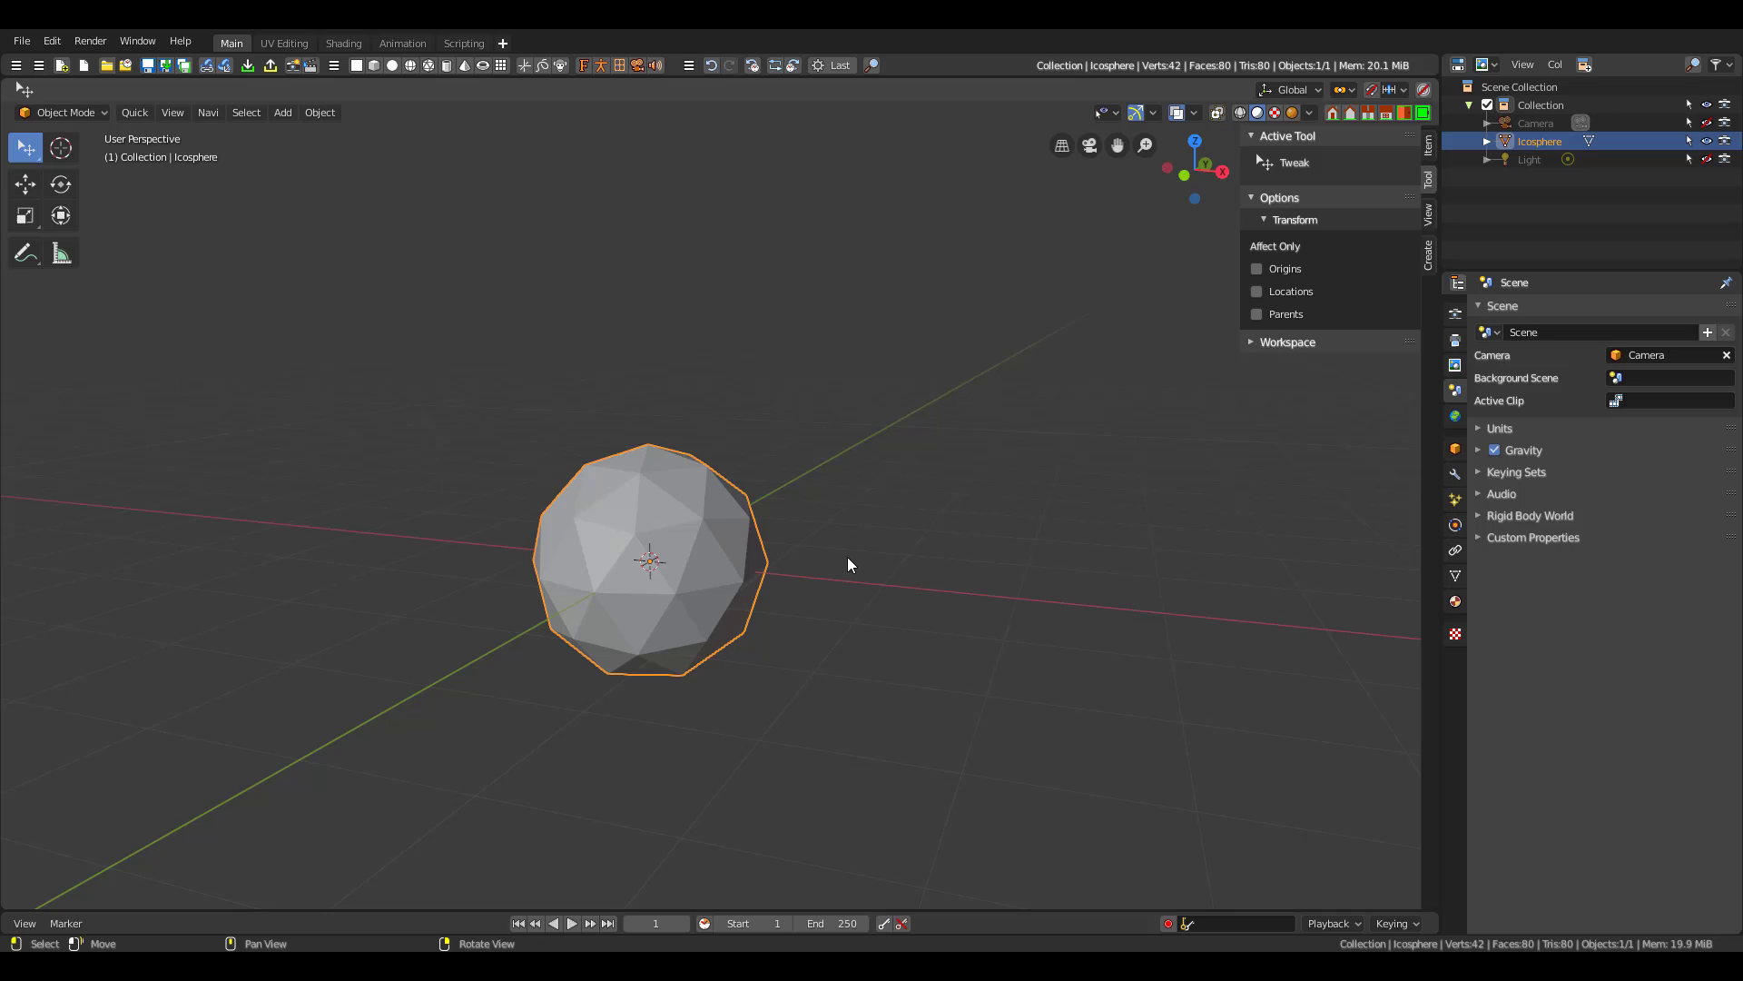
key(w)
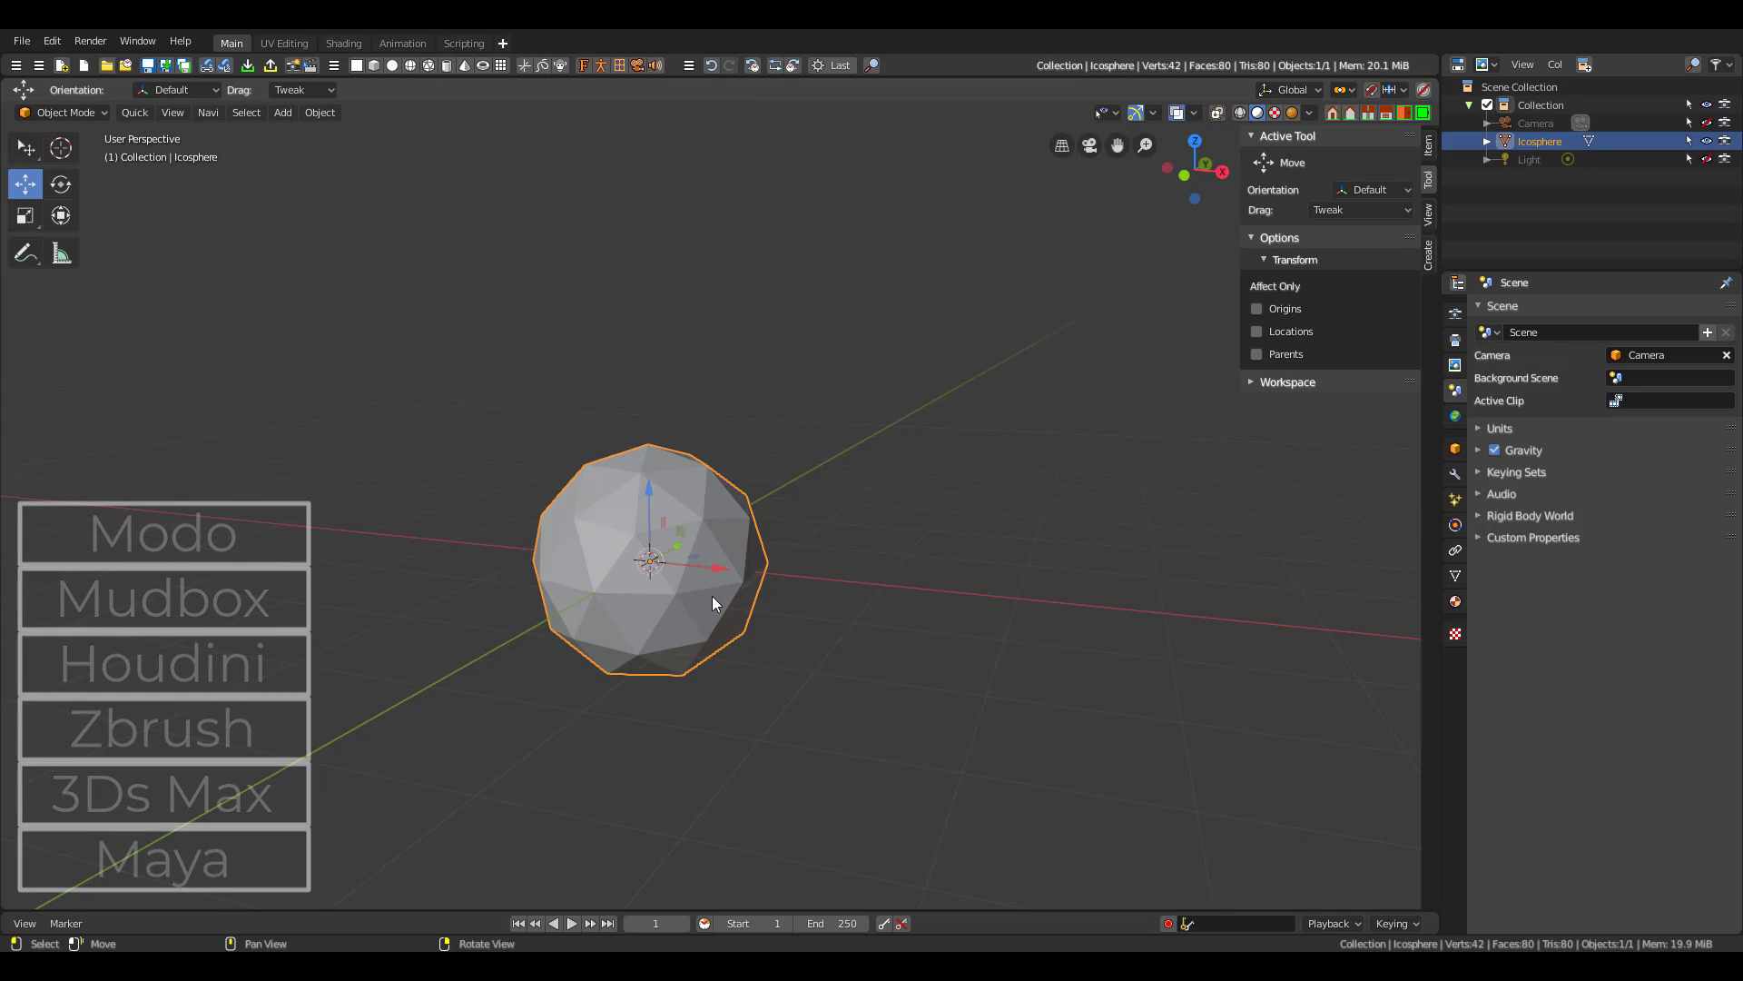
key(e)
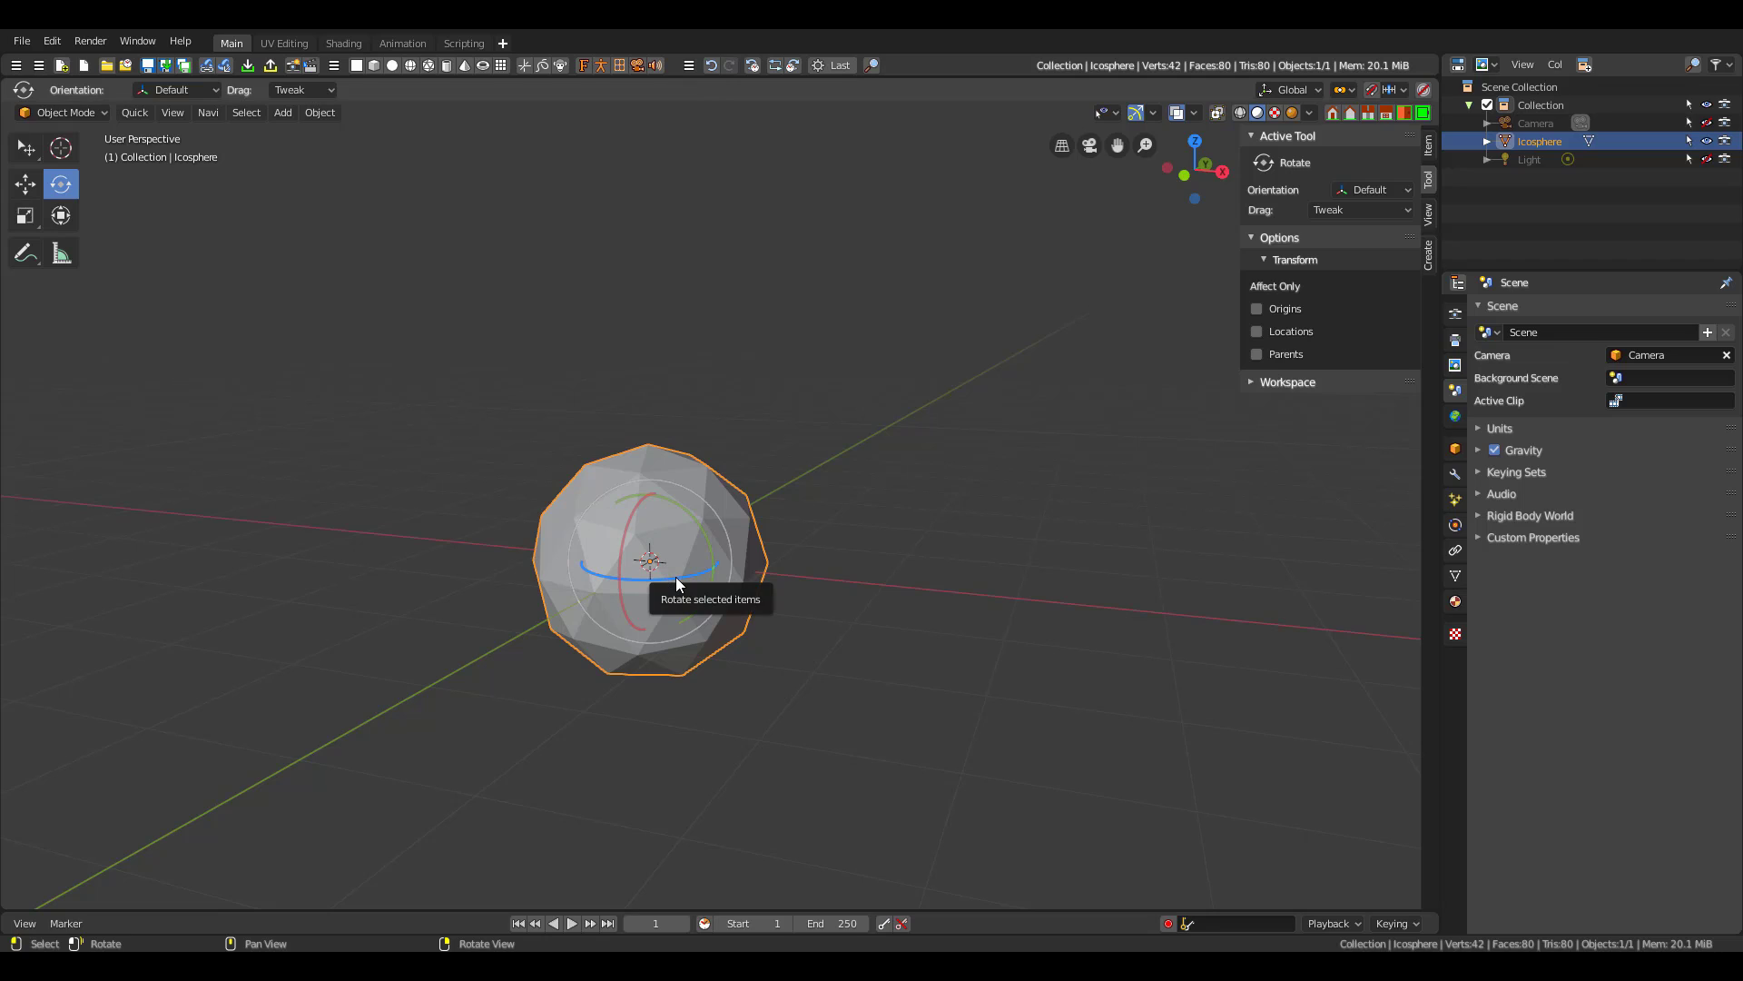
key(r)
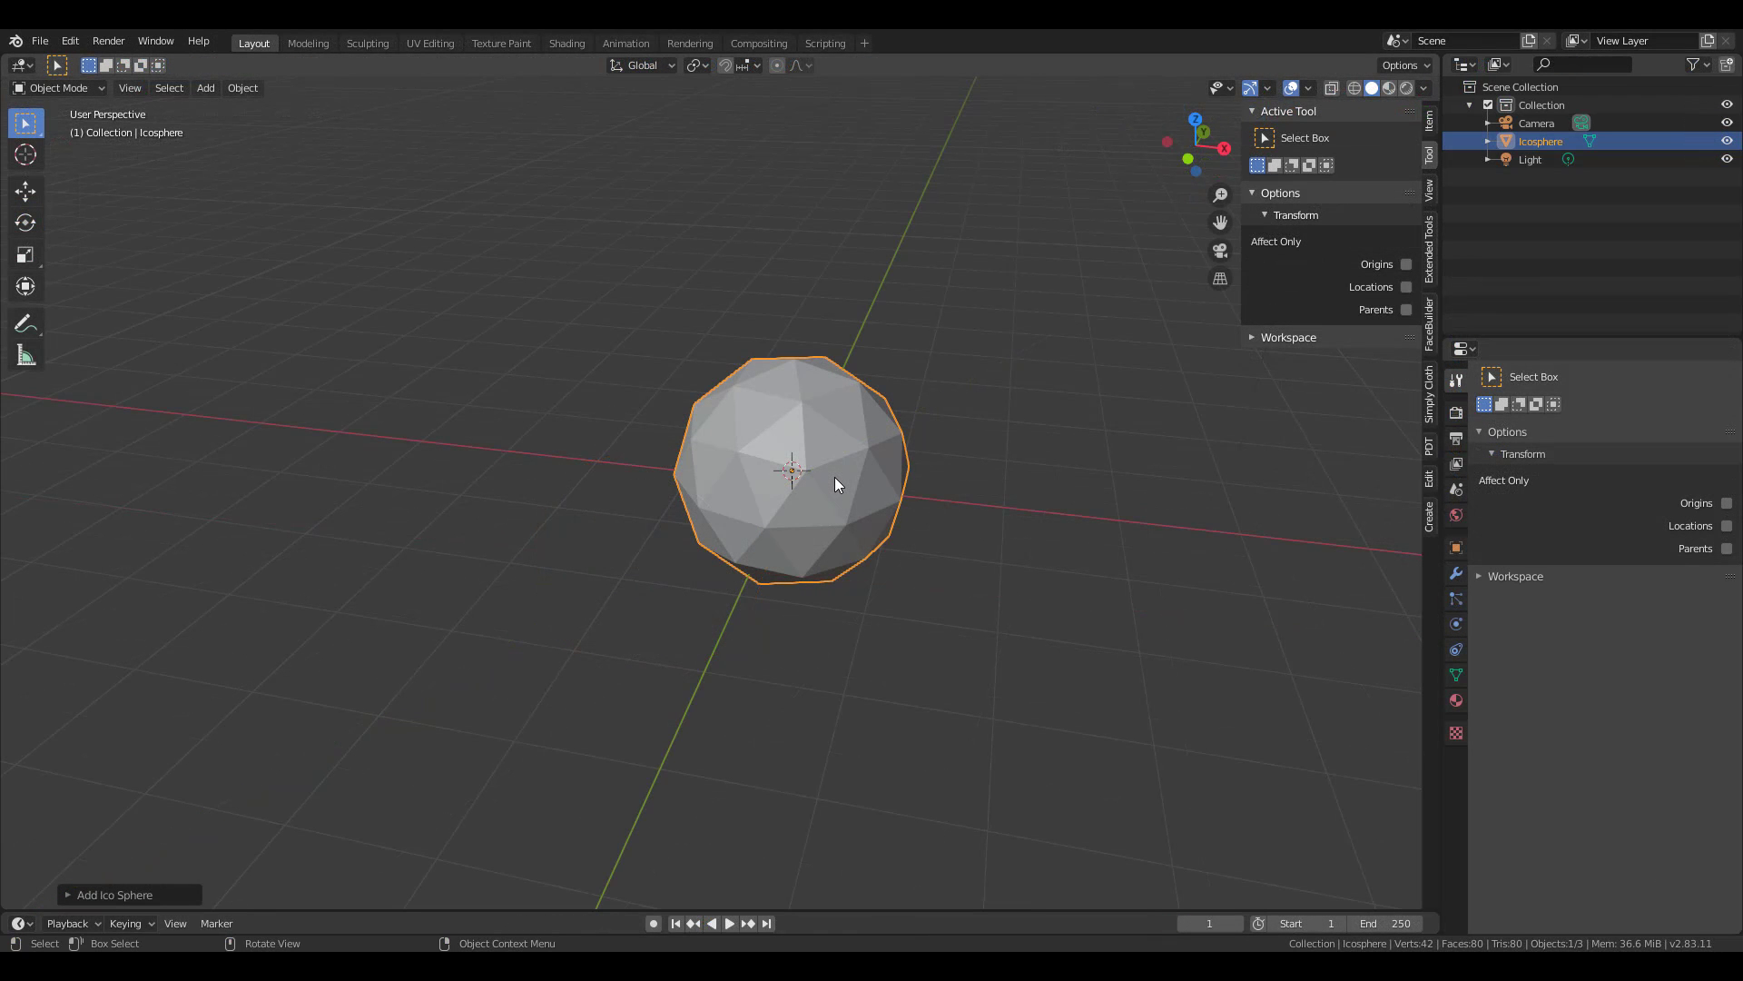
Try Blender-style G and S transforms on the icosphere, cancelling the resize to keep its size
key(g)
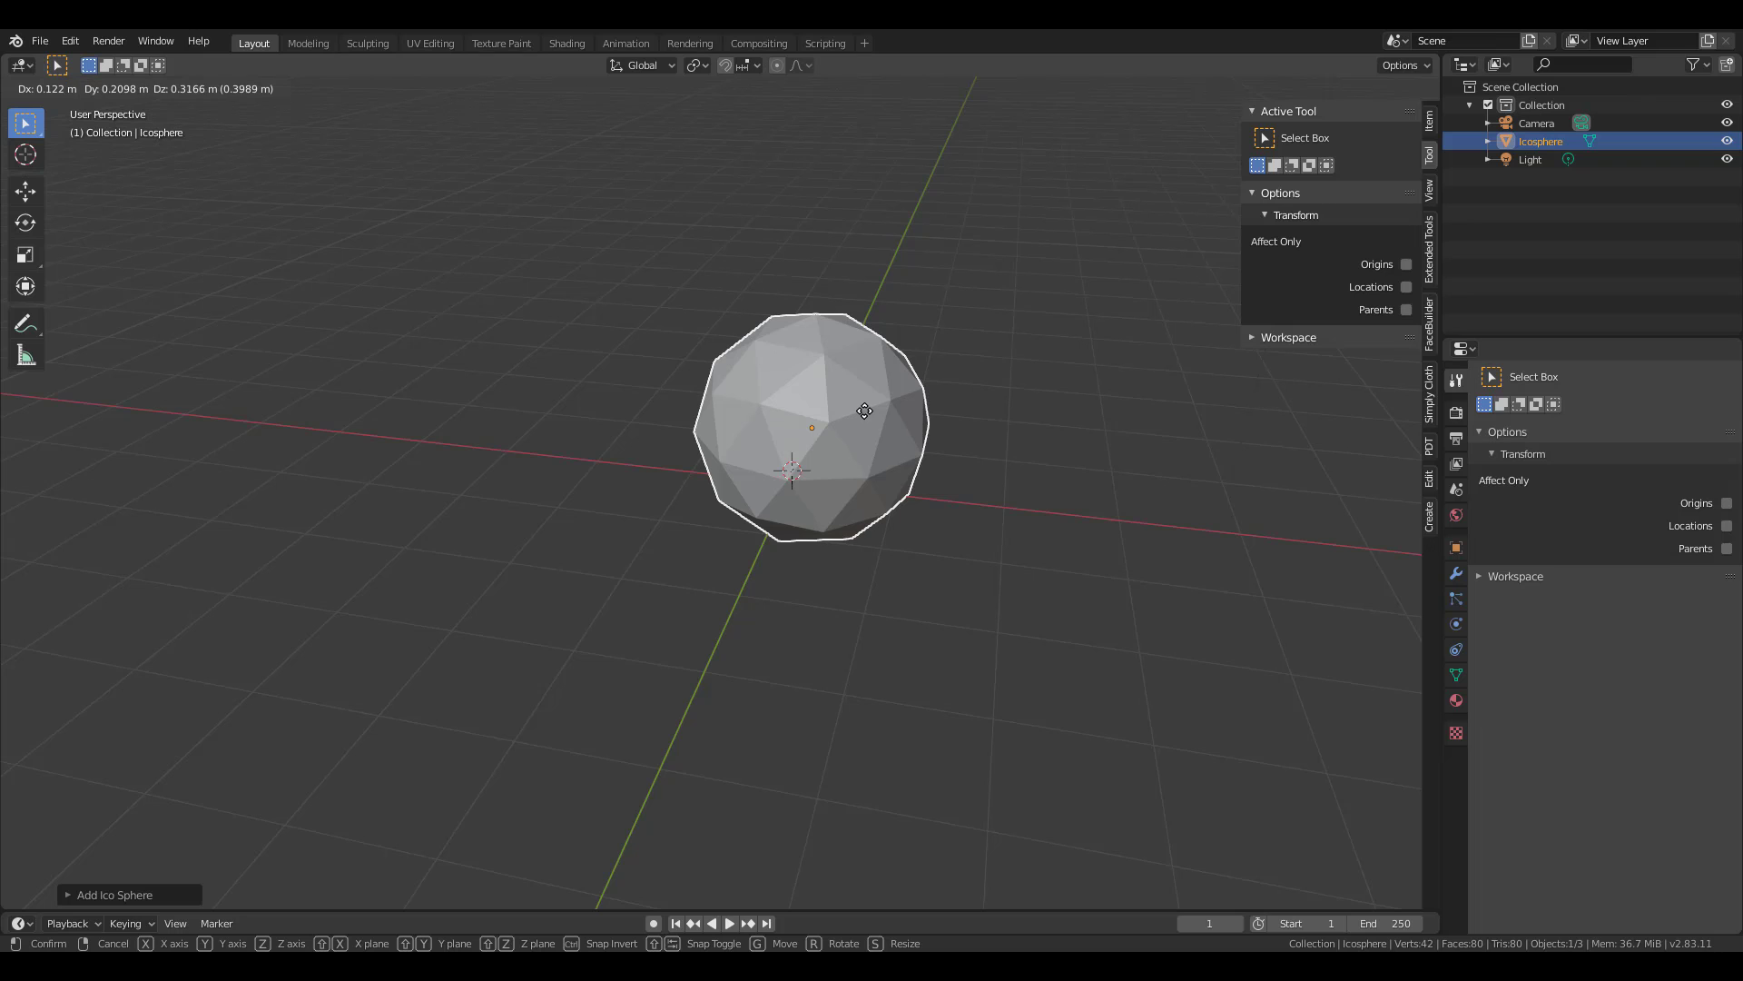
key(s)
click(914, 466)
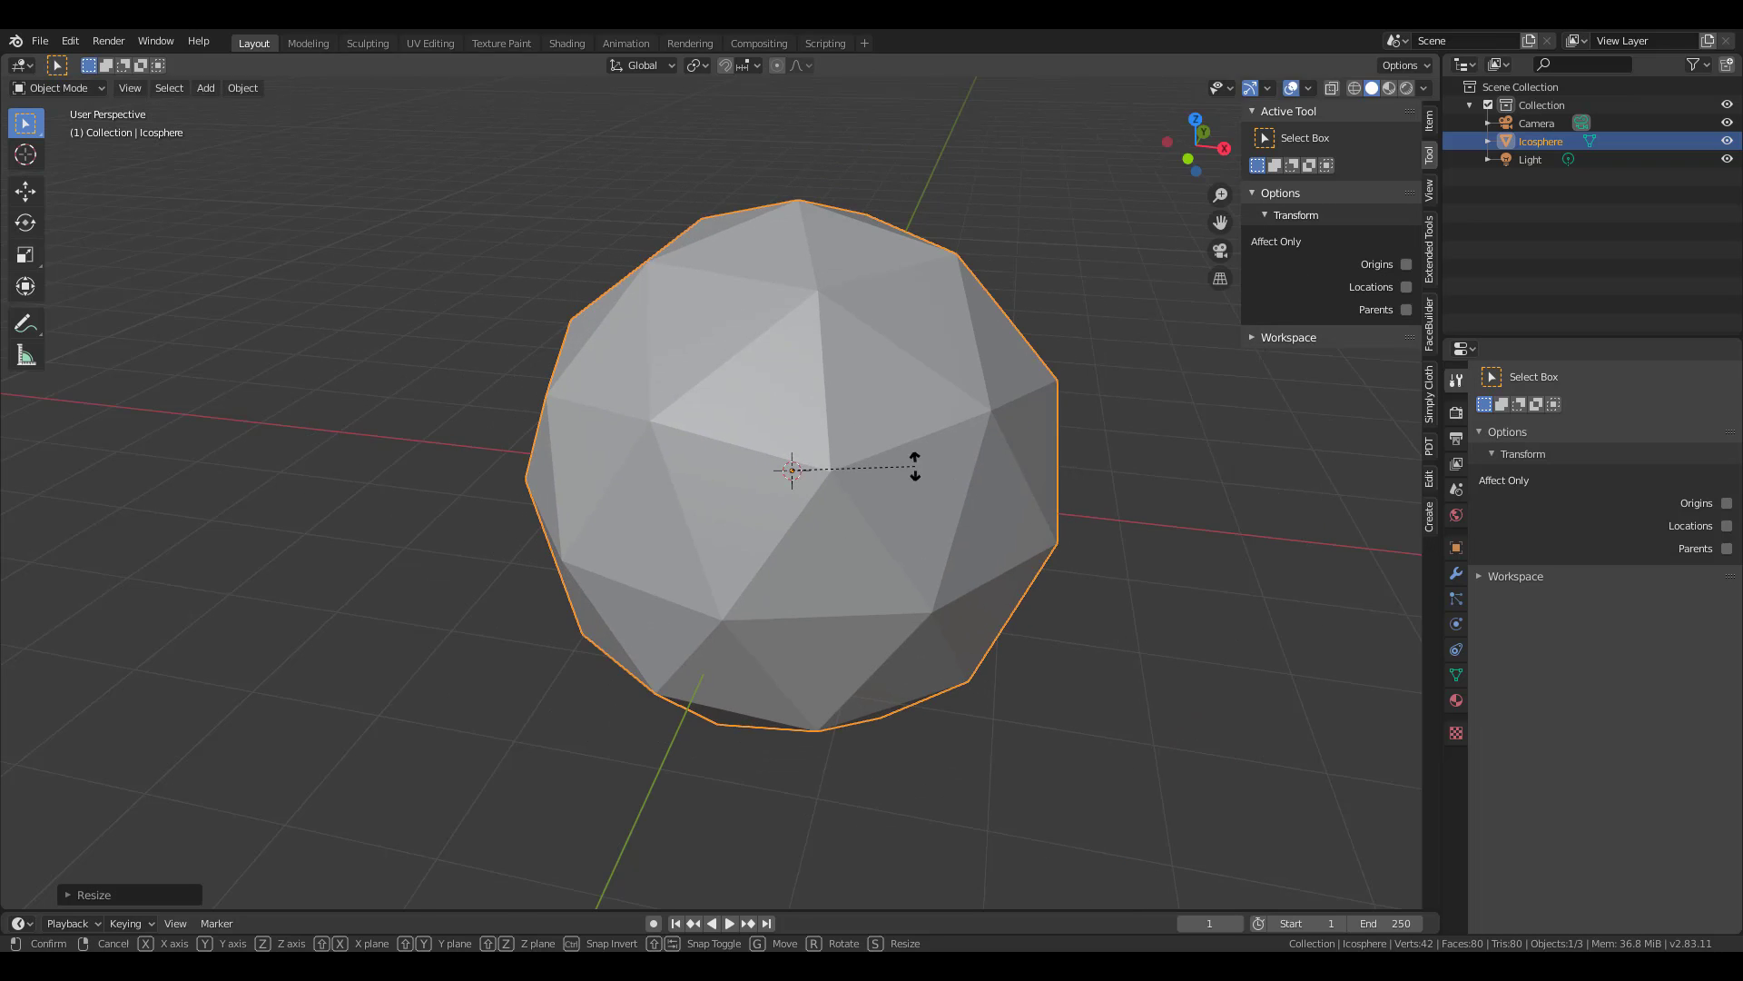
right_click(1062, 487)
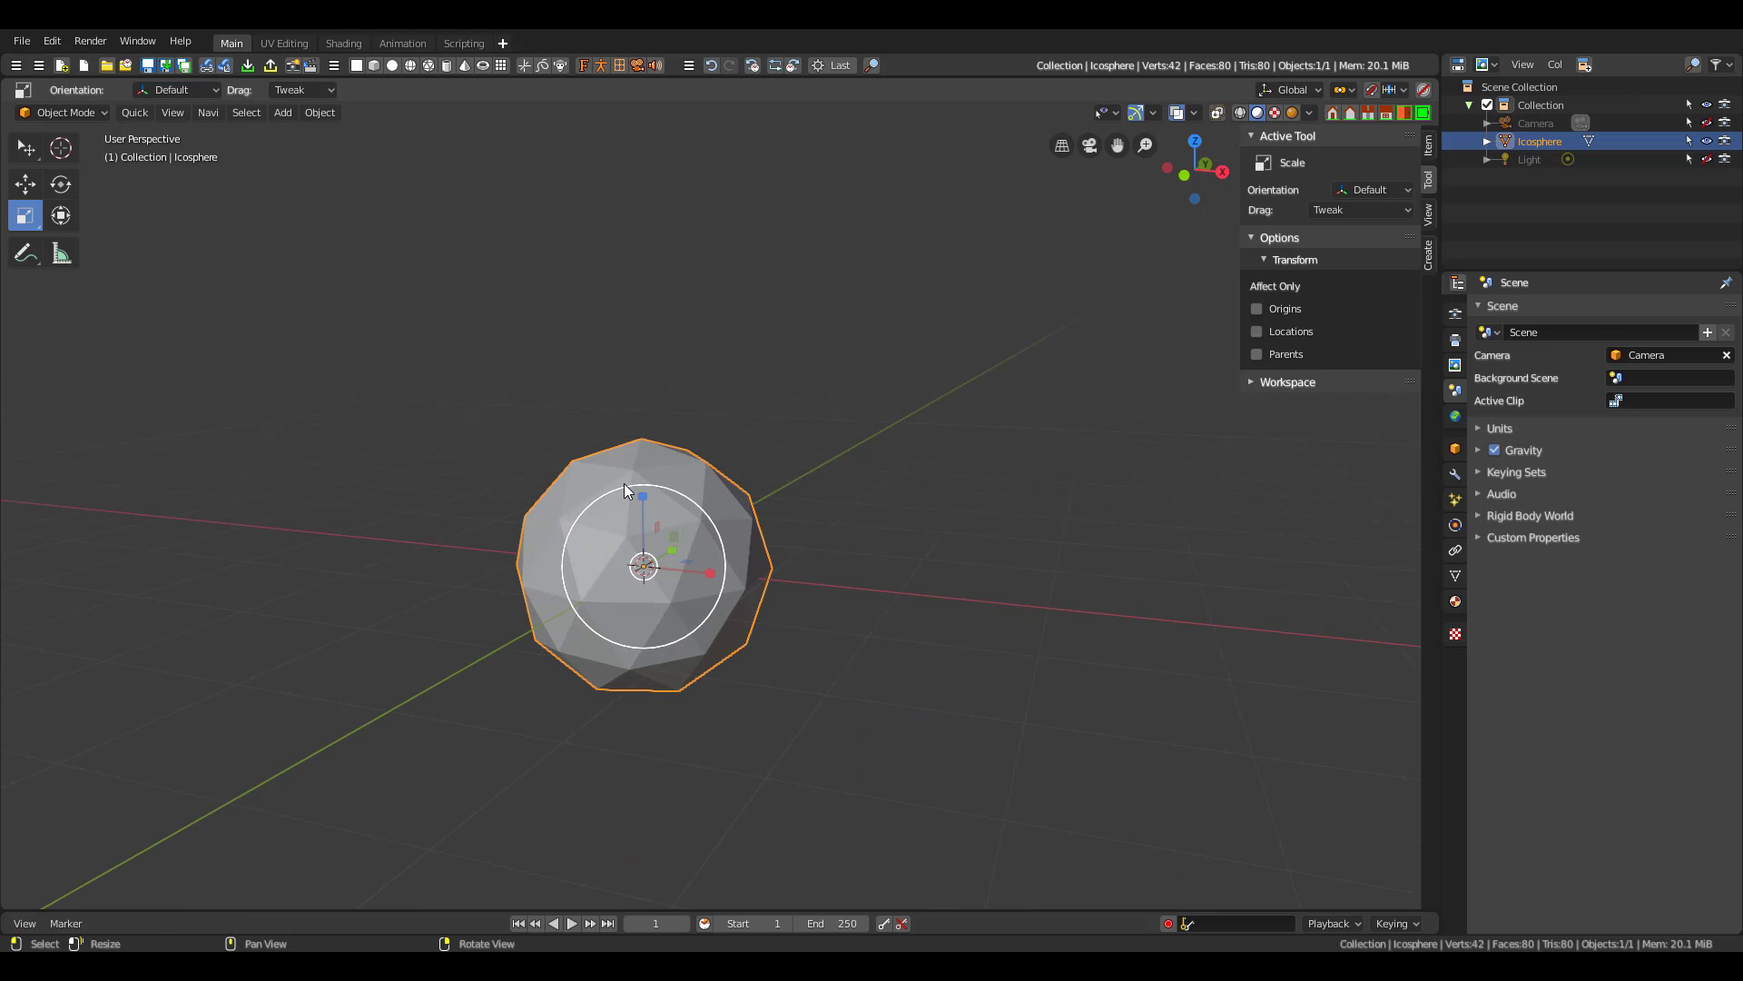
scroll(624, 484, up, 4)
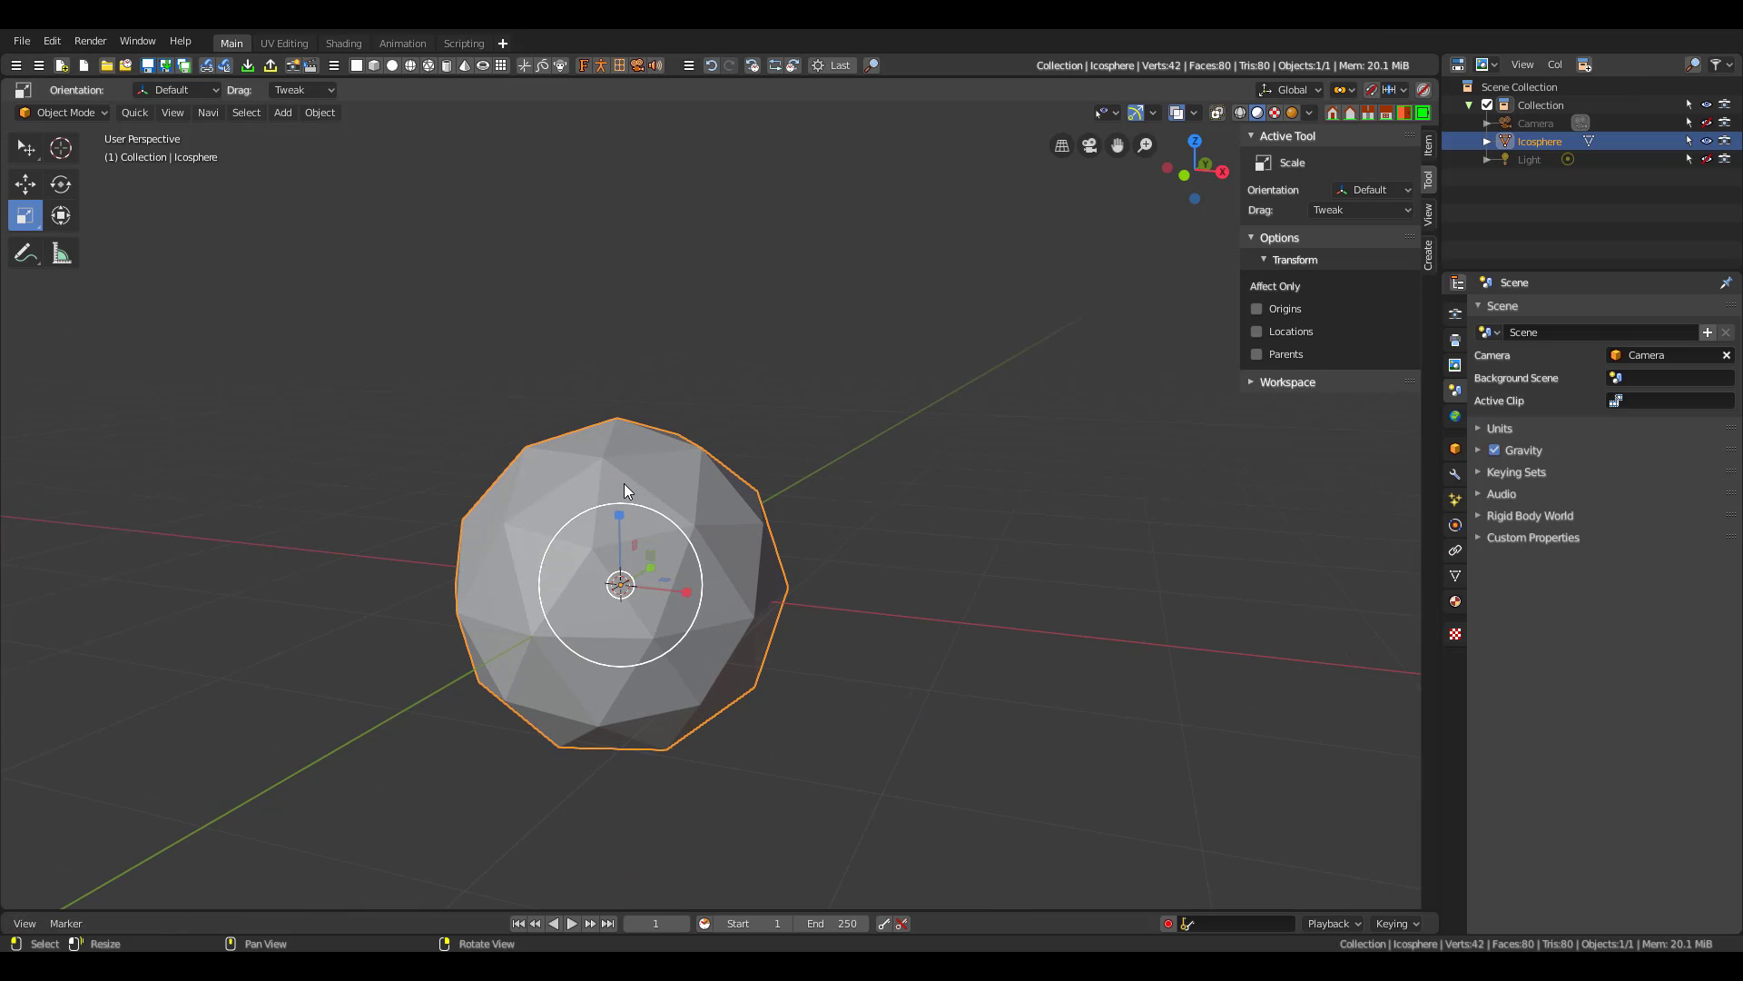
scroll(623, 483, down, 4)
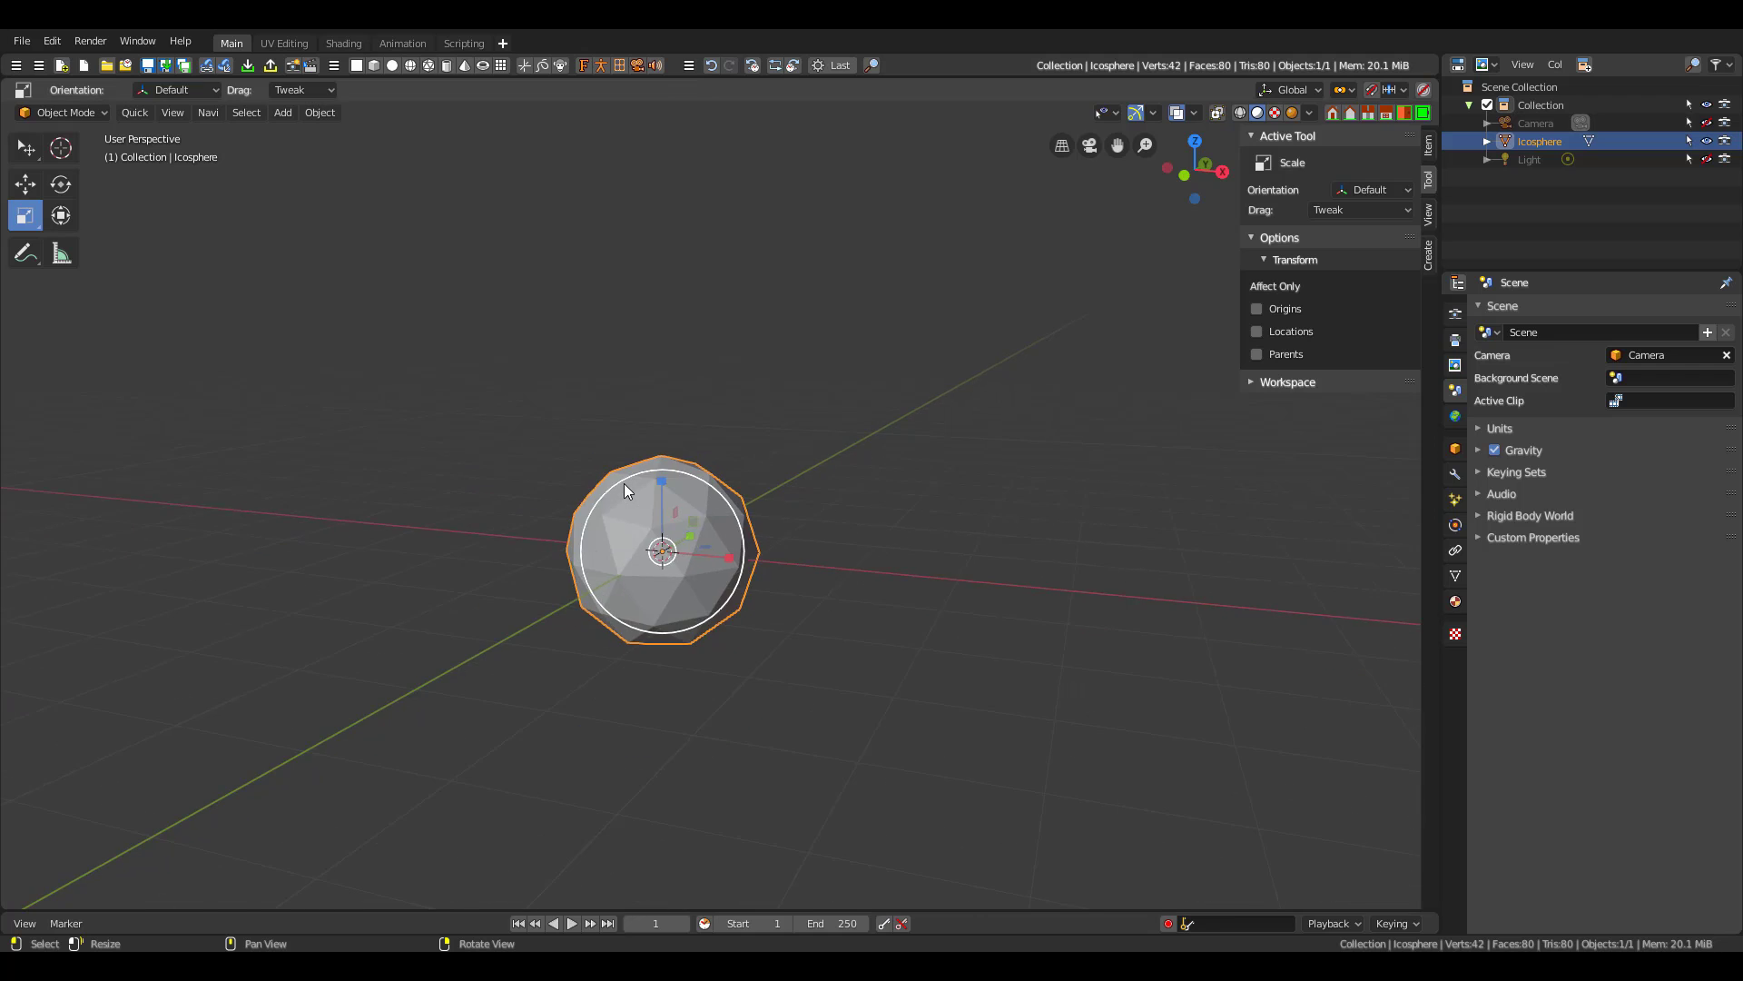
scroll(624, 483, up, 3)
scroll(623, 483, down, 4)
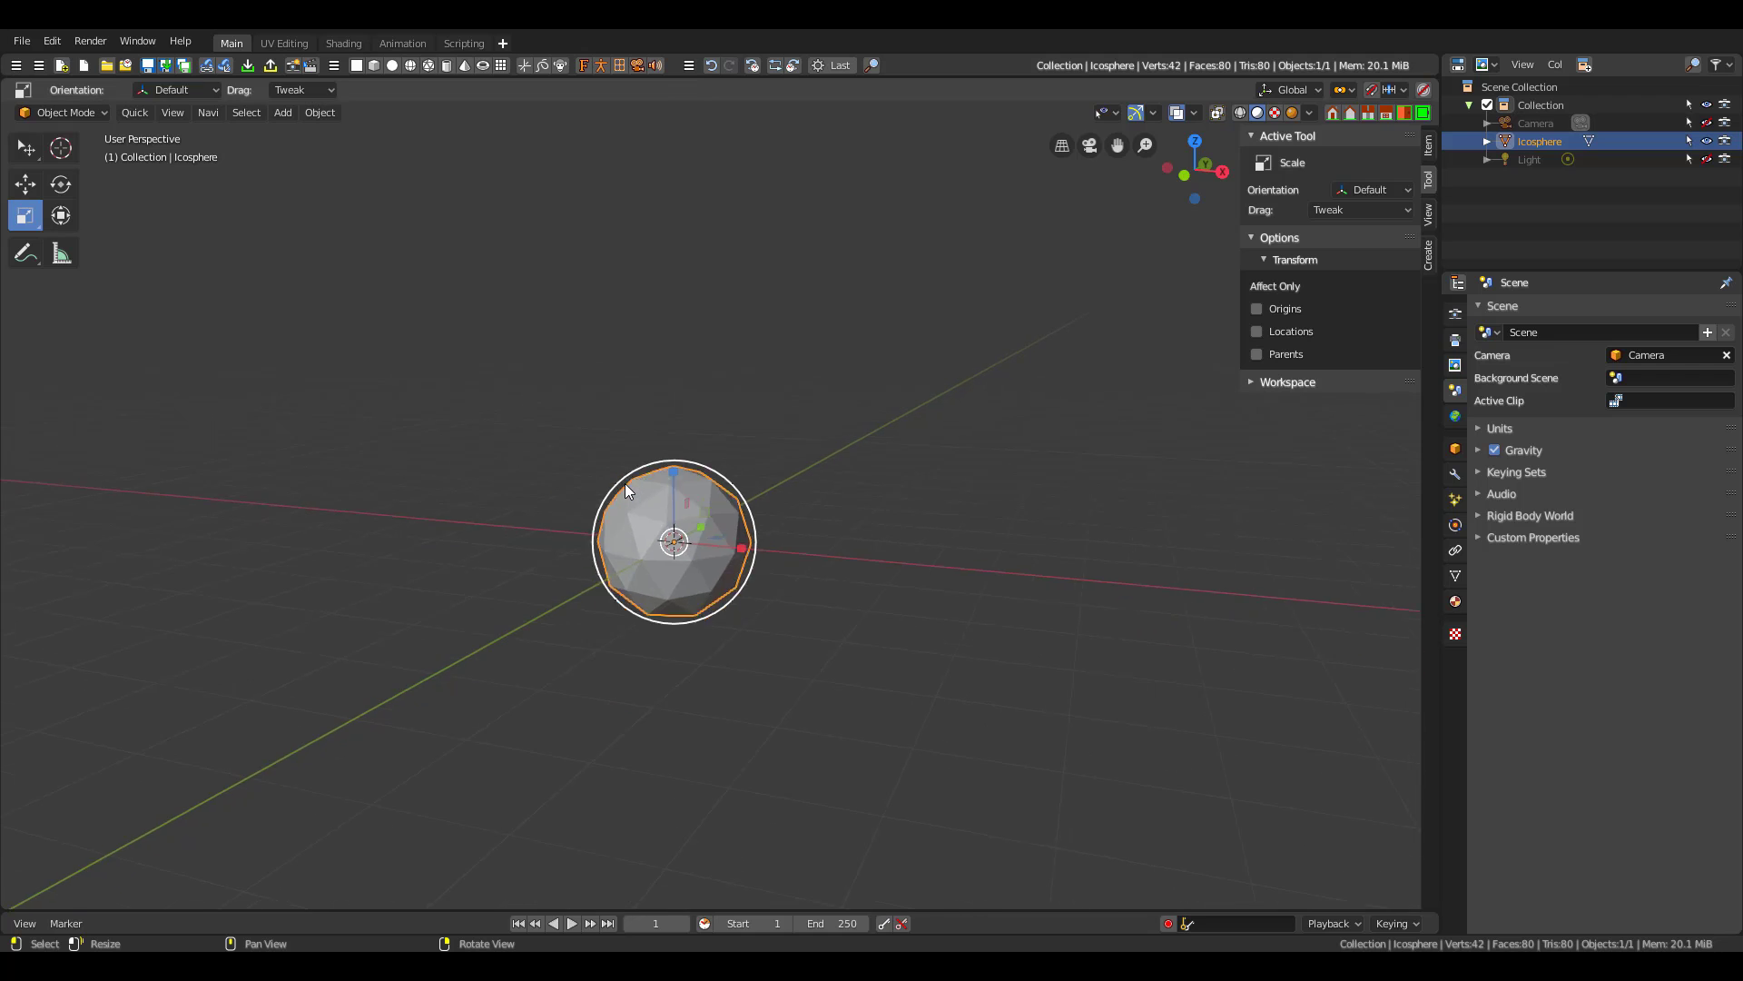
scroll(625, 483, up, 1)
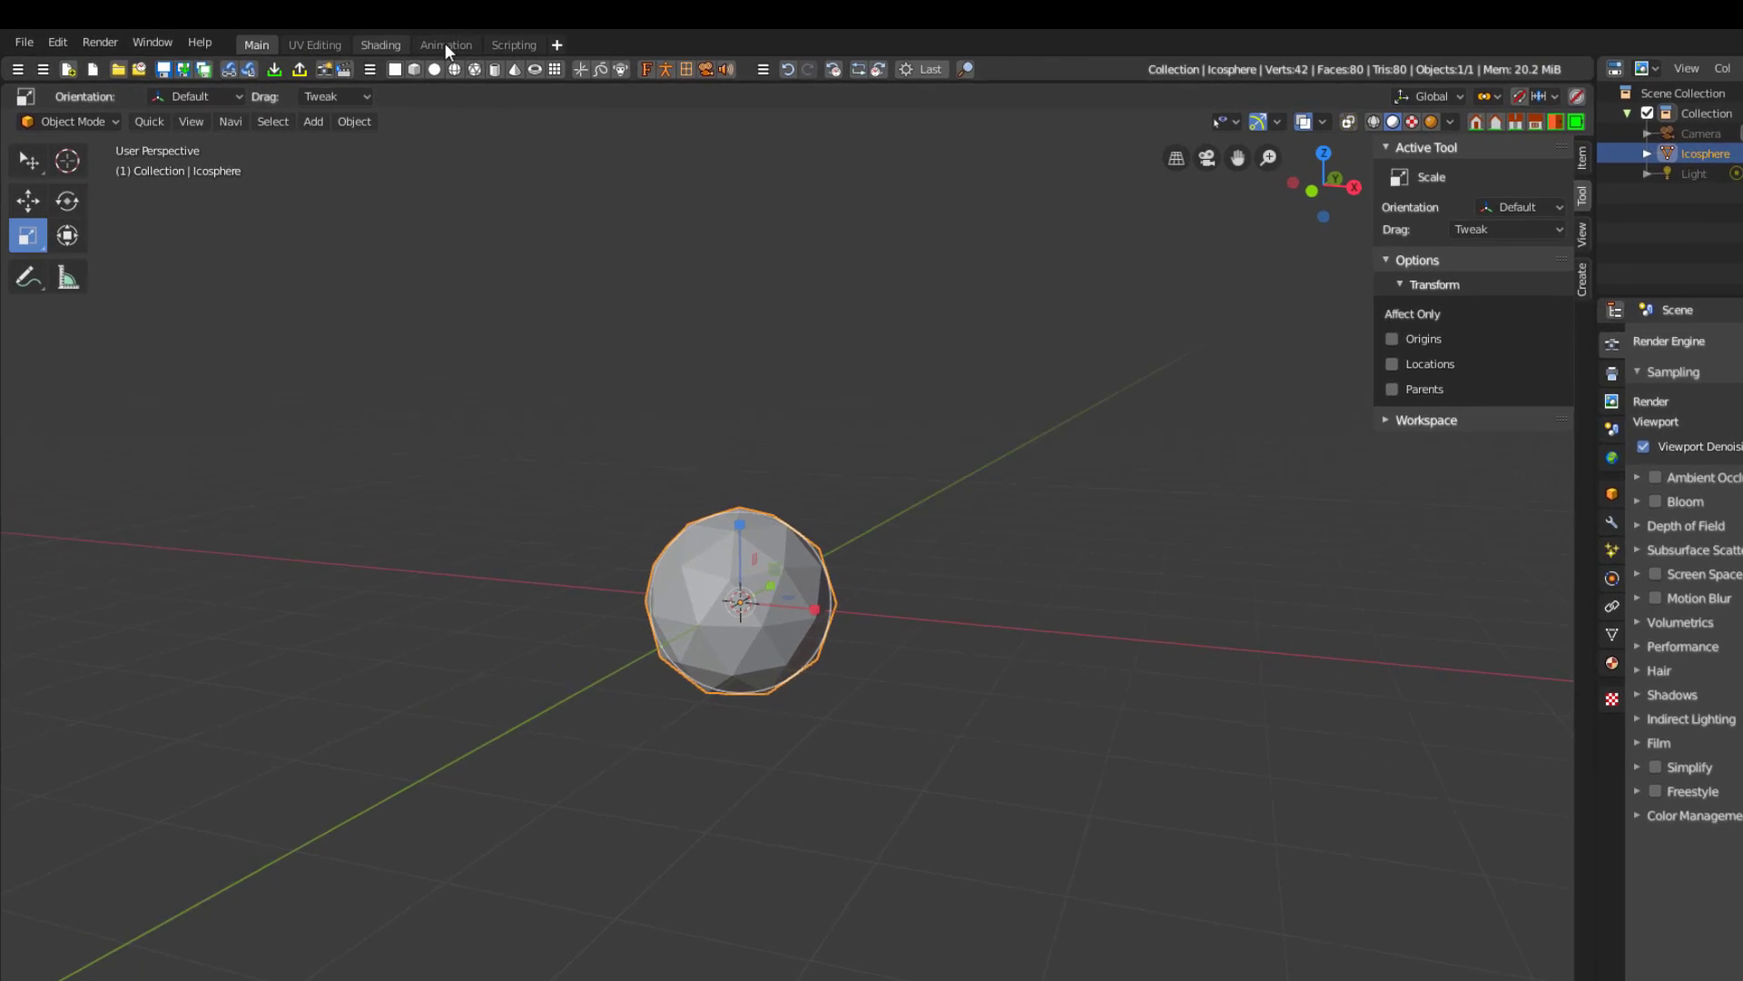
Check the interaction modes, deselect the icosphere, and add the Sculpting > Sculpting workspace
click(144, 160)
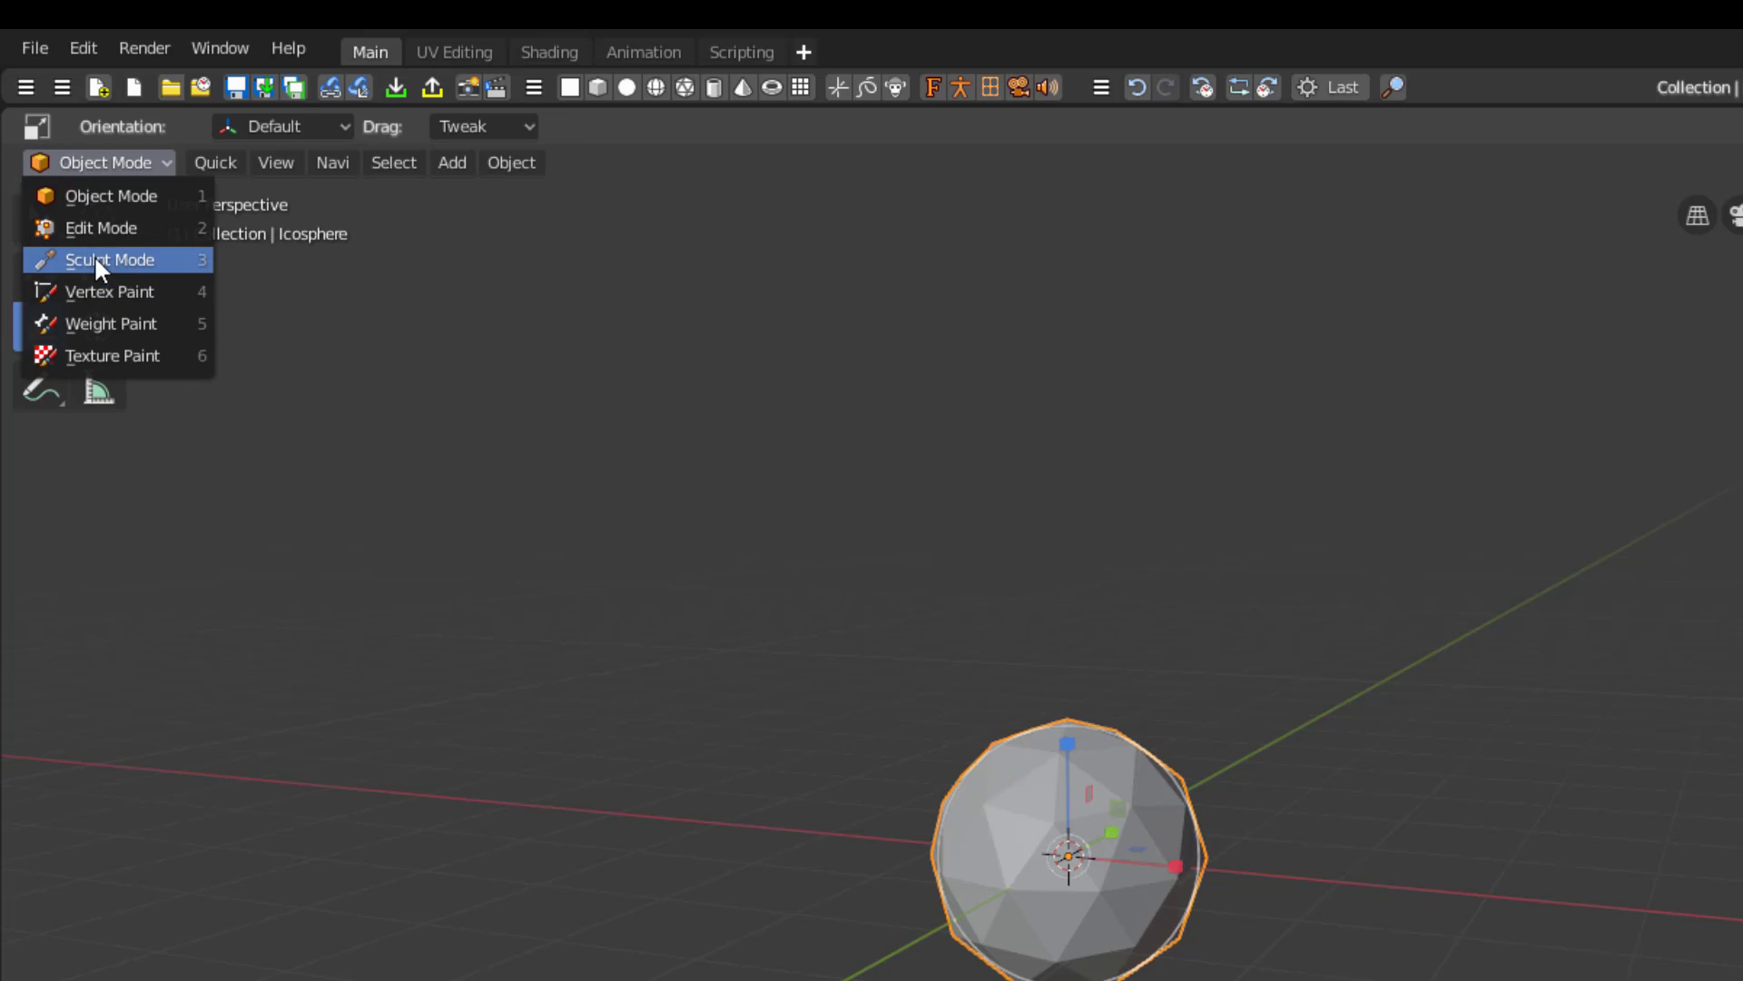
click(685, 323)
click(804, 51)
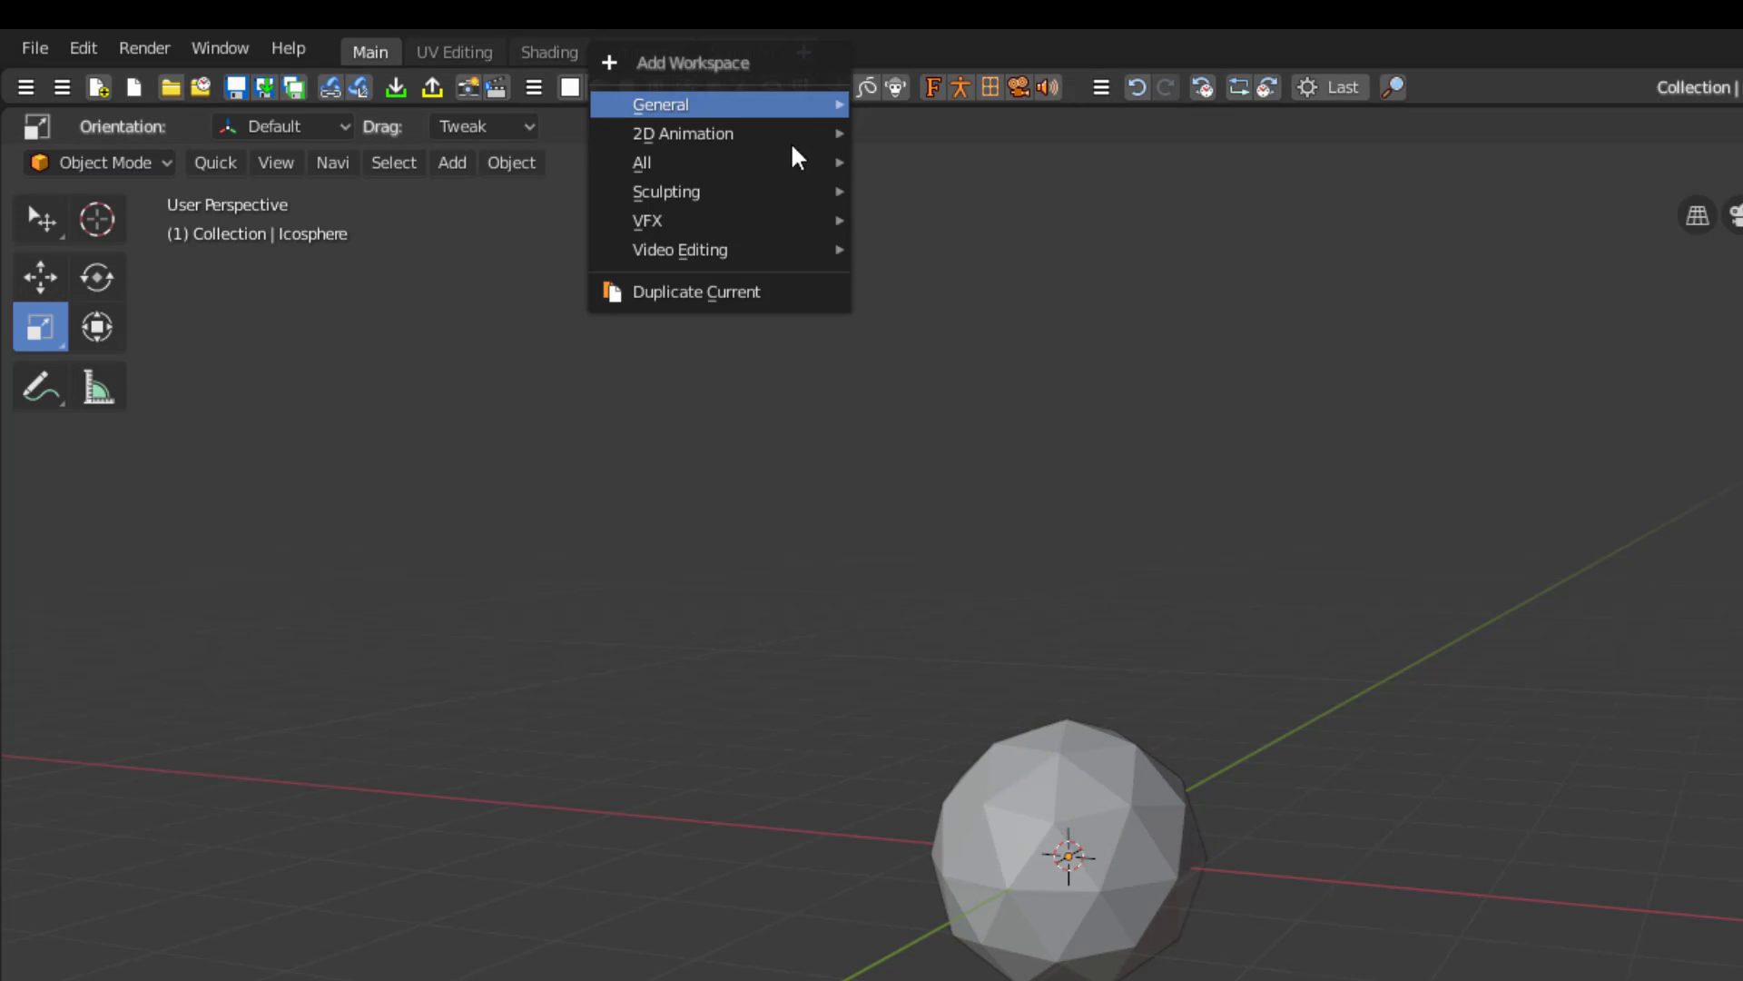
mouse_move(839, 109)
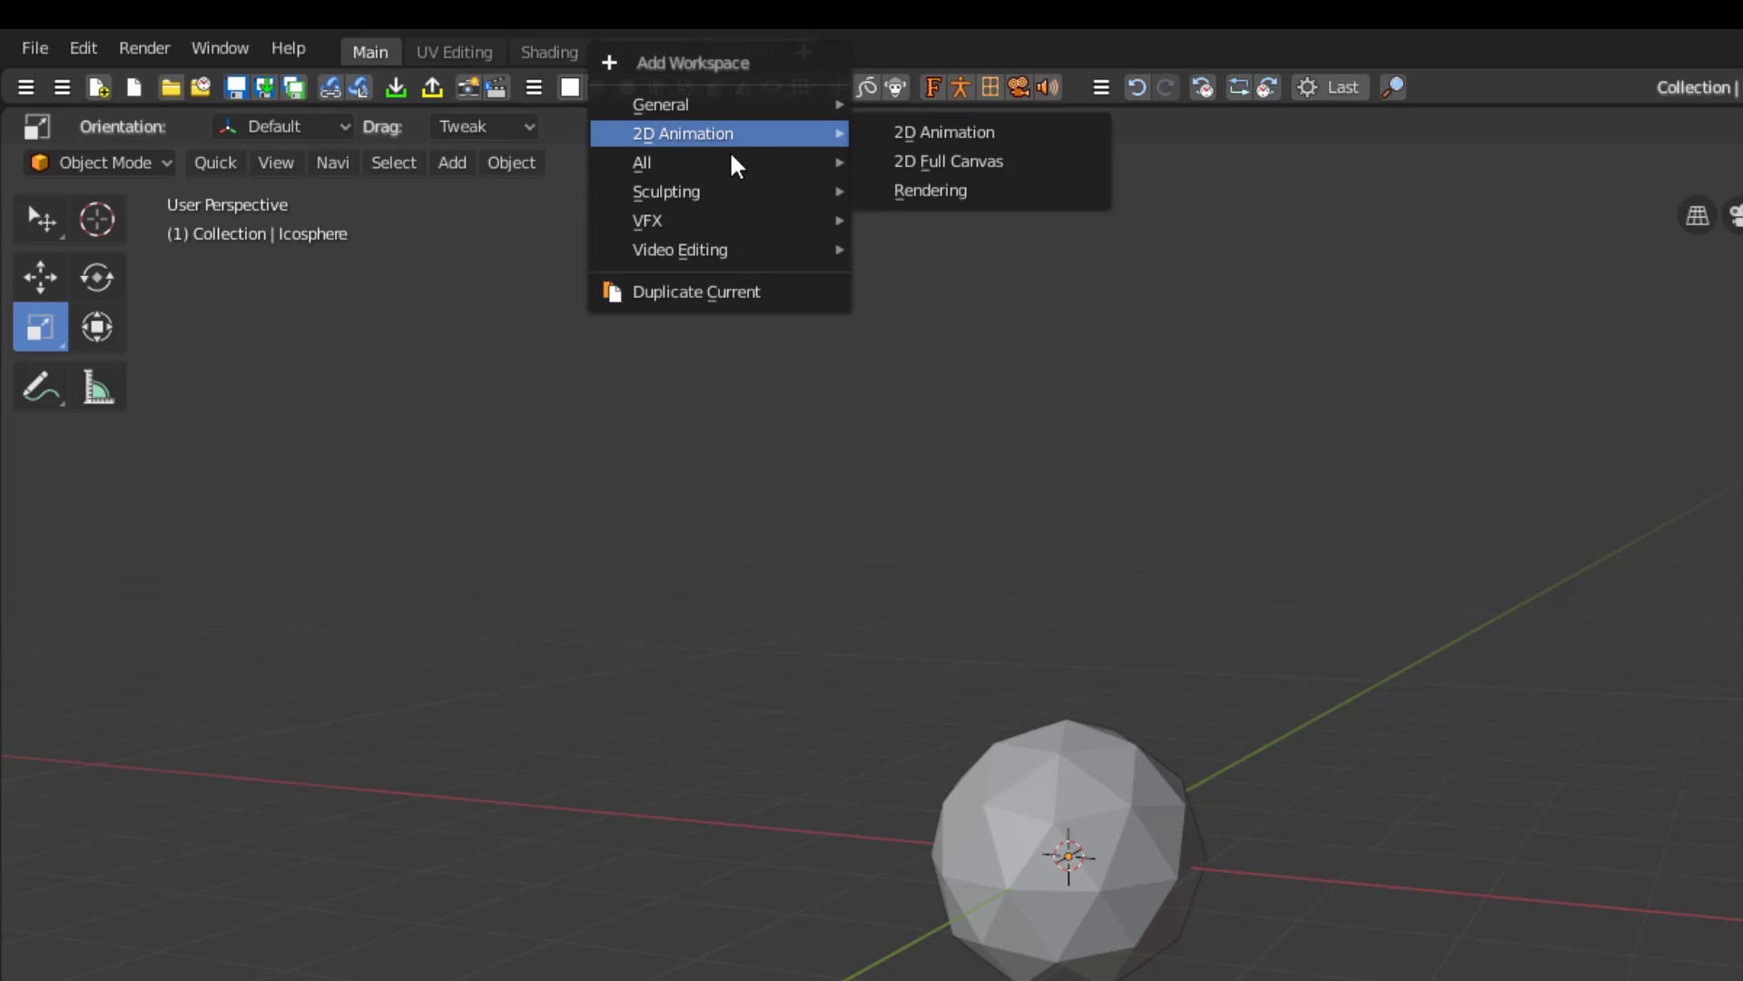
mouse_move(853, 192)
click(945, 187)
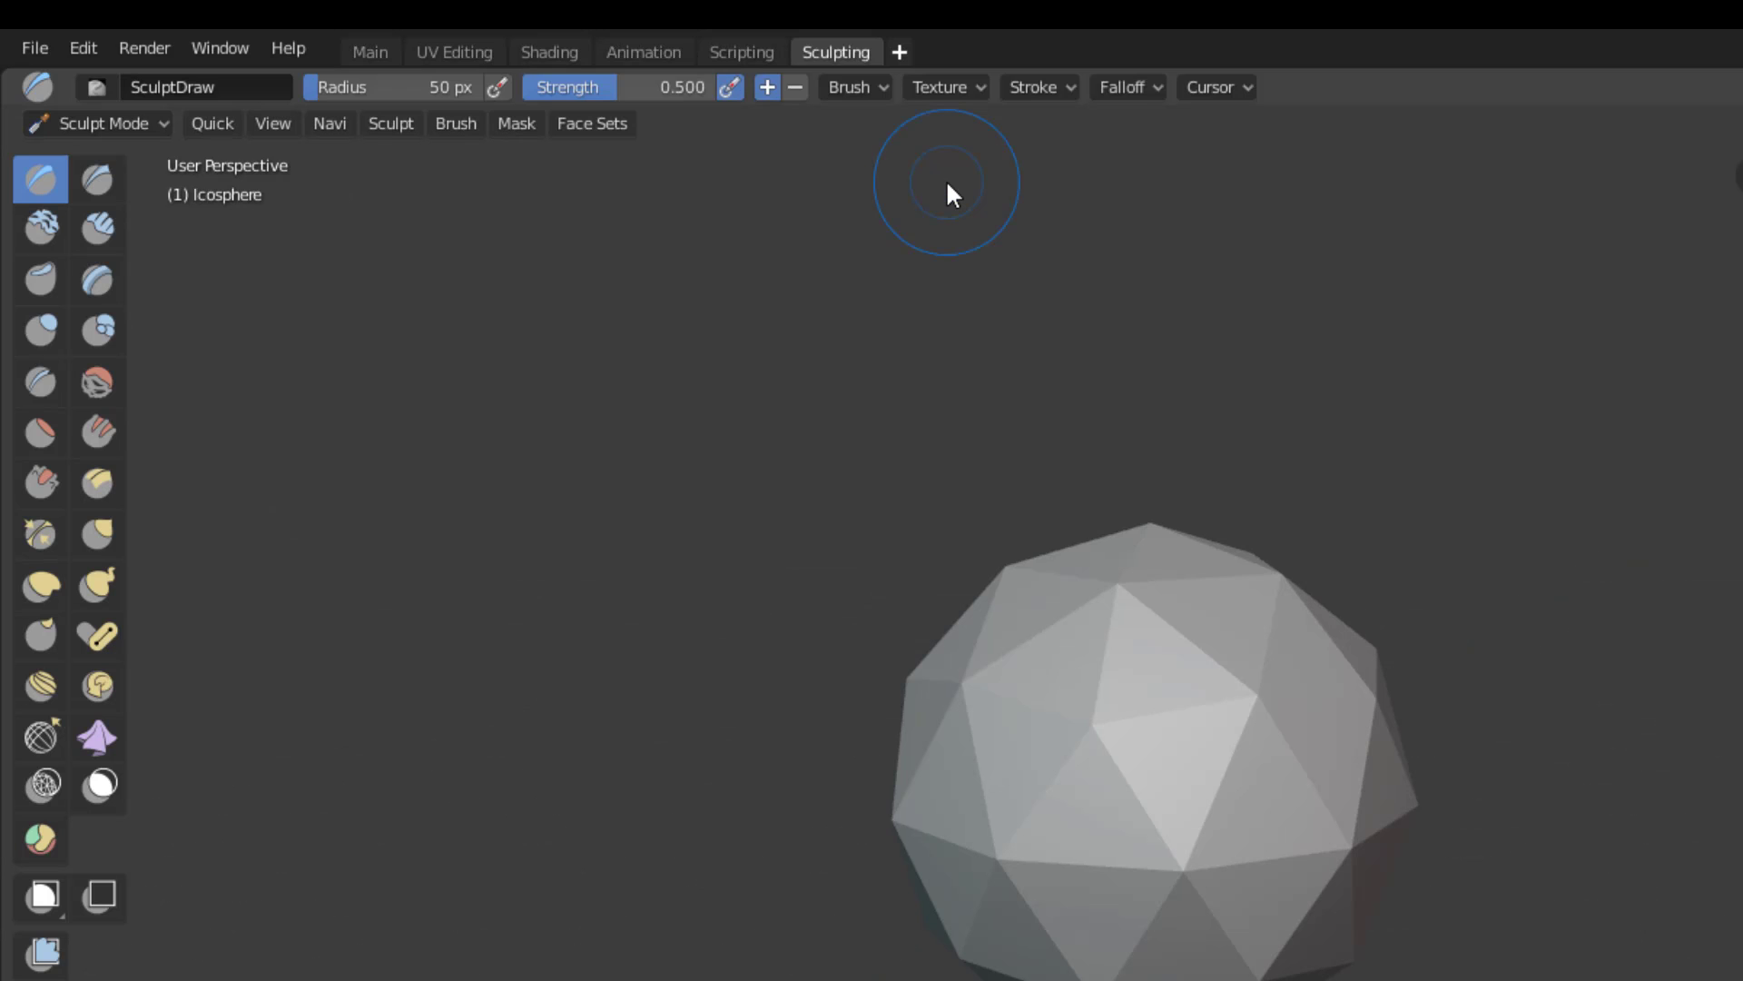
scroll(1155, 716, up, 6)
scroll(1151, 720, down, 4)
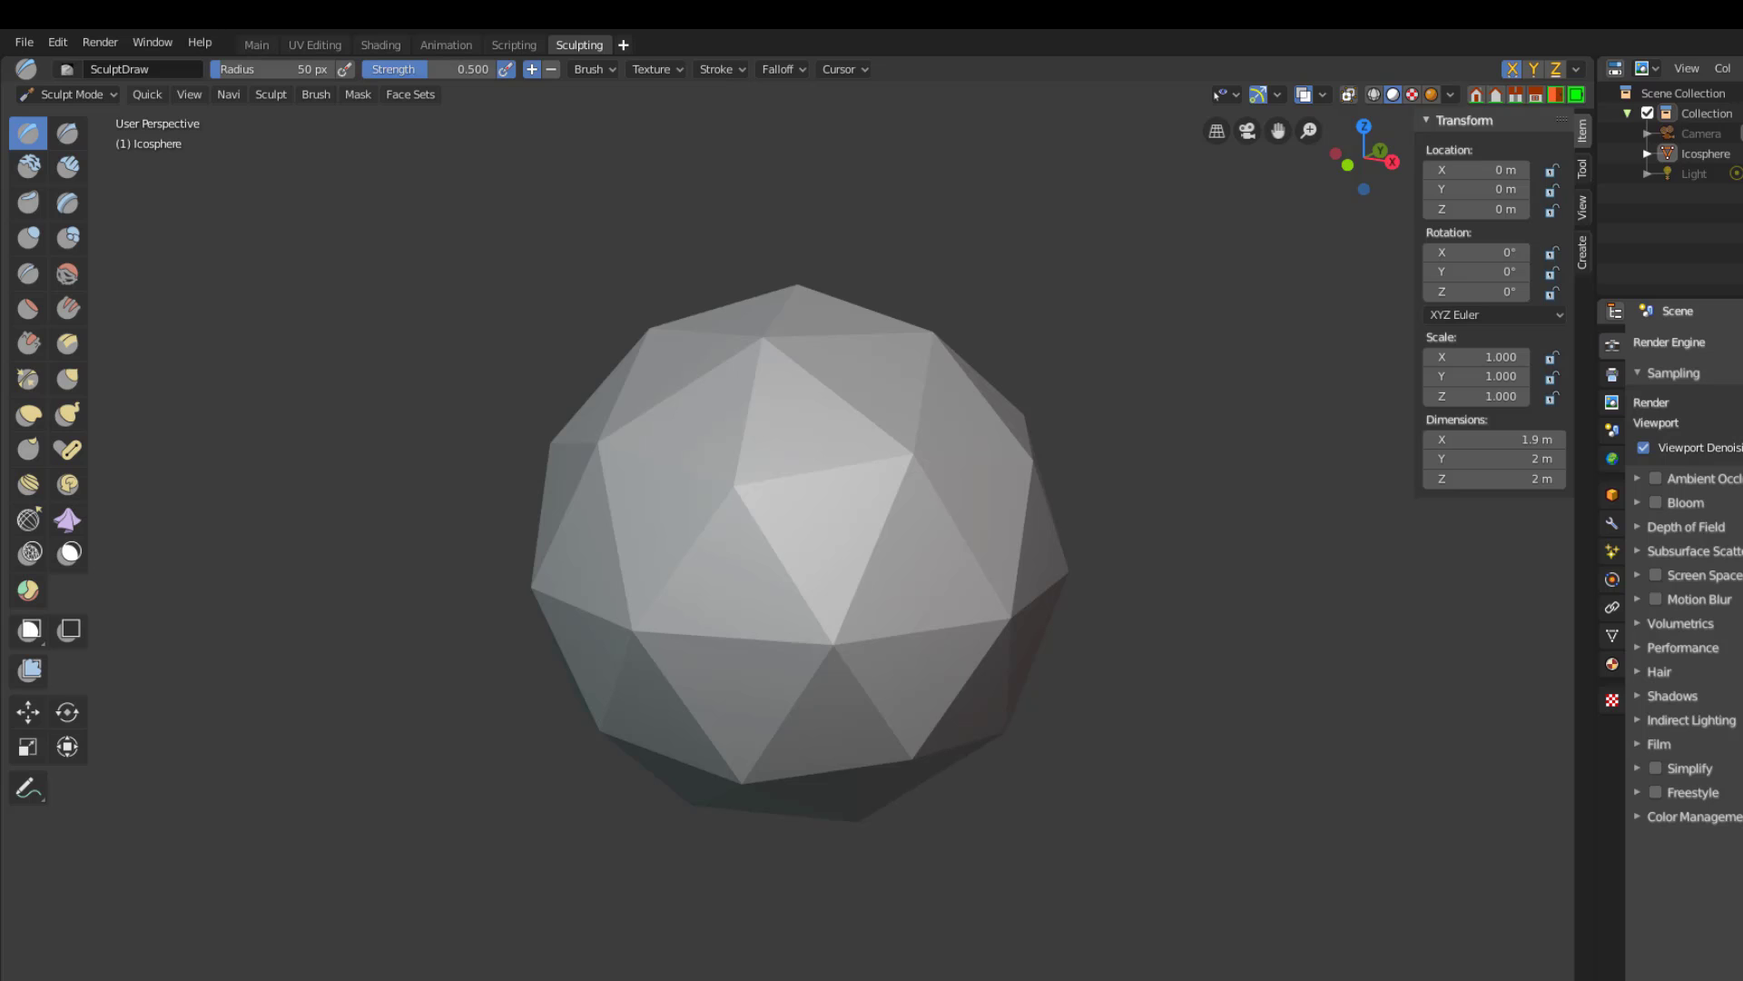
Bring the bforartists2_200 folder window into view, open its 2.83 subfolder, then return up
drag(1741, 570, 1159, 327)
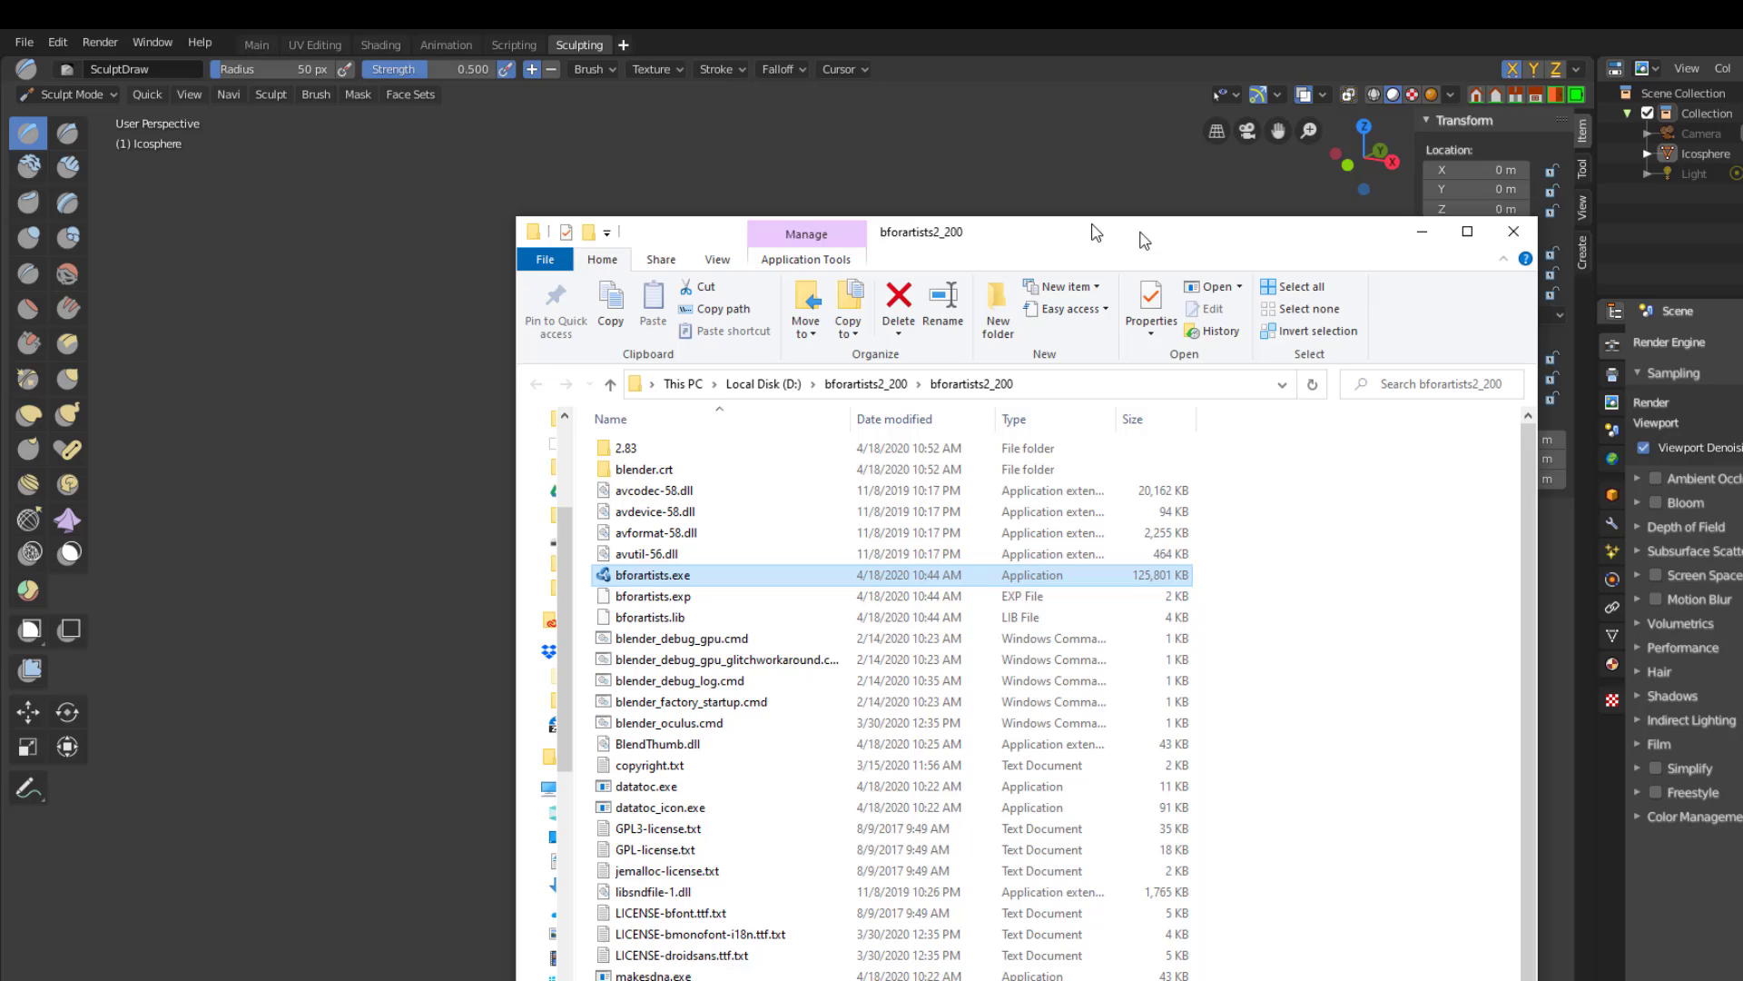
drag(1095, 233, 1080, 230)
click(590, 447)
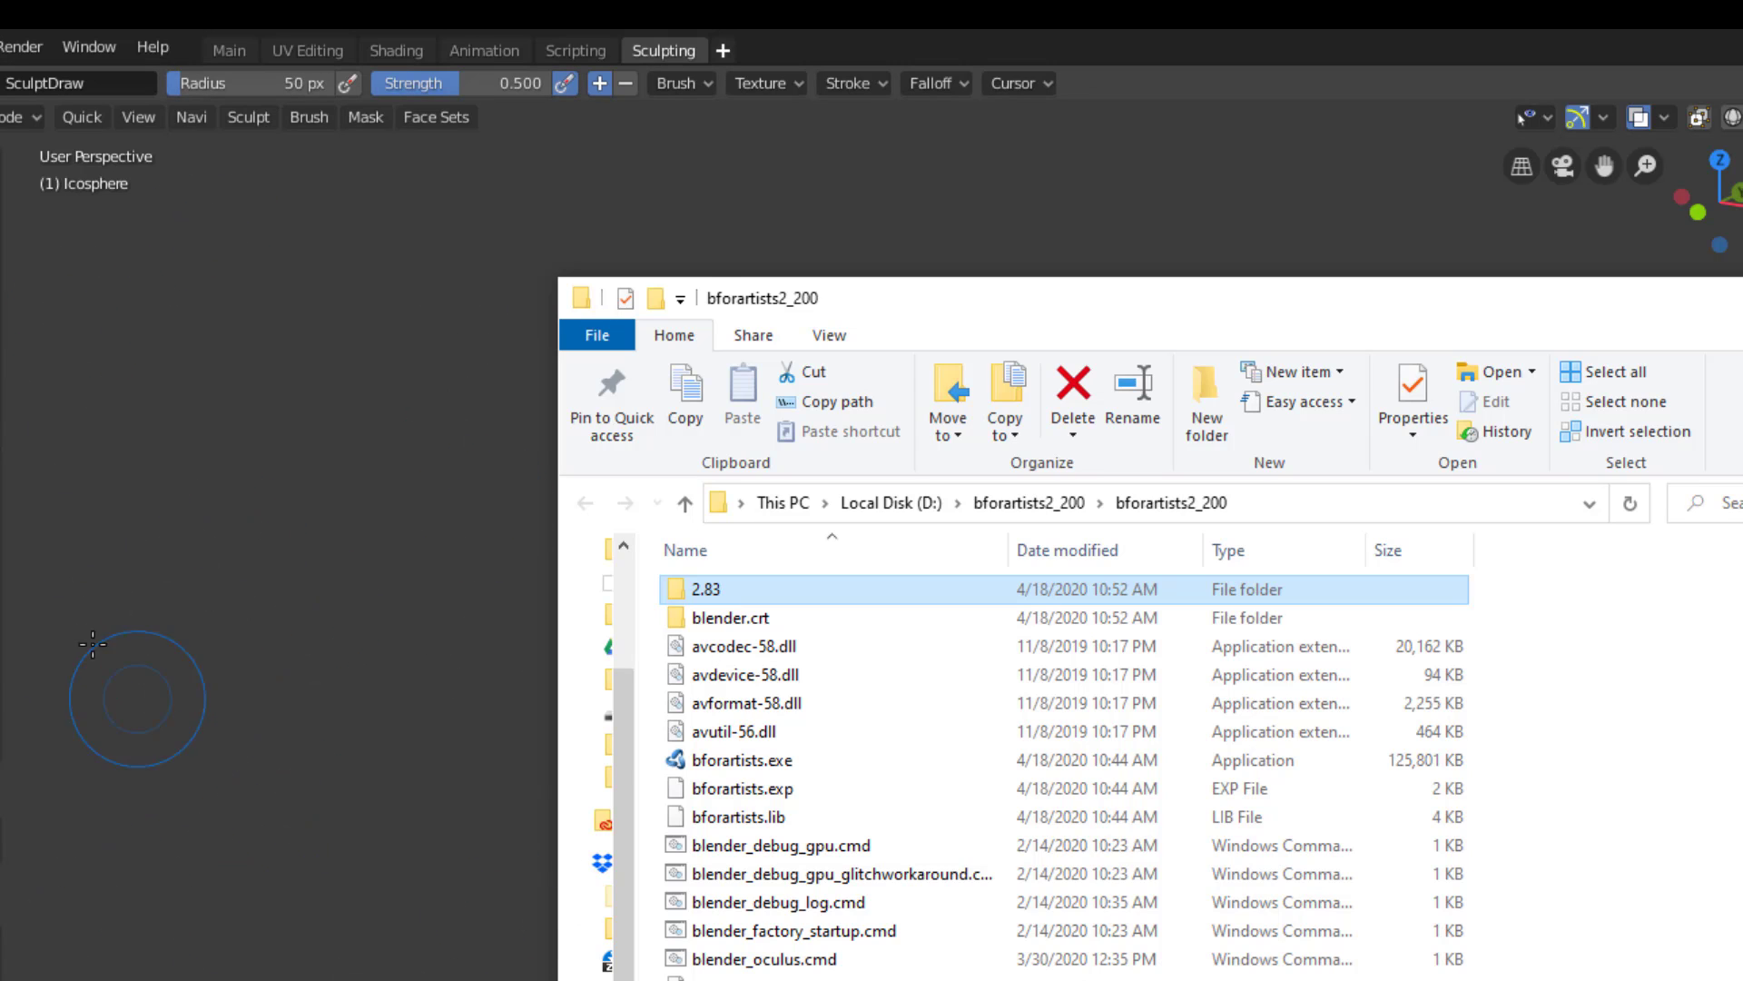
double_click(759, 596)
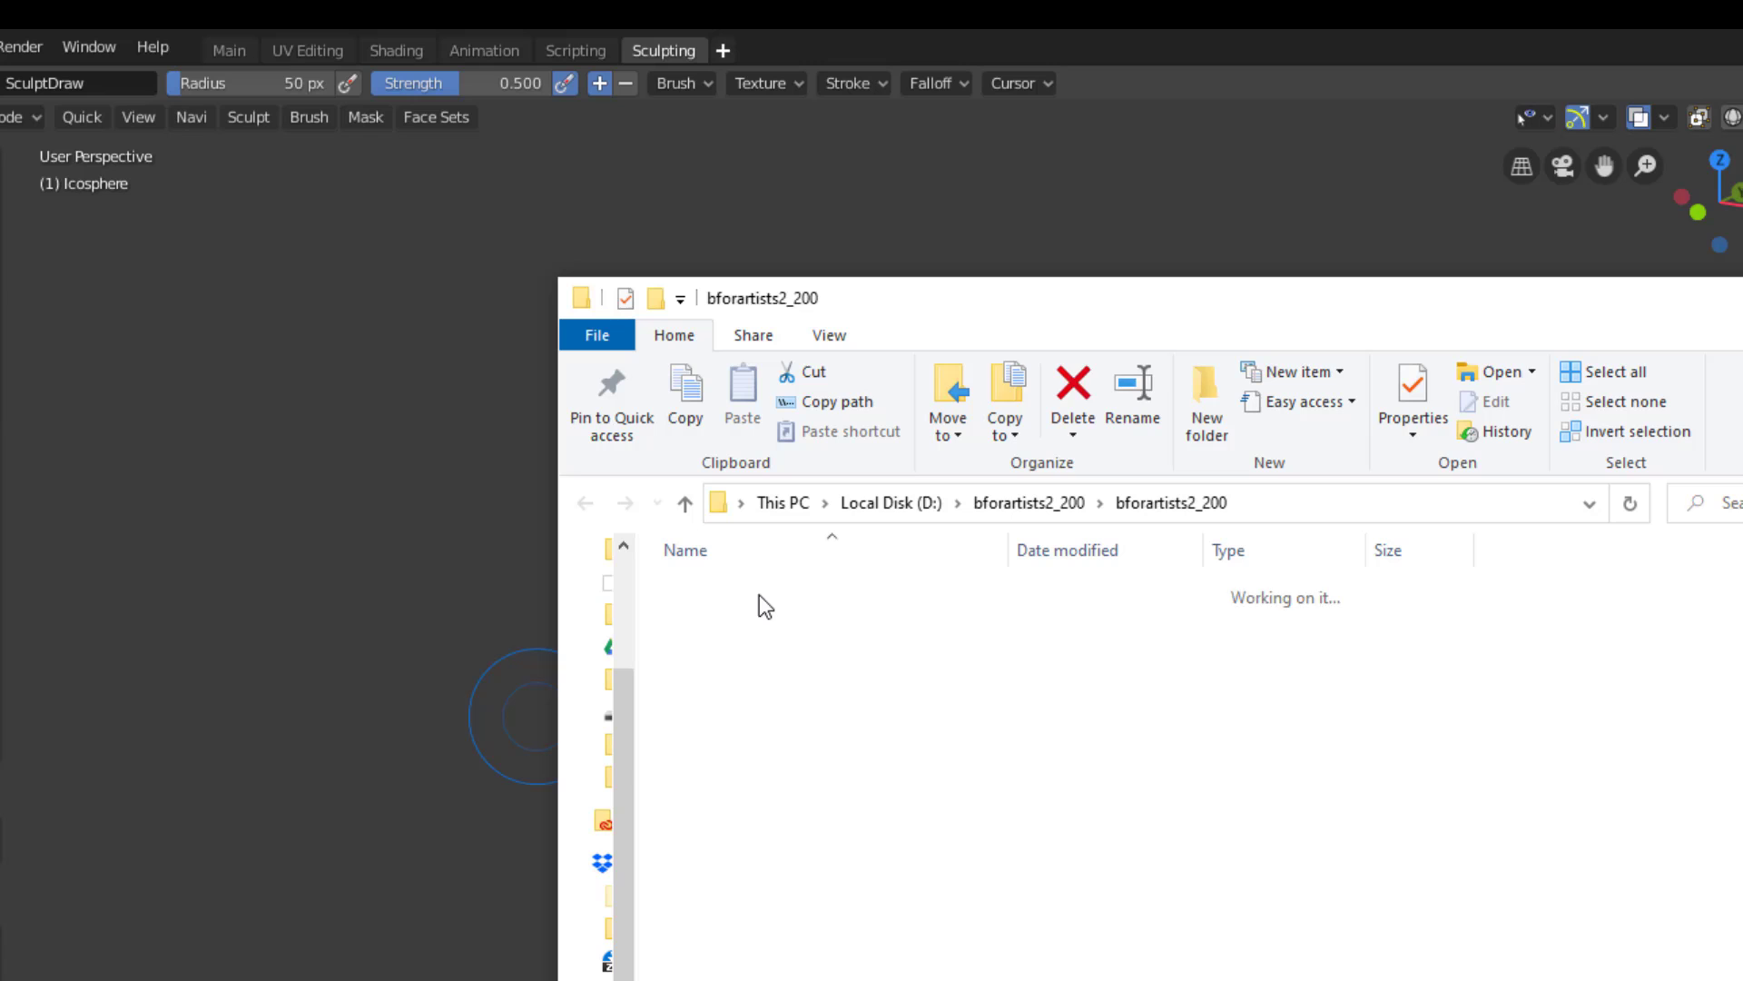
click(1190, 513)
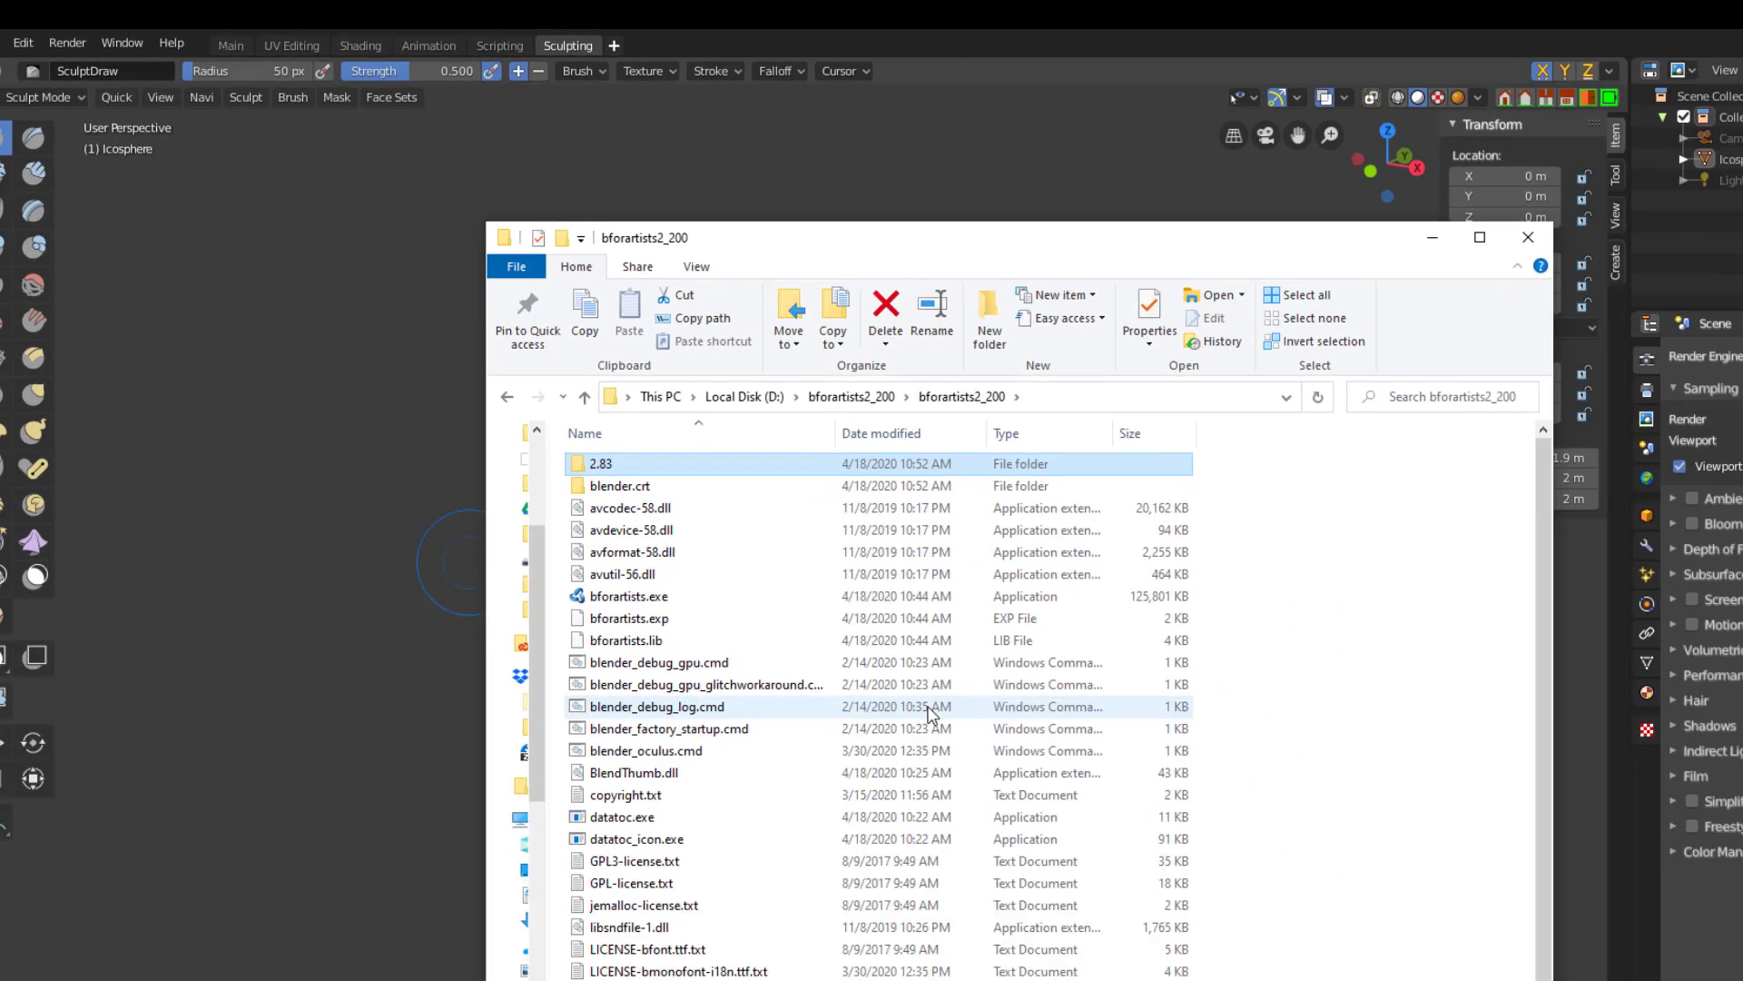
scroll(931, 618, down, 2)
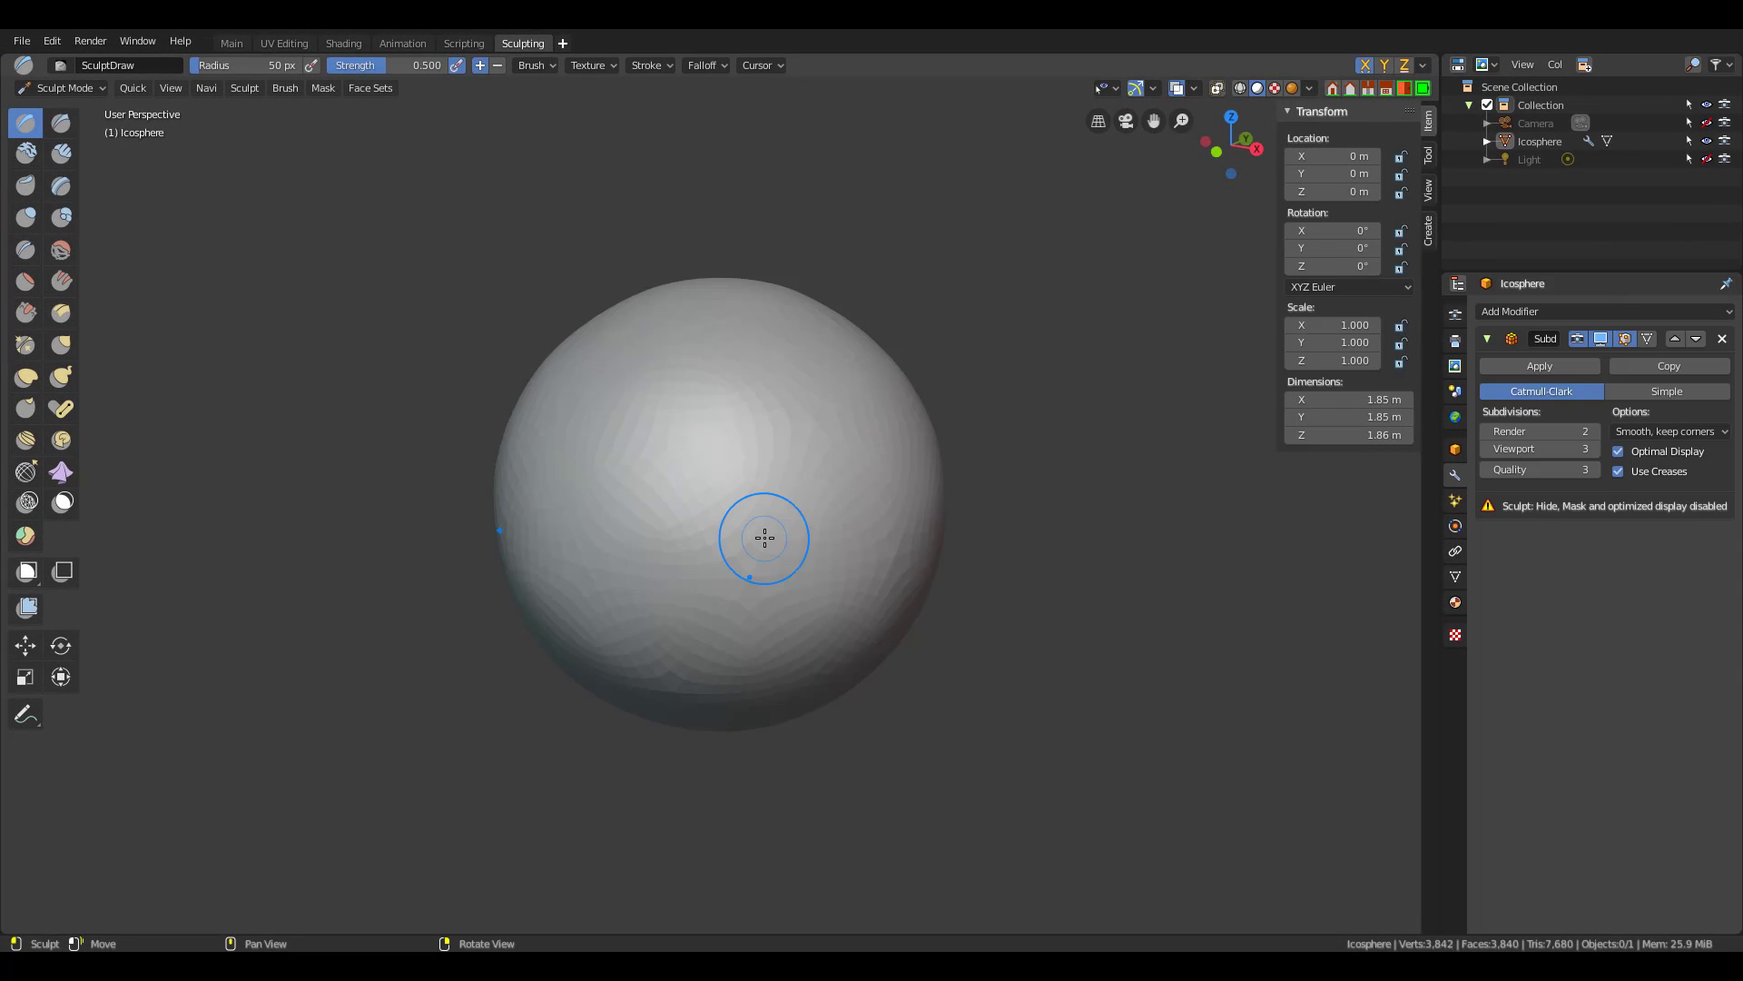
In the Shading workspace, add an Add Shader node and a second Principled BSDF from the sidebar
click(351, 43)
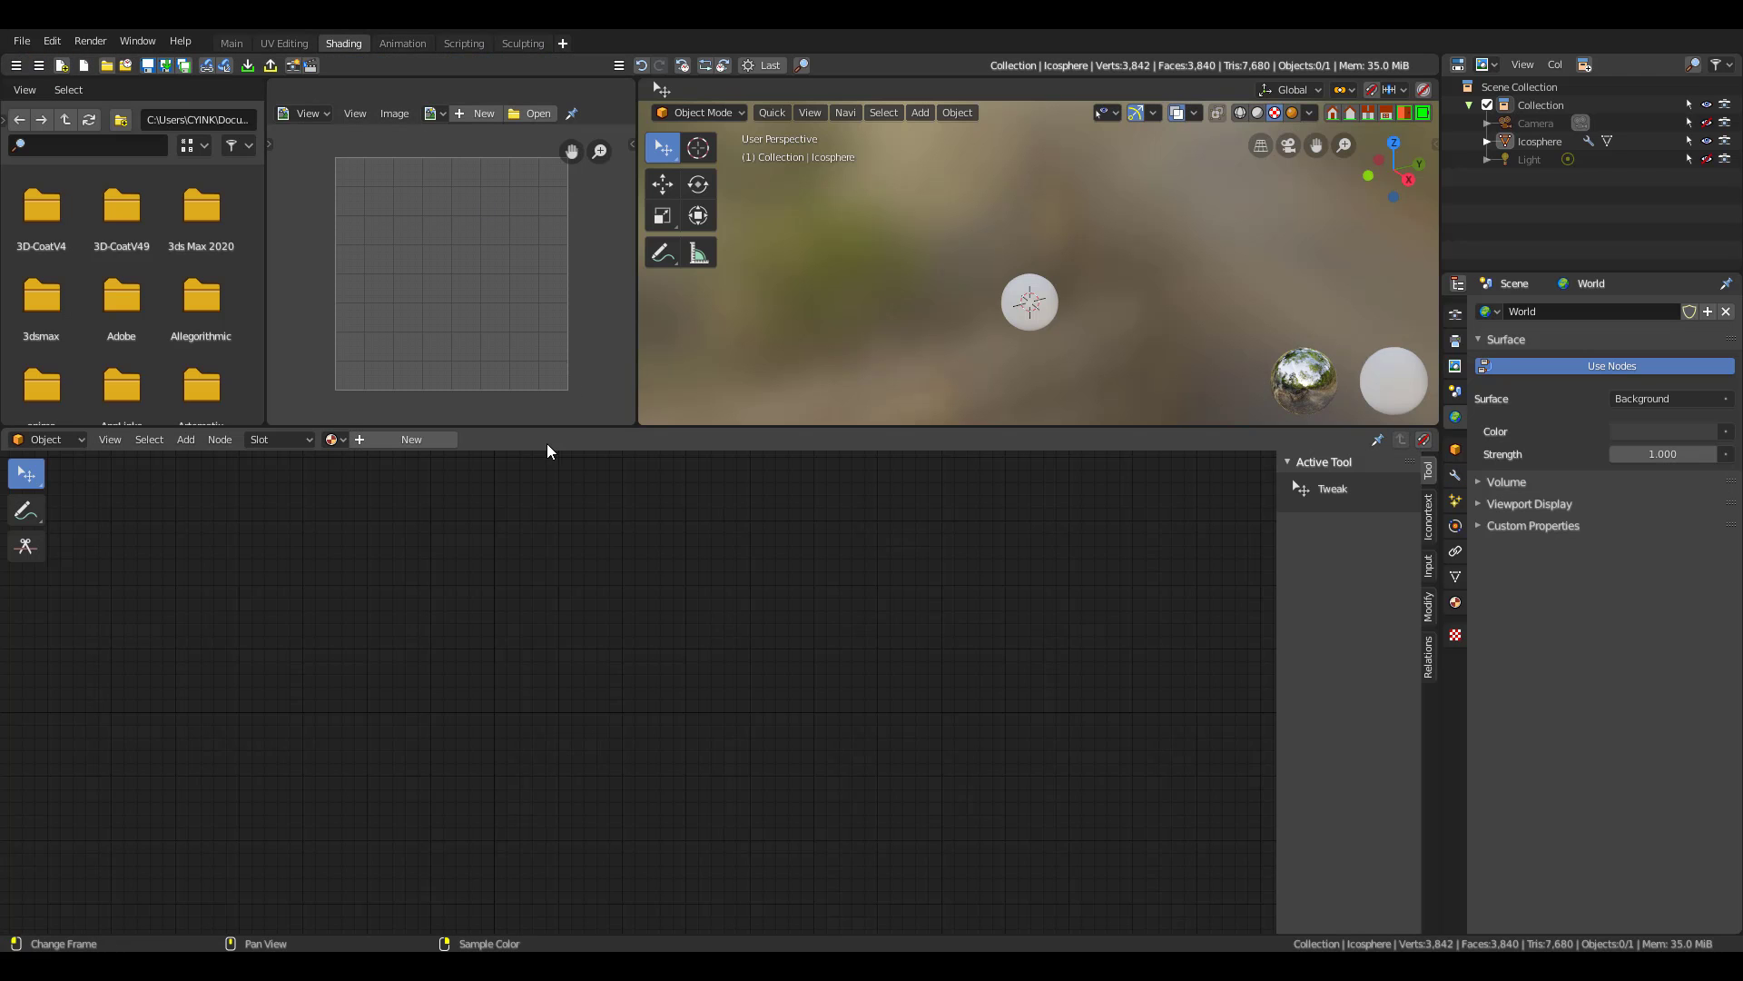
drag(580, 426, 567, 508)
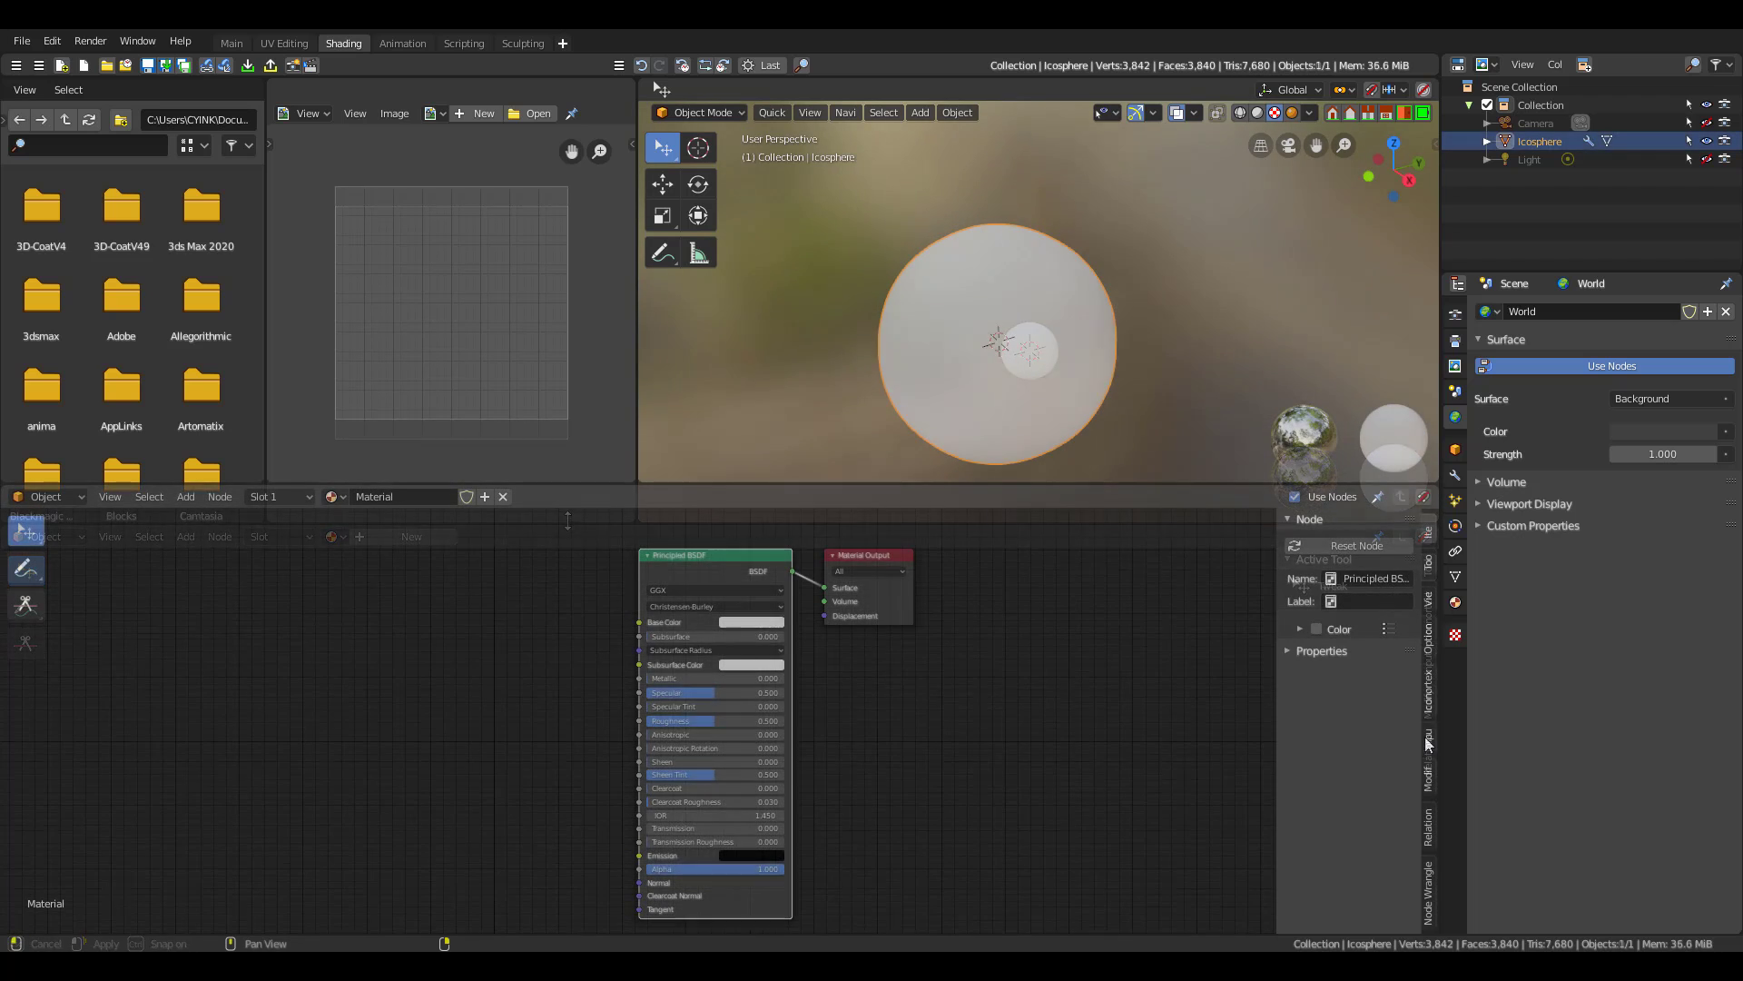
click(1429, 740)
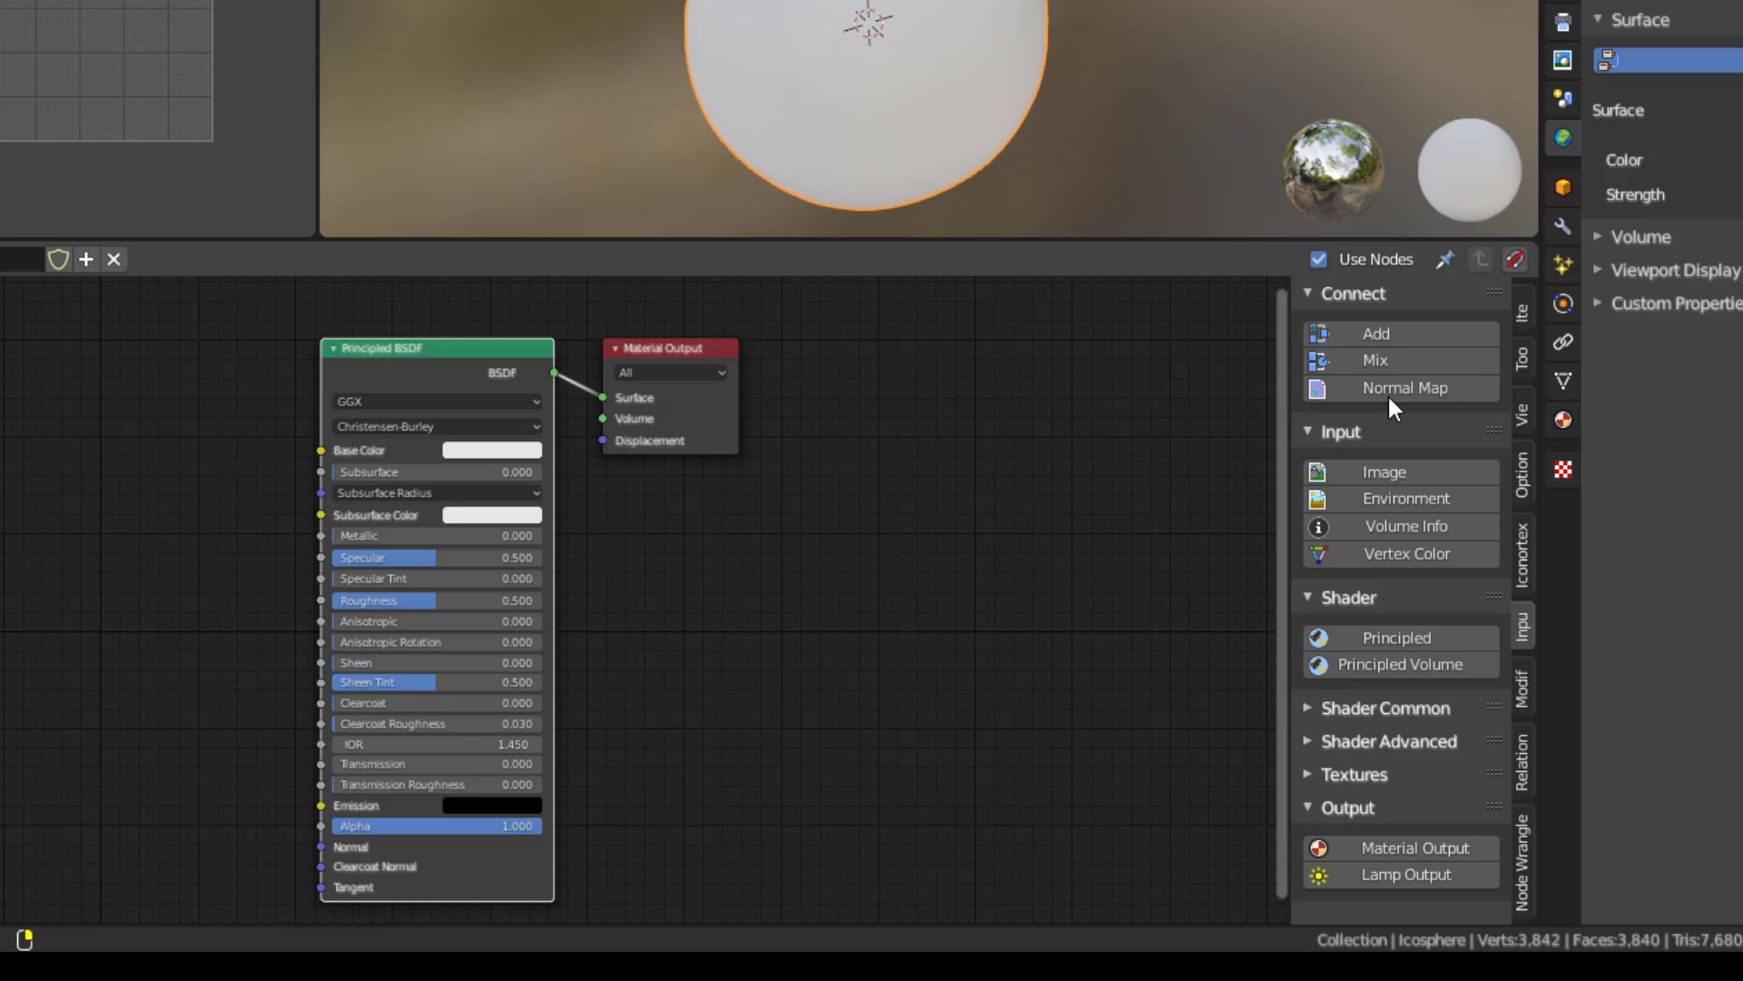
click(1375, 332)
click(9, 434)
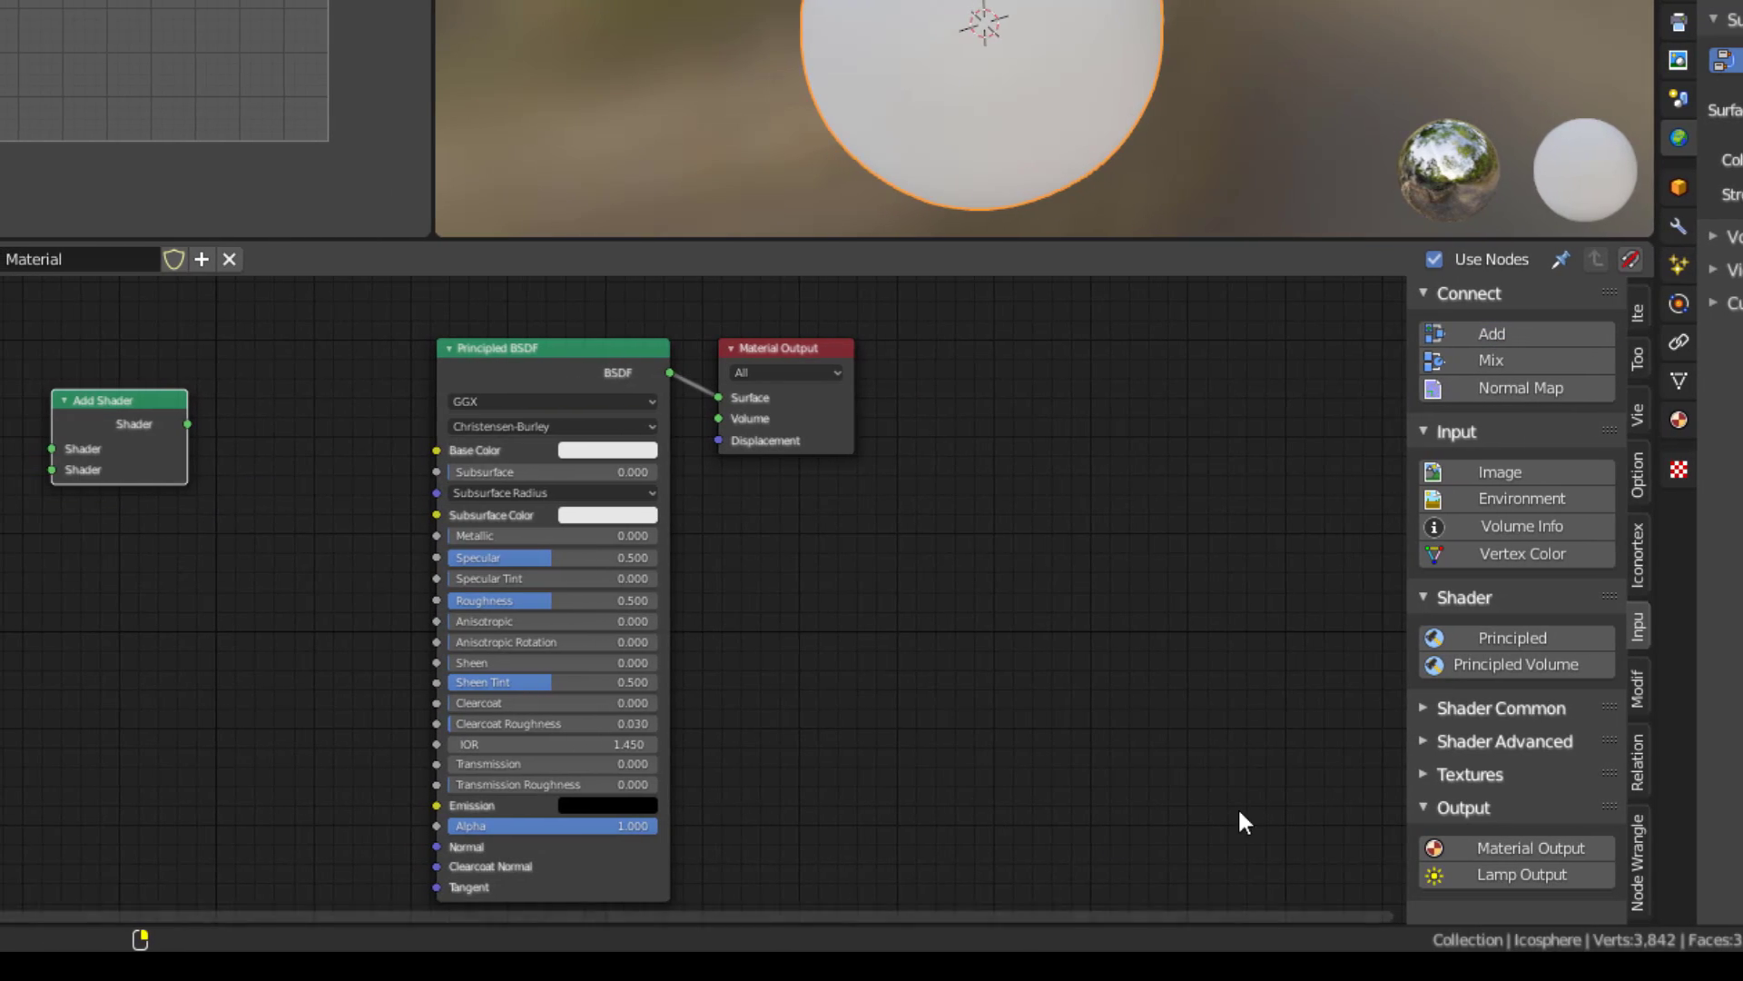
click(1555, 637)
click(857, 532)
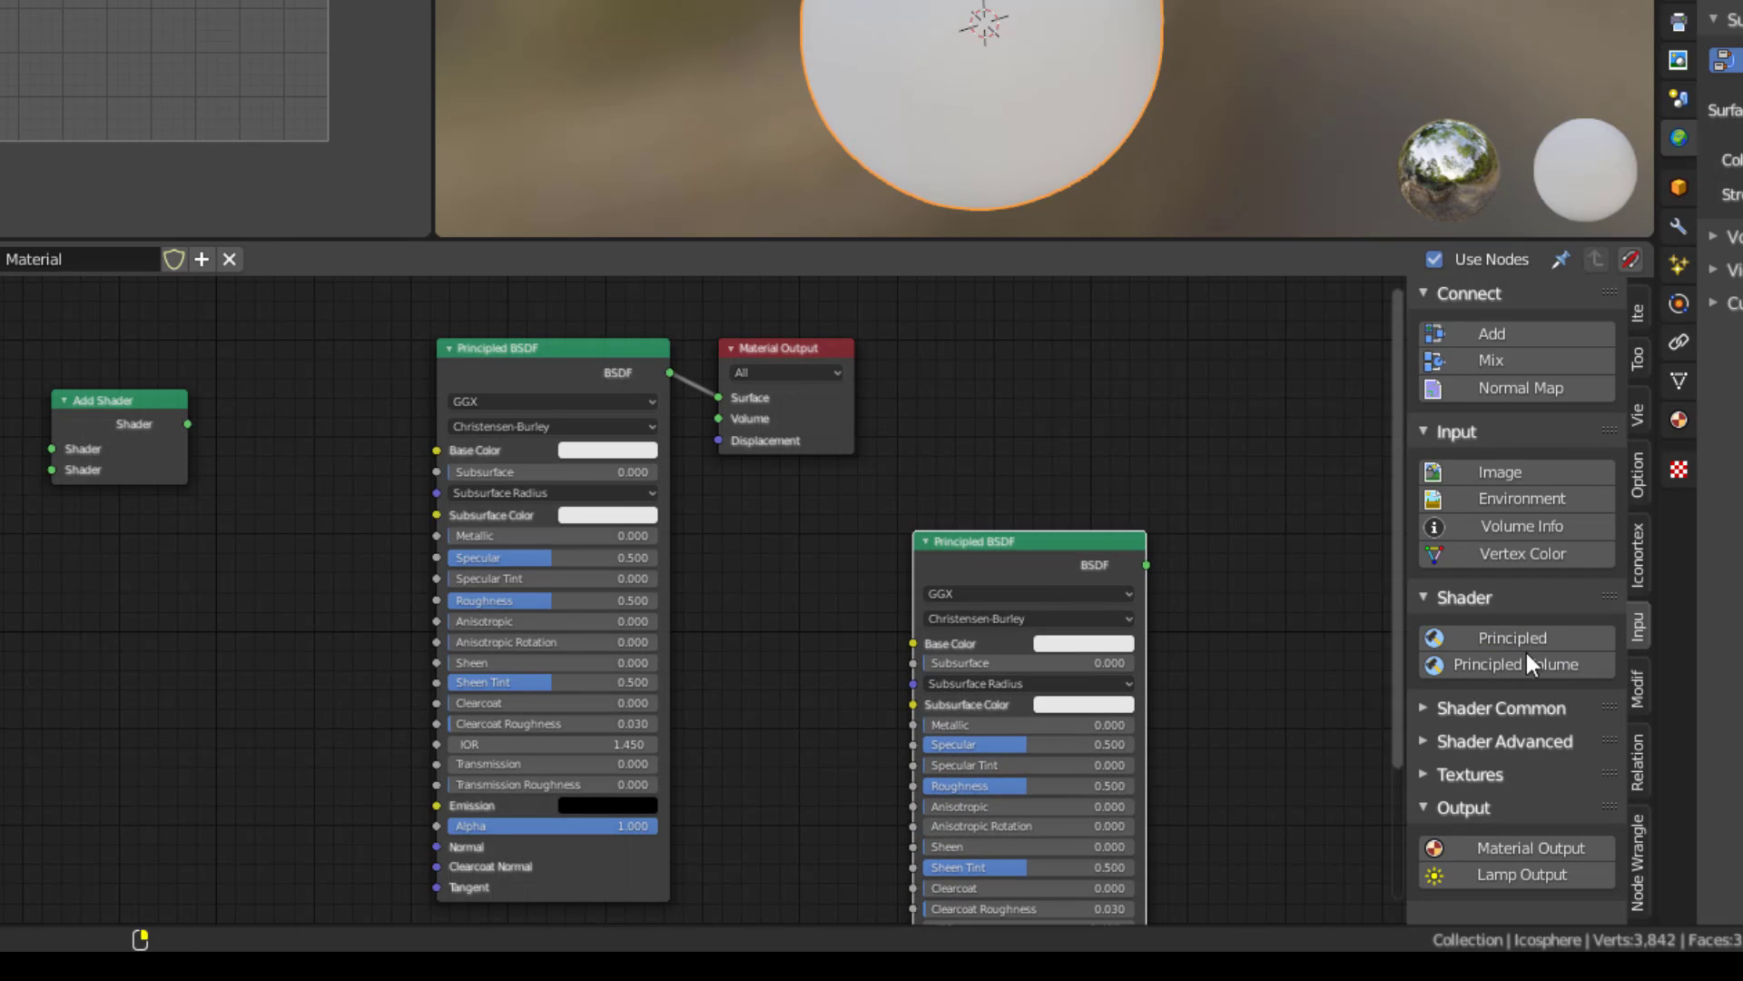
Browse the sidebar's node categories through to the Node Wrangler operators
click(1643, 684)
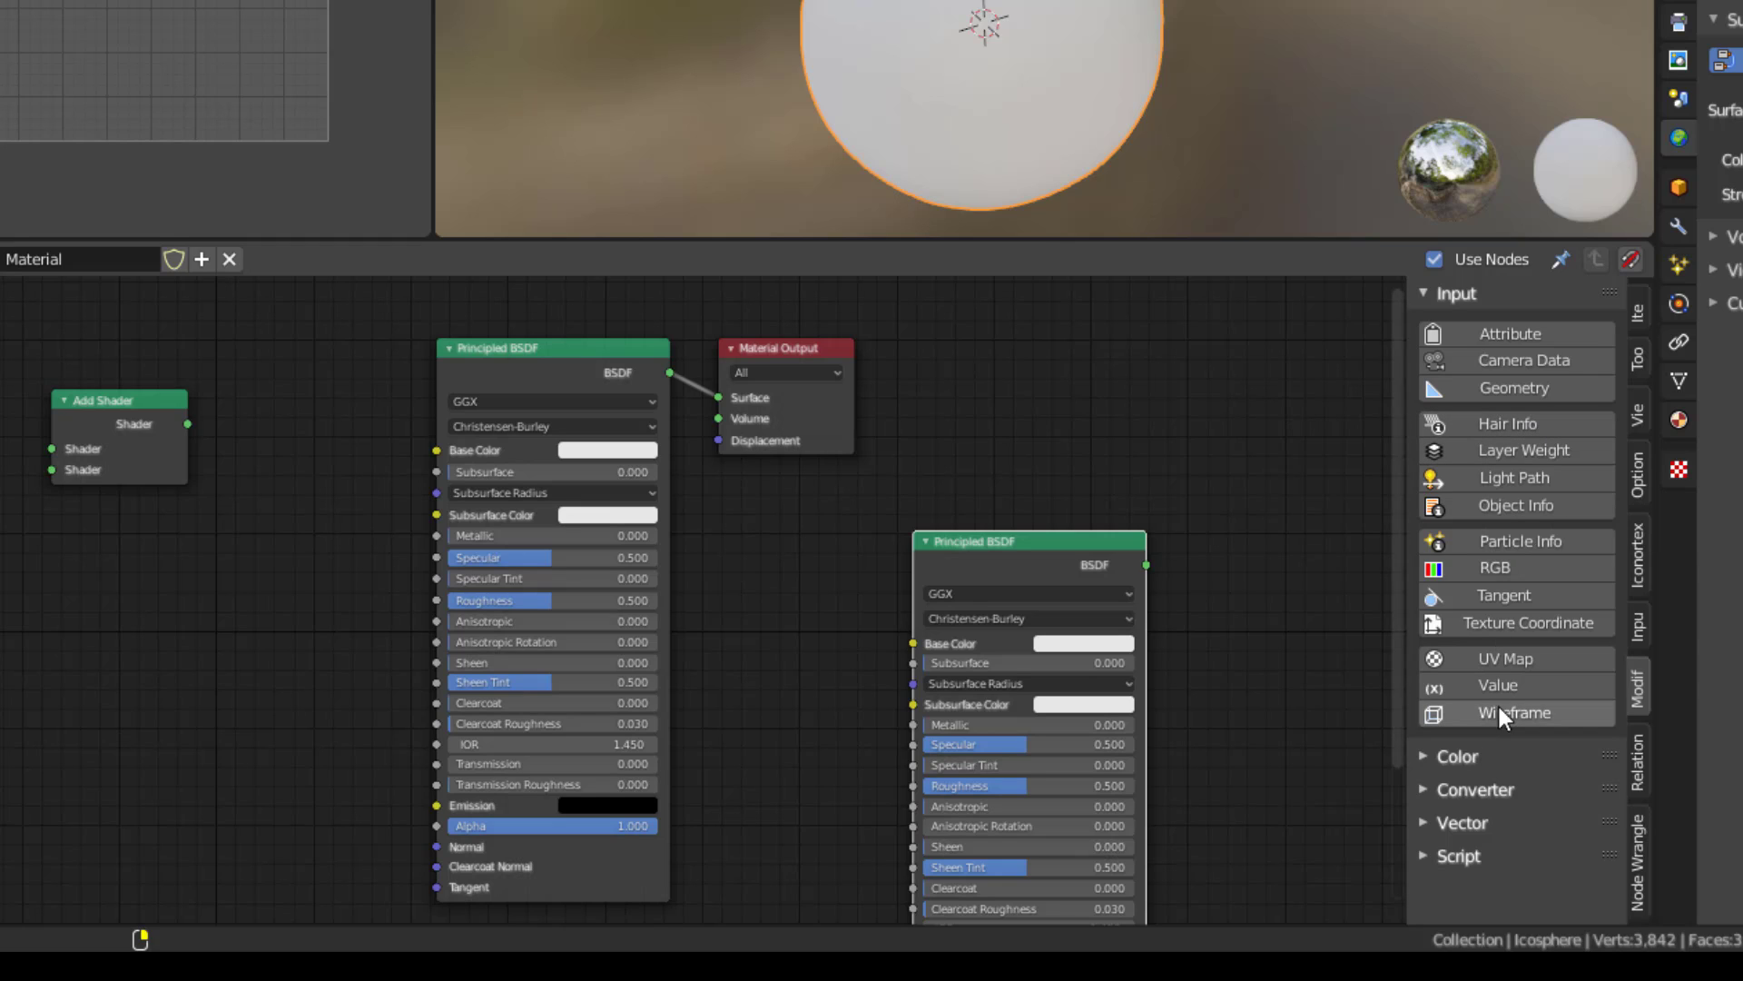
click(1639, 766)
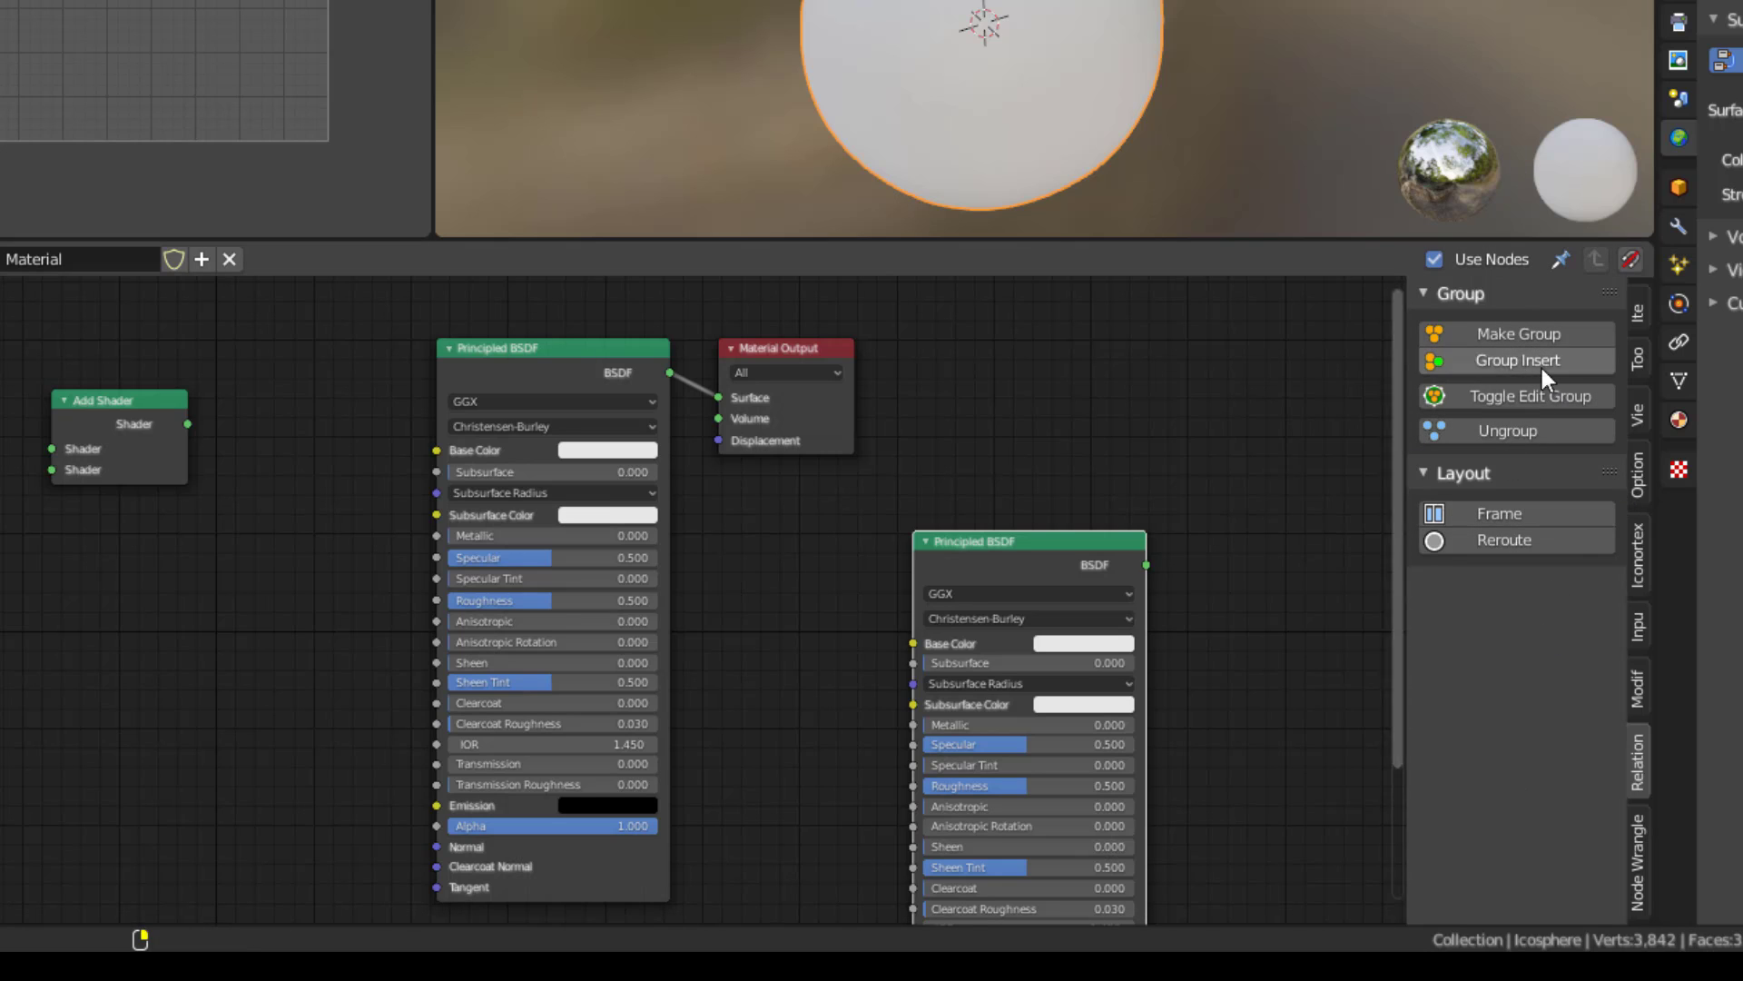
click(1638, 858)
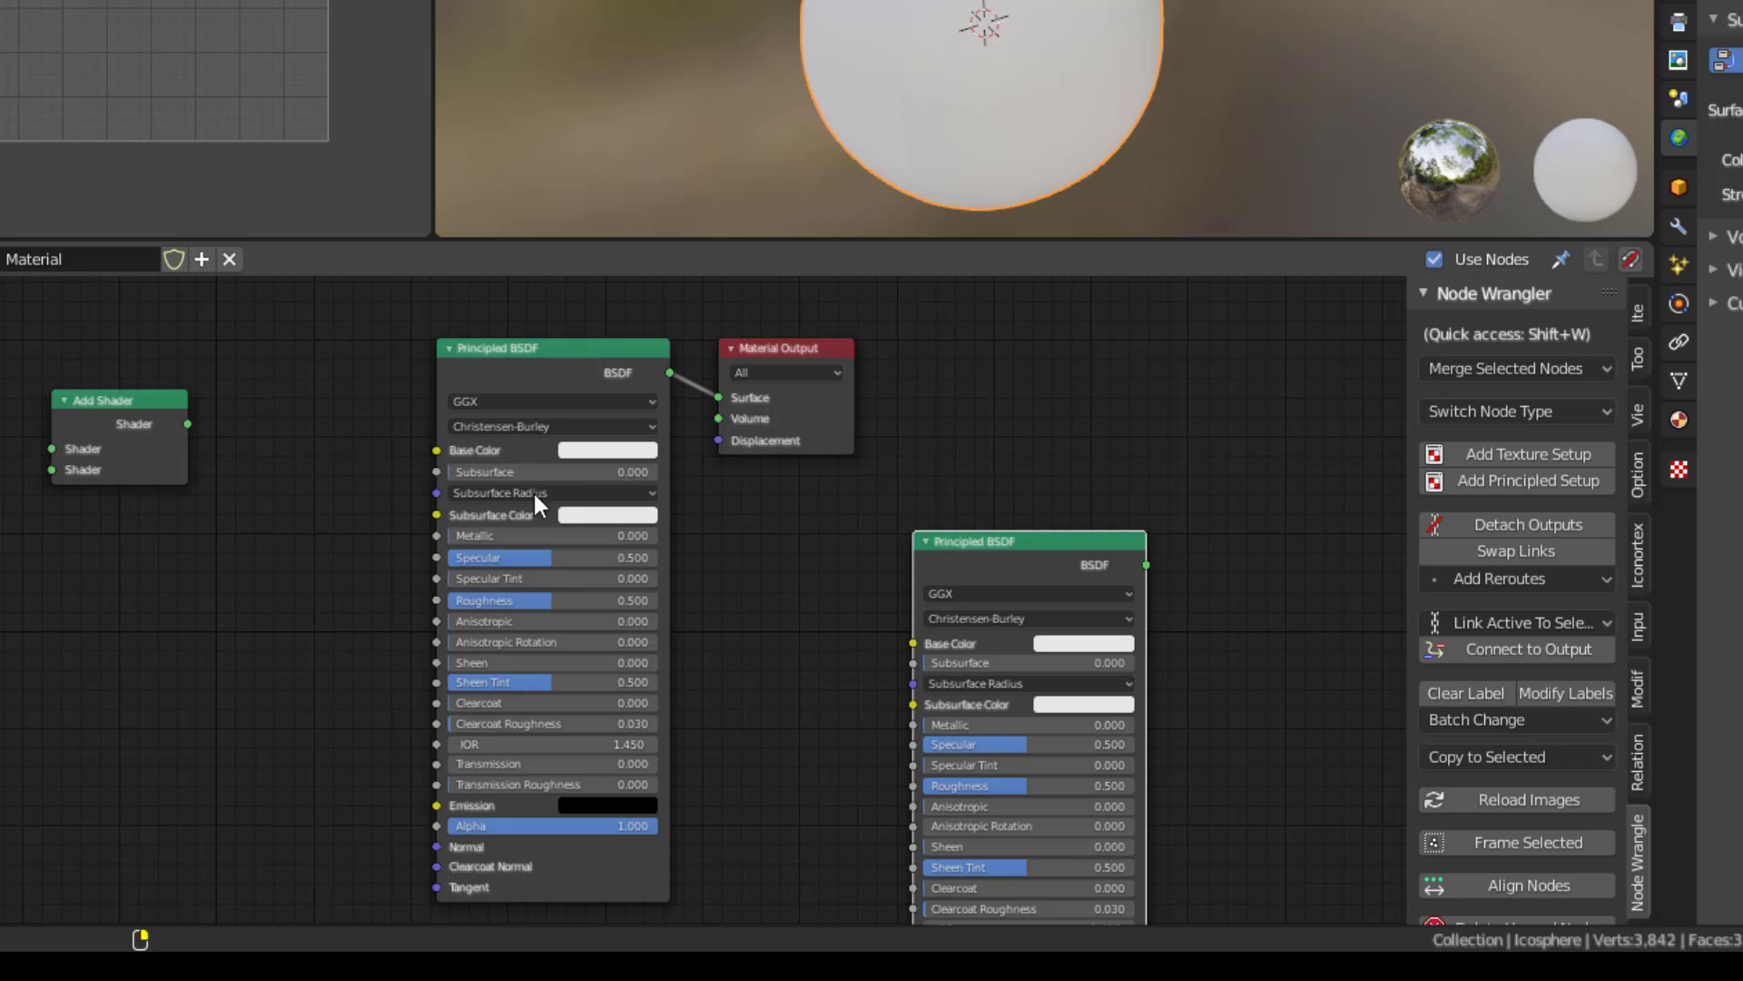
Add a Node Wrangler texture setup, move its nodes left, and narrow the Material Output node
mouse_move(781, 560)
middle_down()
mouse_move(980, 490)
mouse_move(1024, 614)
mouse_move(467, 502)
mouse_move(756, 538)
middle_up()
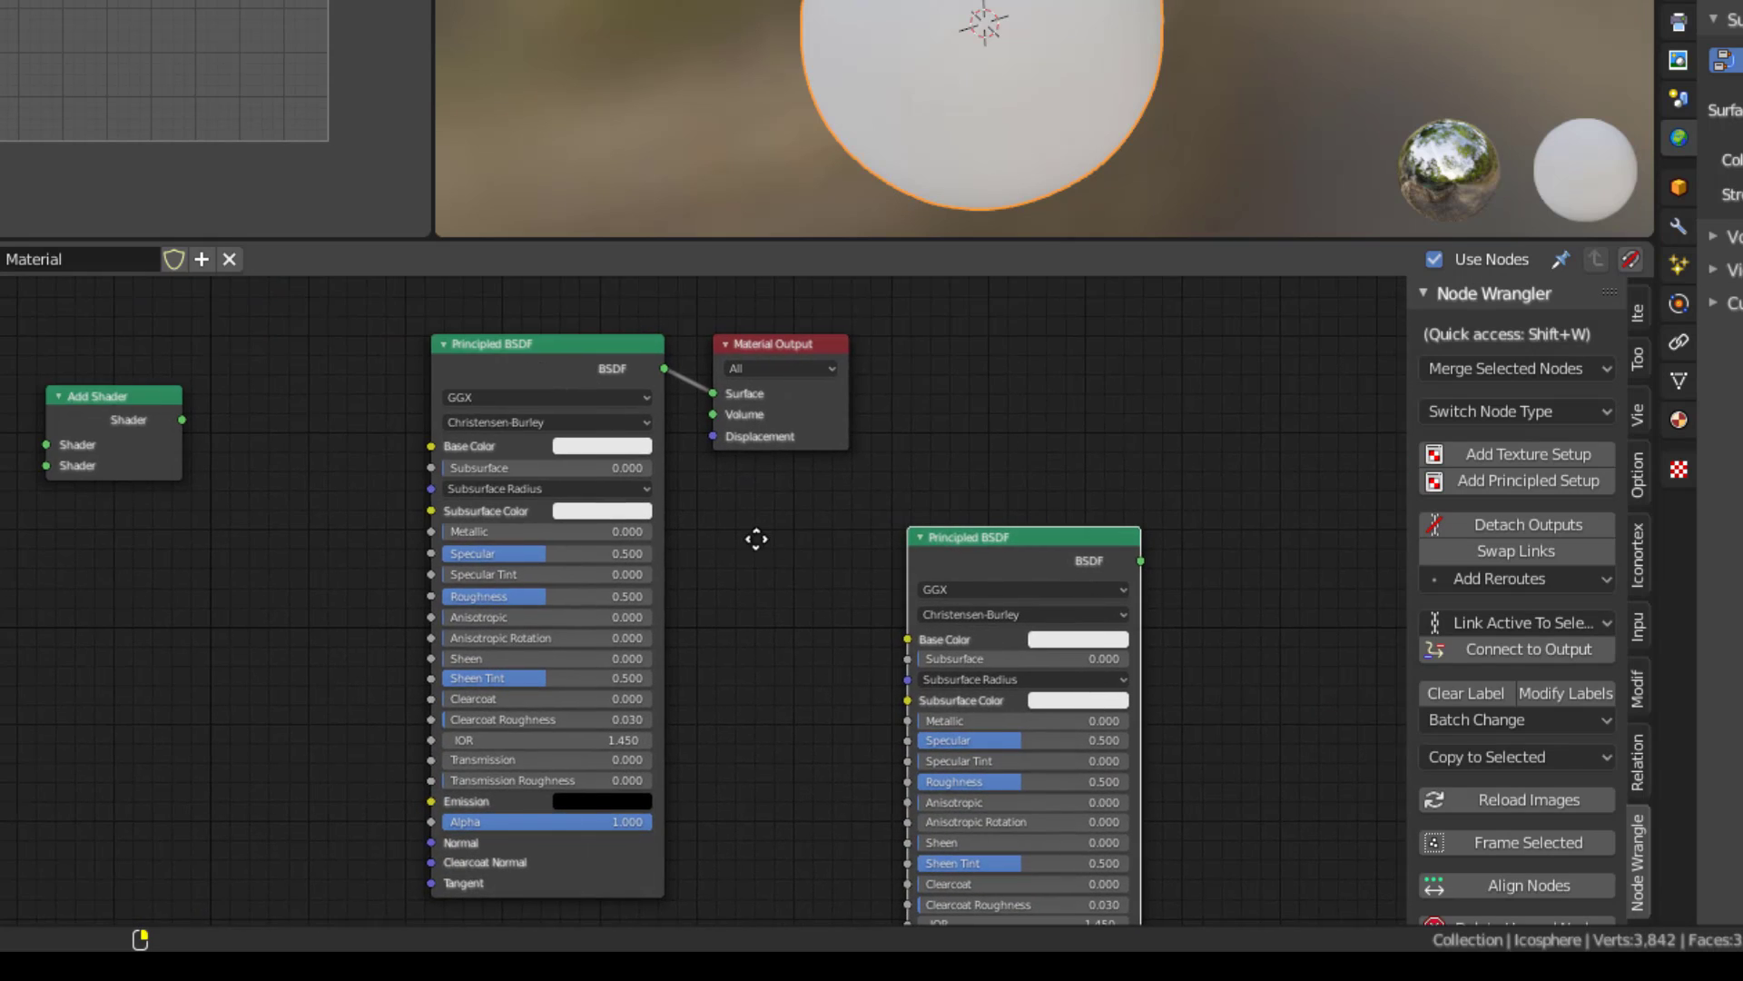
click(1539, 453)
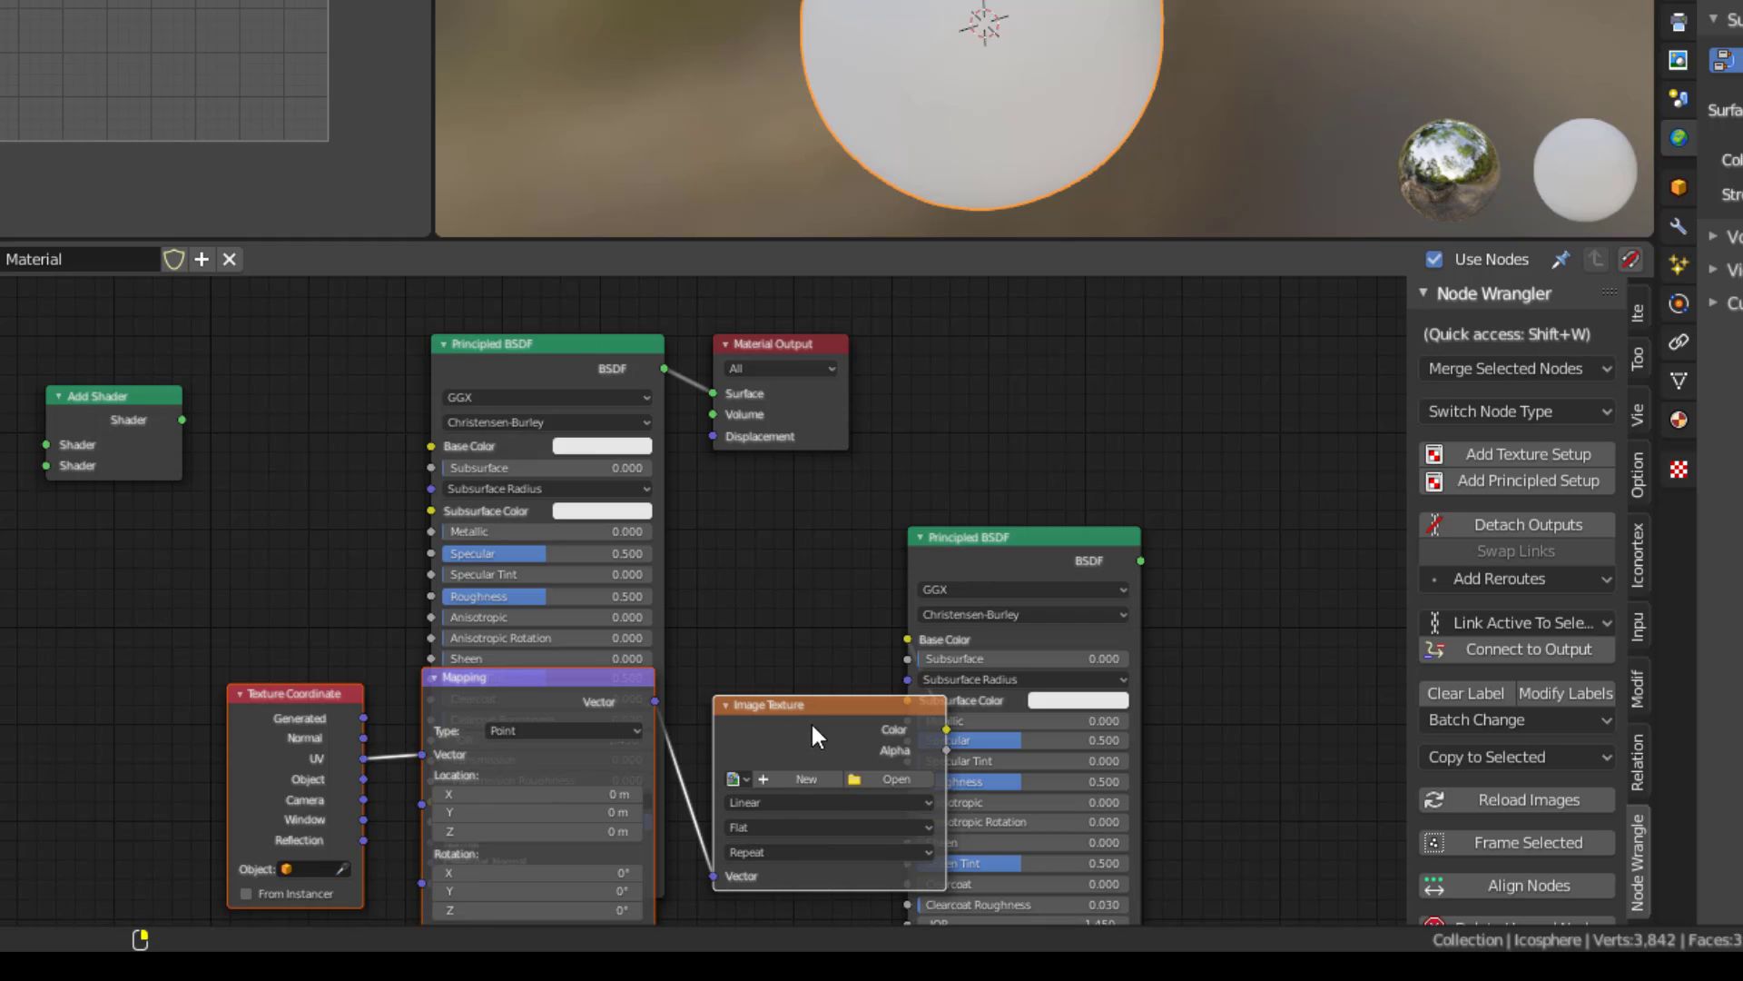
drag(810, 721, 118, 593)
drag(848, 409, 1332, 381)
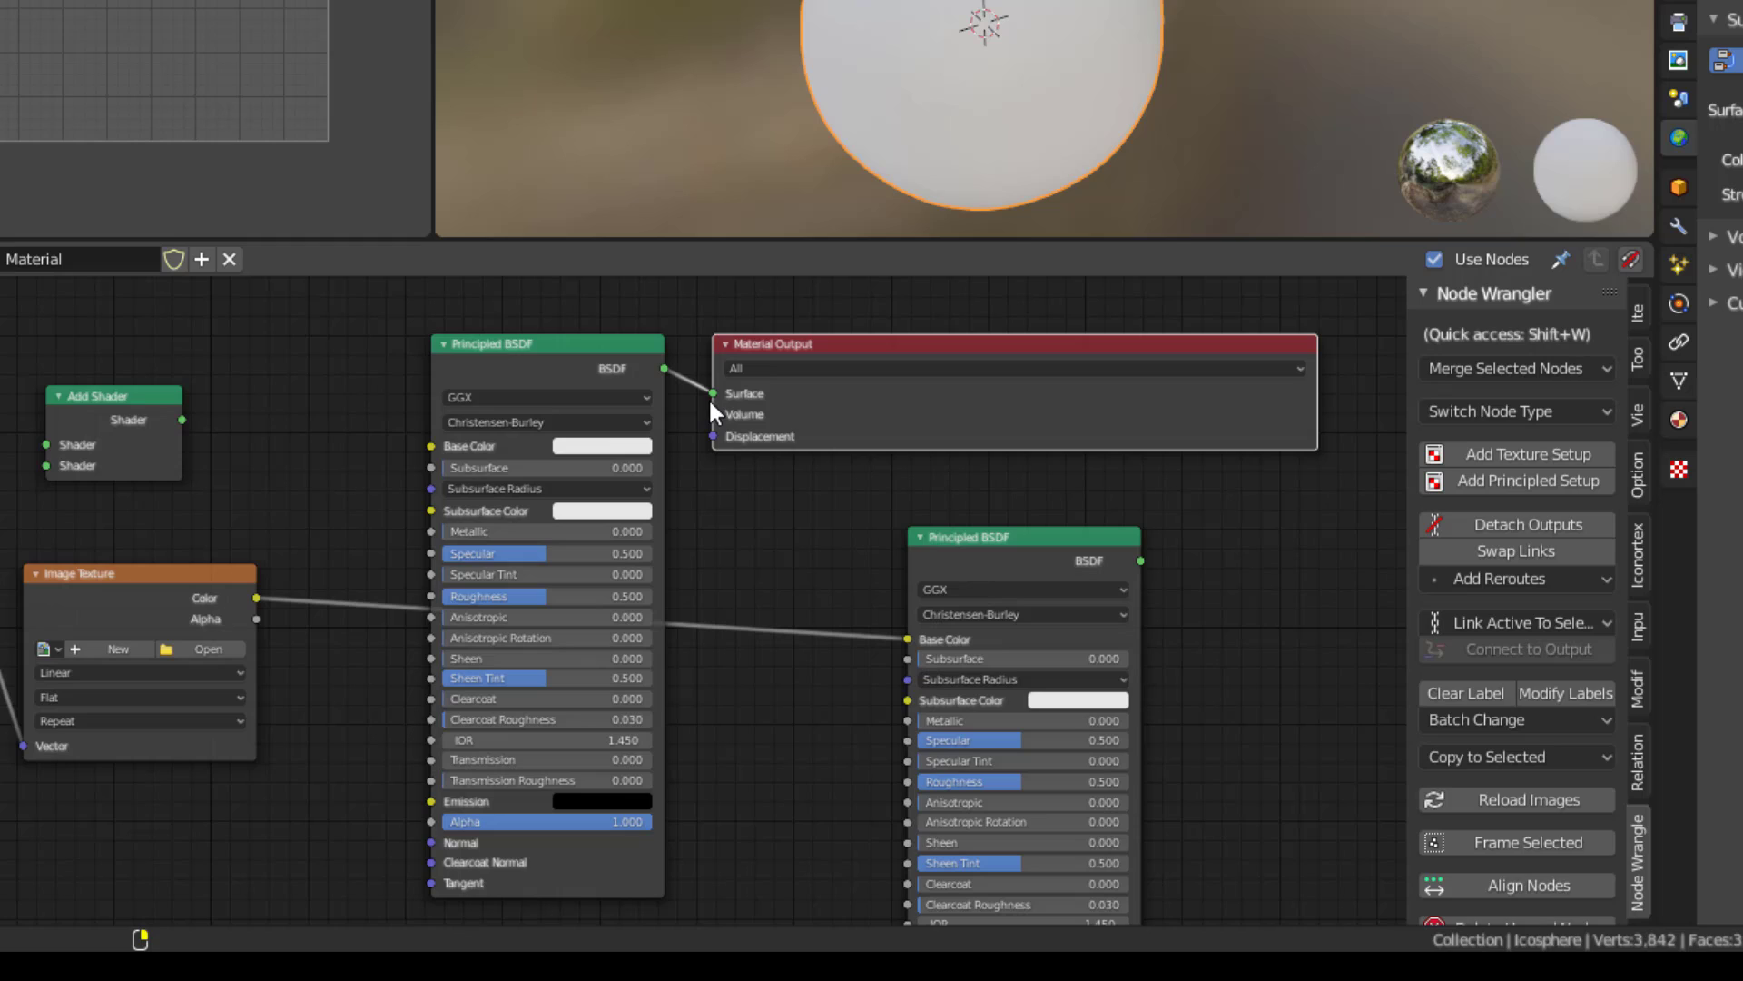
drag(717, 355, 1063, 423)
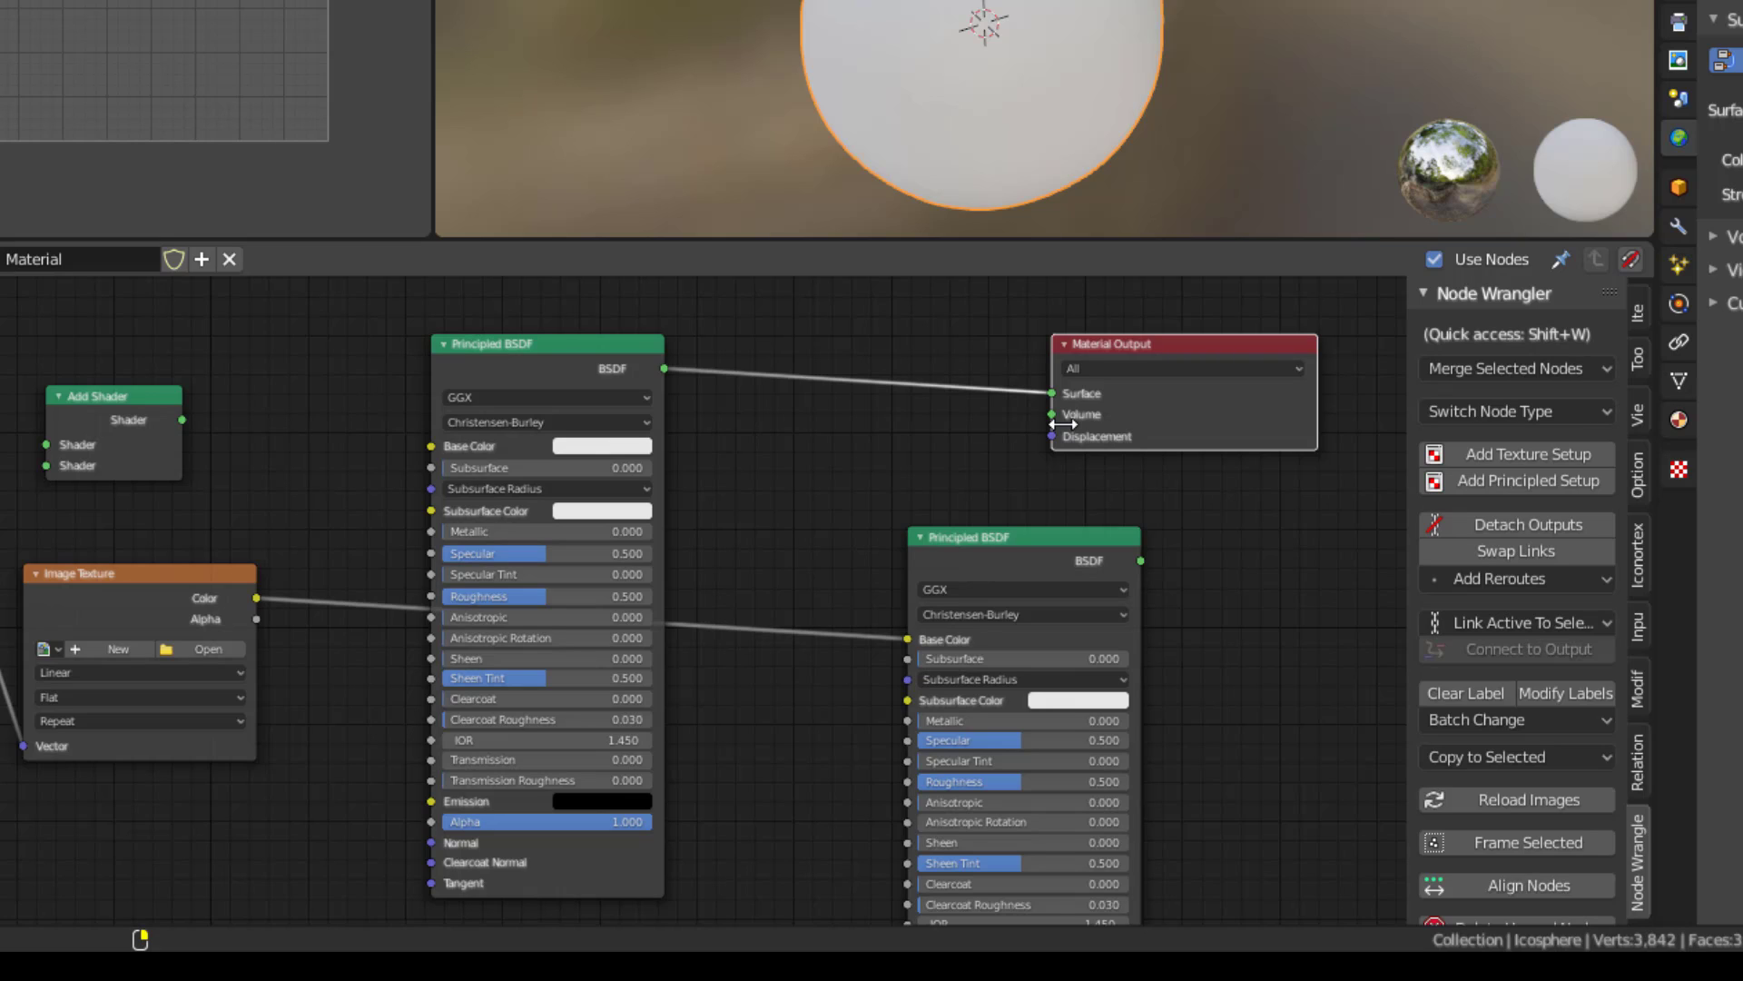
click(1678, 187)
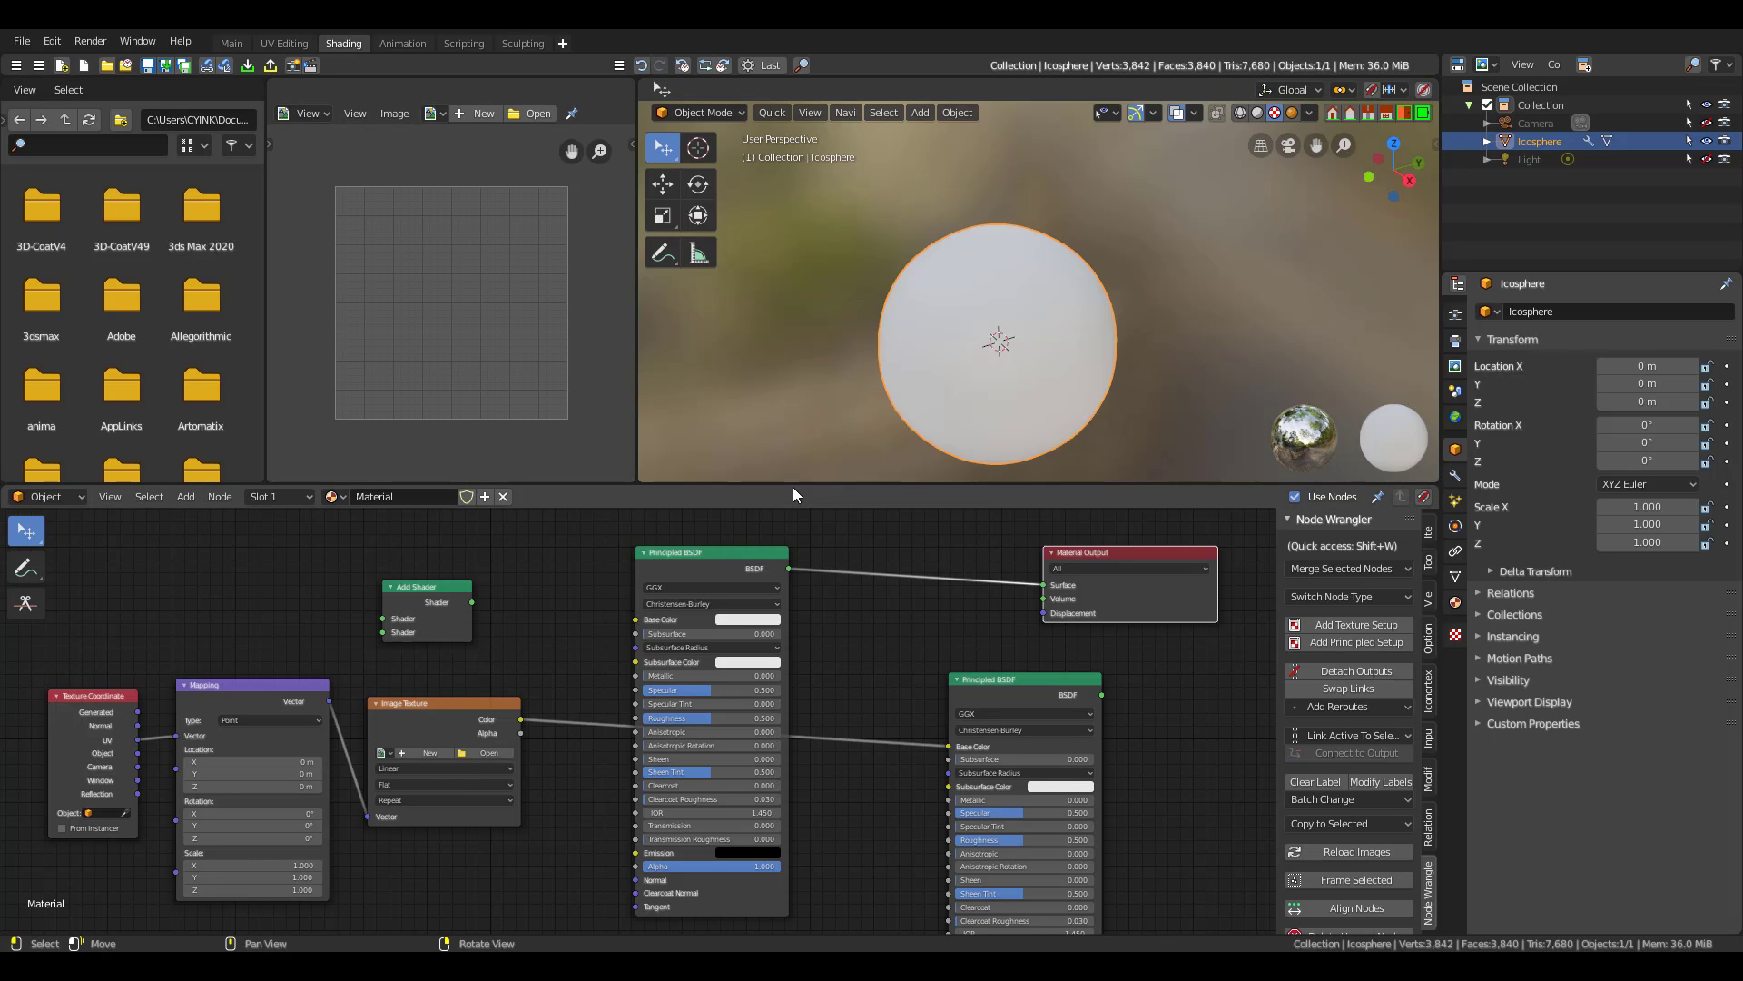
Enlarge the 3D viewport over the node editor, then inspect Object menu favourites and toolbar settings
drag(793, 485, 792, 669)
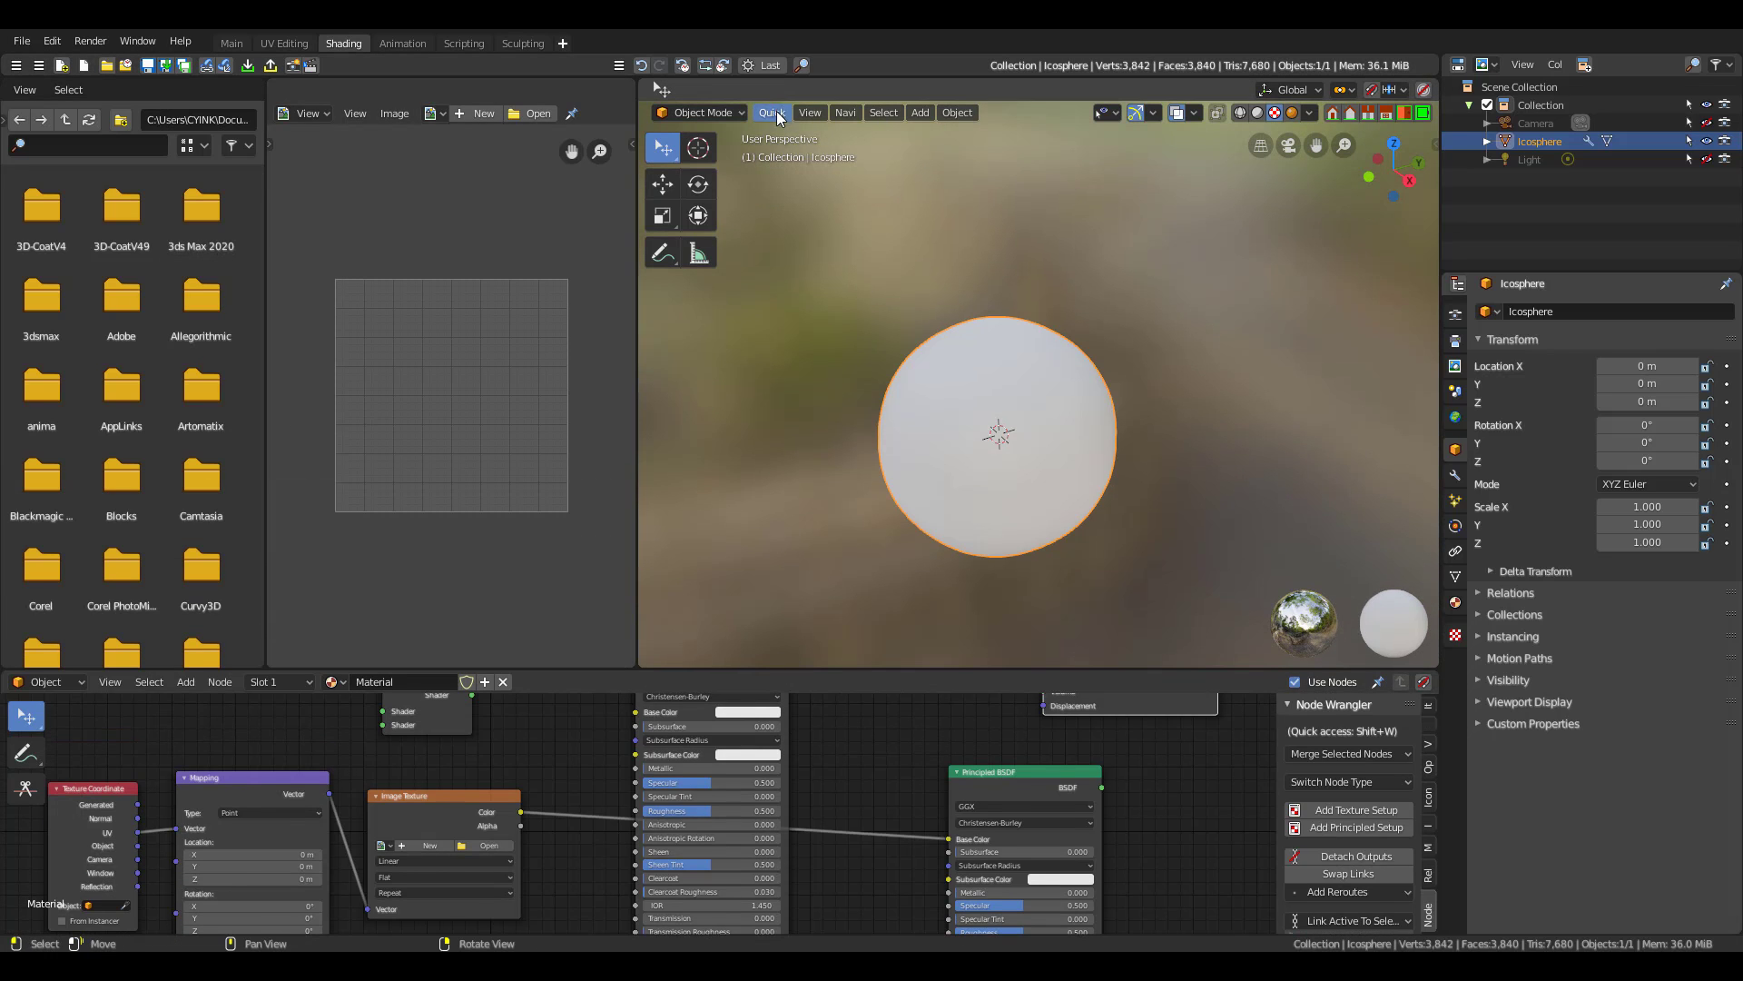
click(957, 112)
right_click(990, 379)
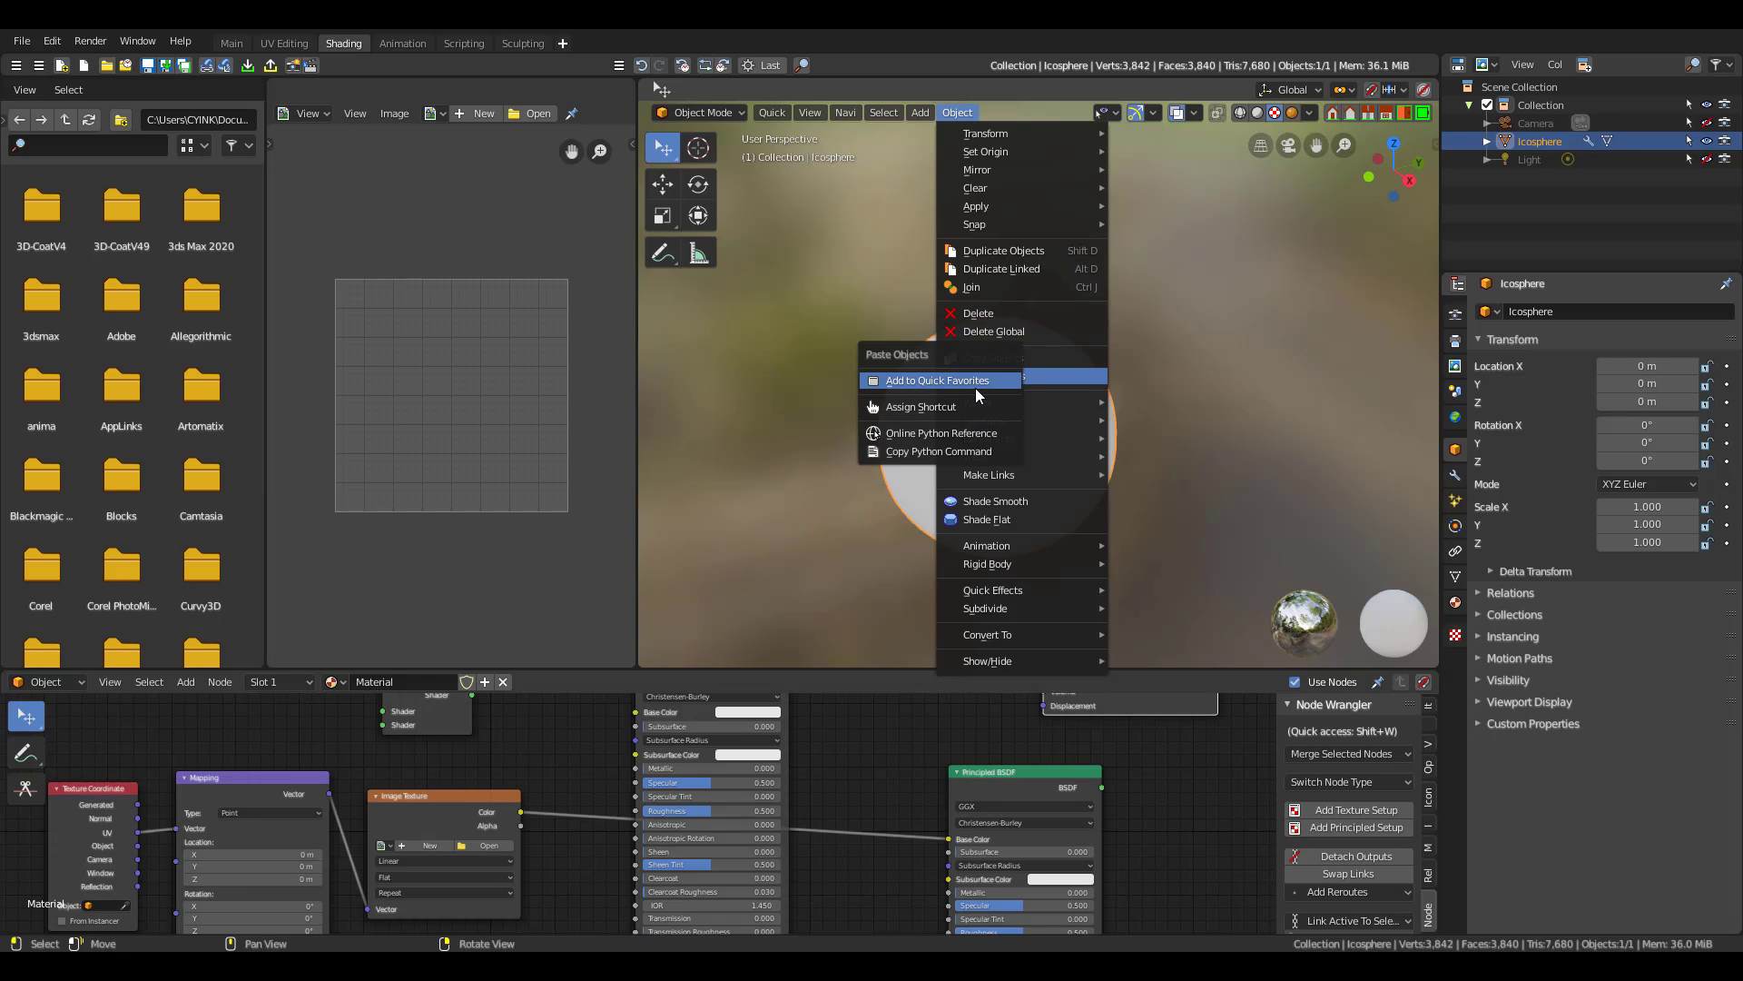
click(619, 65)
mouse_move(699, 86)
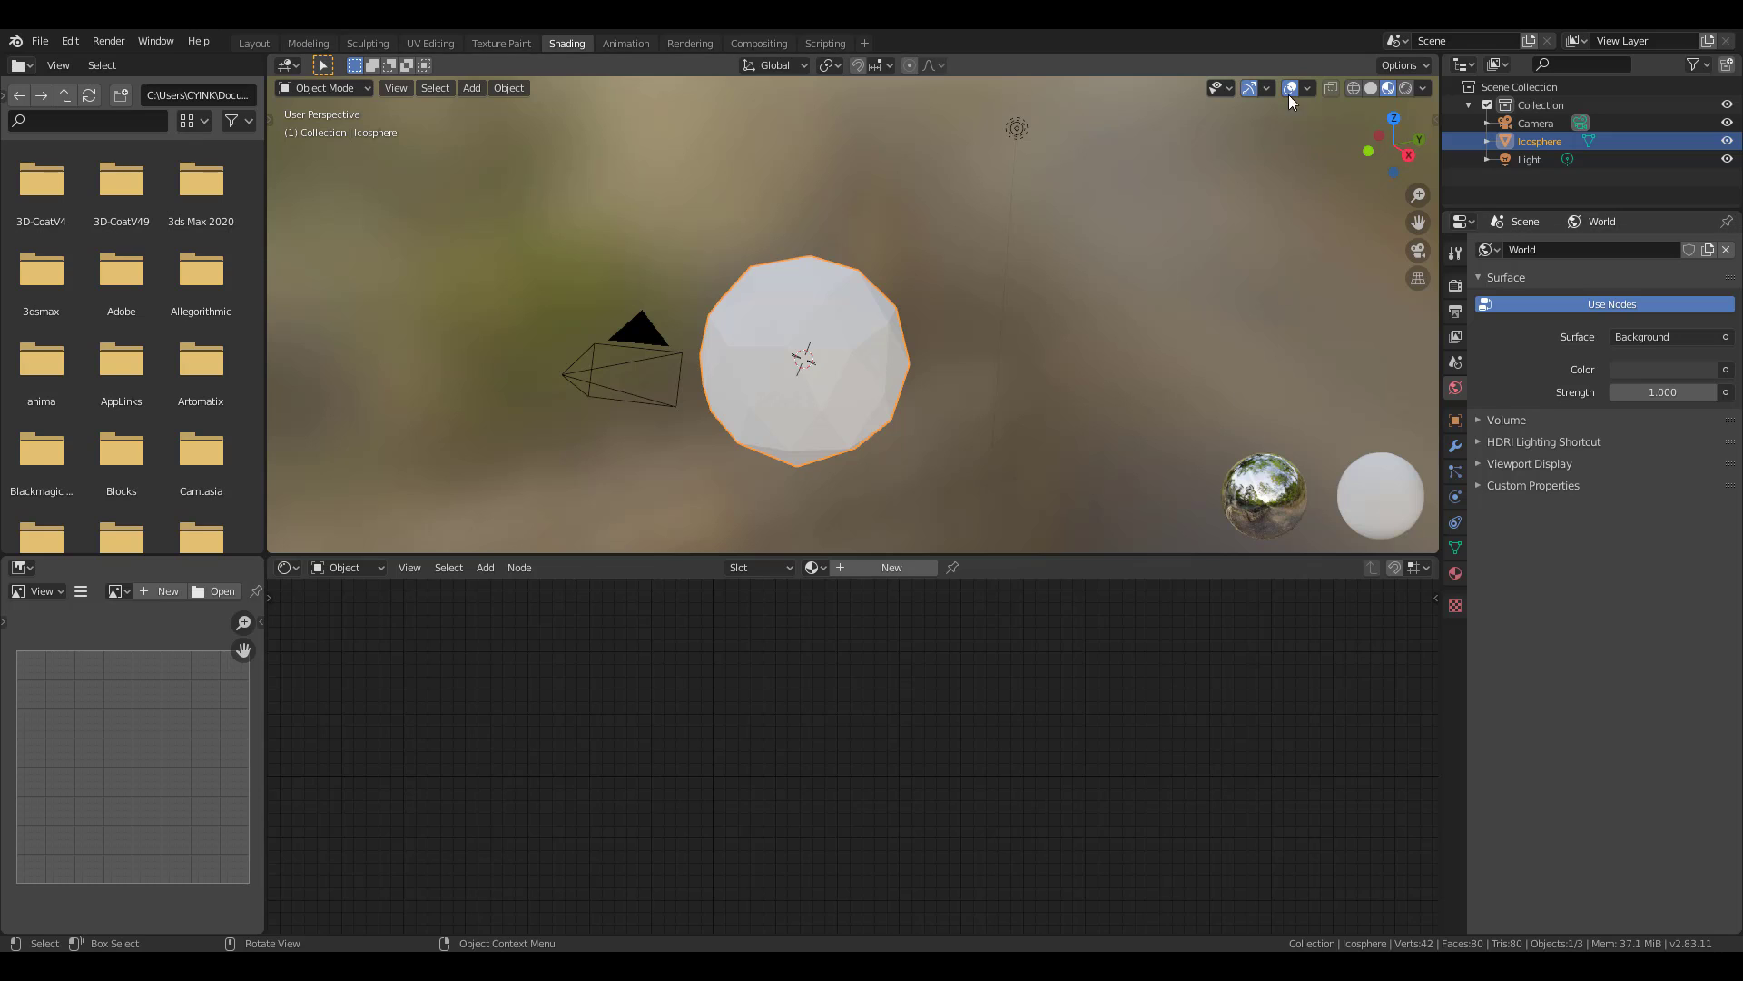
In Modeling, add a Subdivision Surface at viewport level 3, apply it, and view through the camera
click(327, 42)
scroll(654, 490, up, 8)
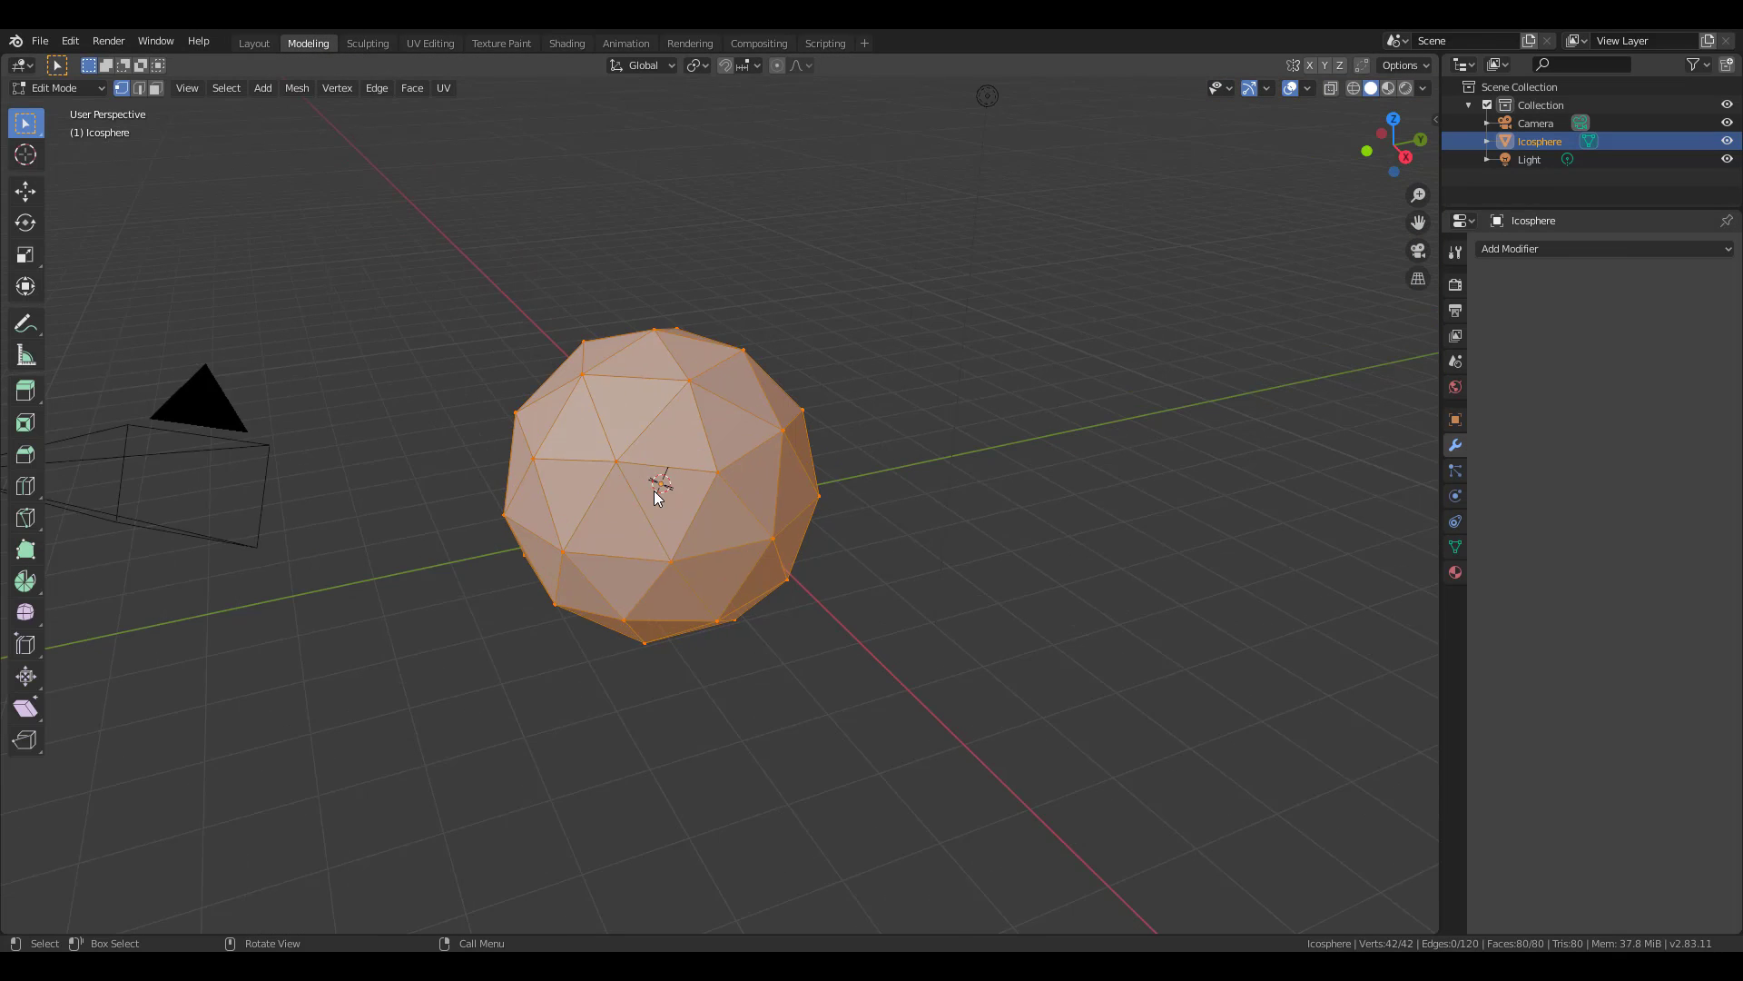
key(Tab)
scroll(659, 498, down, 8)
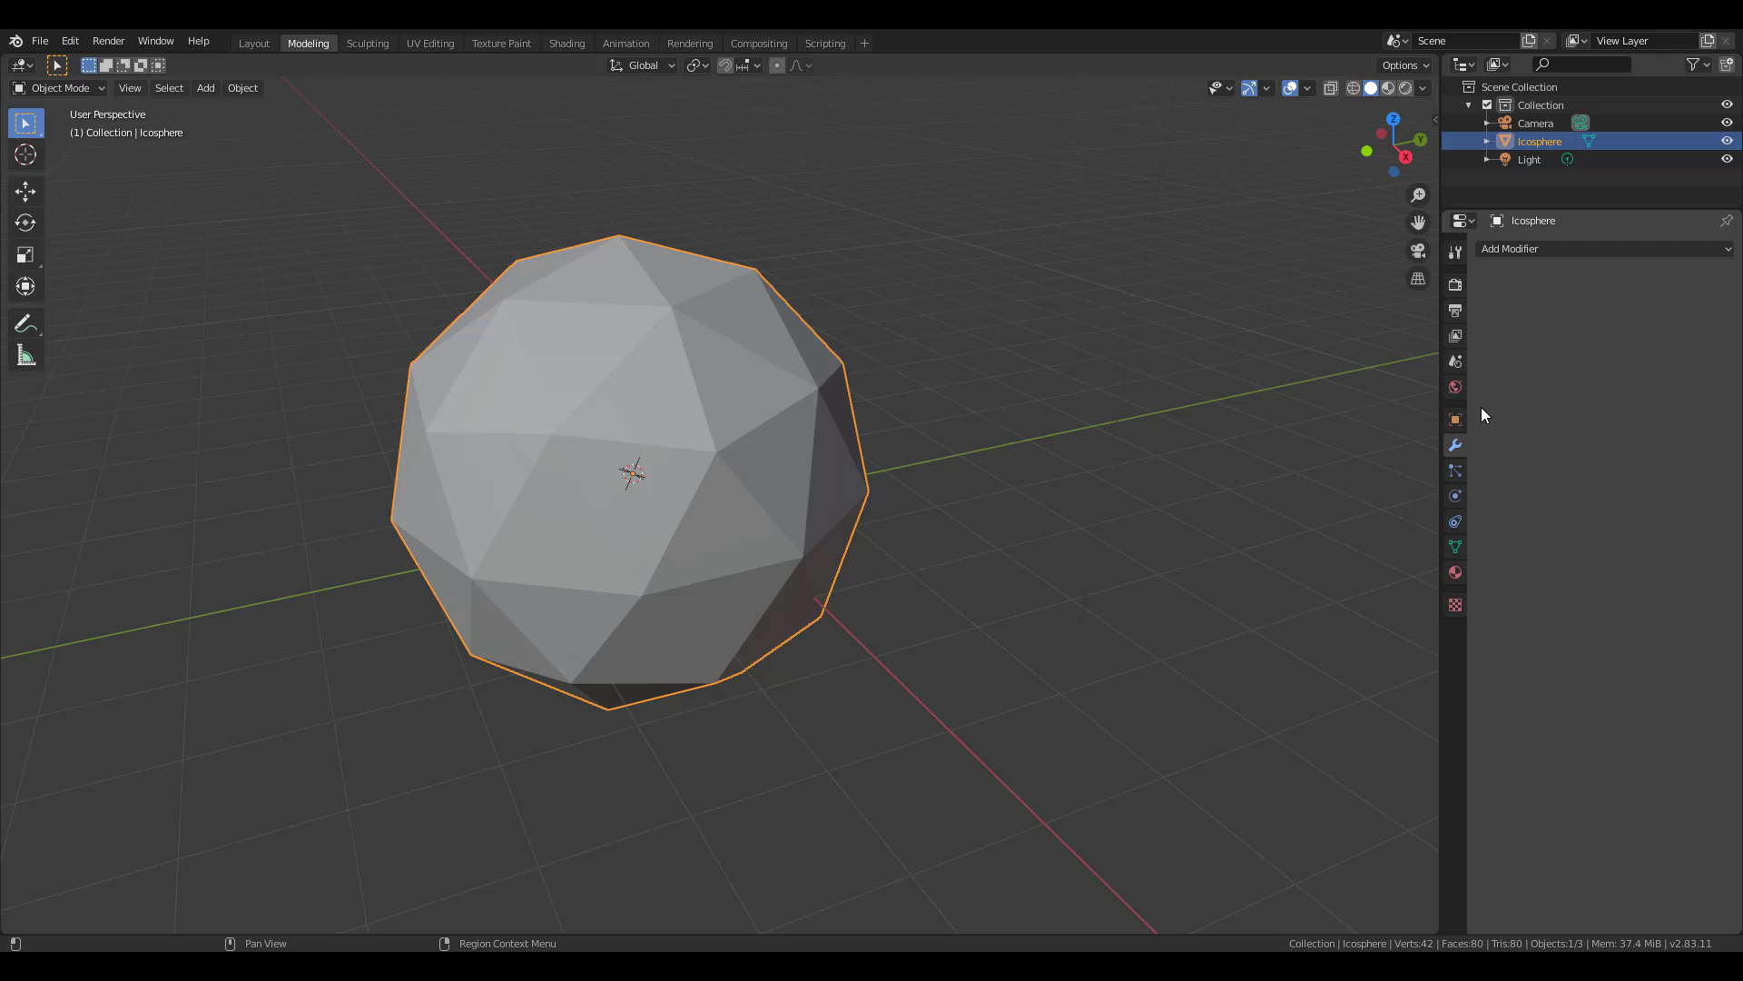
click(1512, 248)
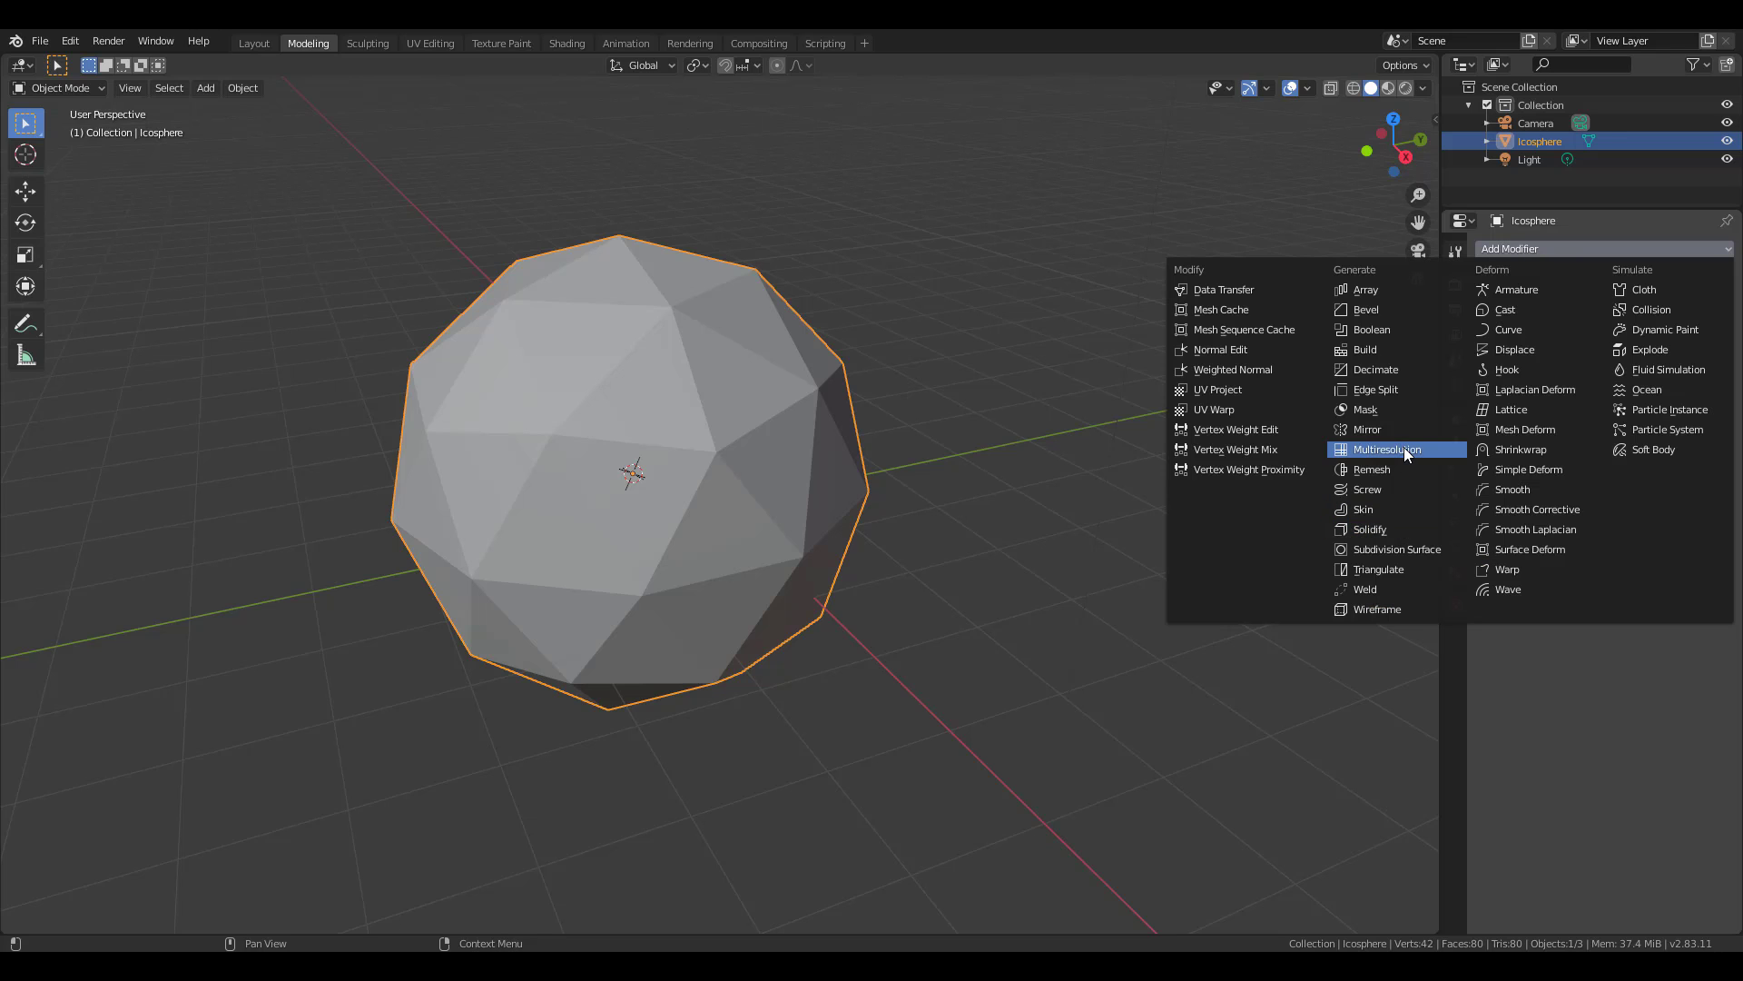
click(1409, 549)
double_click(1593, 386)
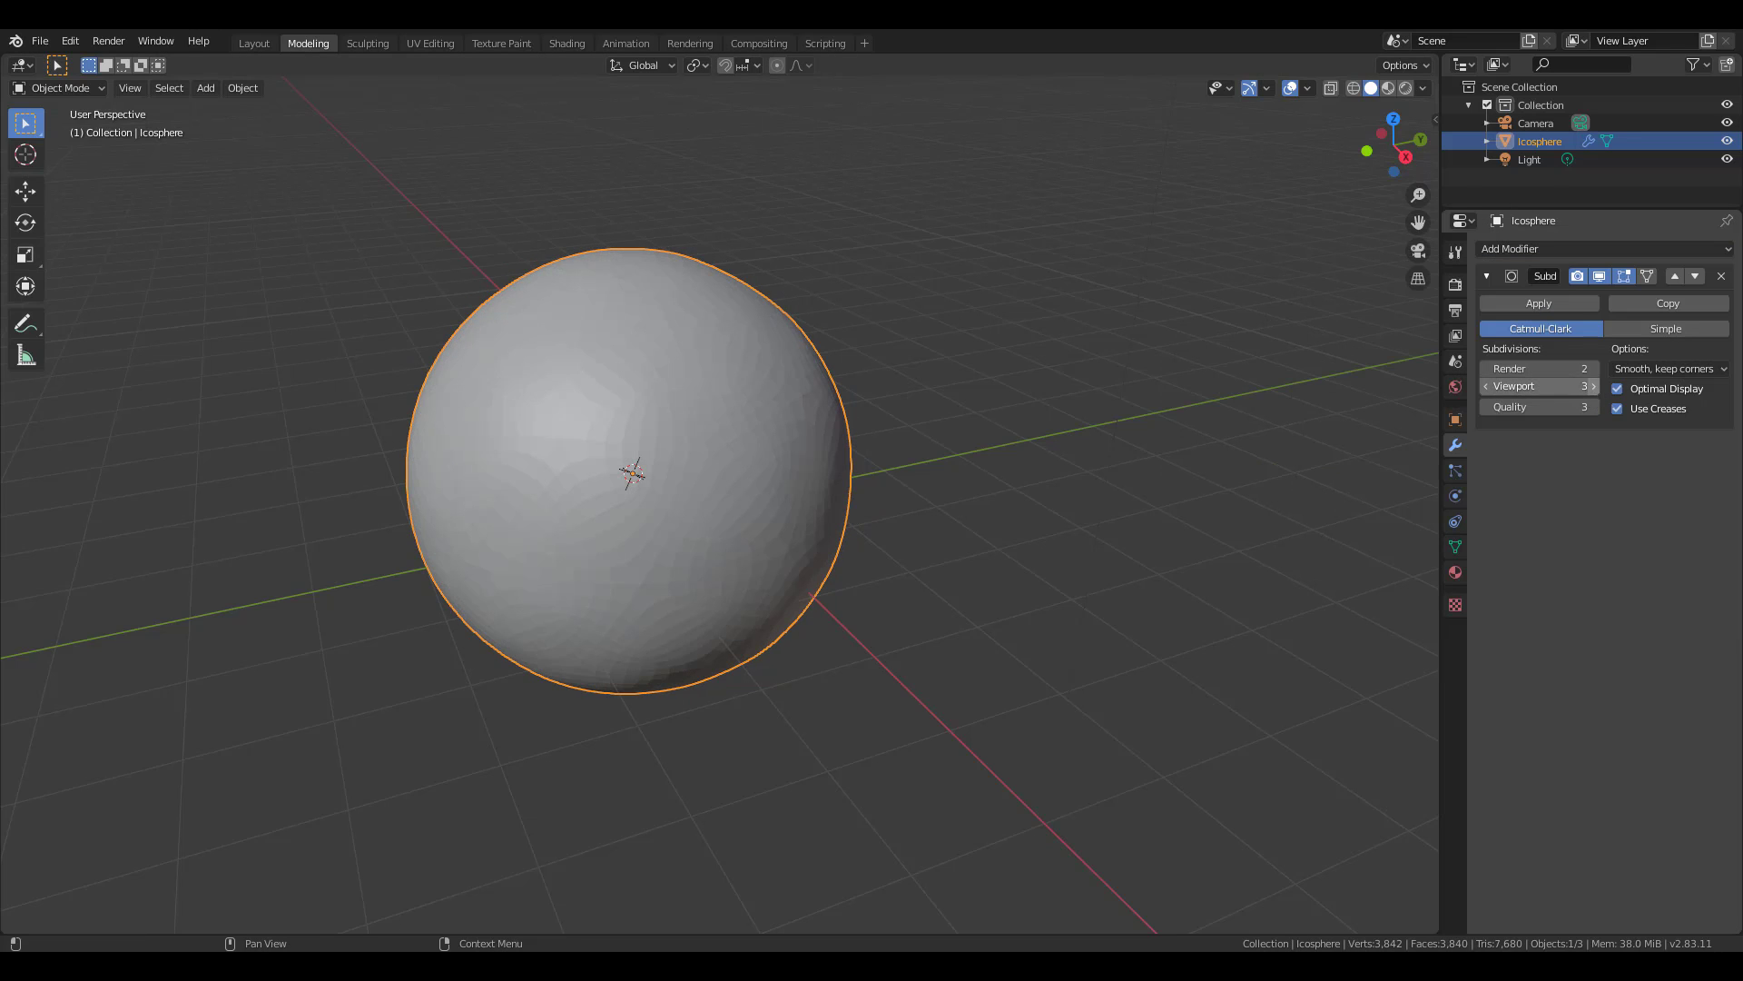
click(1539, 303)
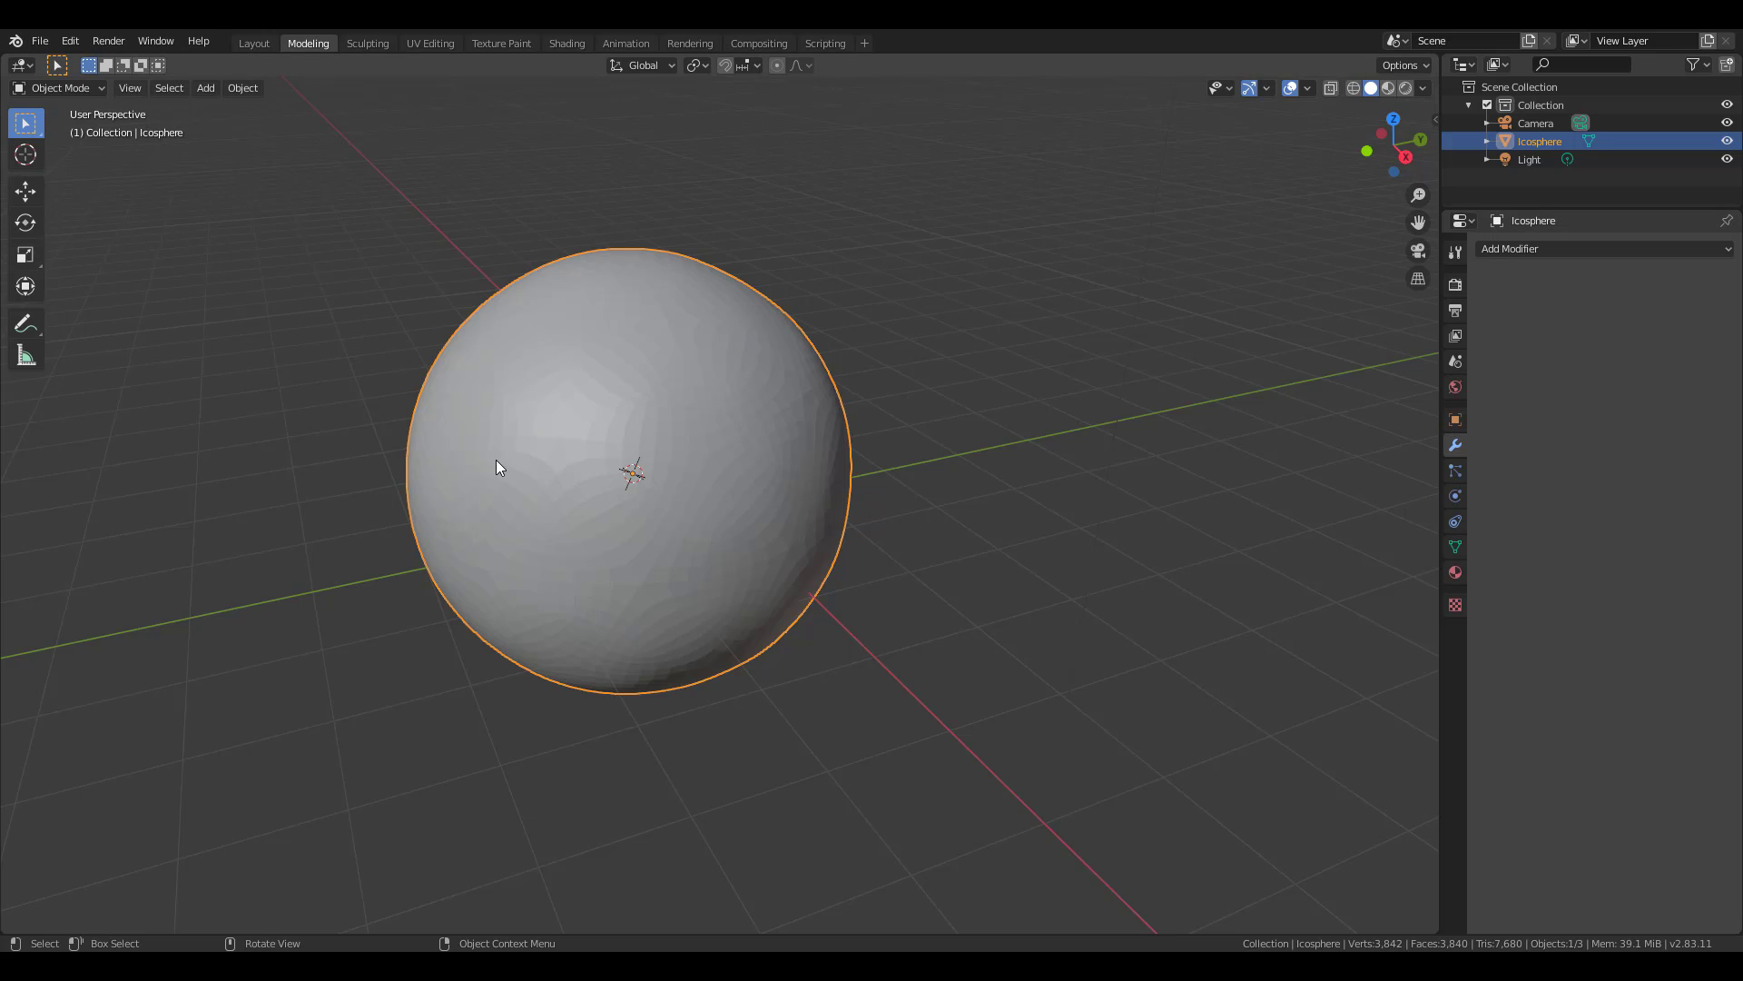
key(KP_0)
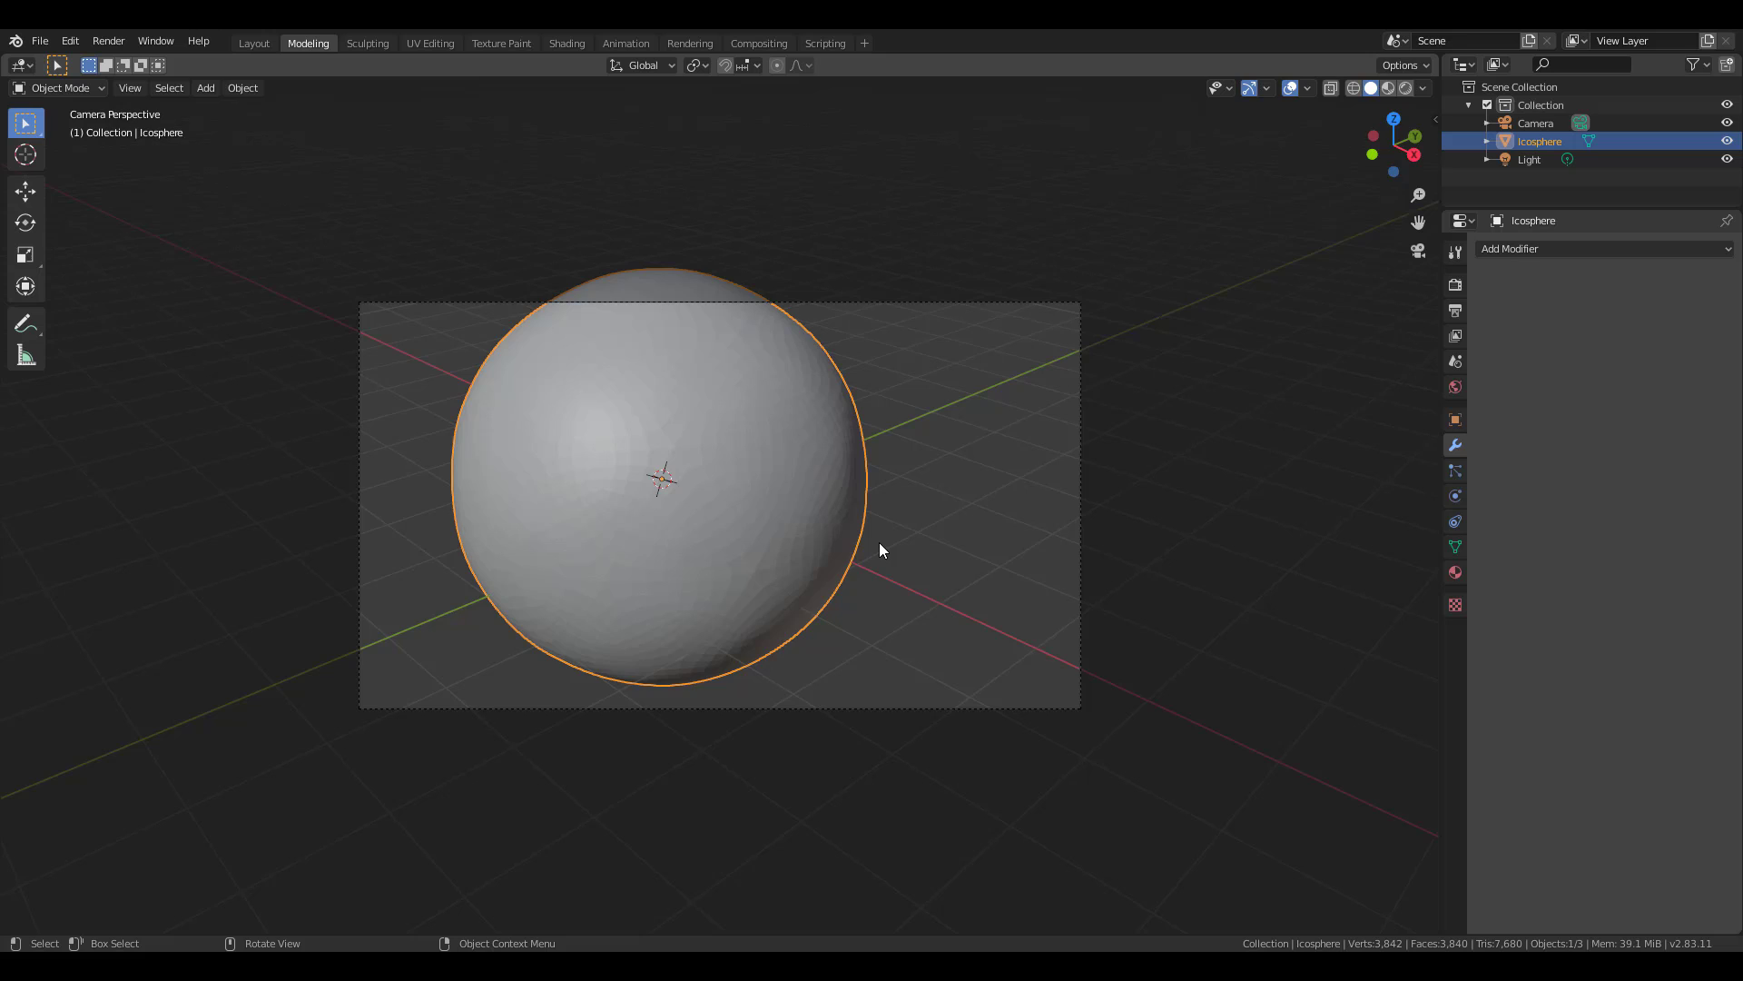
Tick Lock Camera to View in the sidebar's View tab and orbit to move the camera around the icosphere
middle_drag(888, 543, 762, 509)
key(KP_0)
key(n)
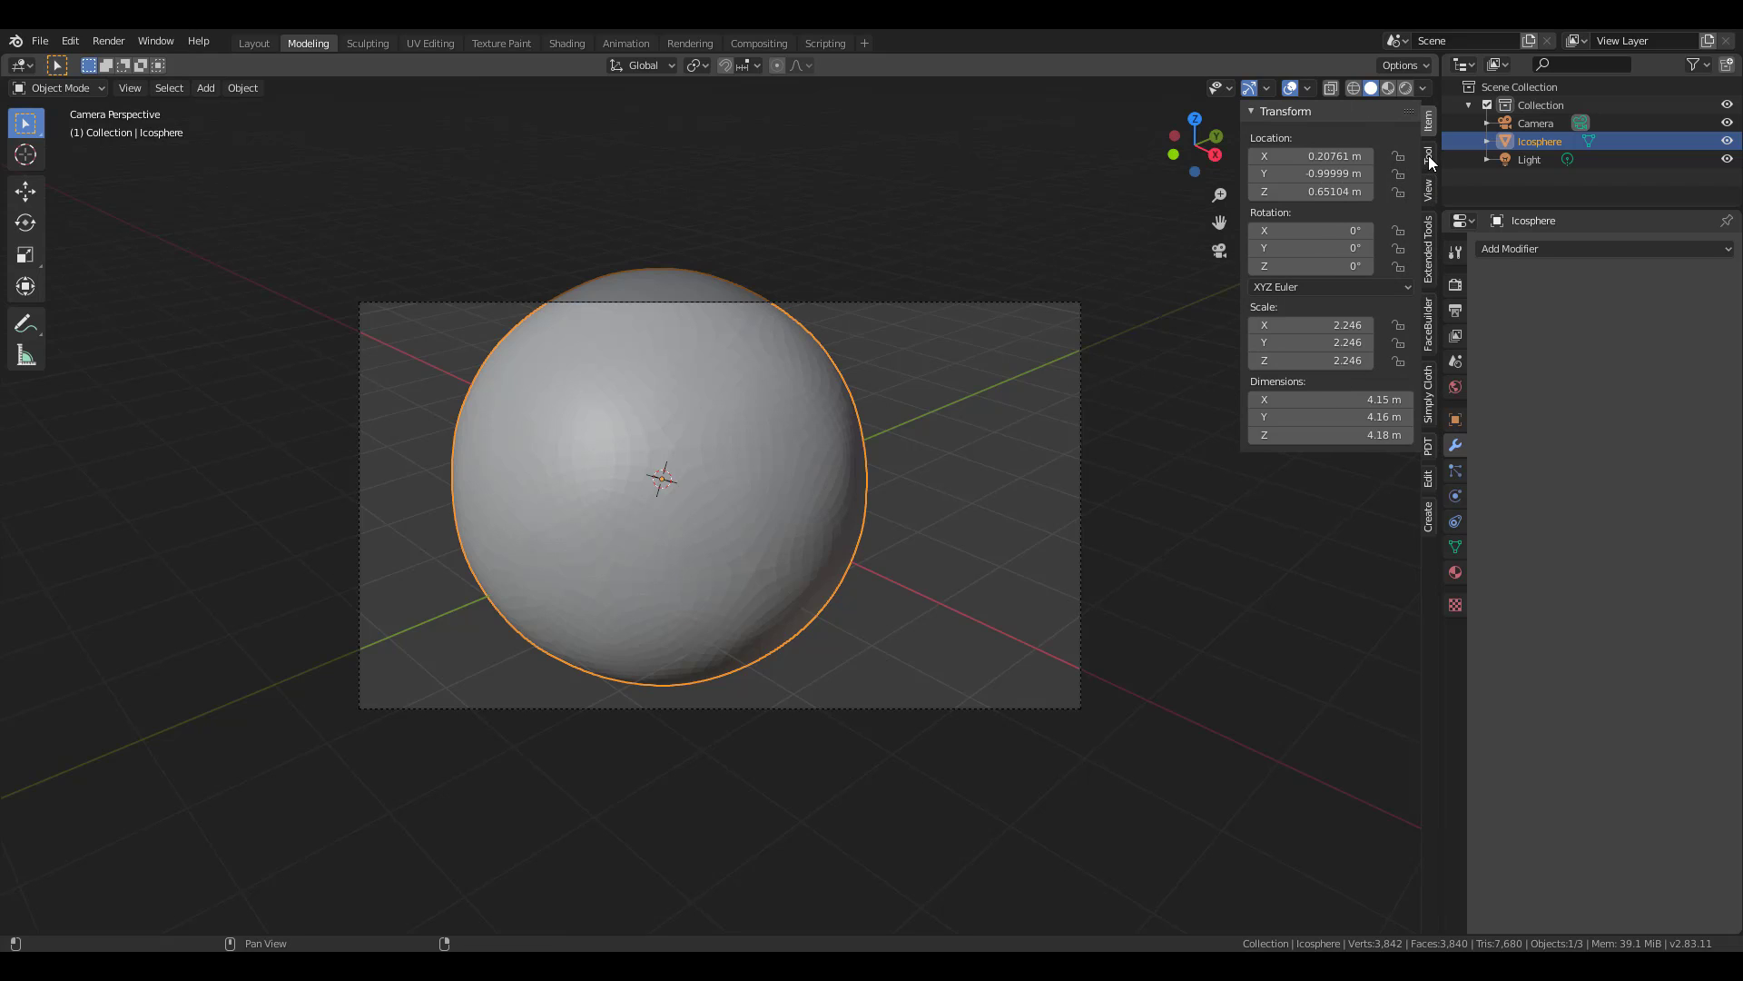
click(1429, 188)
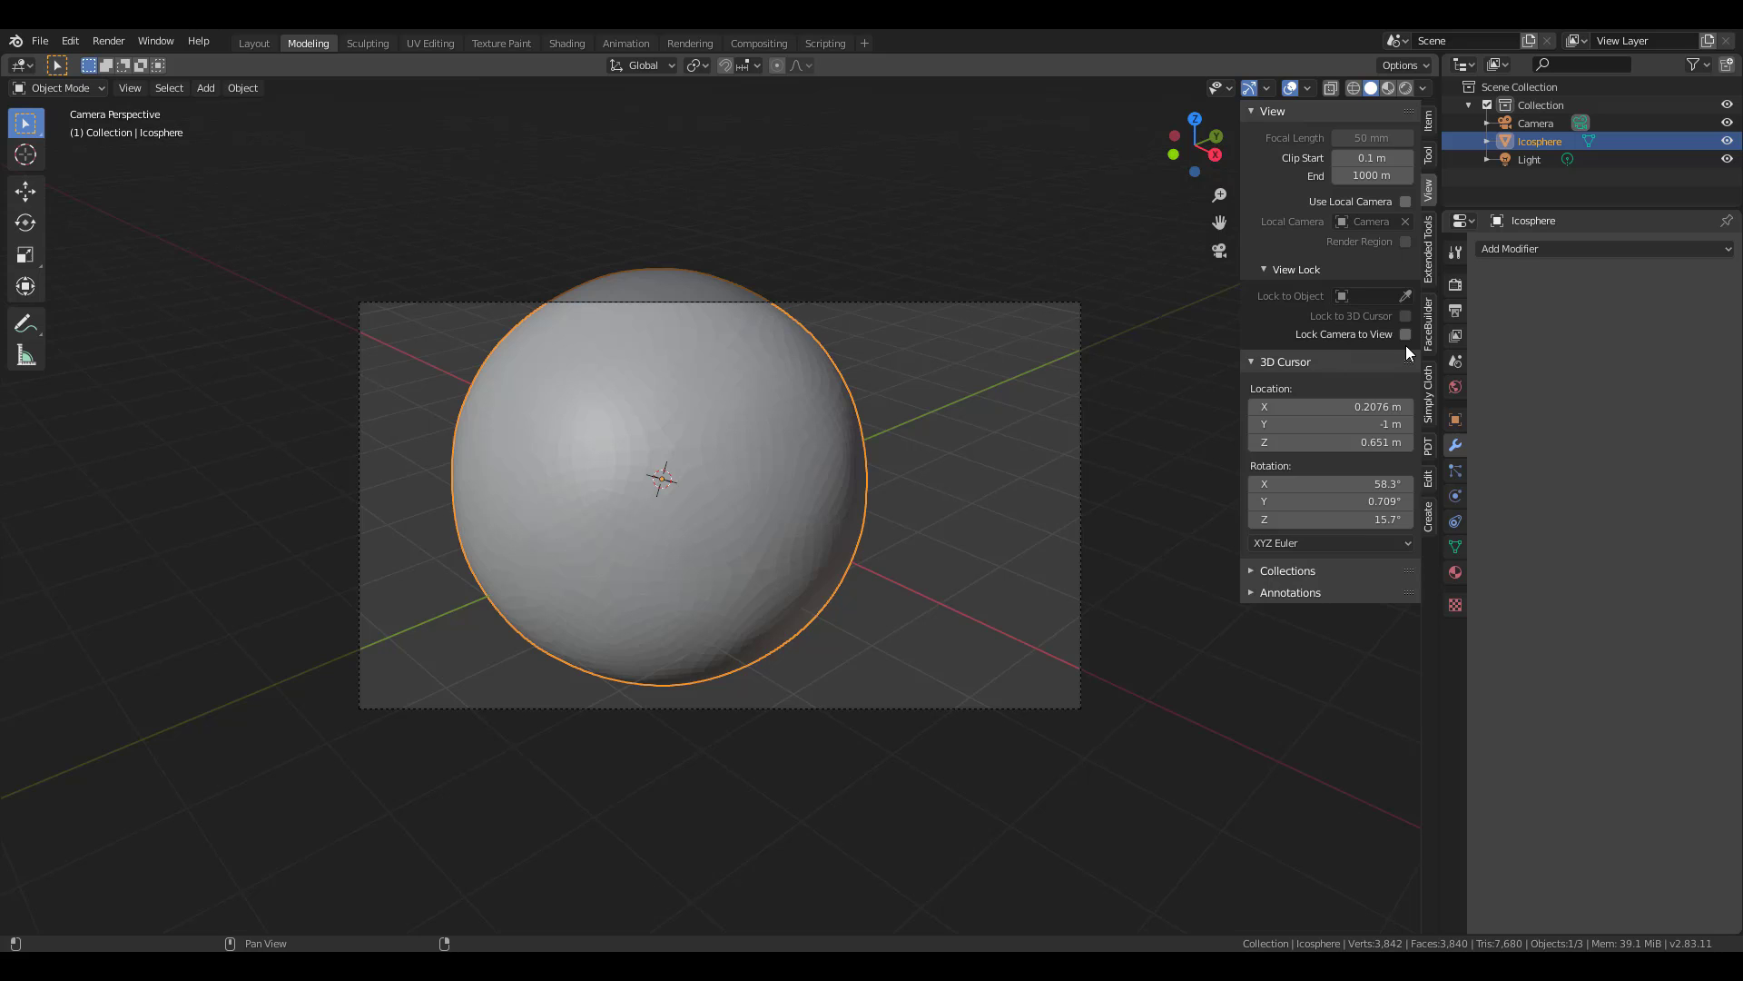
click(1405, 334)
right_click(822, 565)
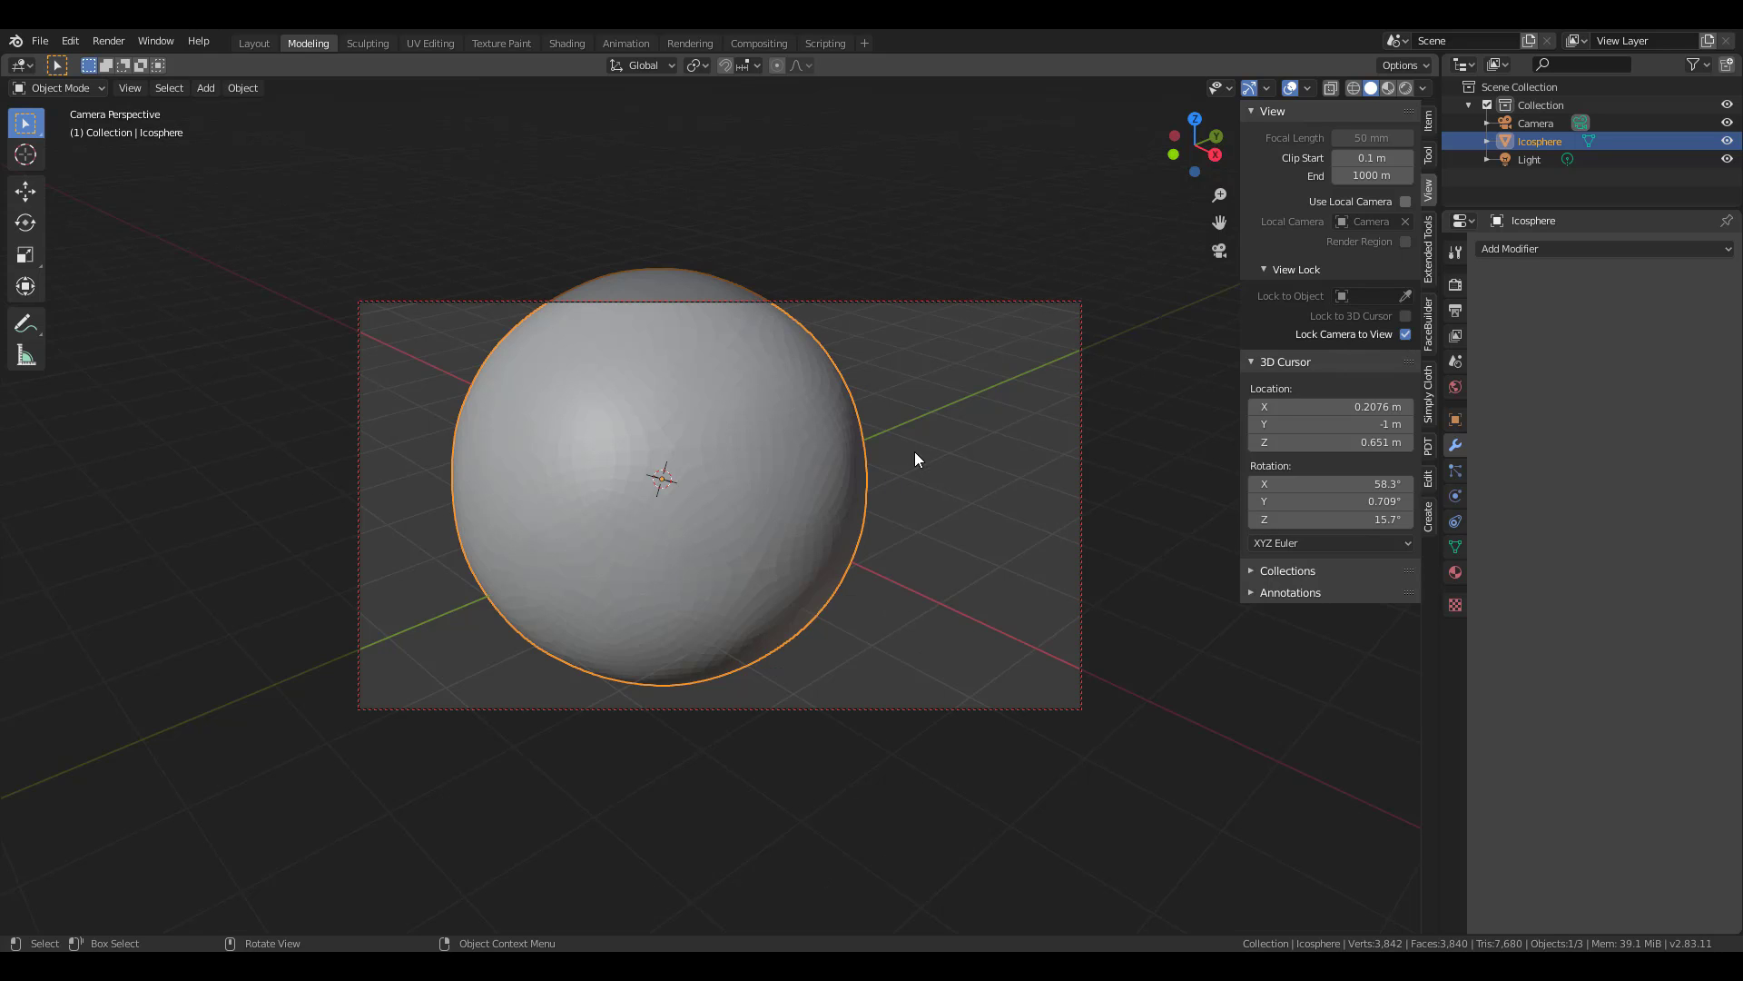
middle_drag(913, 450, 964, 501)
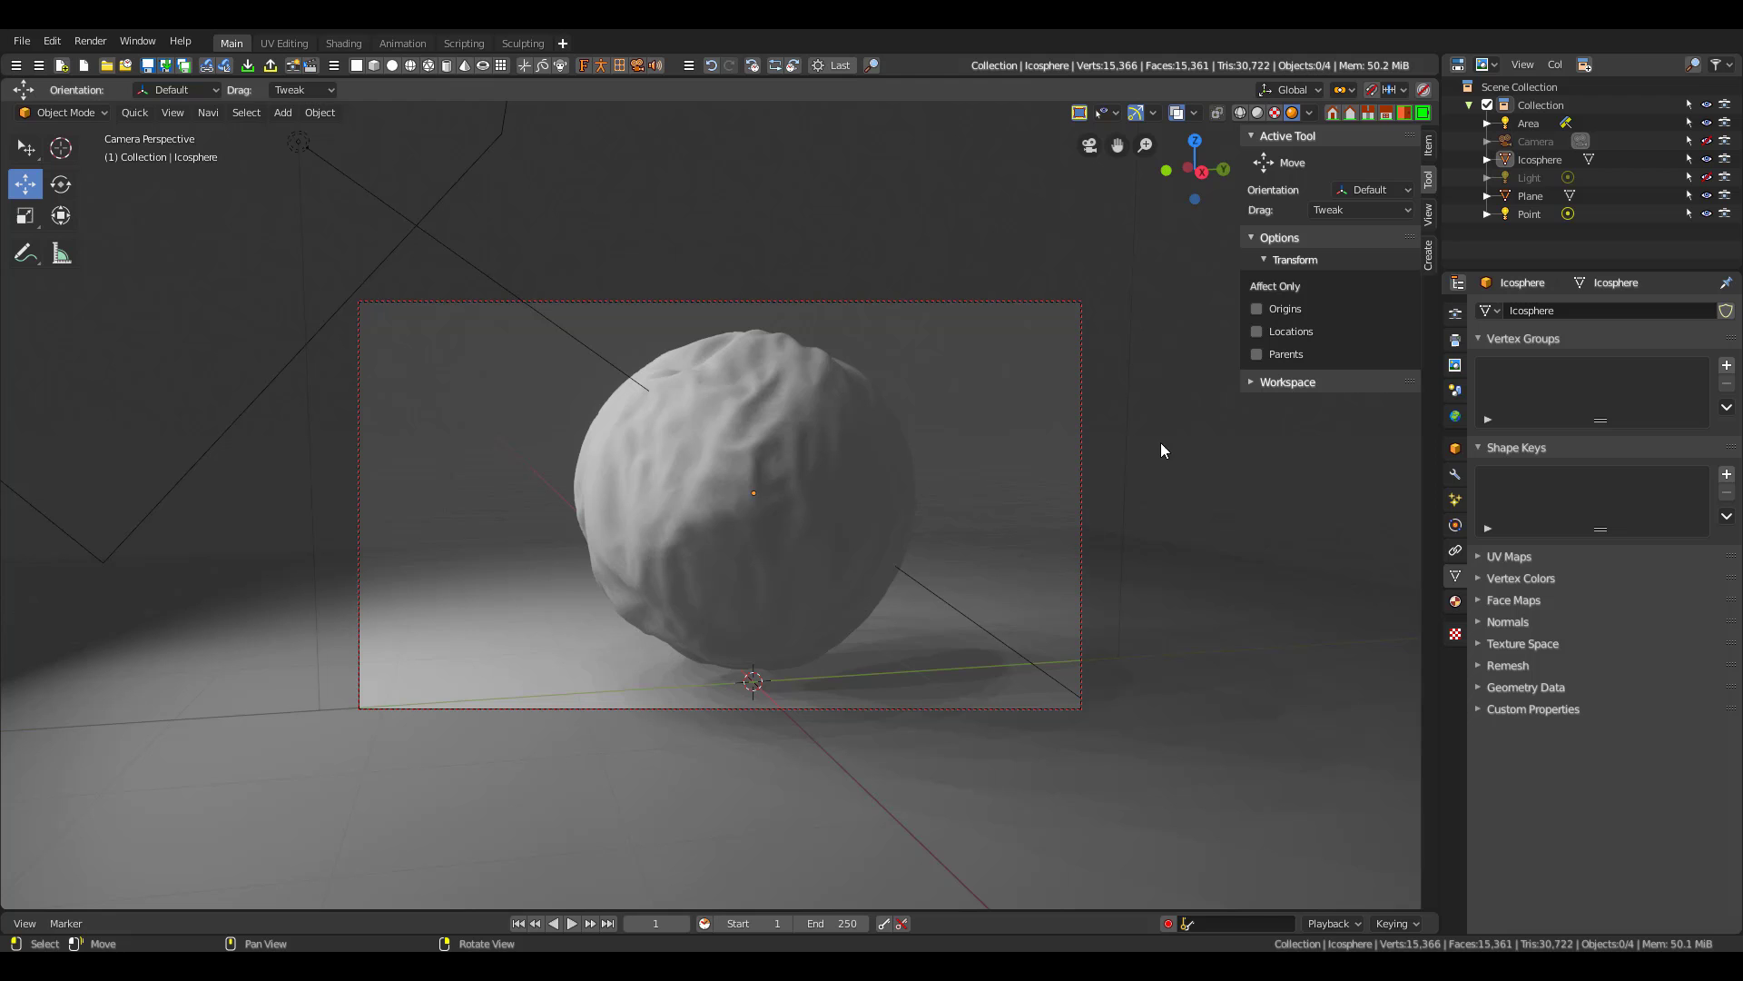
Select and frame the icosphere, then orbit the locked scene camera to a new angle
middle_drag(926, 472, 846, 523)
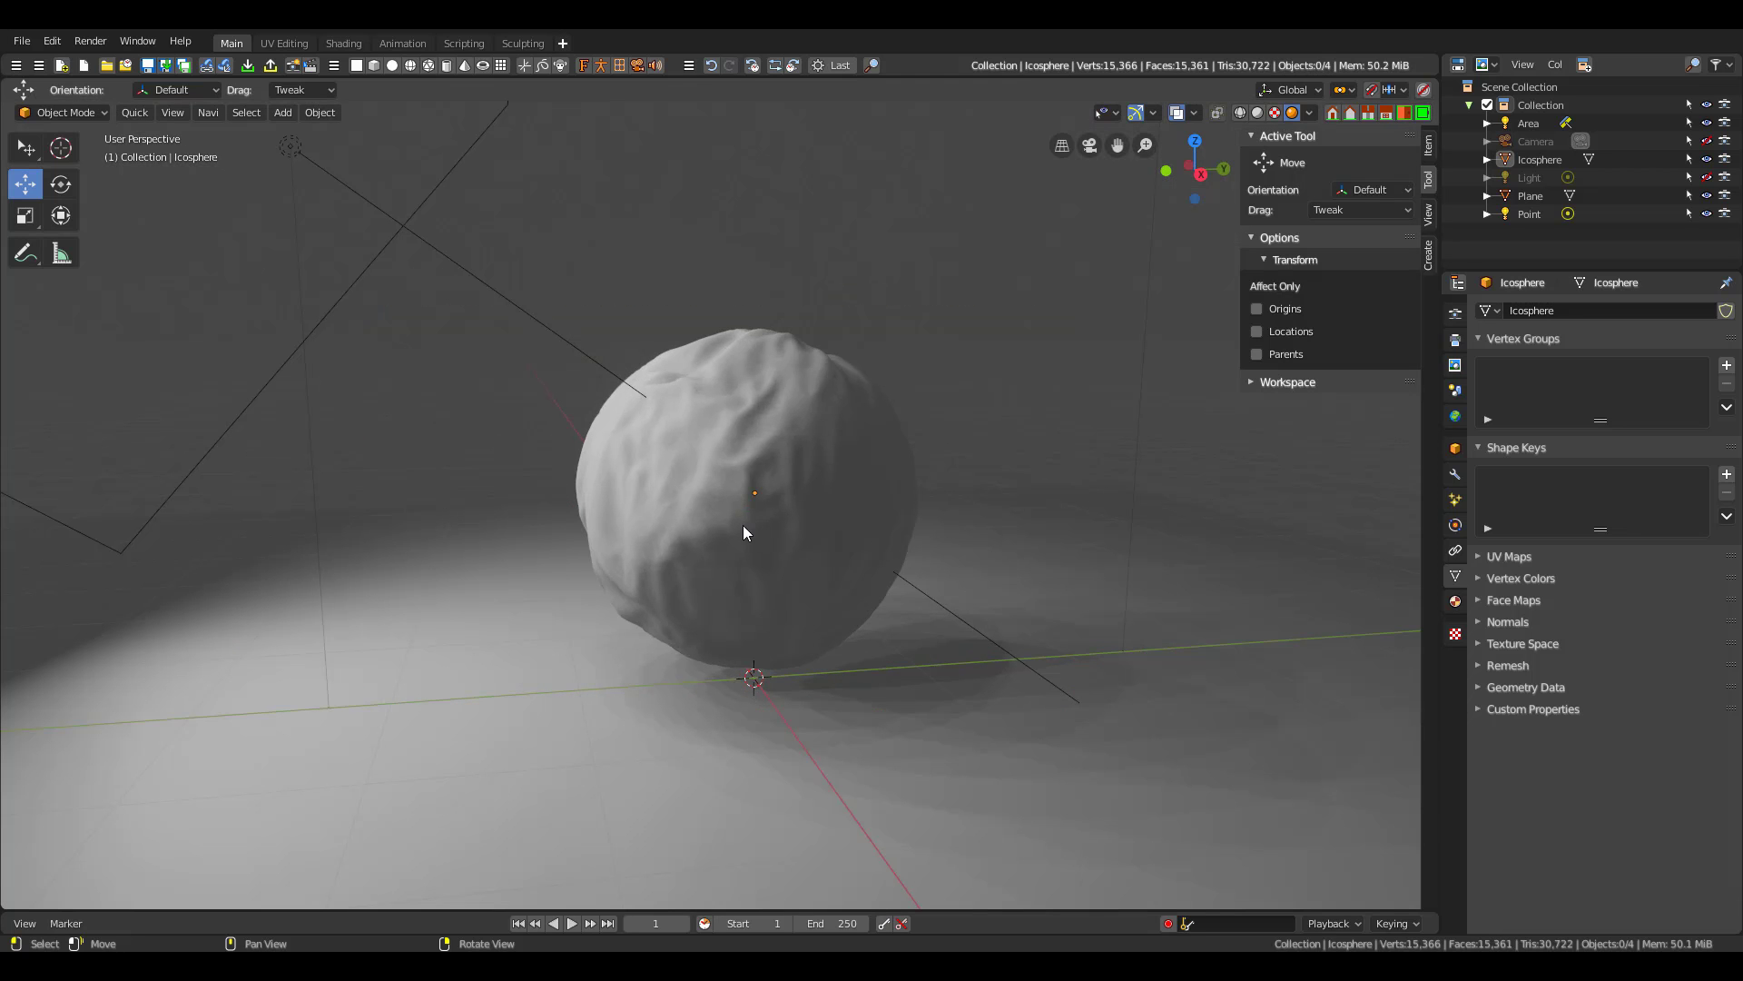
click(772, 464)
key(KP_Decimal)
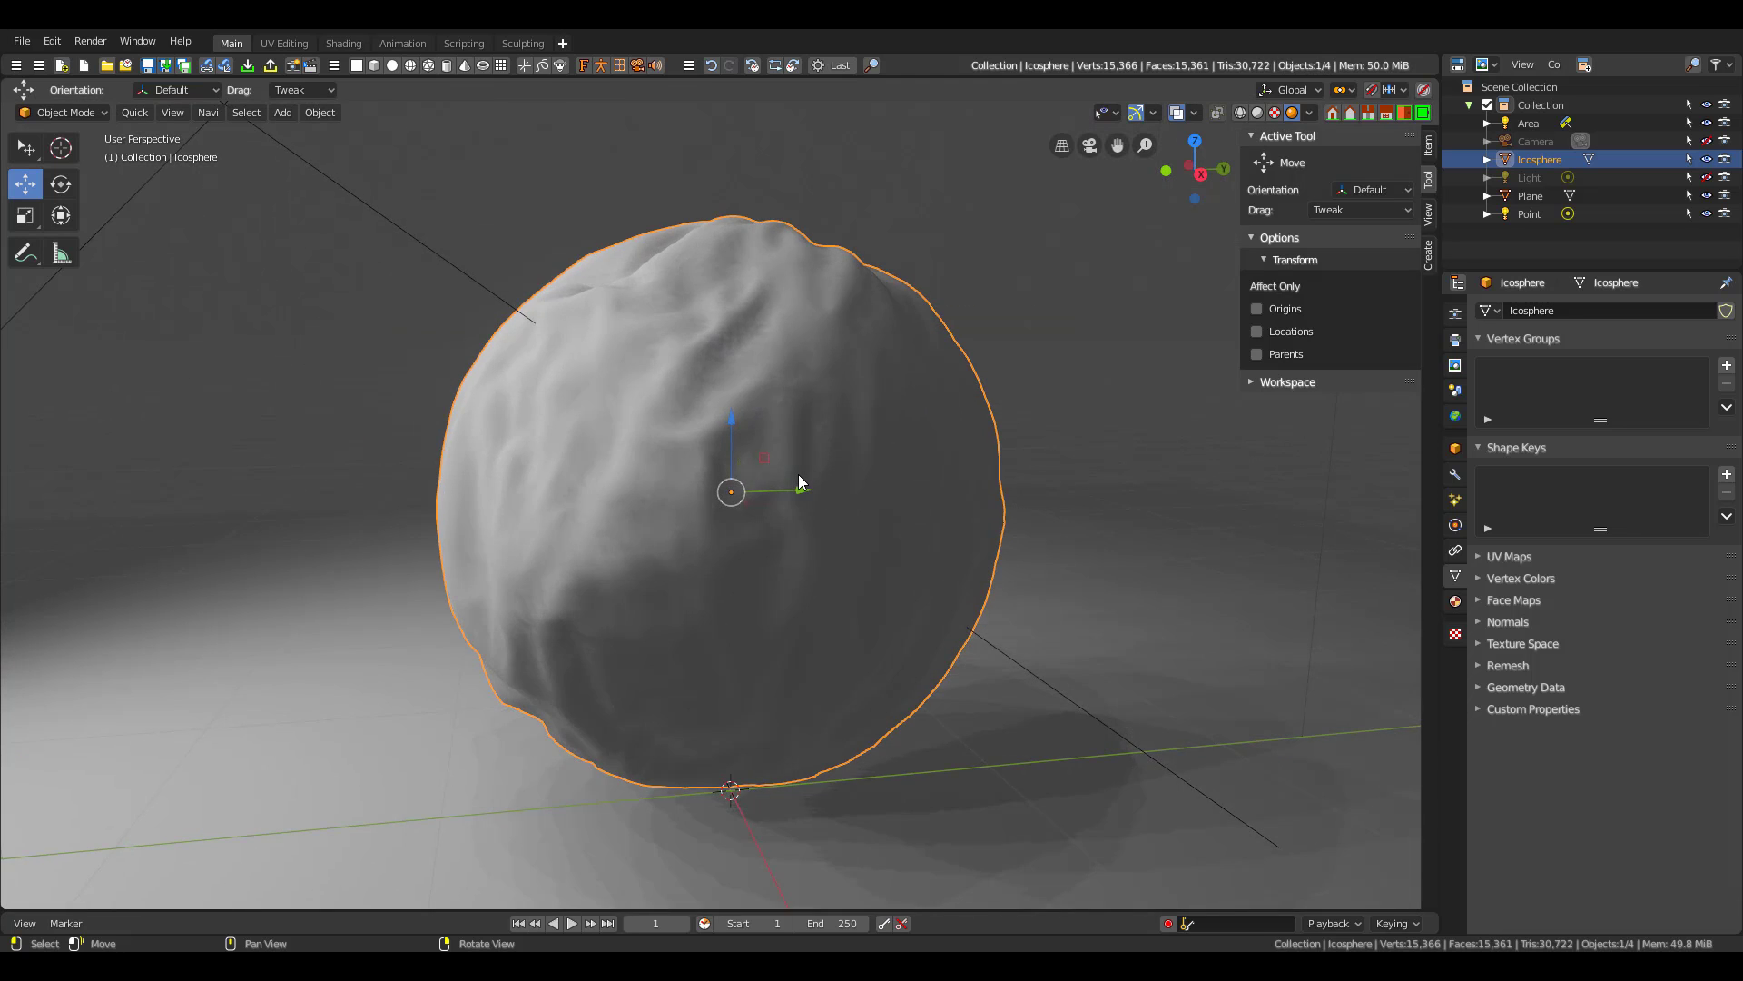
key(KP_0)
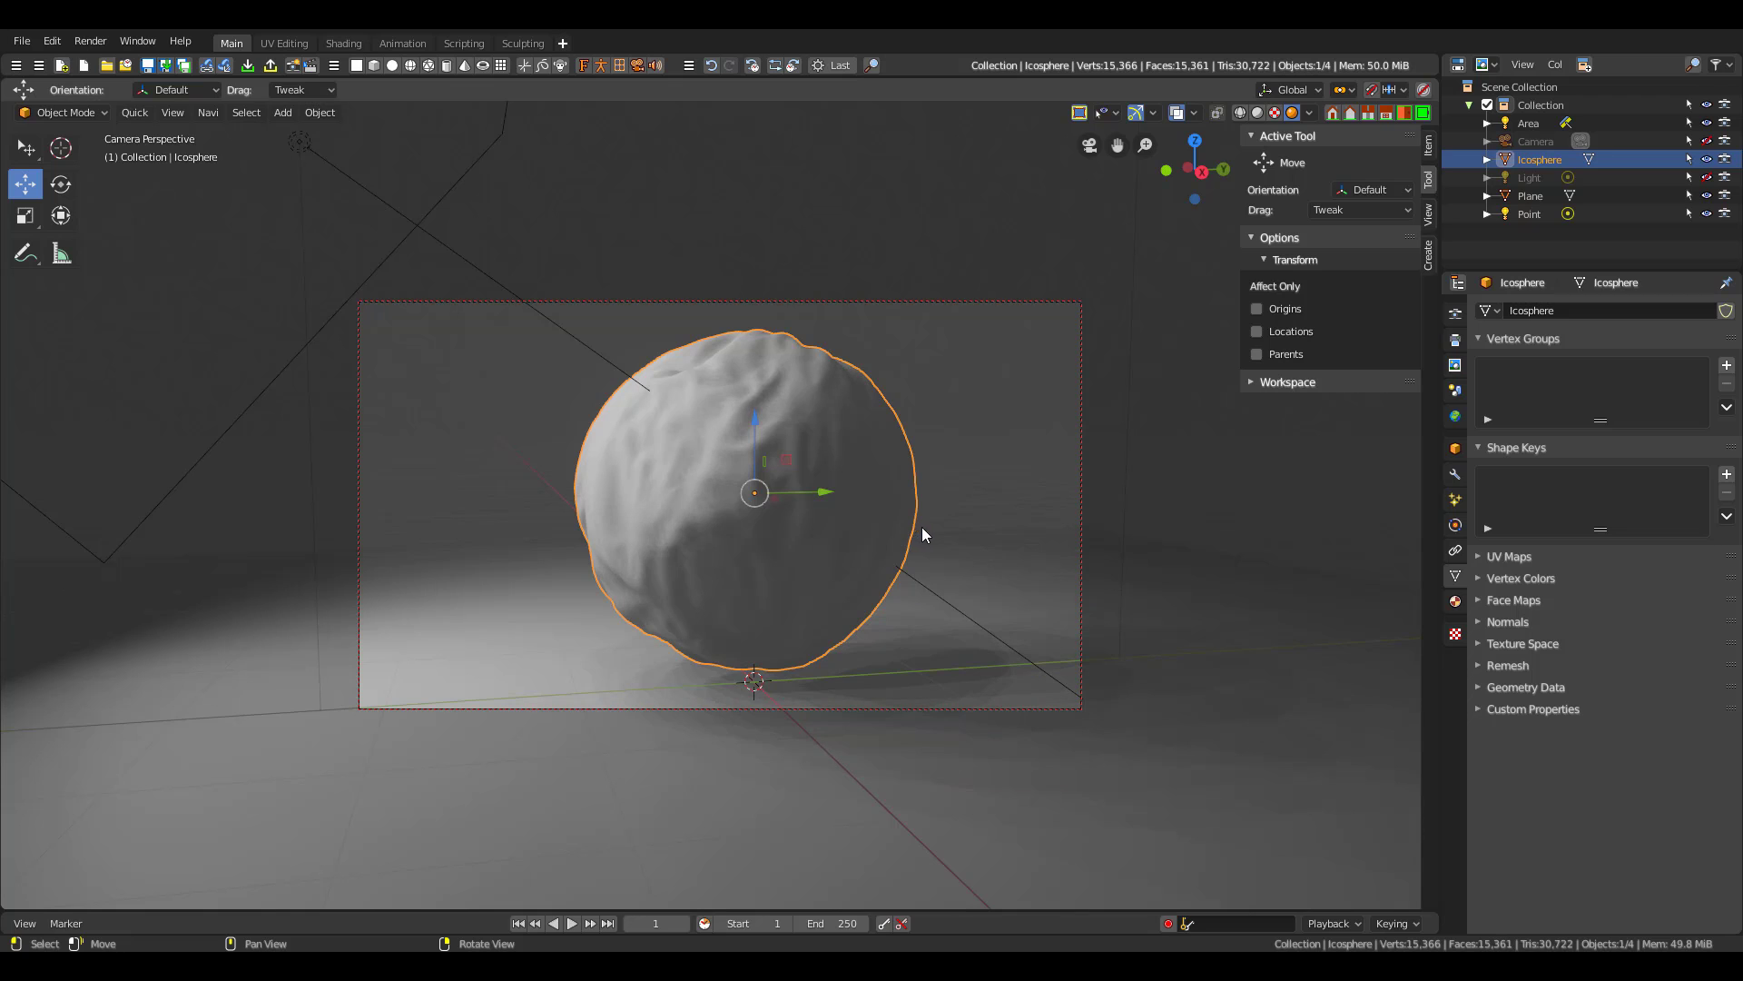
middle_drag(950, 527, 1229, 427)
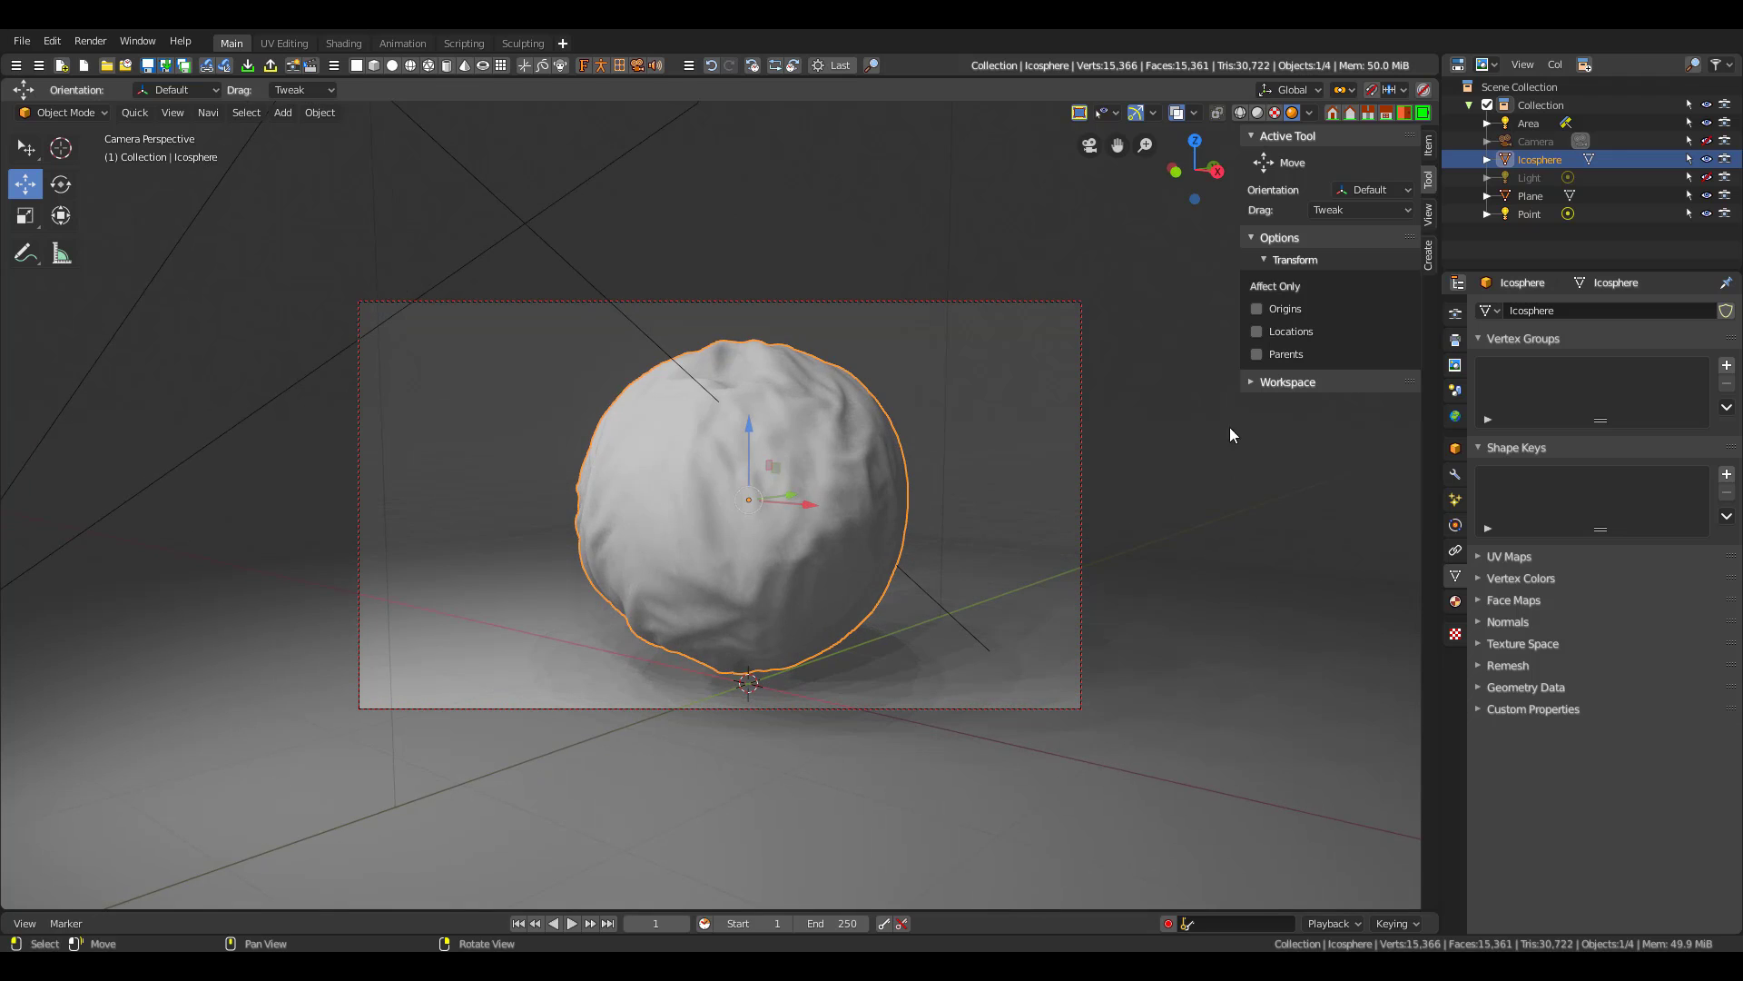
Show the sidebar View tab and expand its 3D Cursor, Edit and View panels
click(1428, 225)
click(1257, 179)
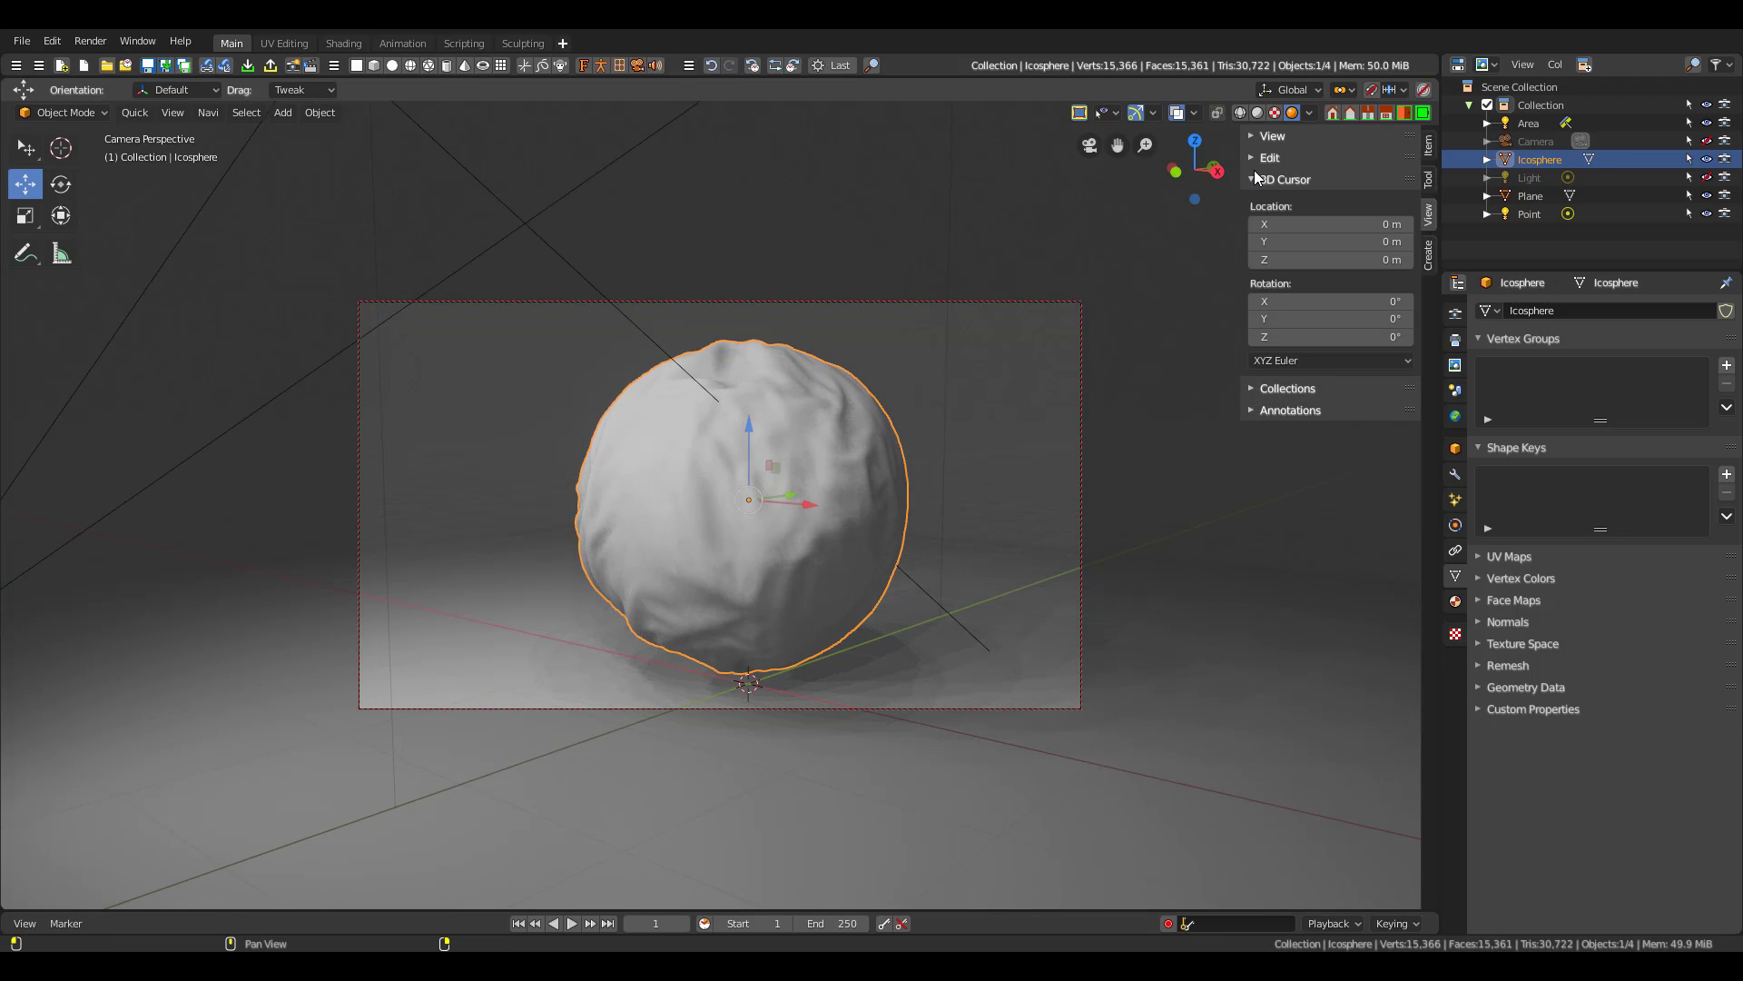
click(1258, 159)
click(1255, 137)
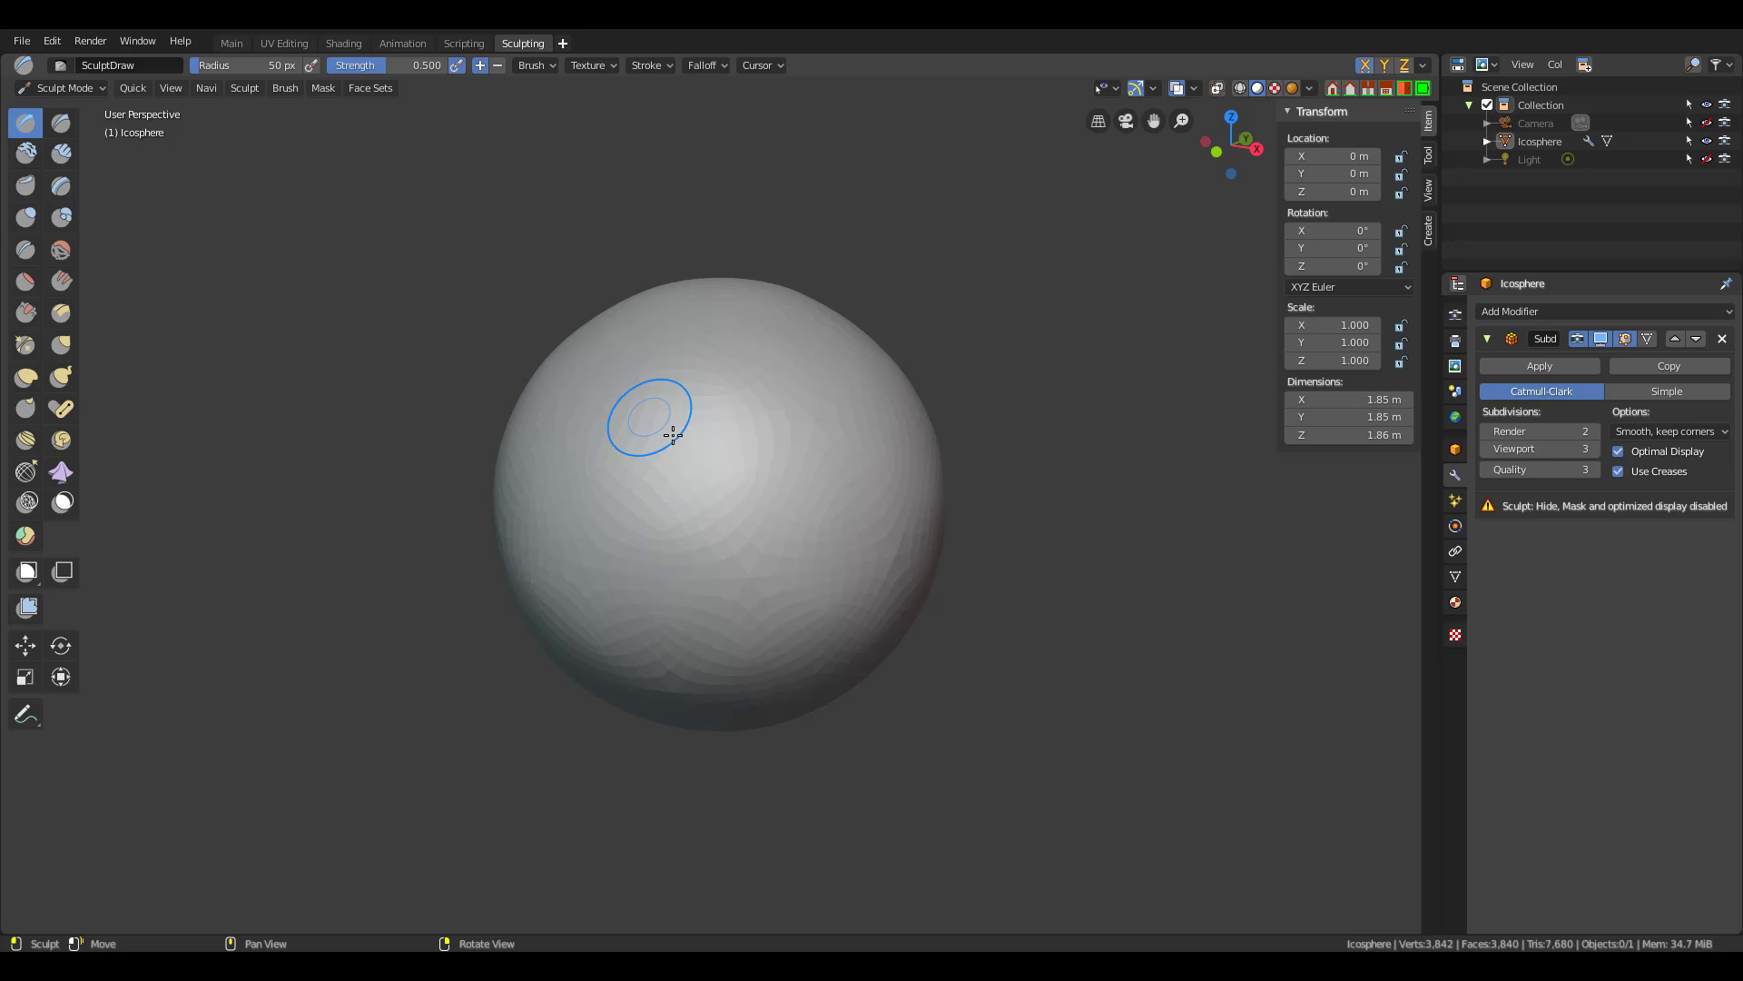
Bulge the sphere with a 161 px SculptDraw stroke, then deform it with a 68 px Cloth brush
key(f)
click(828, 514)
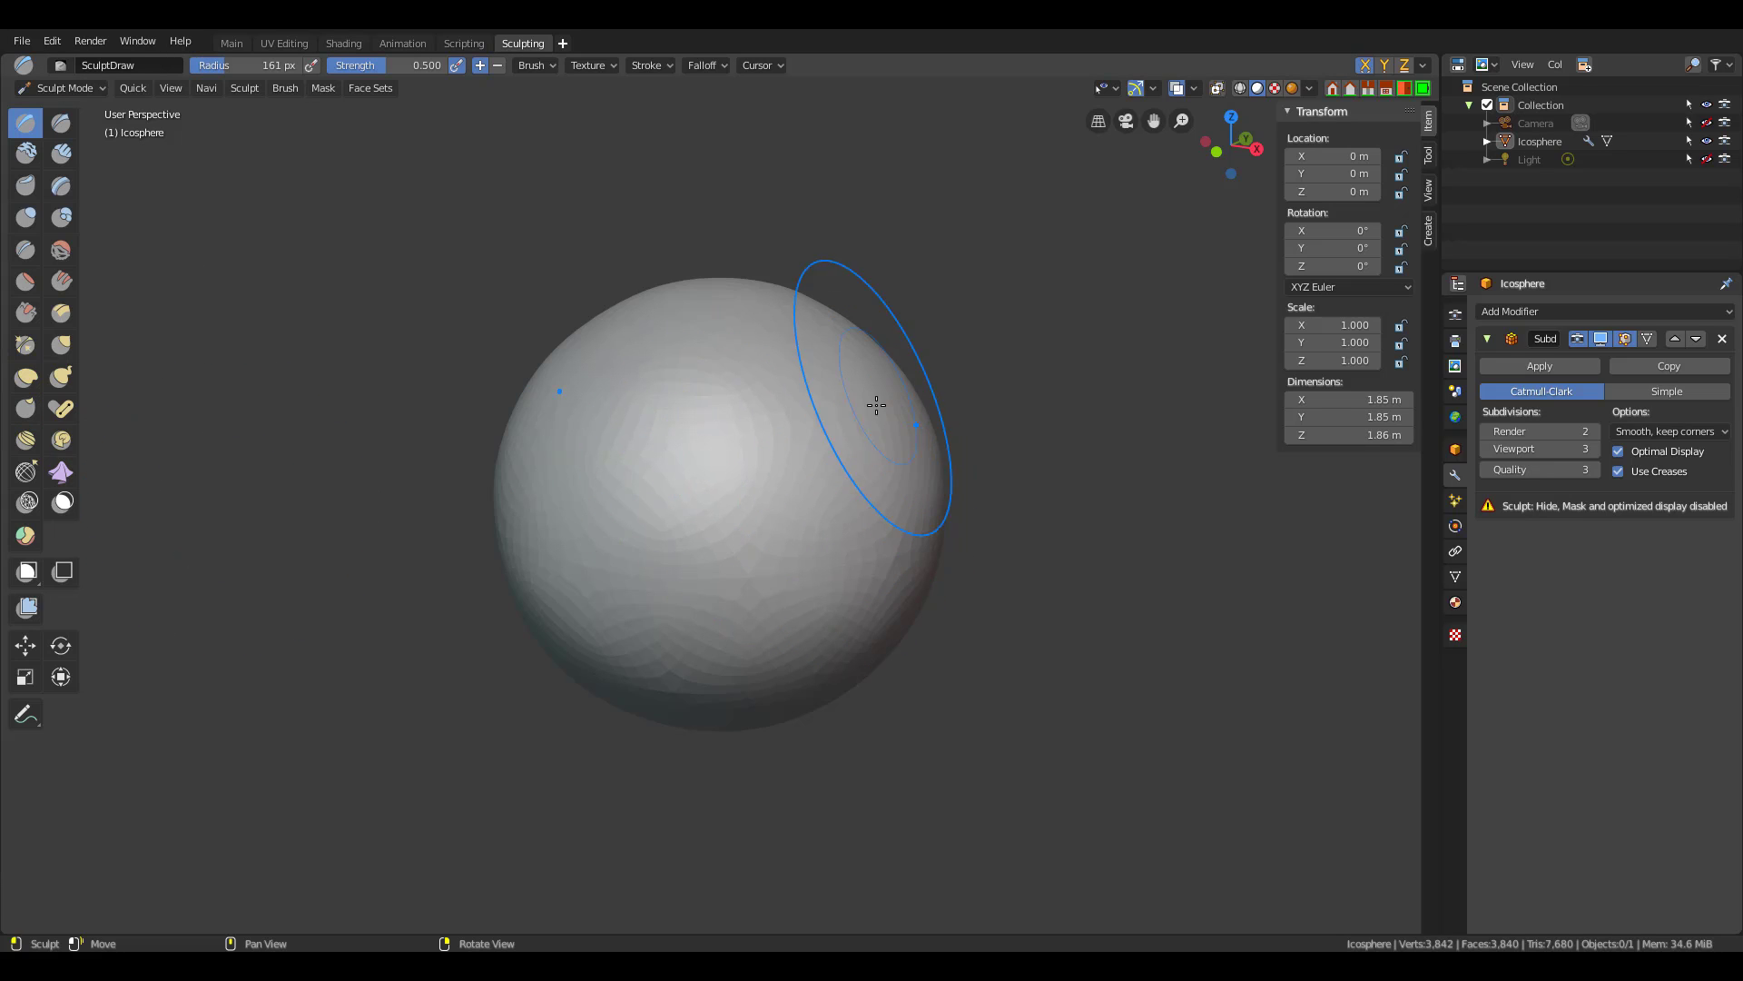
mouse_move(875, 405)
mouse_down()
mouse_move(901, 544)
mouse_move(691, 695)
mouse_up()
click(61, 472)
mouse_move(911, 436)
mouse_down()
mouse_move(903, 572)
mouse_move(931, 540)
mouse_up()
key(f)
click(804, 482)
mouse_move(859, 407)
mouse_down()
mouse_move(829, 541)
mouse_move(867, 487)
mouse_up()
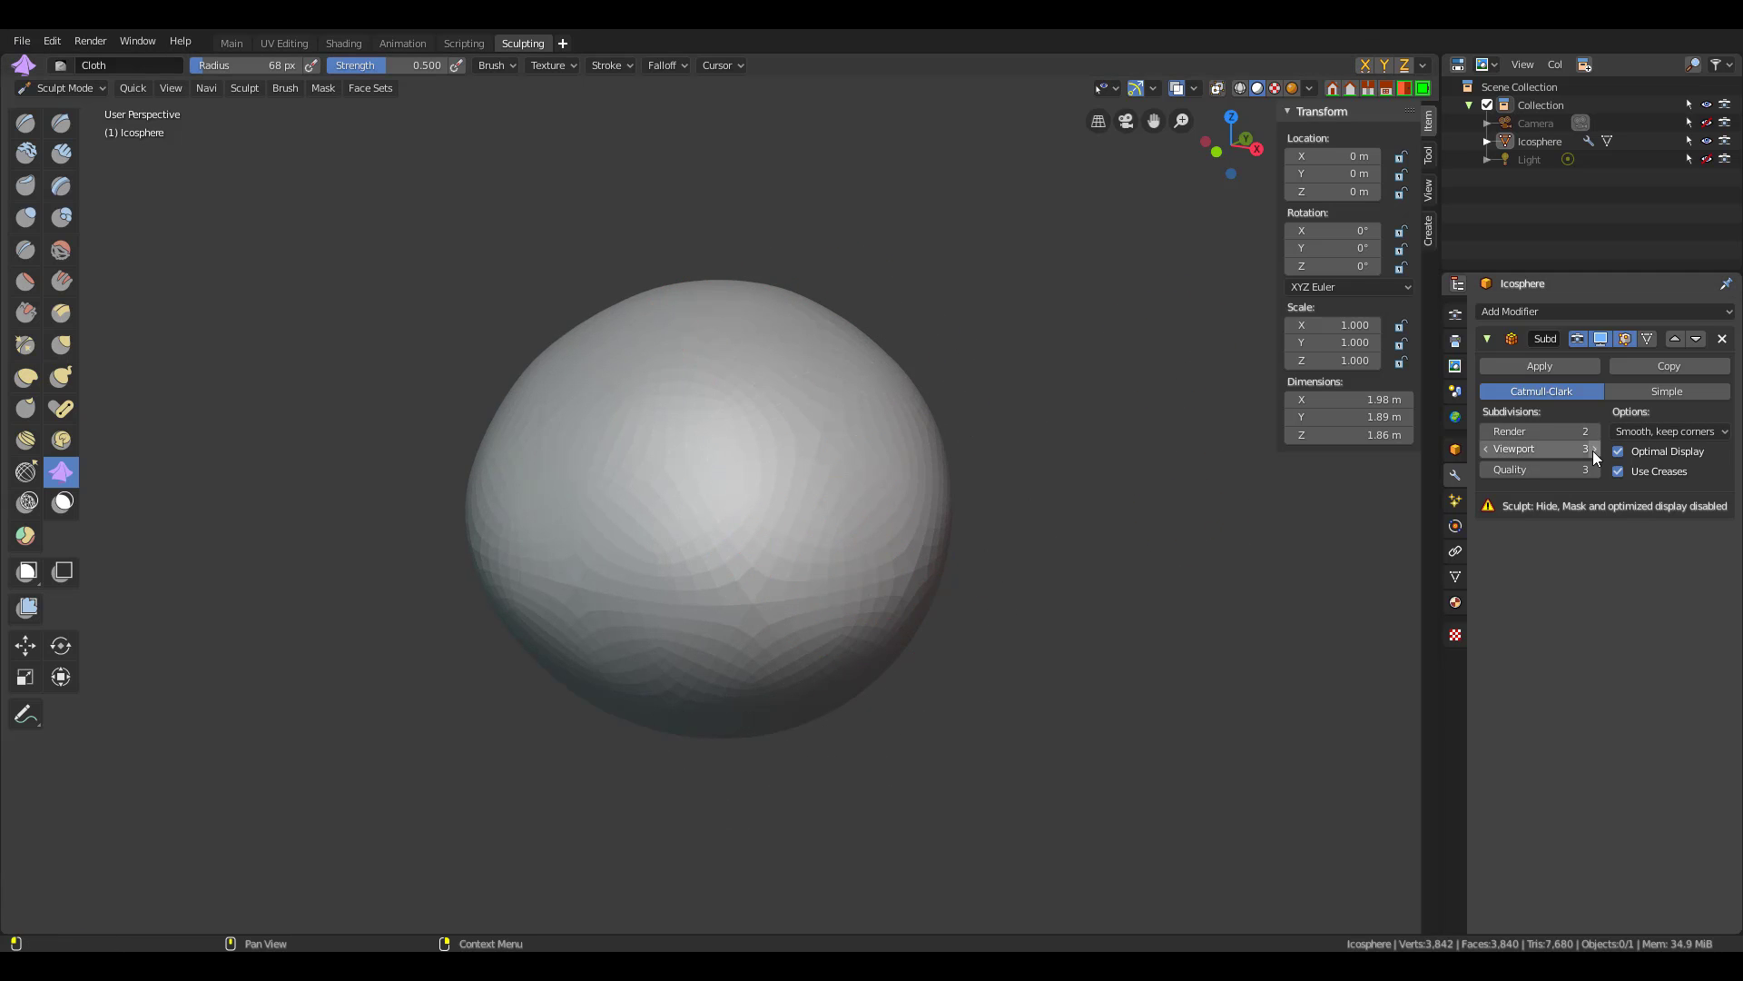
Apply the Subdivision modifier and wrinkle the sphere's right side, with X mirroring turned on
click(1540, 365)
drag(853, 454, 883, 611)
mouse_move(799, 444)
mouse_down()
mouse_move(767, 599)
mouse_move(771, 536)
mouse_up()
click(1365, 66)
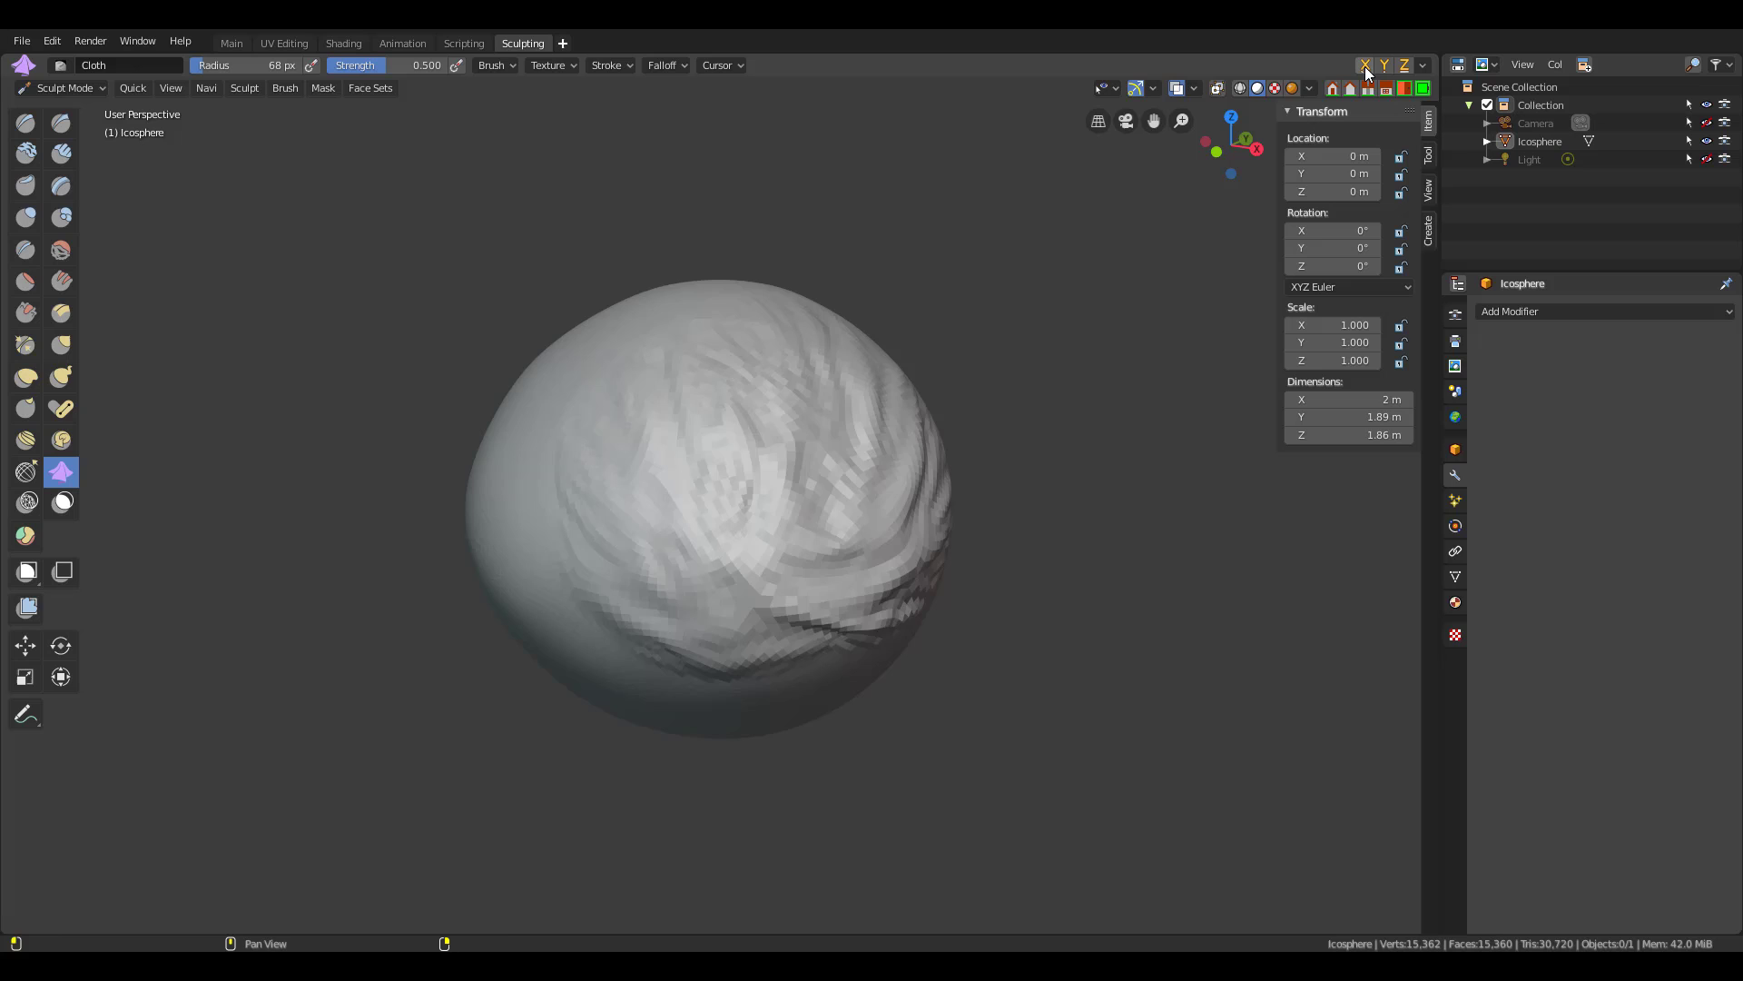
middle_drag(963, 349, 1074, 338)
right_drag(616, 341, 786, 365)
drag(773, 461, 786, 567)
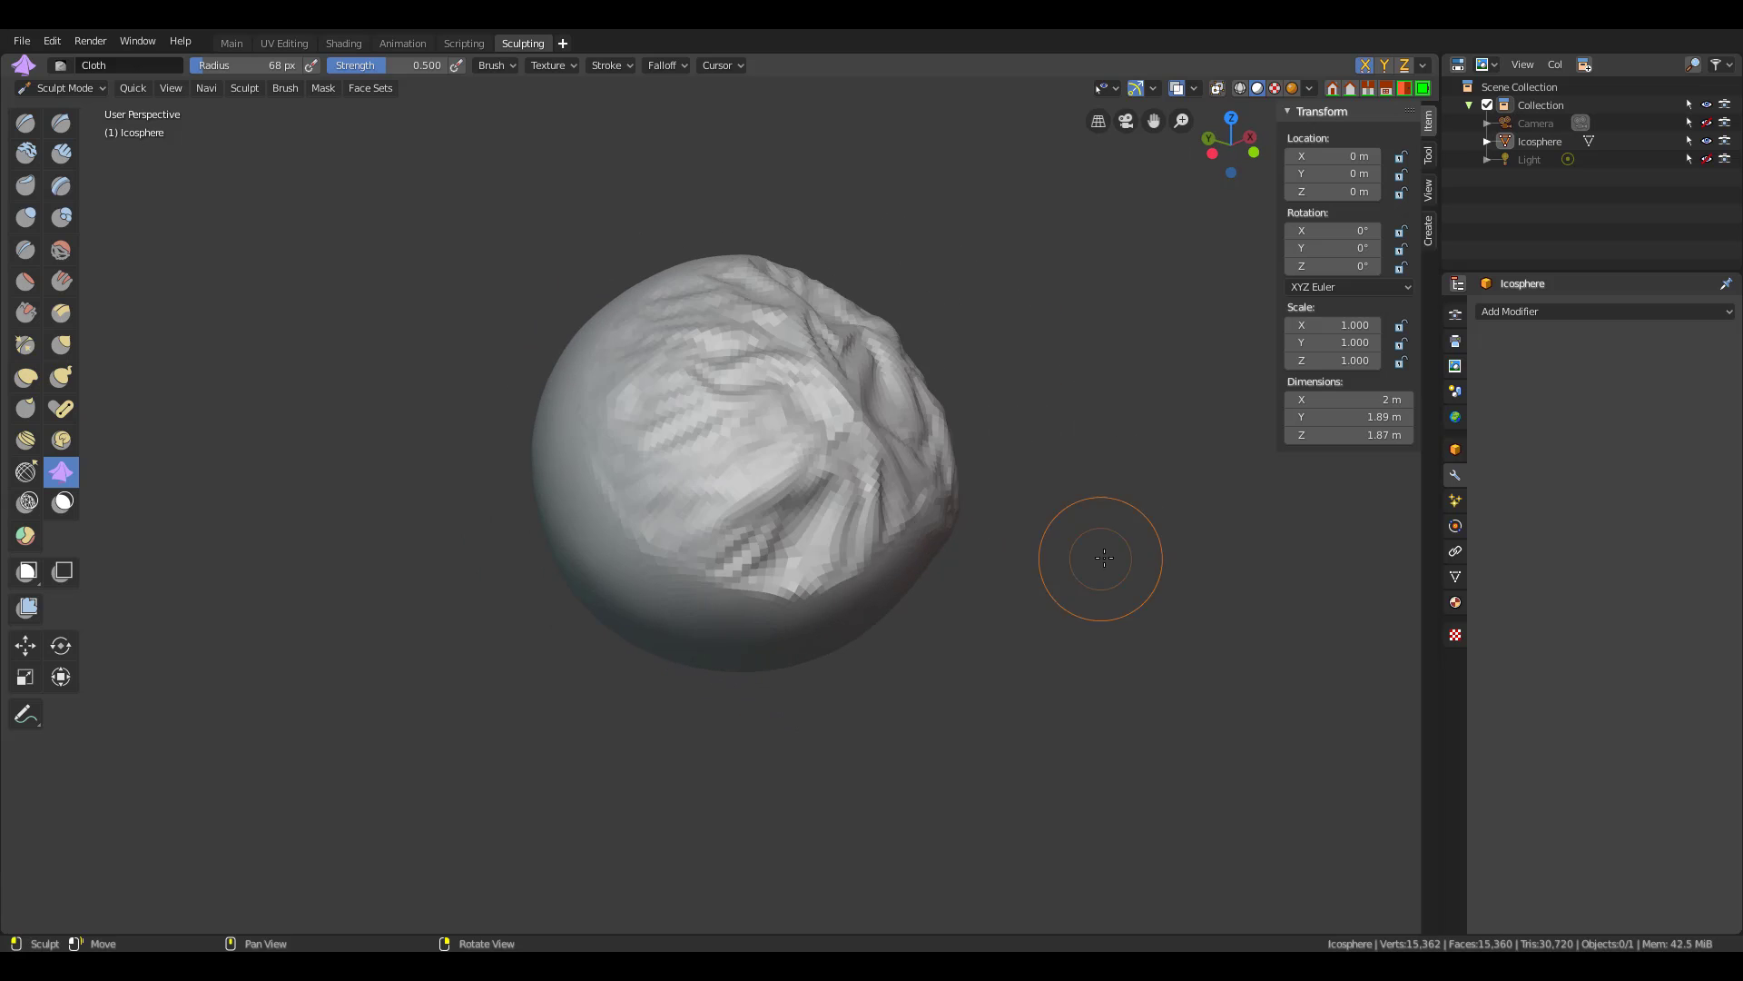
middle_drag(1101, 560, 1036, 530)
Orbit to the sphere's smooth far side and wrinkle its top right and centre
drag(685, 427, 713, 517)
right_drag(860, 510, 864, 510)
middle_drag(864, 509, 947, 403)
mouse_move(947, 403)
mouse_down()
mouse_move(875, 215)
mouse_move(766, 471)
mouse_move(786, 405)
mouse_move(660, 389)
mouse_move(625, 489)
mouse_up()
mouse_move(496, 591)
right_down()
mouse_move(765, 588)
mouse_move(979, 463)
right_up()
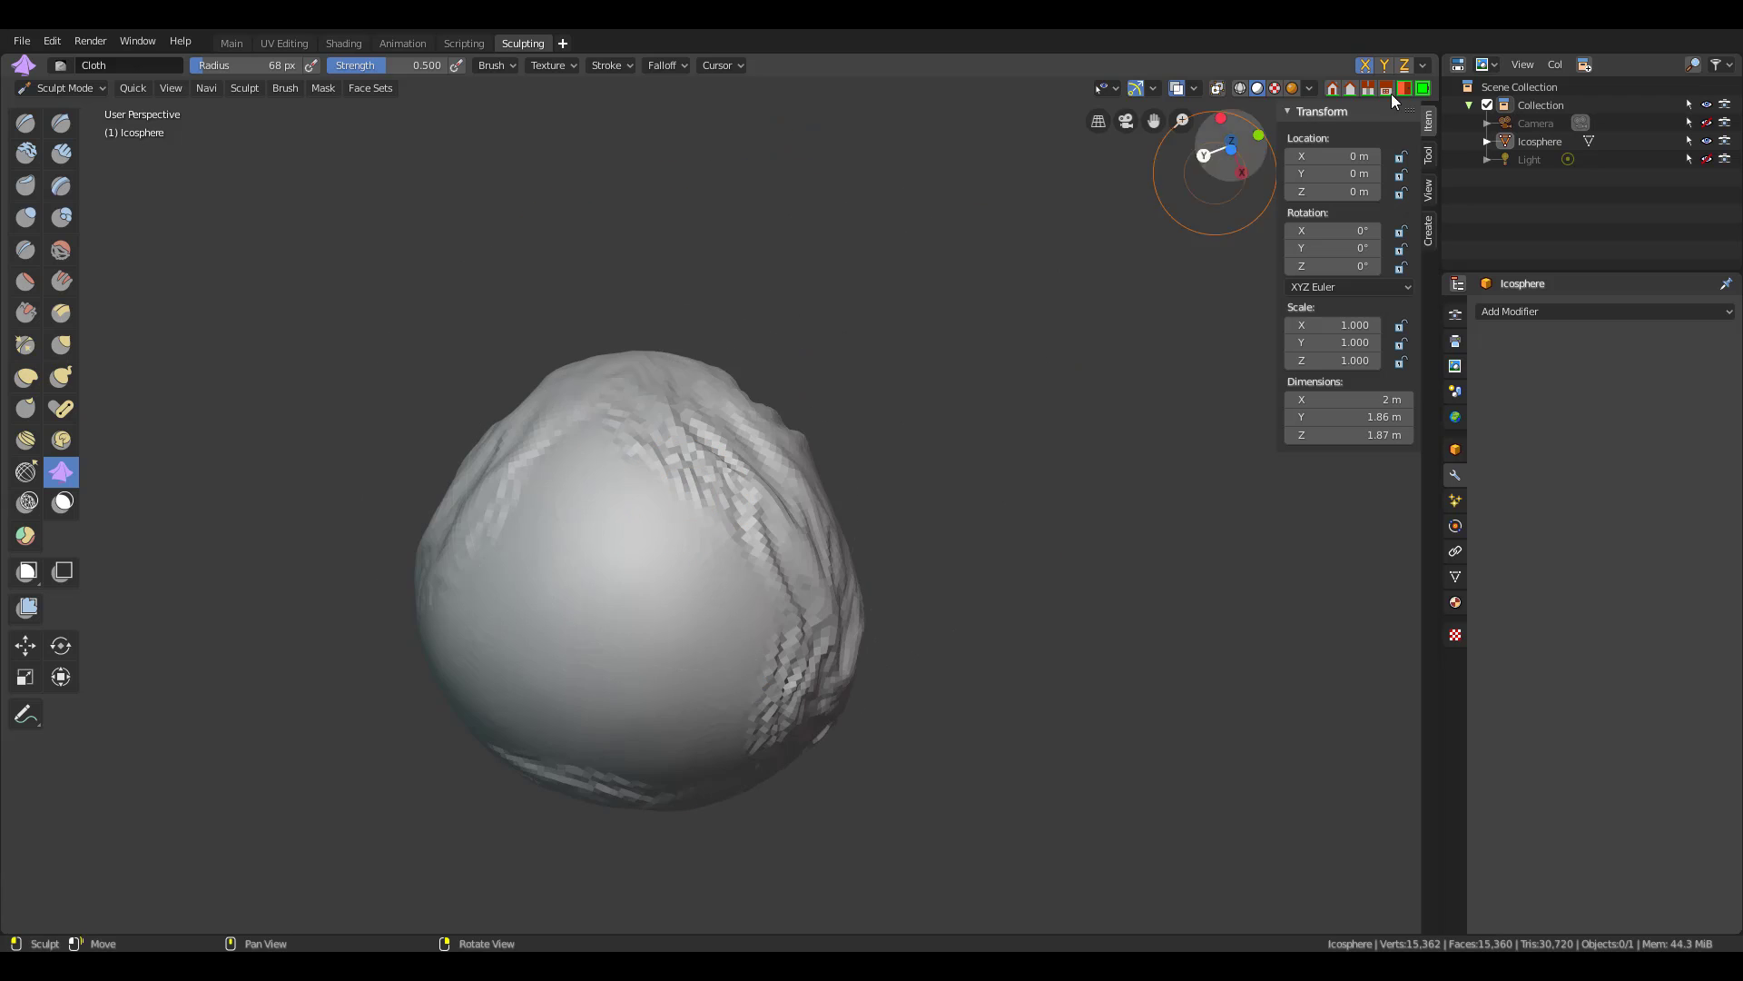
Turn off X mirroring and add cloth folds across the sphere's centre and underside
click(1366, 66)
mouse_move(631, 576)
mouse_down()
mouse_move(642, 596)
mouse_move(681, 487)
mouse_up()
middle_drag(680, 487, 772, 292)
drag(771, 292, 774, 373)
right_drag(771, 436, 793, 303)
drag(794, 303, 725, 234)
Crease the sphere's left side and centre from several more angles
mouse_move(616, 300)
mouse_down()
mouse_move(561, 312)
mouse_move(676, 373)
mouse_up()
mouse_move(690, 336)
right_down()
mouse_move(713, 409)
mouse_move(662, 575)
mouse_move(508, 554)
right_up()
drag(554, 390, 584, 455)
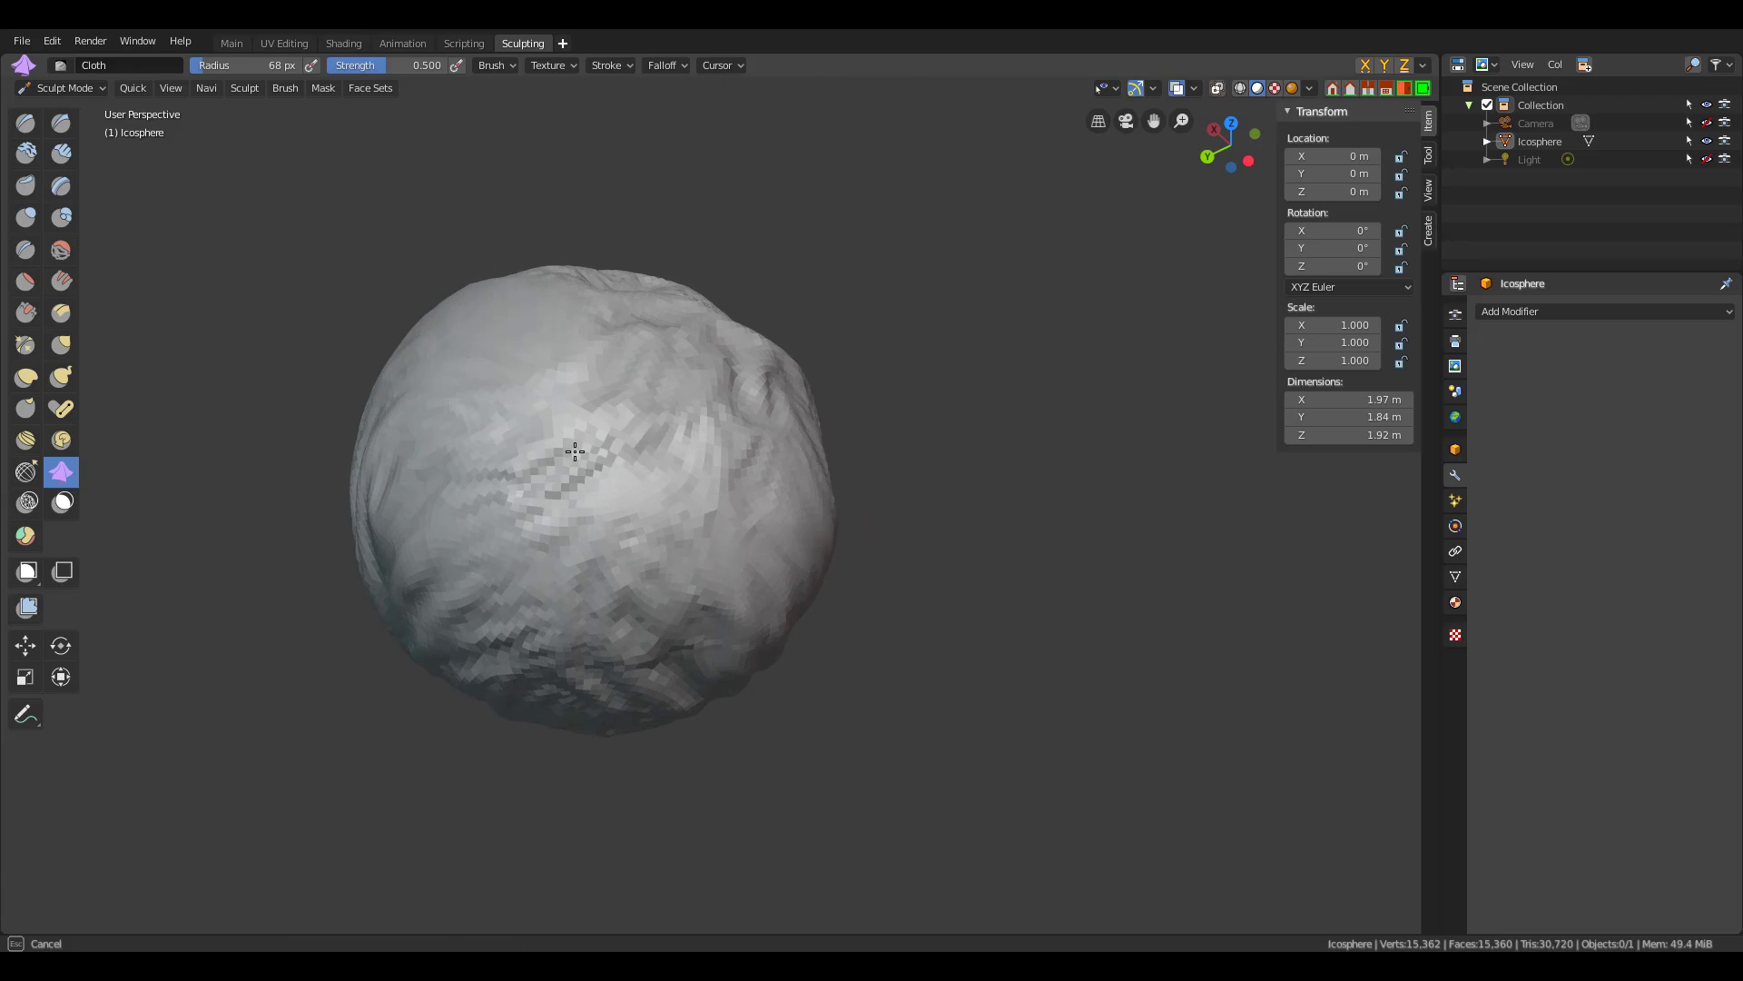
drag(483, 336, 610, 481)
right_drag(938, 346, 652, 336)
mouse_move(631, 382)
mouse_down()
mouse_move(677, 475)
mouse_move(640, 445)
mouse_up()
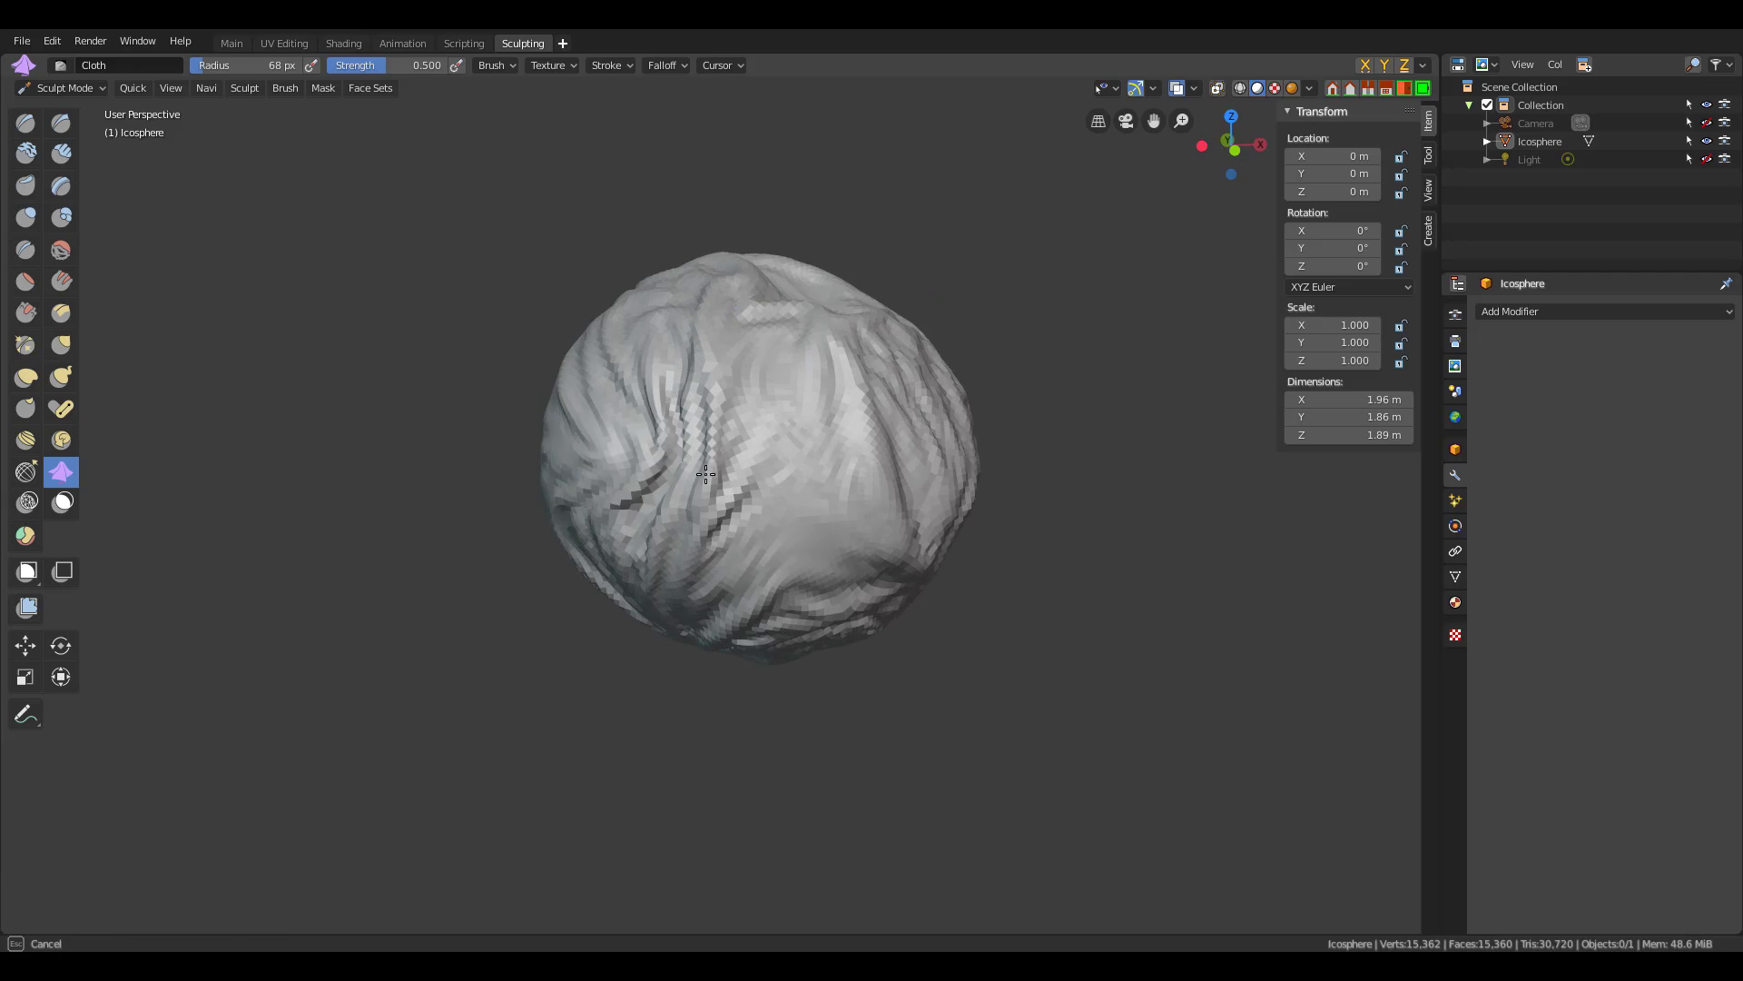
right_drag(974, 340, 1044, 325)
Back in the main workspace, give the icosphere smooth shading
click(234, 44)
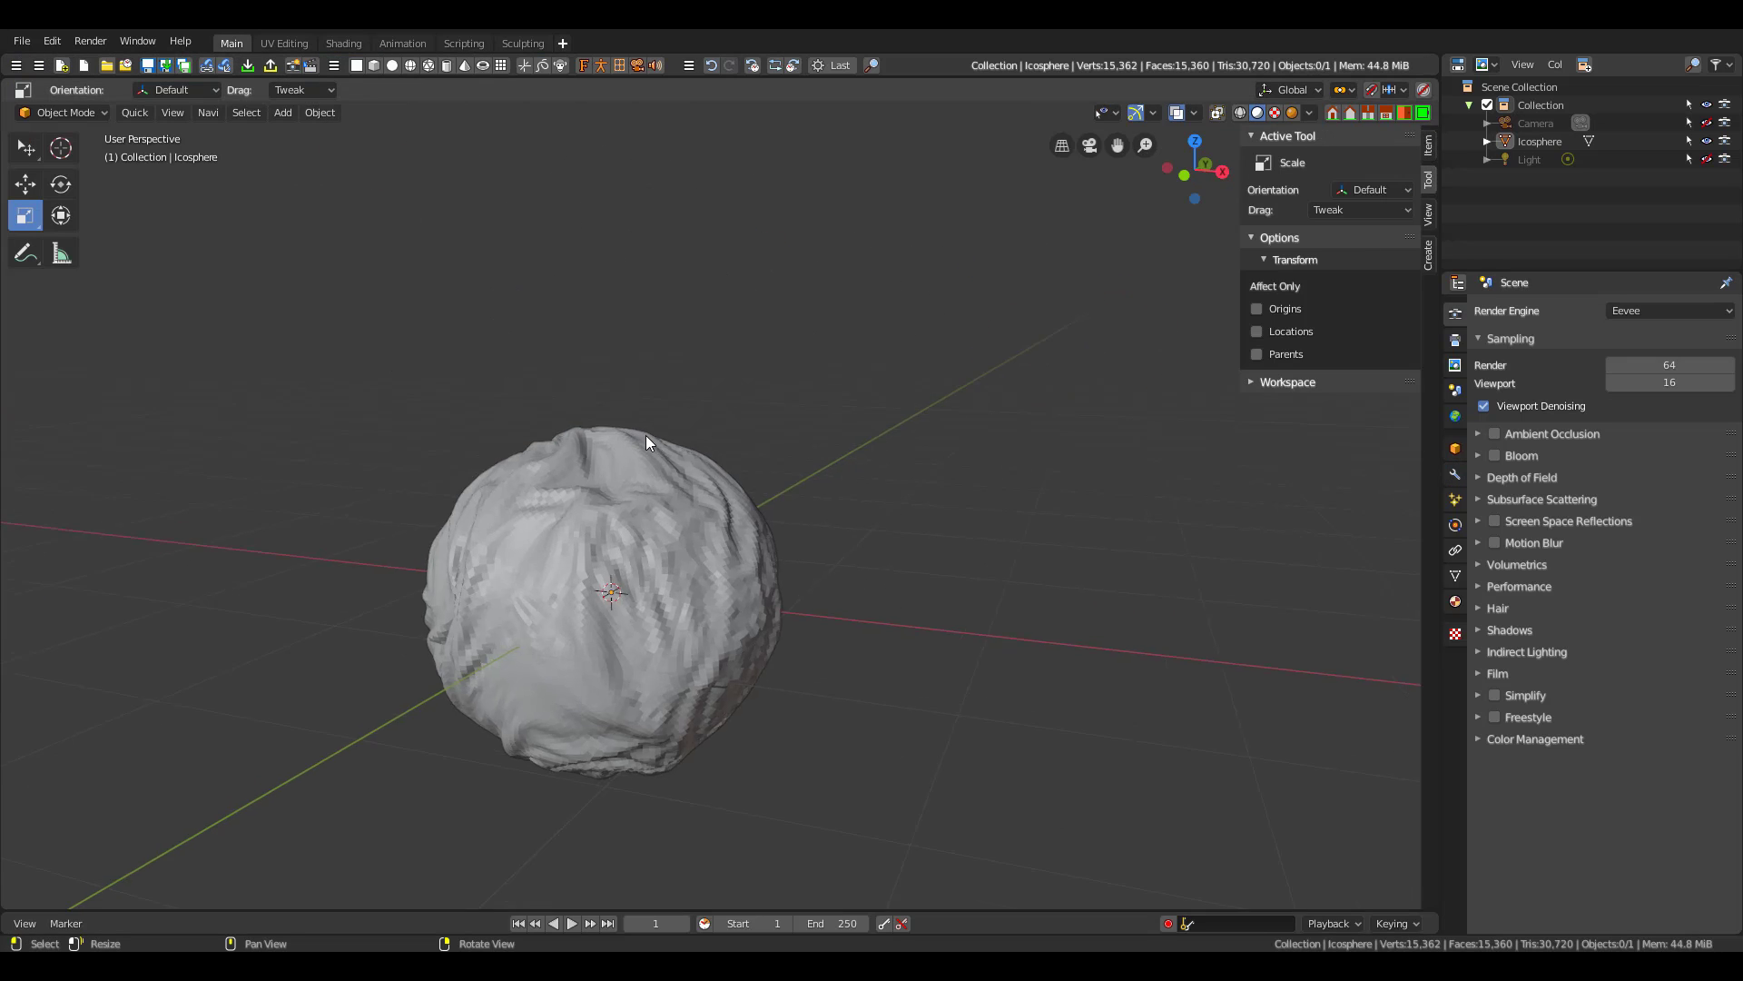
click(280, 113)
ctrl+middle_drag(768, 577, 938, 474)
right_drag(717, 576, 781, 485)
middle_drag(781, 485, 797, 515)
click(569, 418)
click(134, 112)
click(150, 133)
Raise the sphere upward along the Z axis
key(alt+a)
scroll(797, 515, down, 2)
click(749, 486)
key(w)
drag(670, 418, 670, 265)
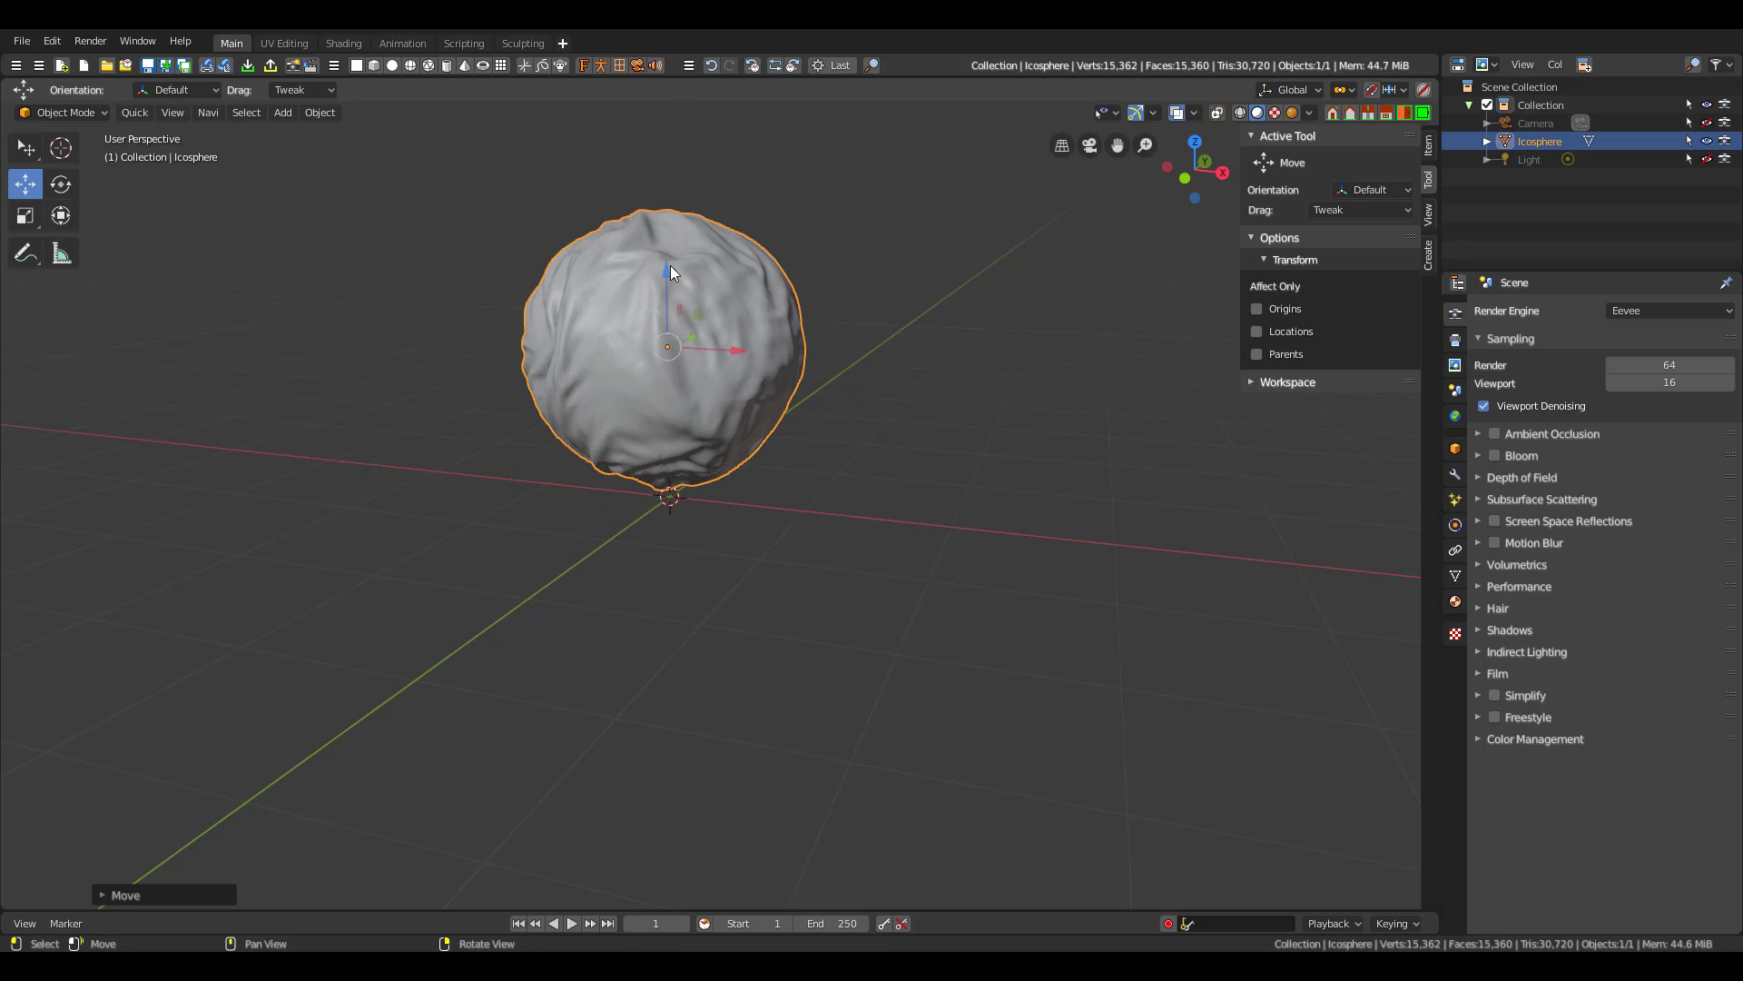
middle_drag(934, 441, 908, 436)
click(908, 436)
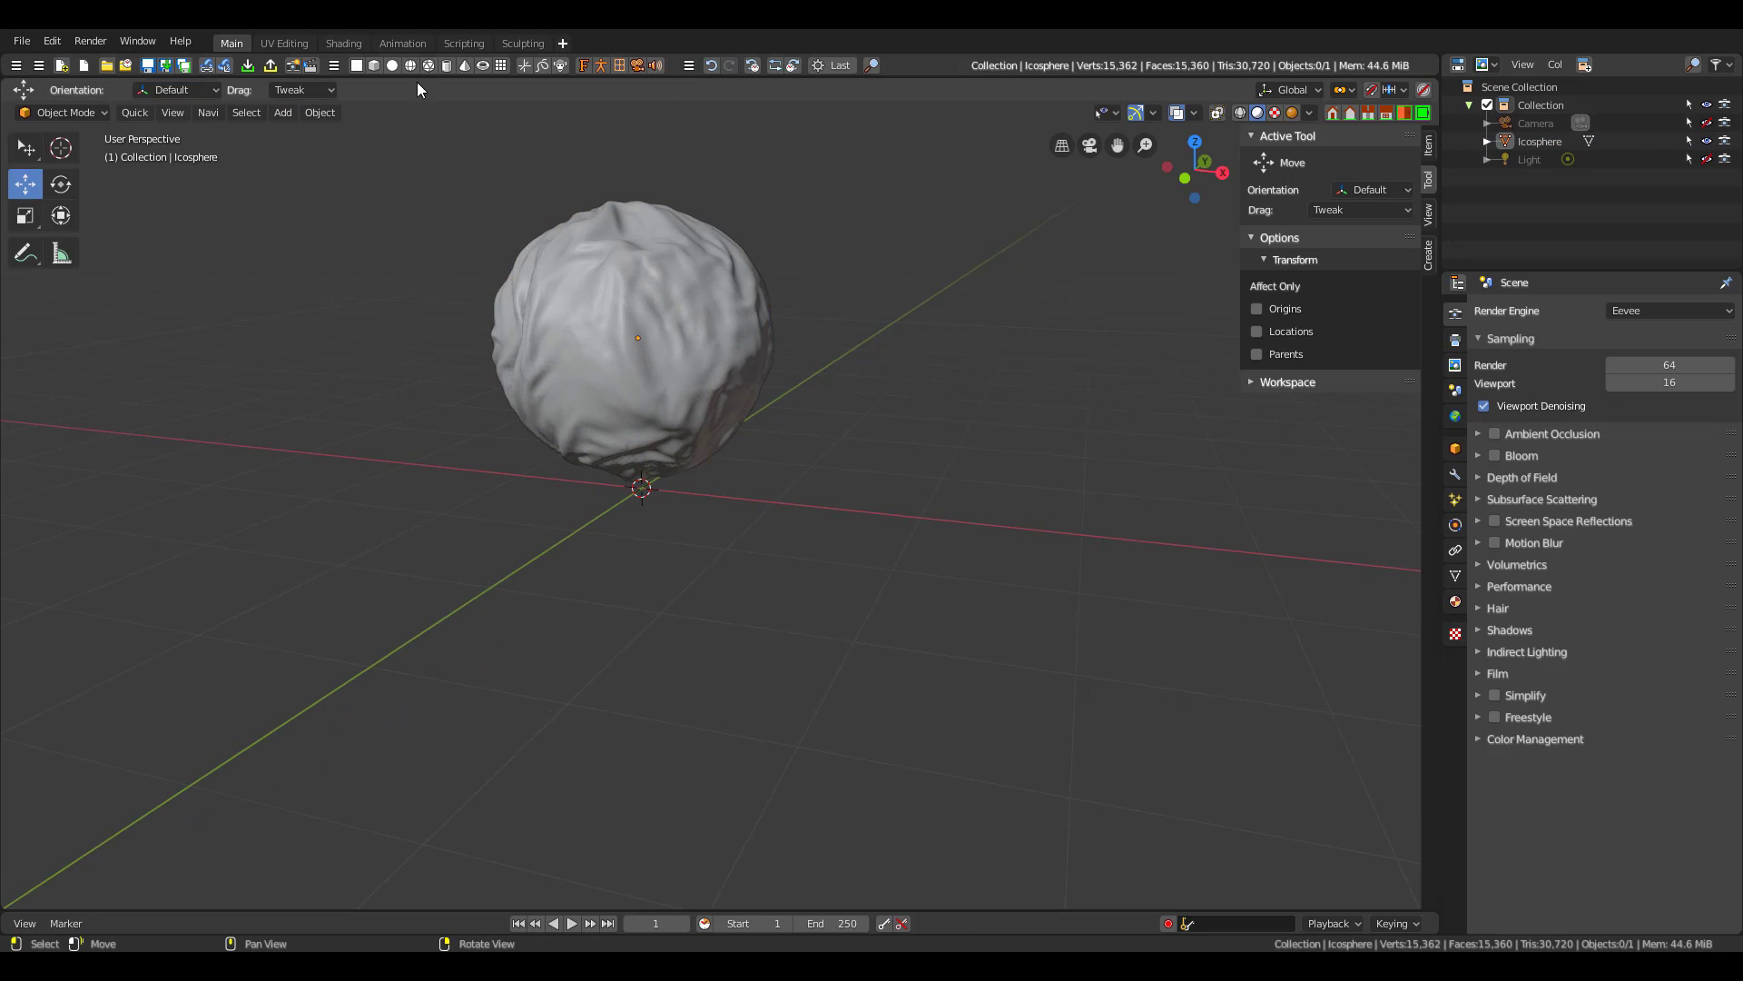
Add a plane and scale it up about 6.7 times as the ground
click(357, 66)
scroll(725, 536, down, 2)
key(r)
drag(679, 504, 783, 568)
right_drag(808, 381, 935, 391)
middle_drag(935, 390, 708, 391)
click(229, 296)
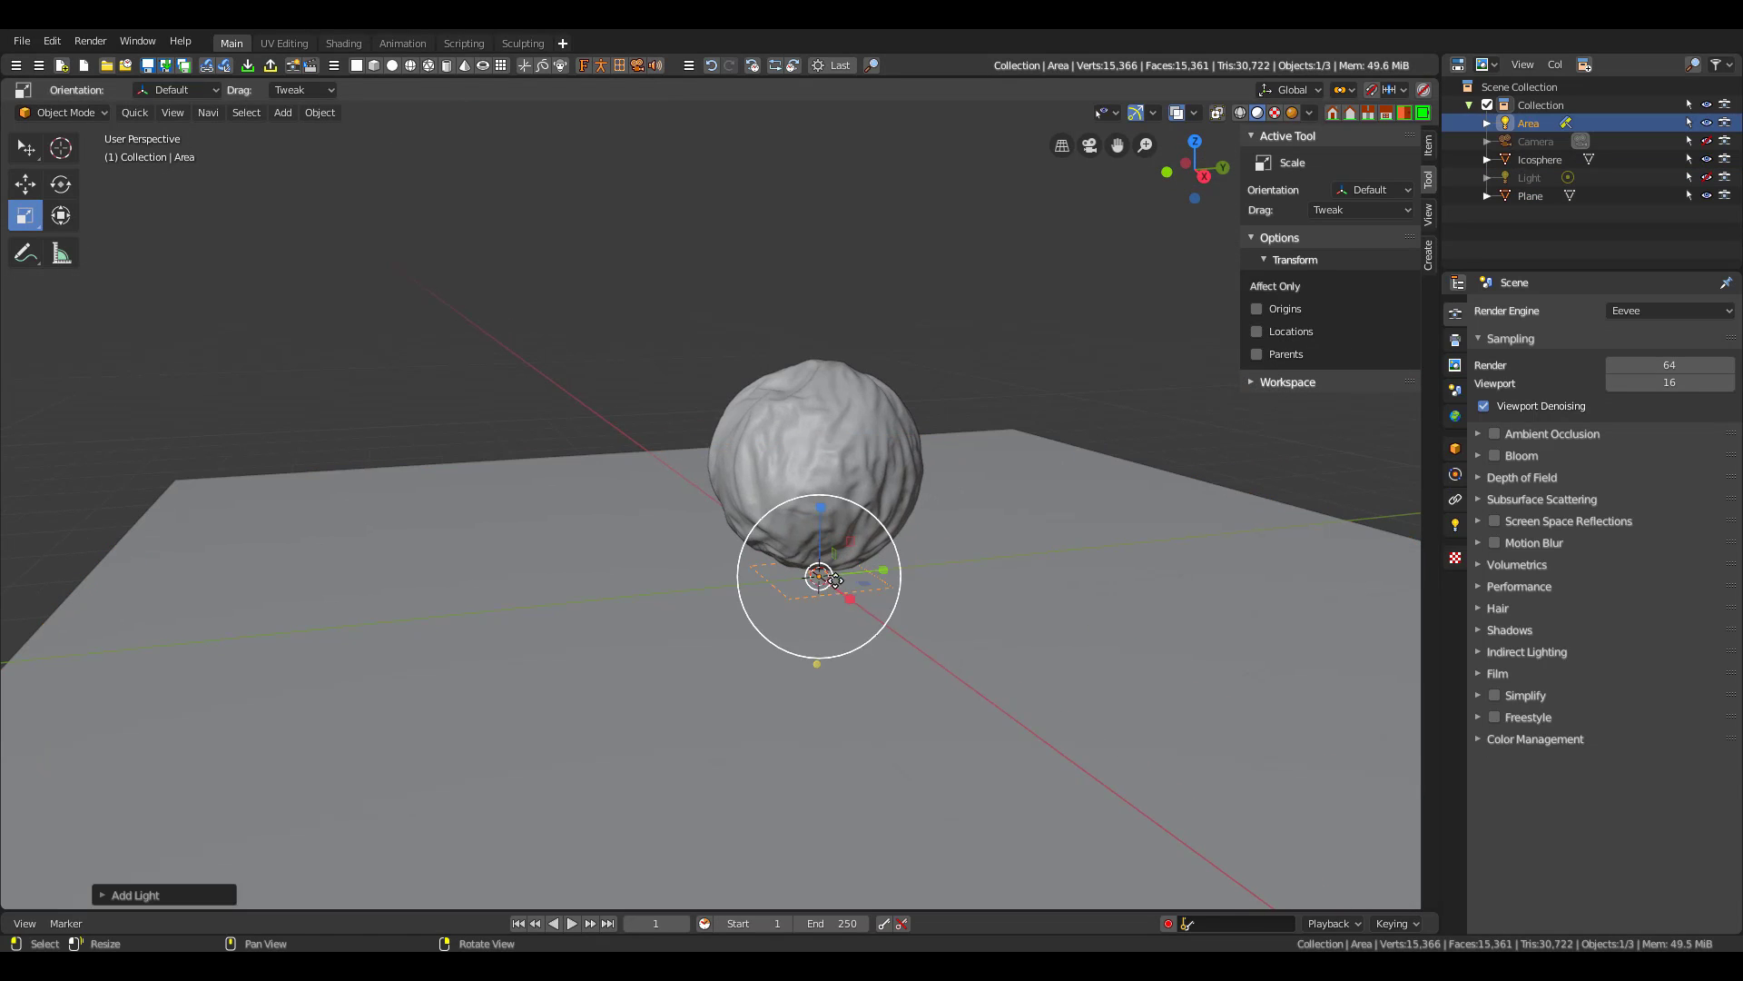
Enlarge the area light about threefold, move it along Z, and tilt it about 50°
drag(857, 588, 936, 613)
key(w)
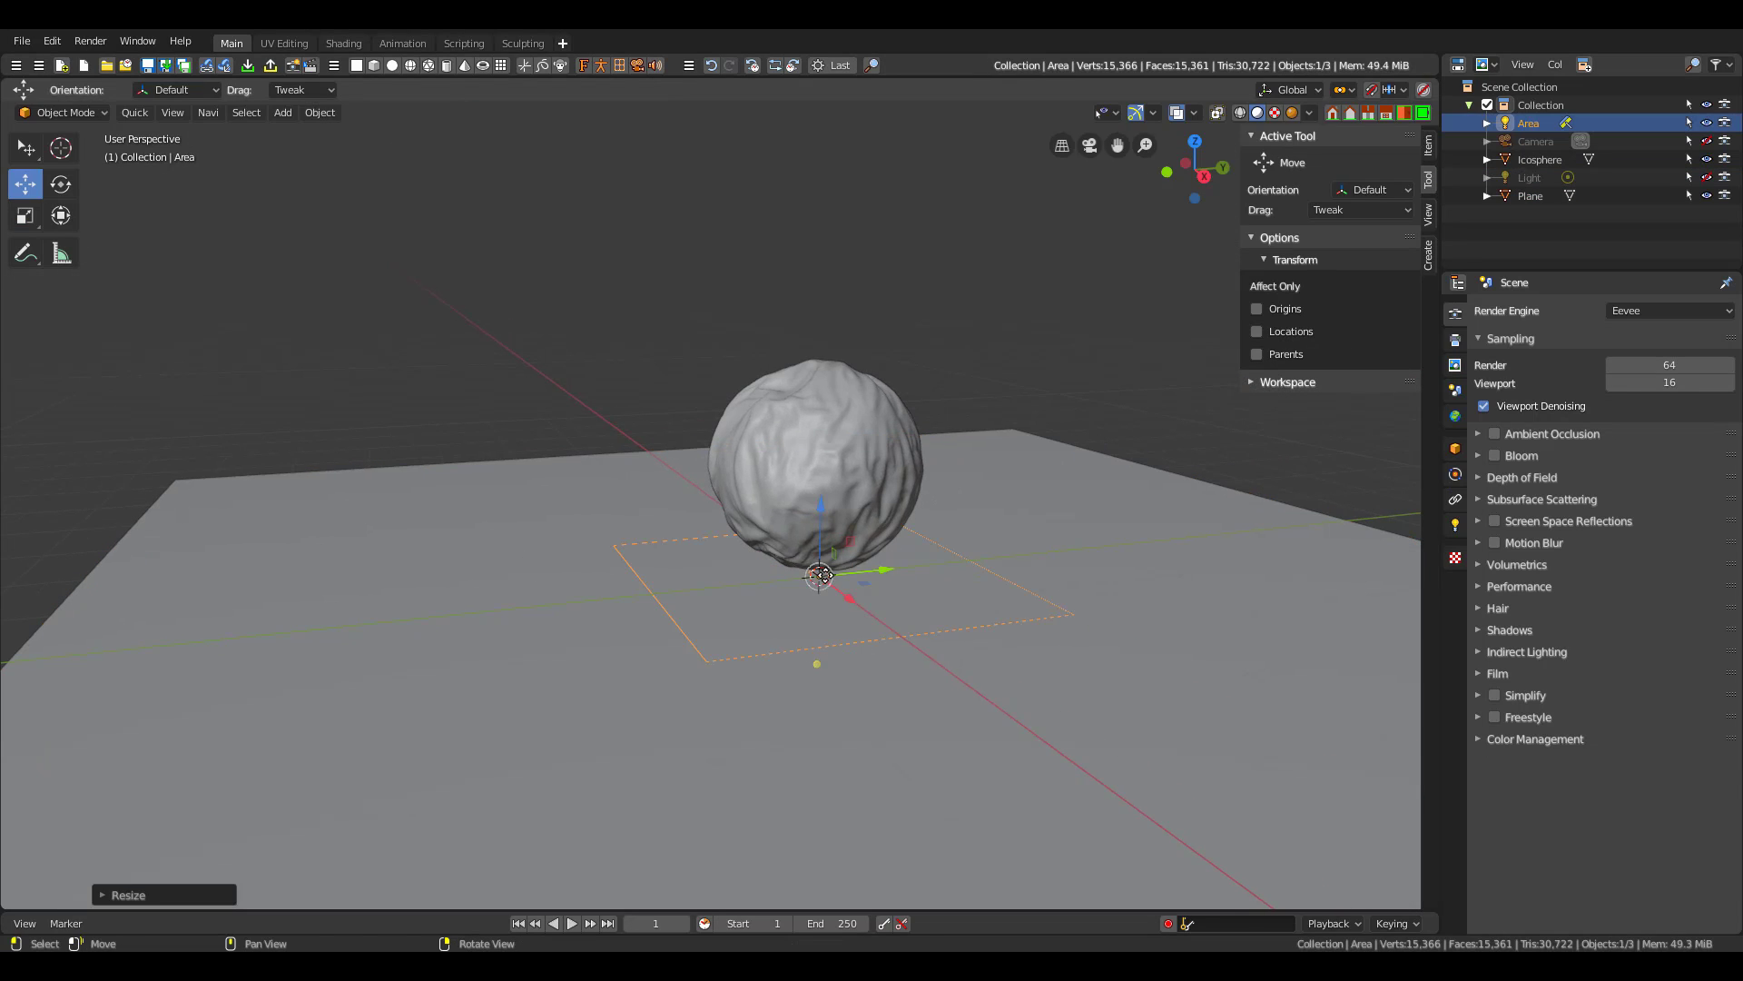
key(g)
key(z)
key(e)
drag(509, 213, 476, 262)
right_drag(1025, 386, 928, 392)
middle_drag(928, 392, 963, 476)
Turn on Ambient Occlusion in the render settings
click(1455, 340)
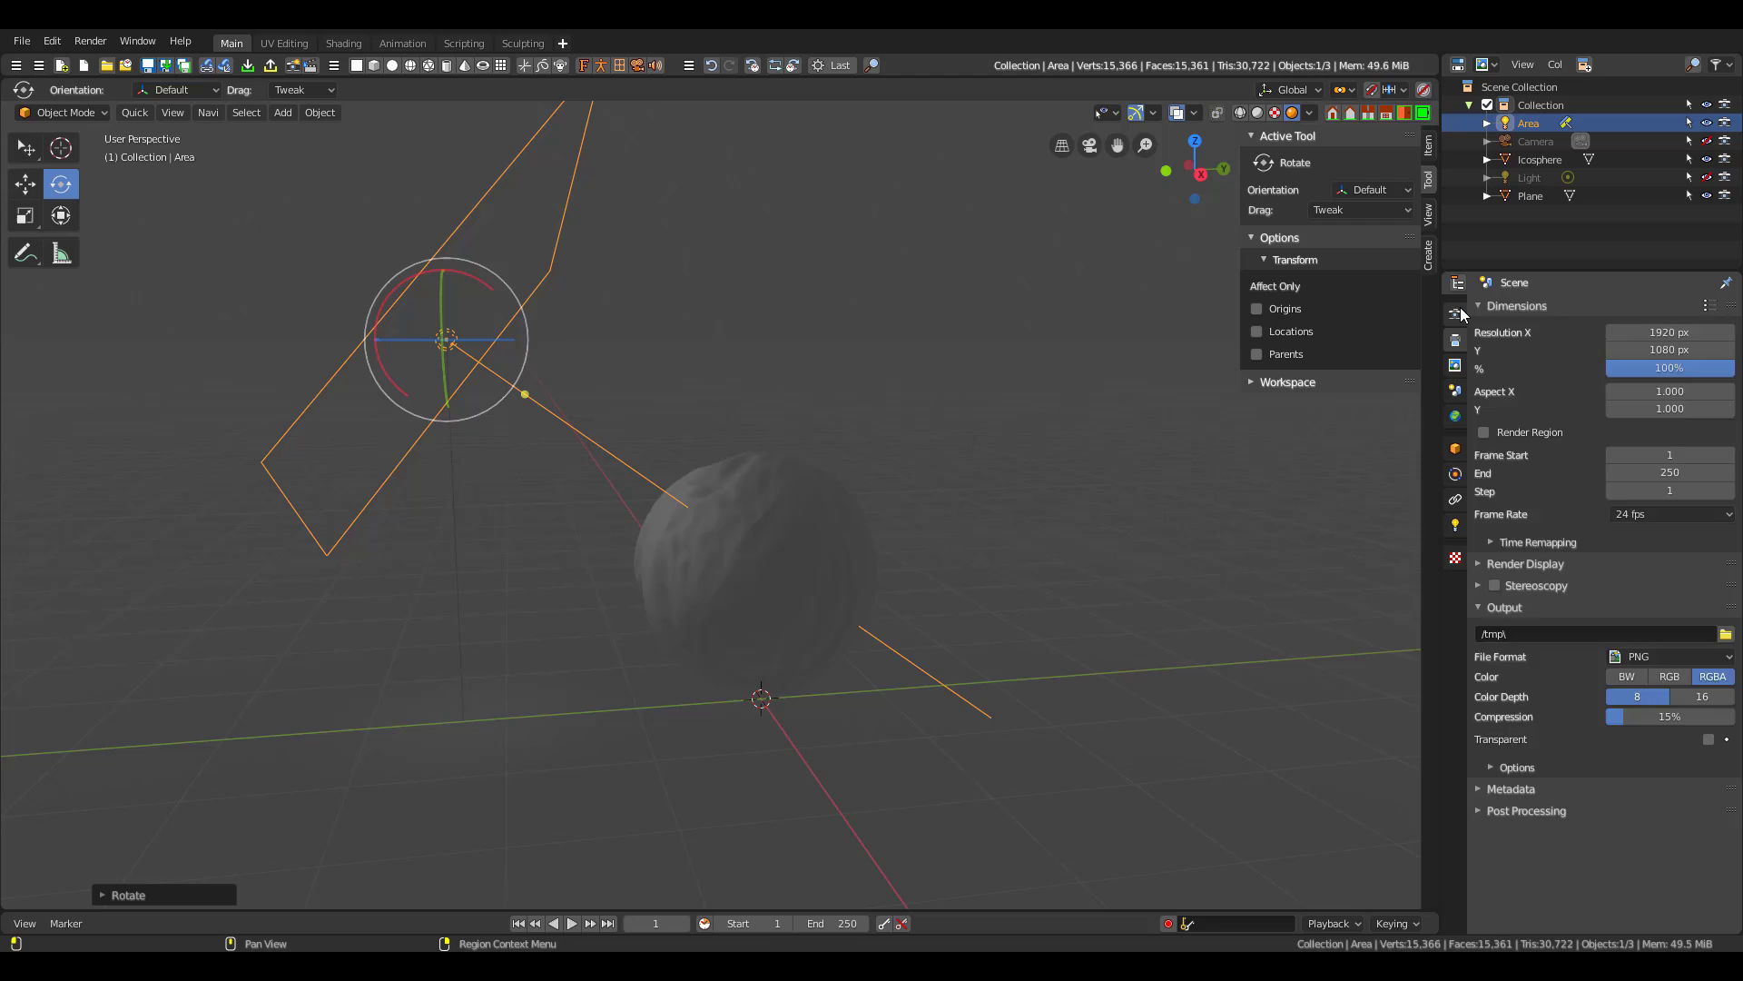
click(1456, 313)
click(1494, 434)
click(978, 318)
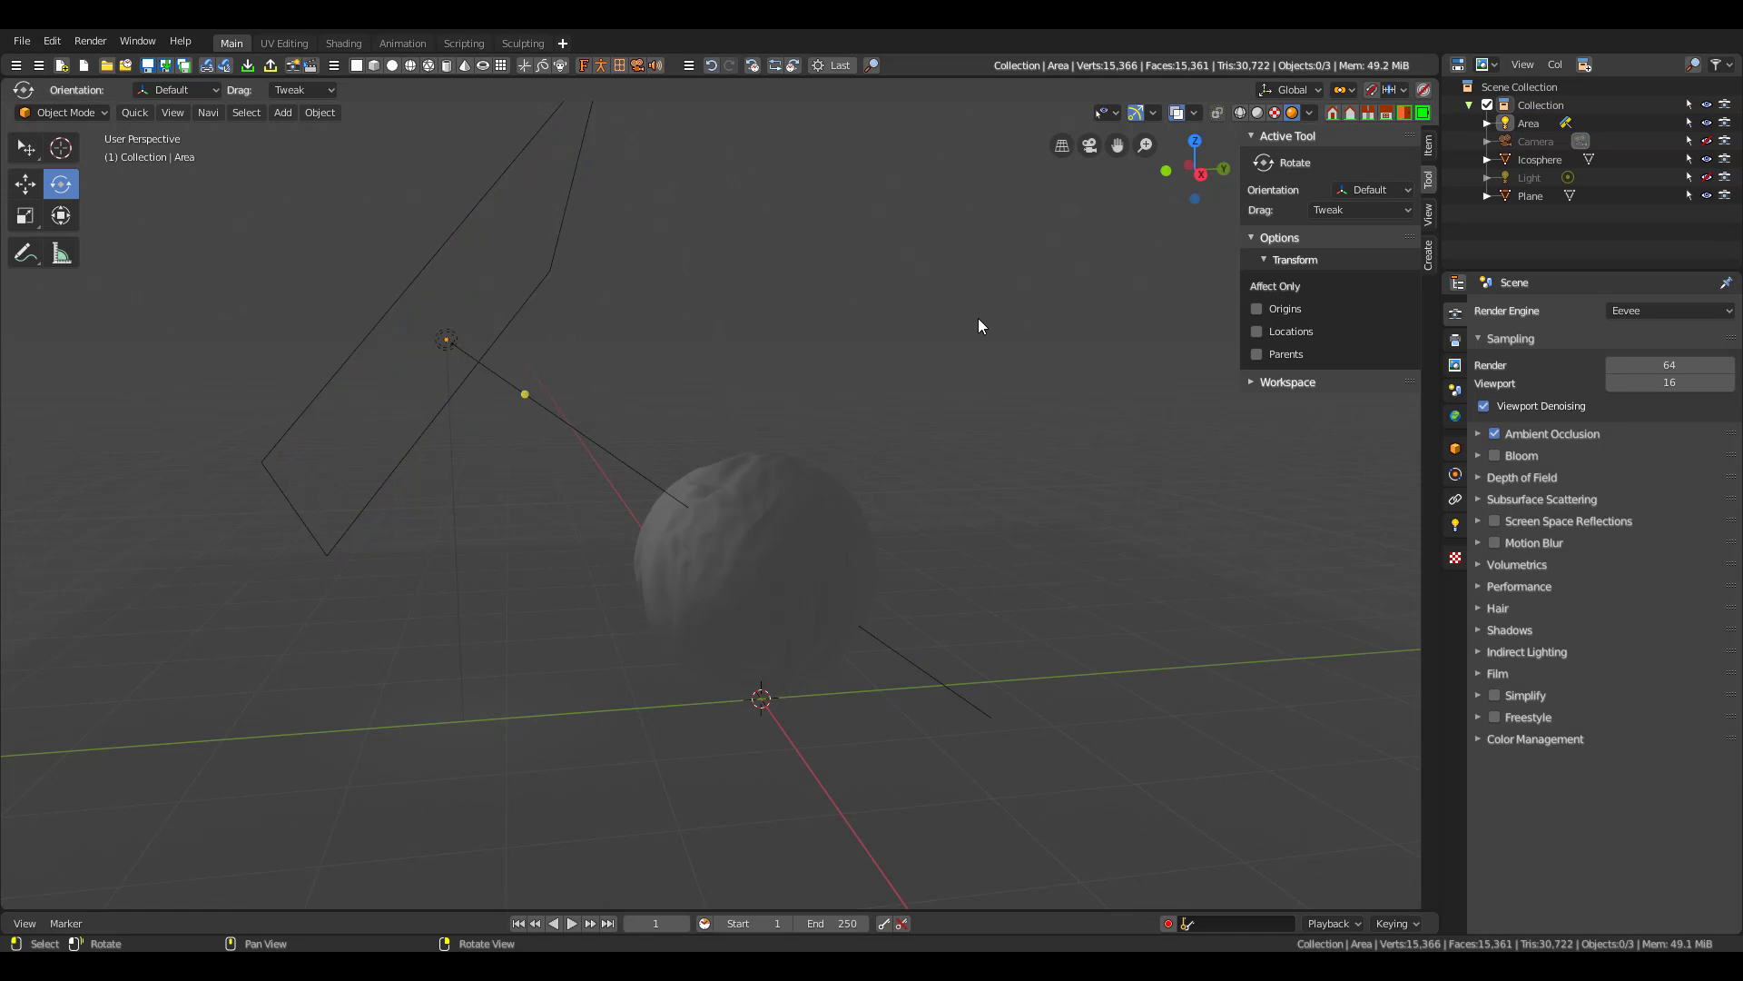
Add a point light raised above the scene, and enable Bloom and Screen Space Reflections
click(283, 112)
mouse_move(363, 394)
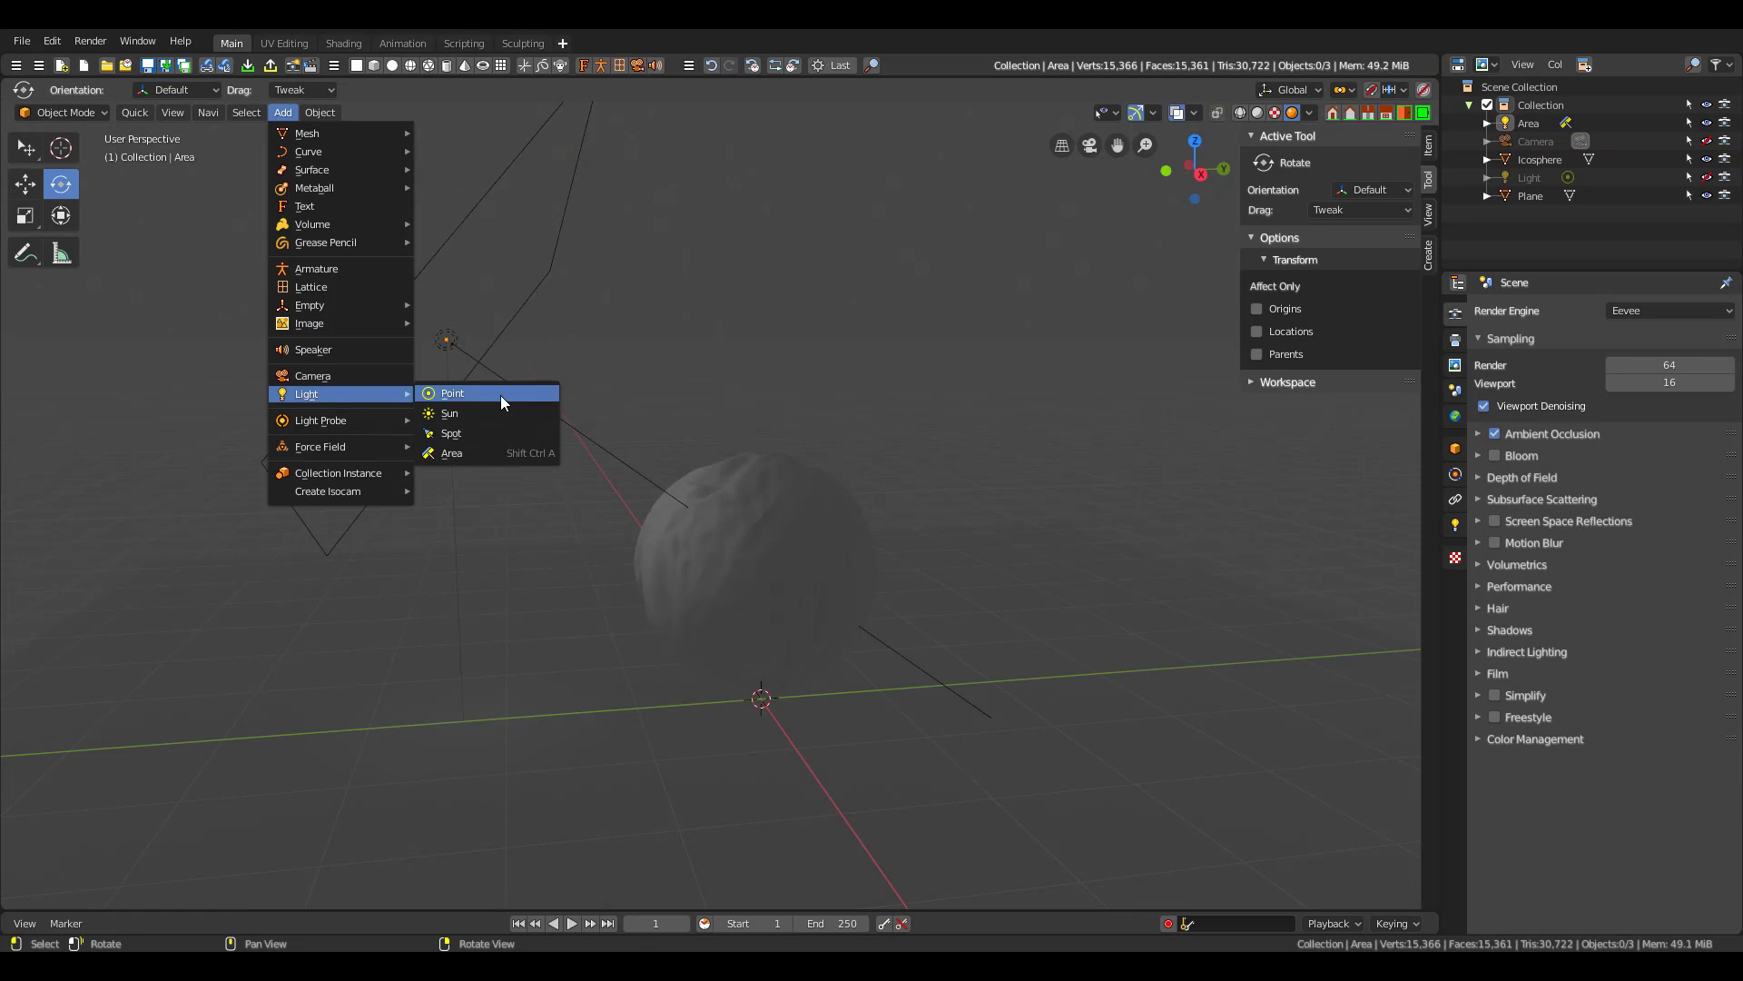
click(499, 395)
key(shift+space)
key(g)
drag(825, 693, 1040, 234)
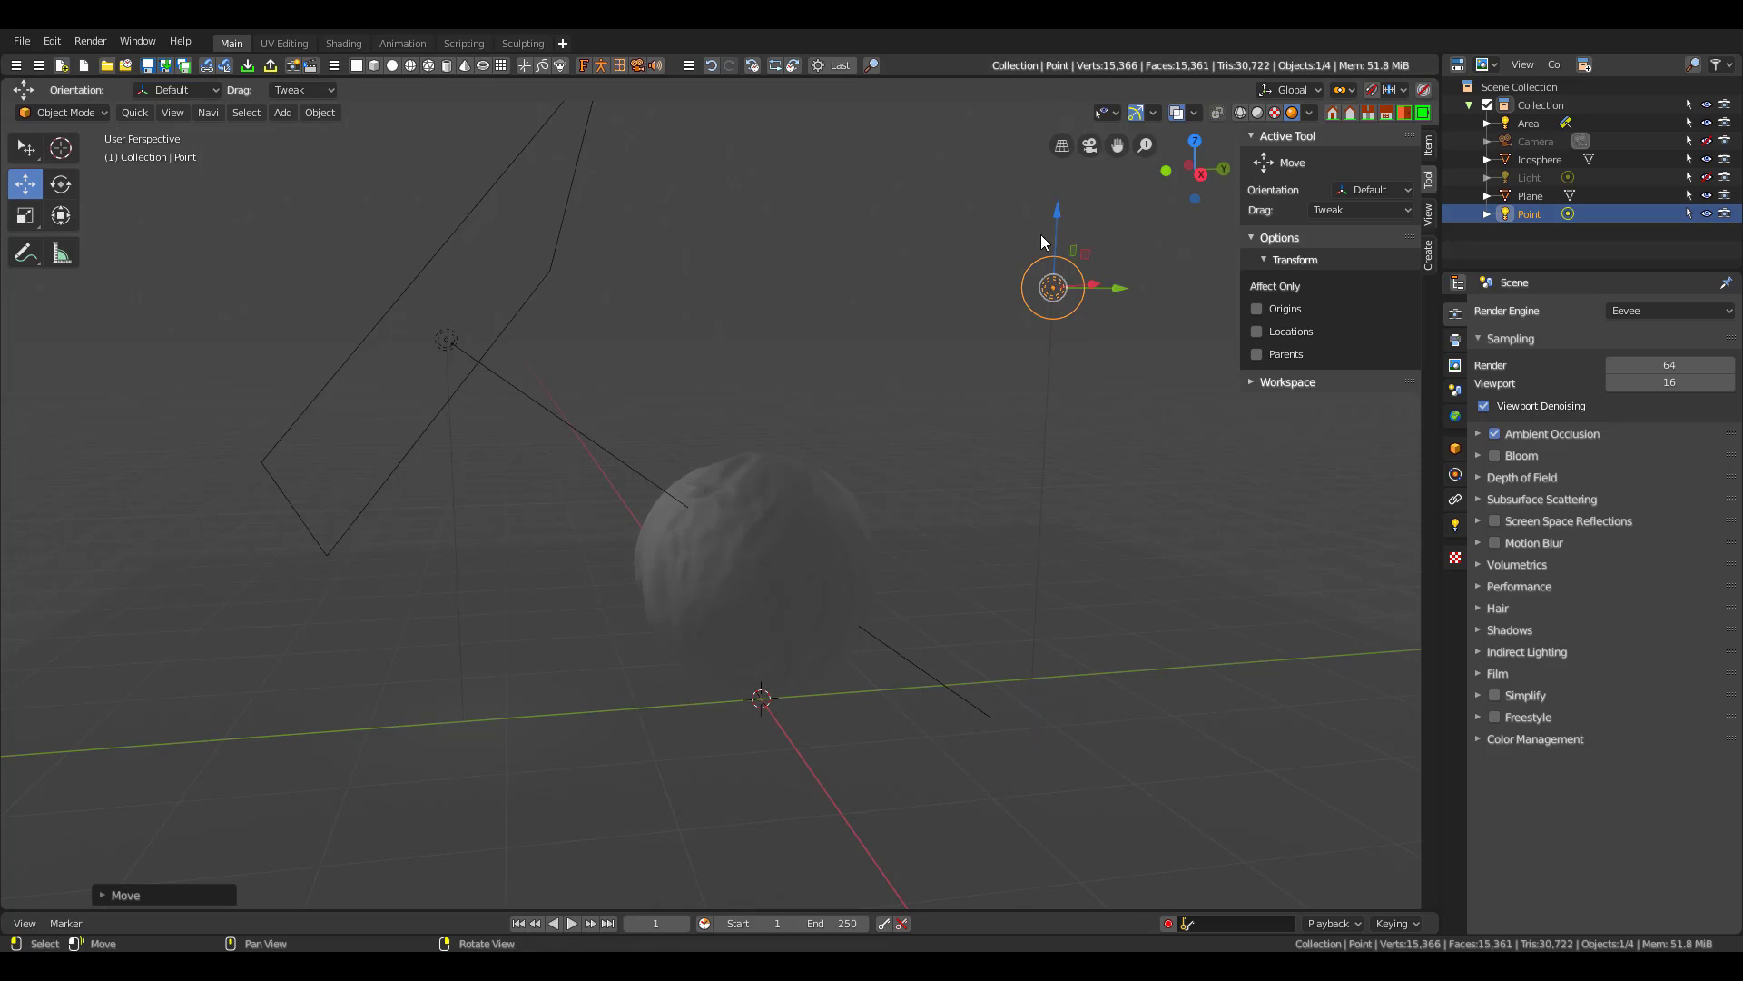
click(1495, 456)
click(1494, 522)
Set the area light to 1.38 m size and 100 W power, and raise the point light higher
click(1455, 525)
click(444, 341)
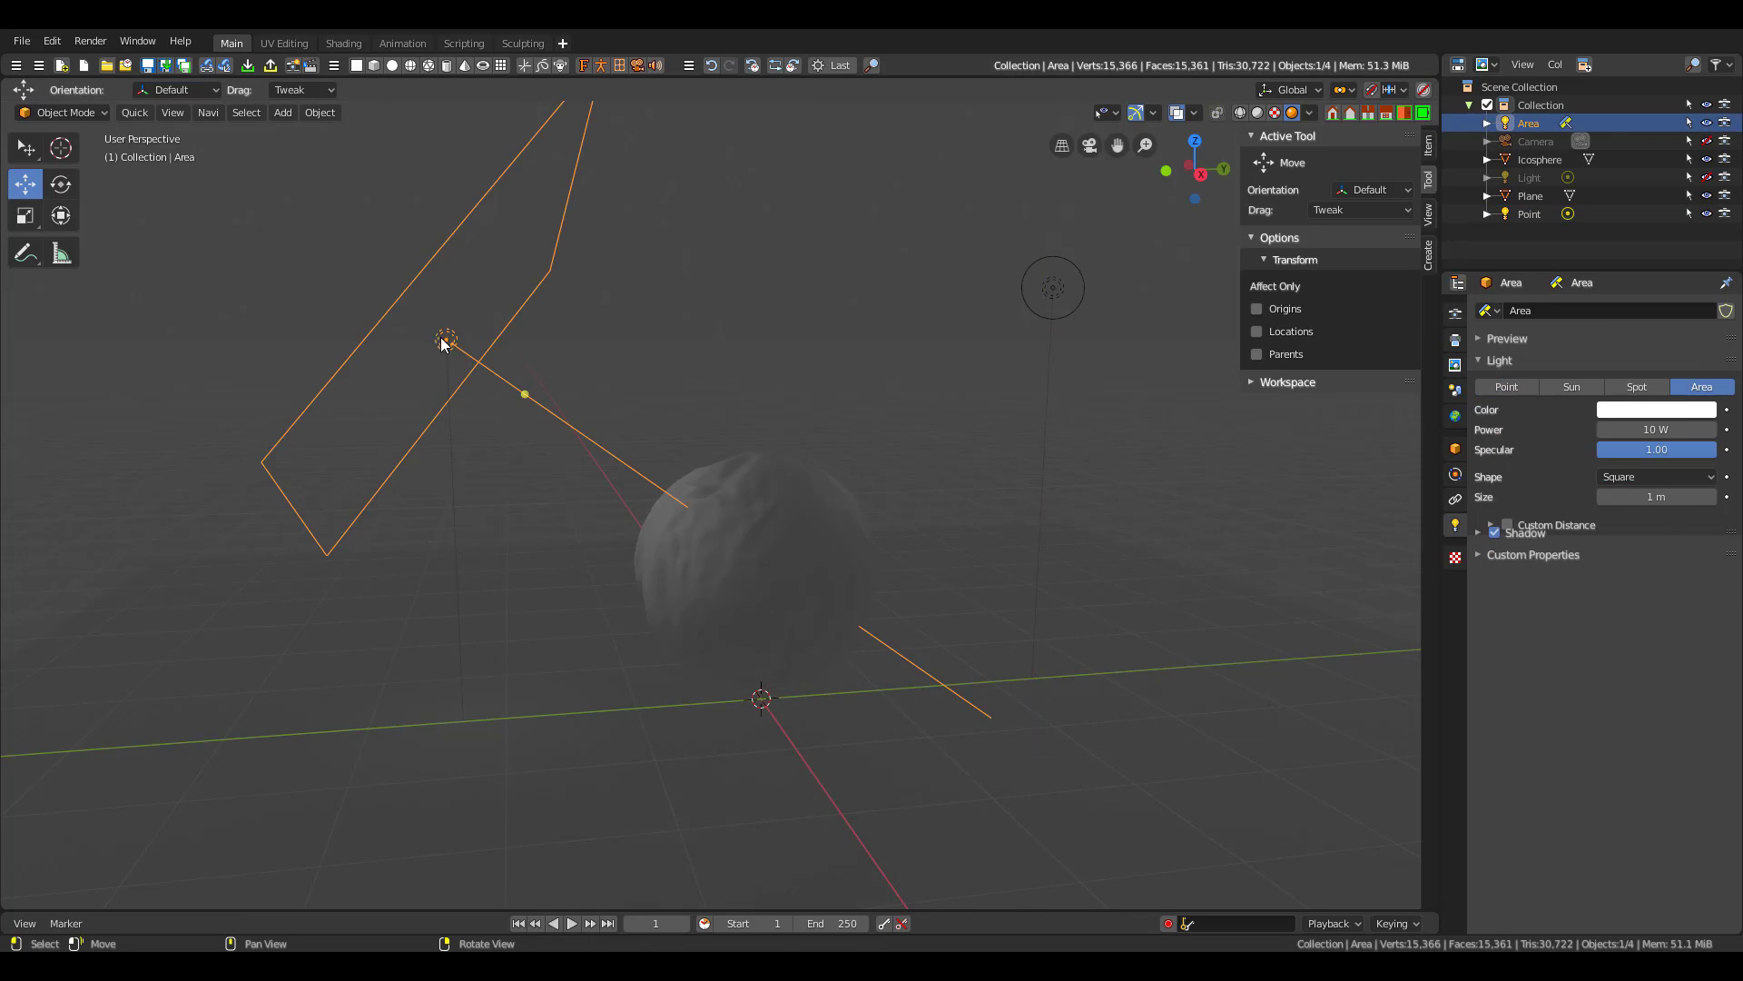
mouse_move(1654, 497)
mouse_down()
mouse_move(1688, 497)
mouse_move(1656, 497)
mouse_up()
double_click(1656, 429)
text(100)
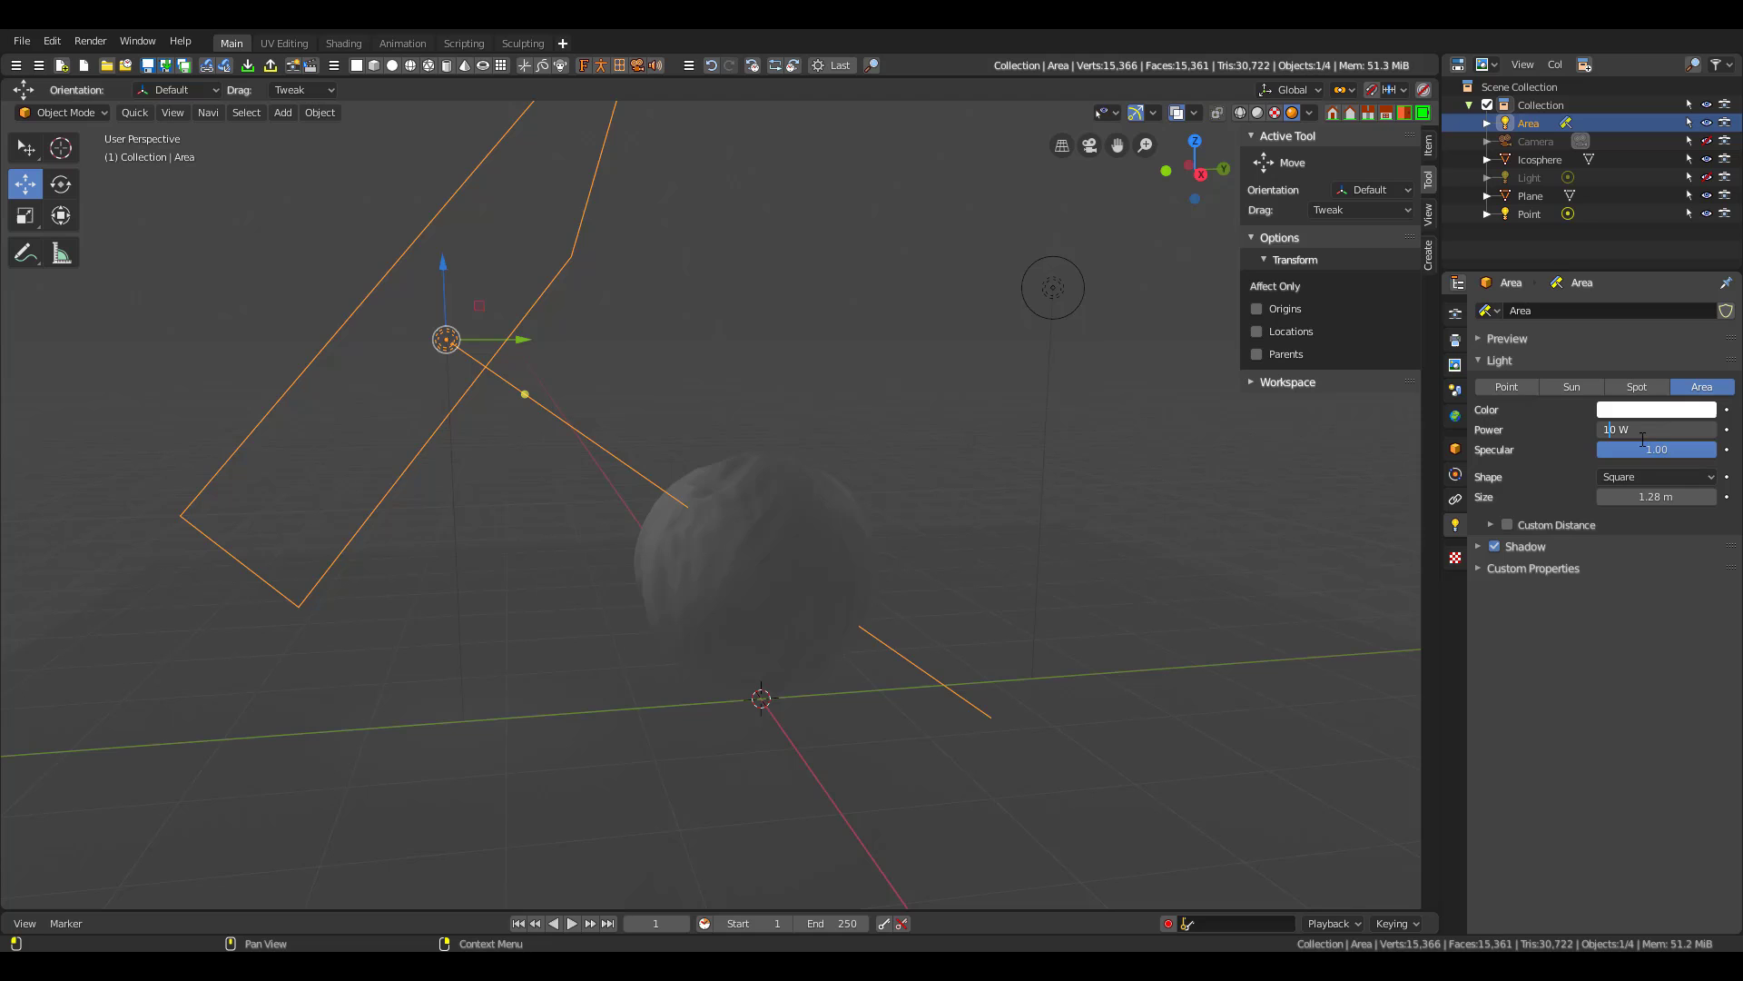
key(Return)
drag(1041, 306, 1050, 150)
Select the sphere and orbit the locked camera to reframe the ball
click(764, 565)
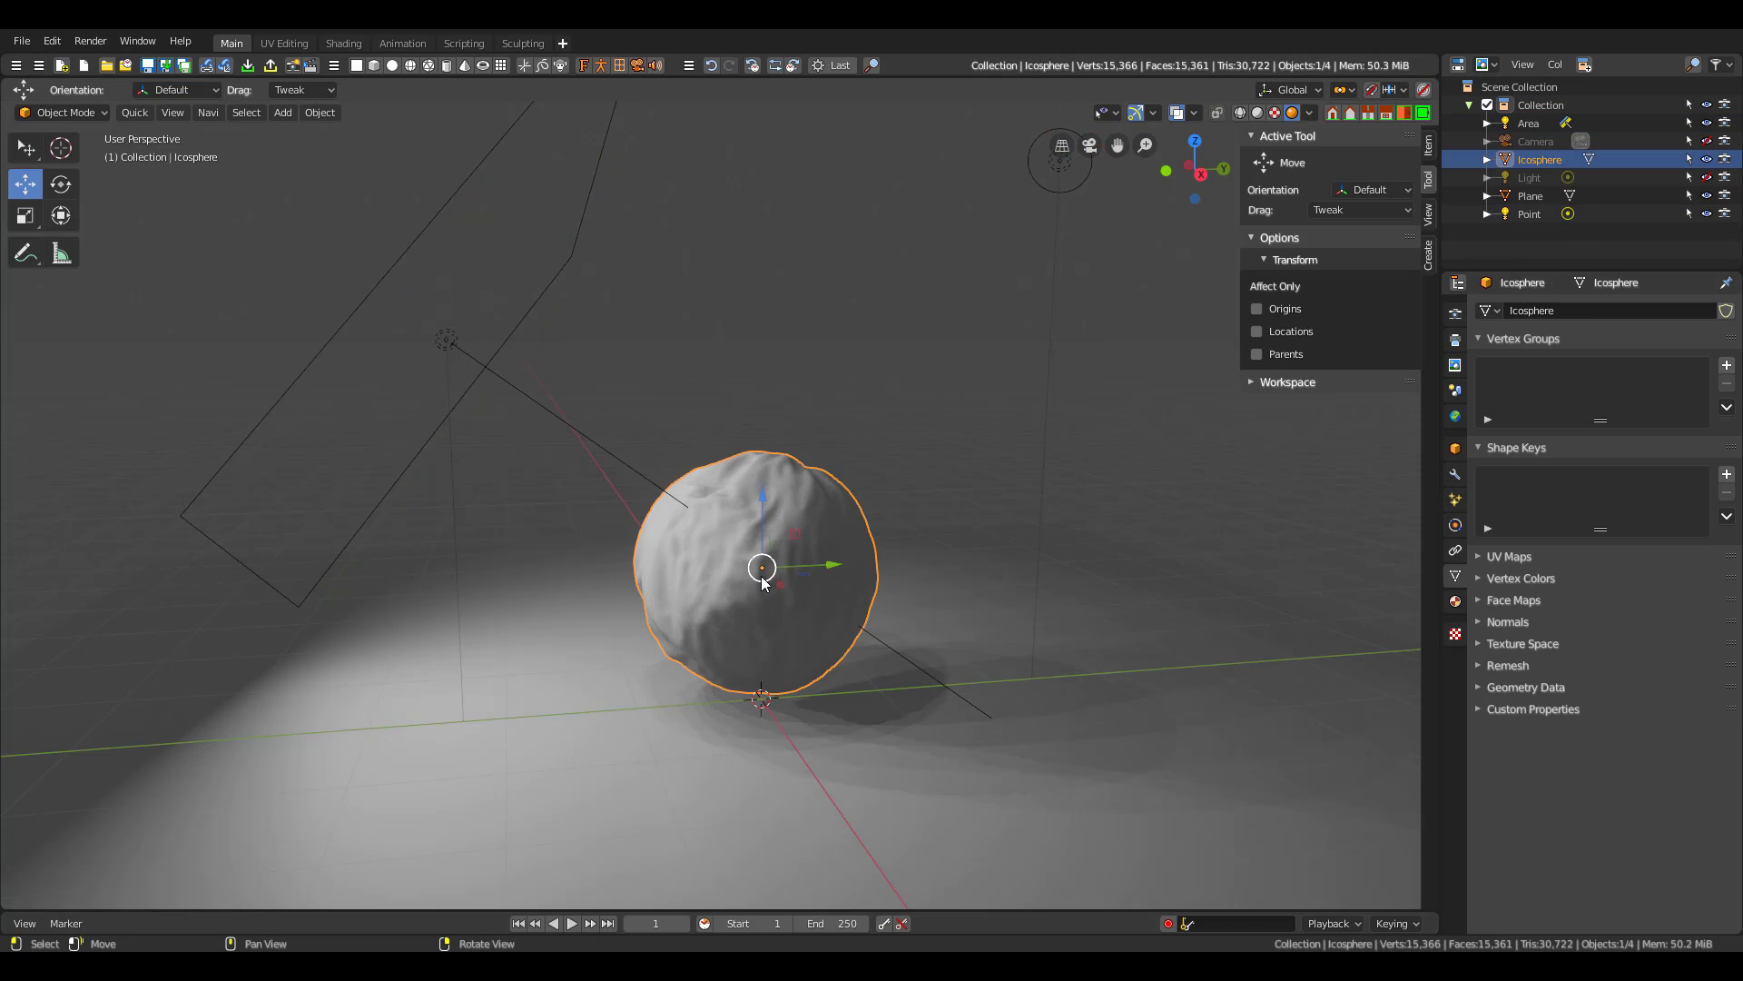
key(KP_0)
right_drag(847, 664, 792, 412)
key(KP_0)
key(KP_0)
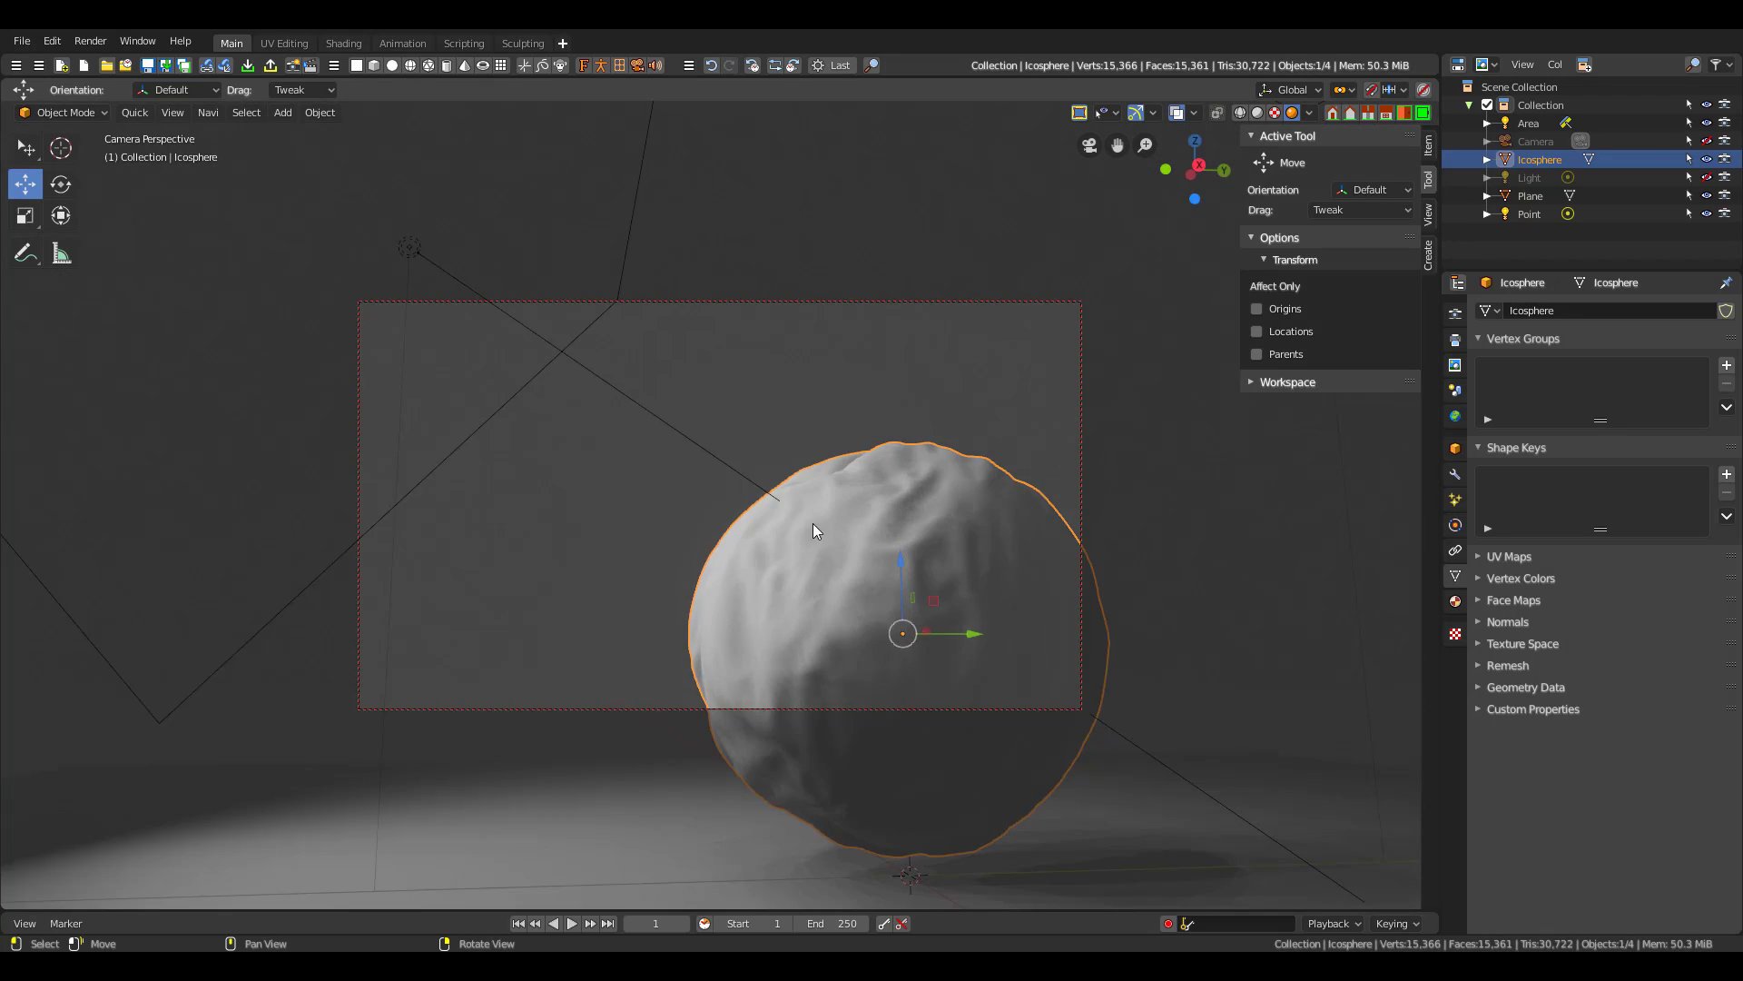